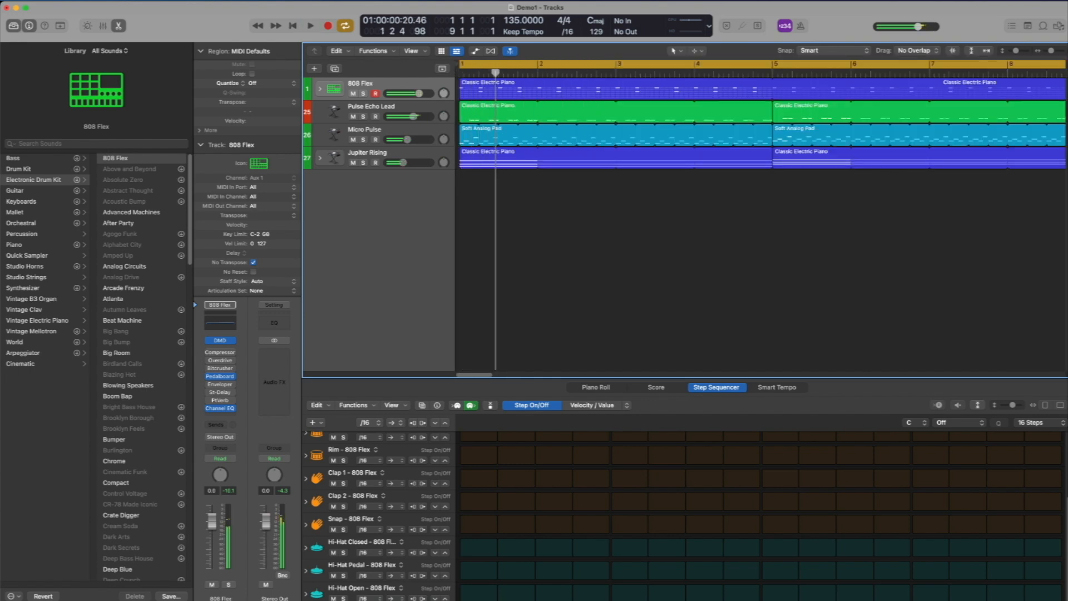
Play a short passage of the Demo1 project and stop playback
key("space")
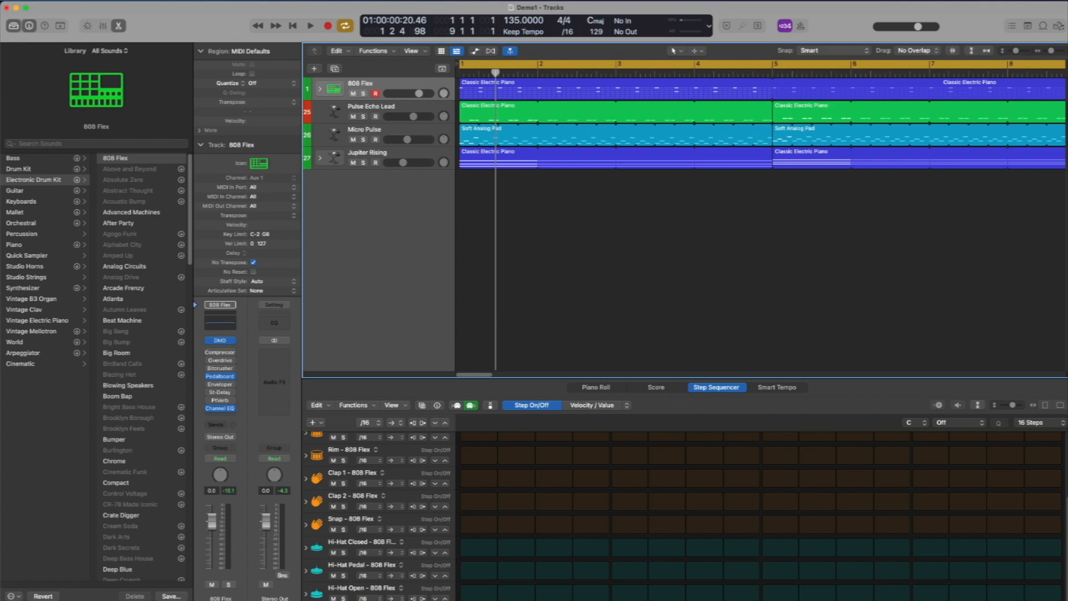
key("space")
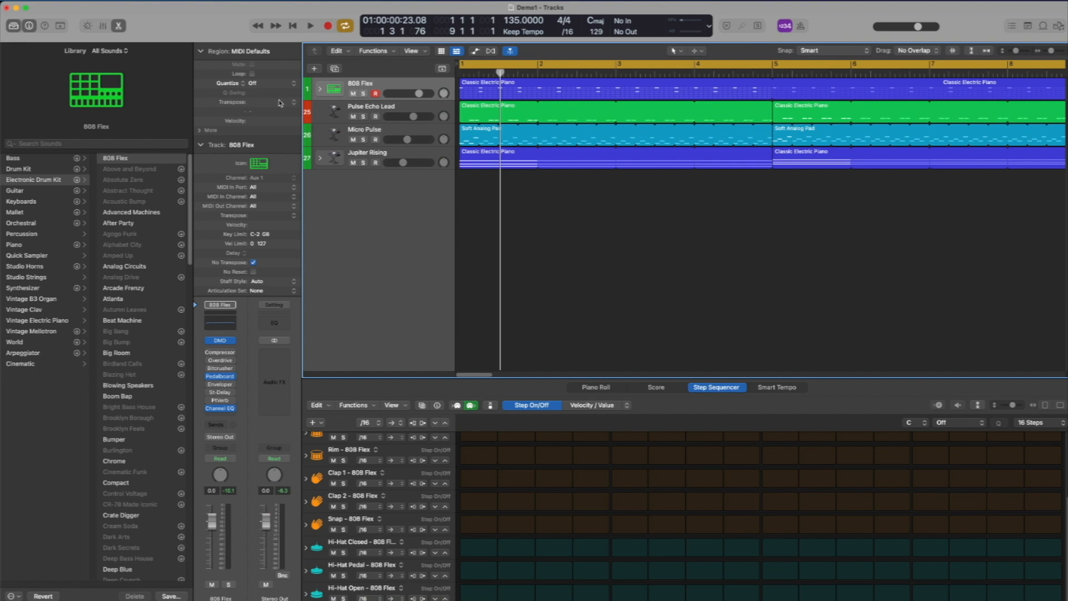
Close Demo1 without saving and start a new project with one software instrument track using the default patch
left_click(66, 2)
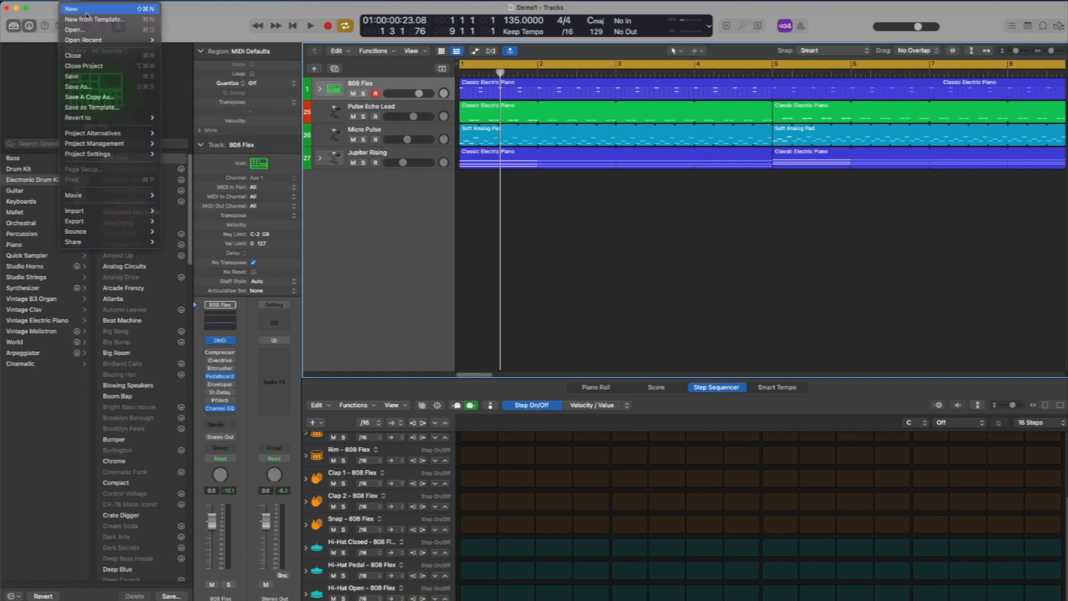
left_click(71, 9)
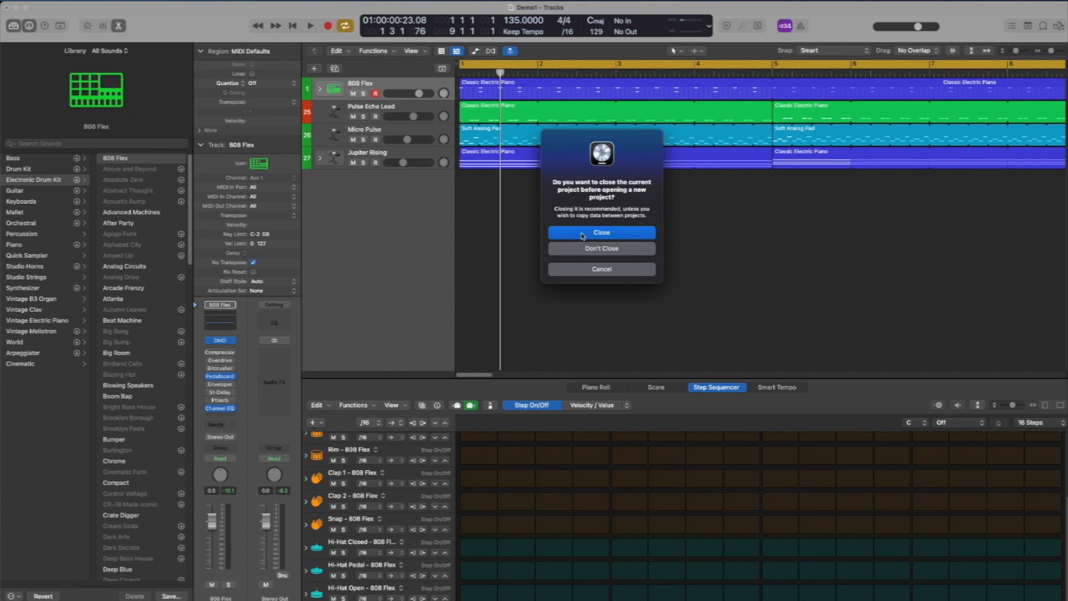
left_click(587, 234)
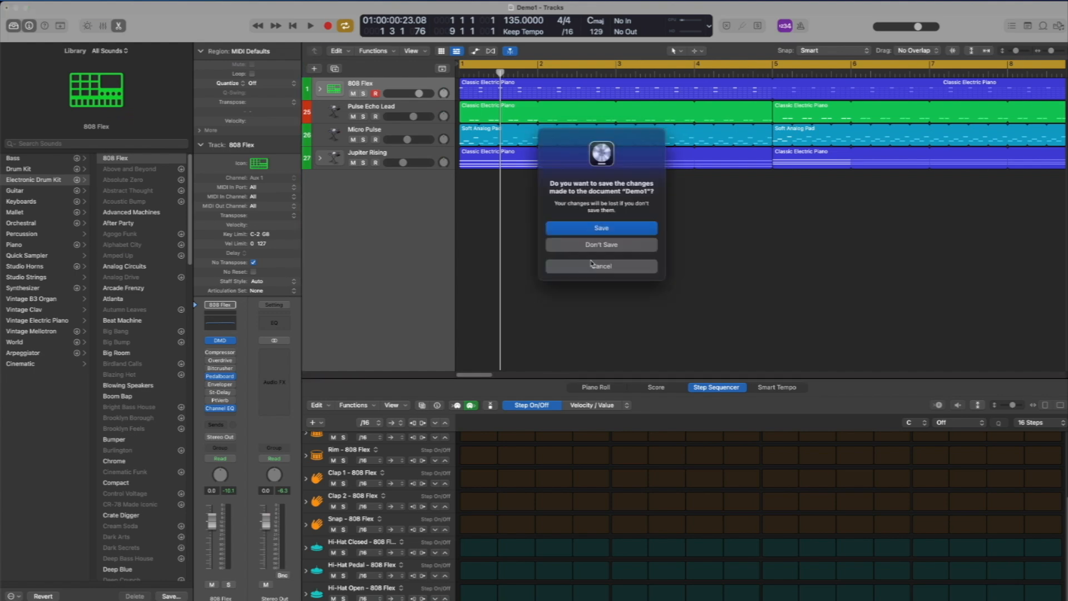
left_click(602, 243)
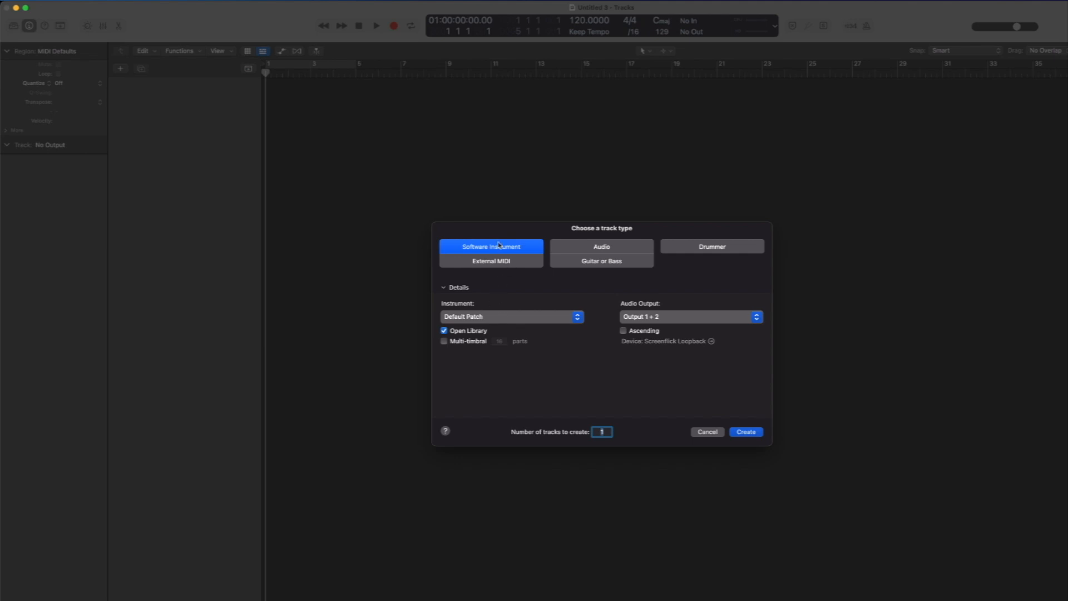
left_click(521, 255)
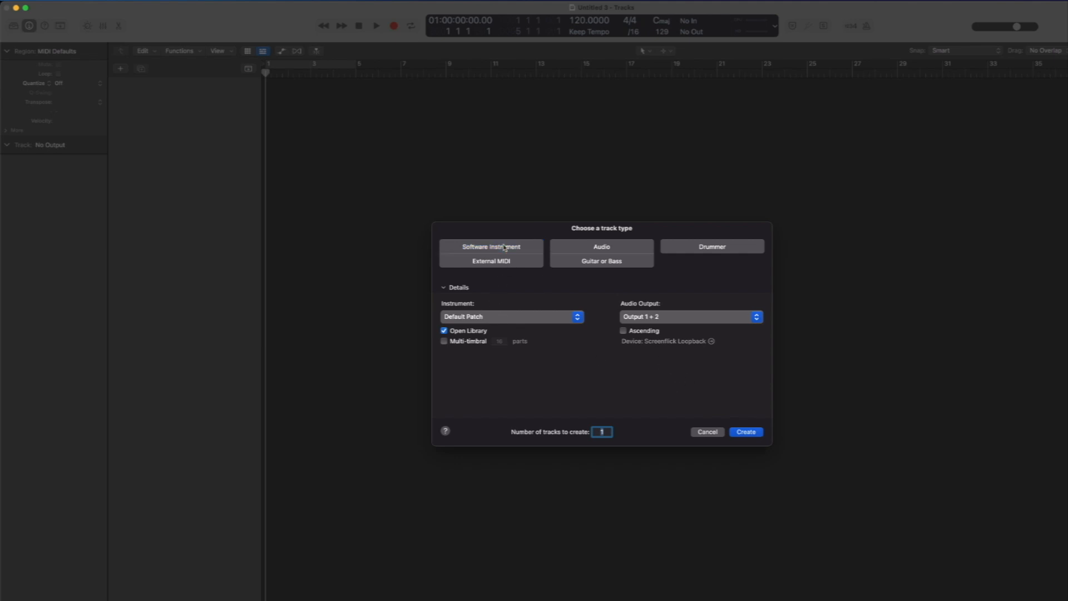
left_click(744, 432)
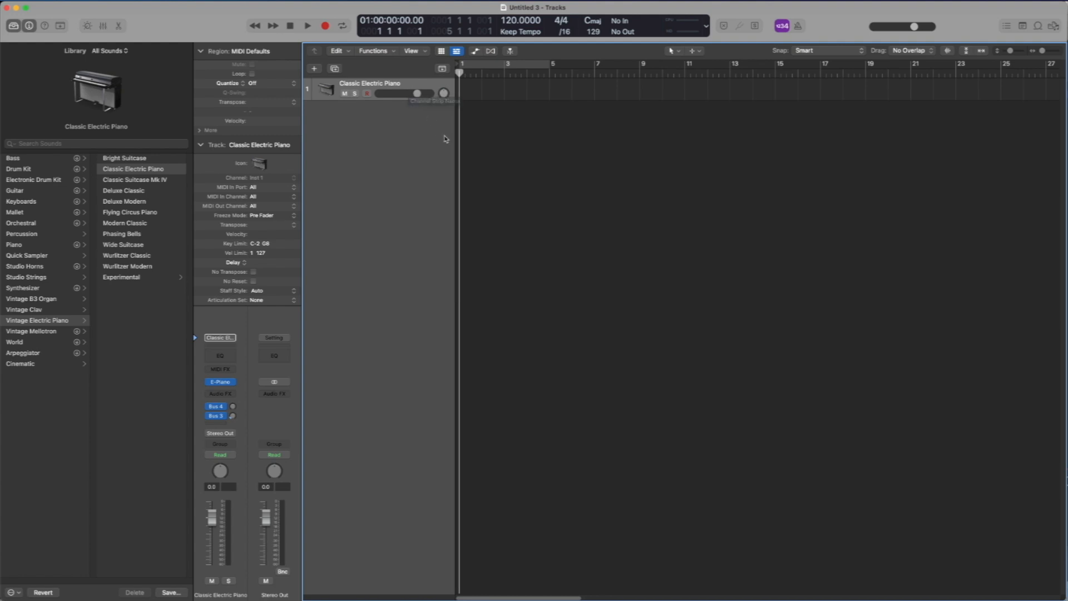
Check the Logic Pro version information and close its window
left_click(58, 1)
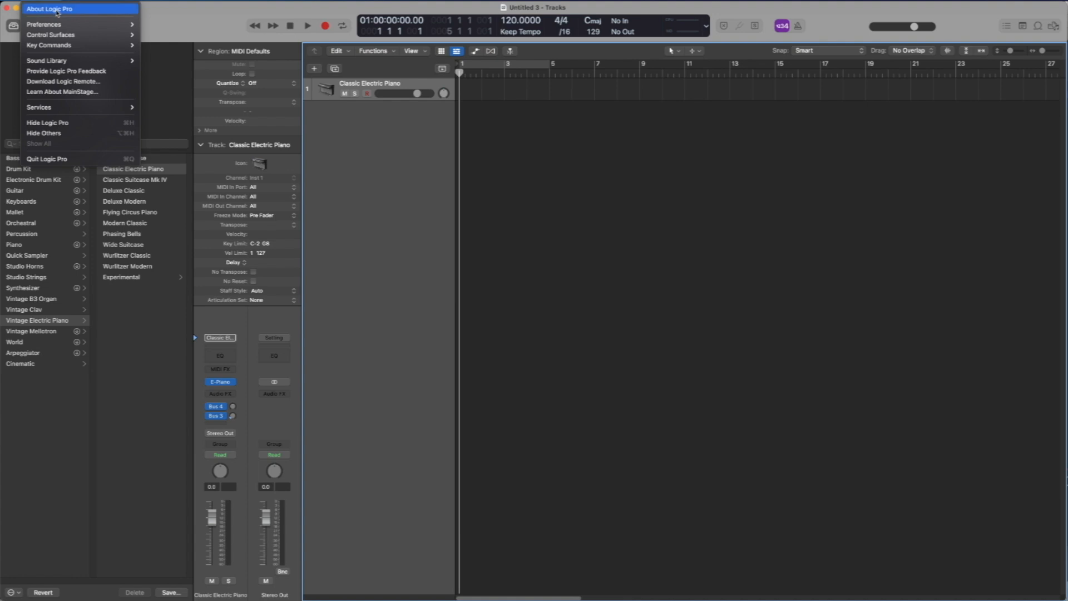
left_click(55, 10)
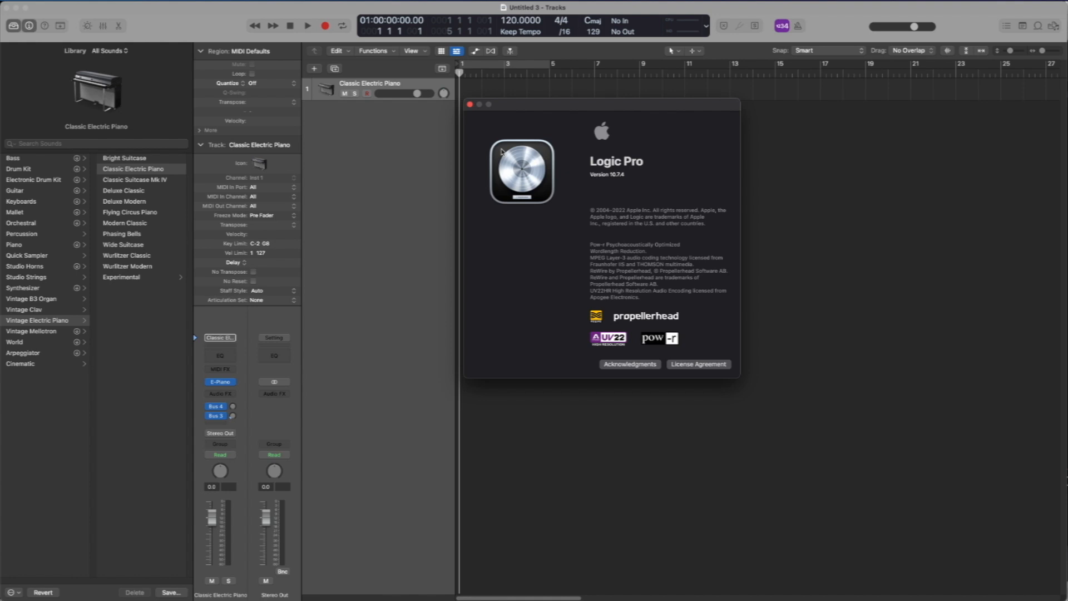
left_click(470, 104)
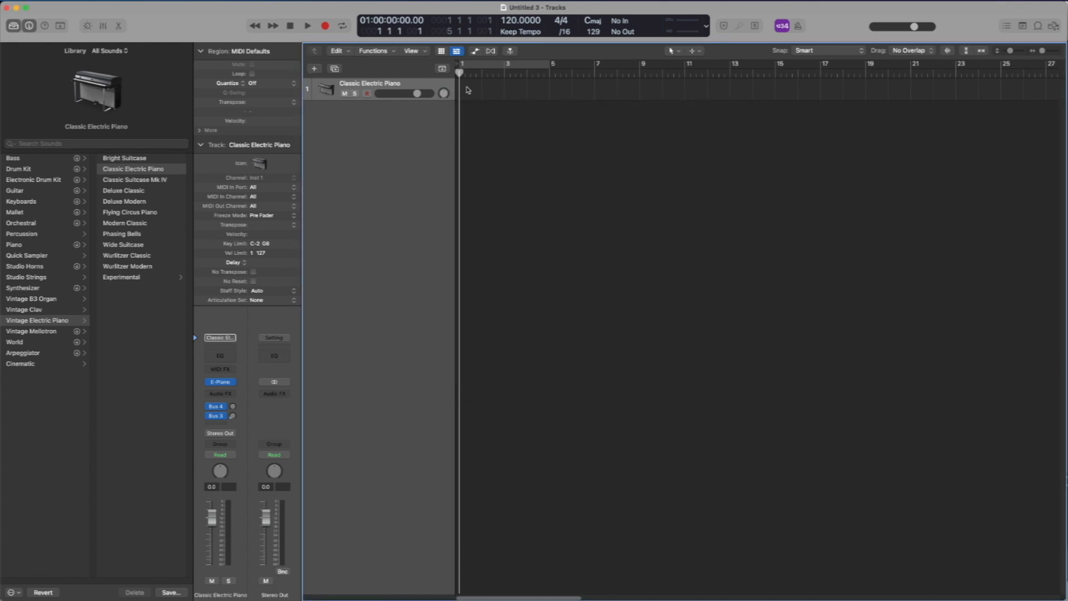
Create a pattern region at bar 1 on the Classic Electric Piano track and open it in the Step Sequencer
right_click(468, 91)
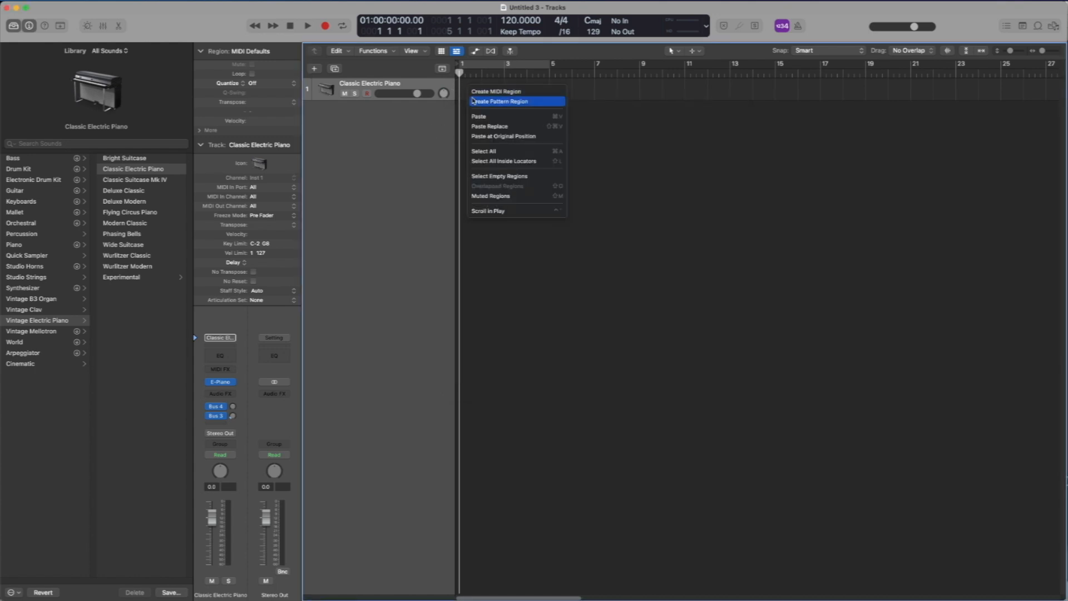
left_click(473, 102)
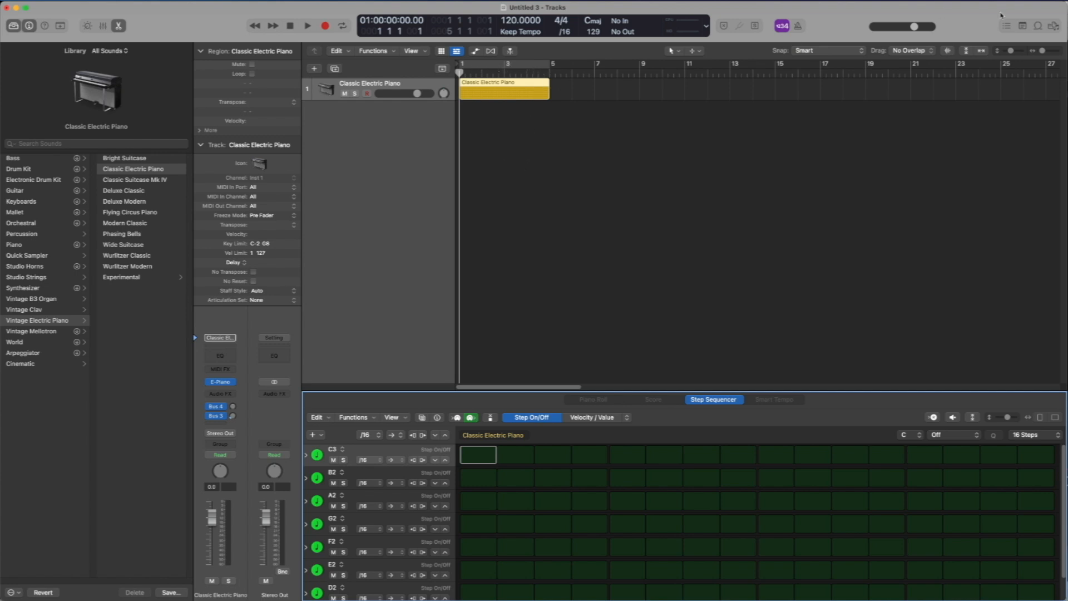
left_click(1043, 51)
left_click_drag(1044, 51, 1047, 52)
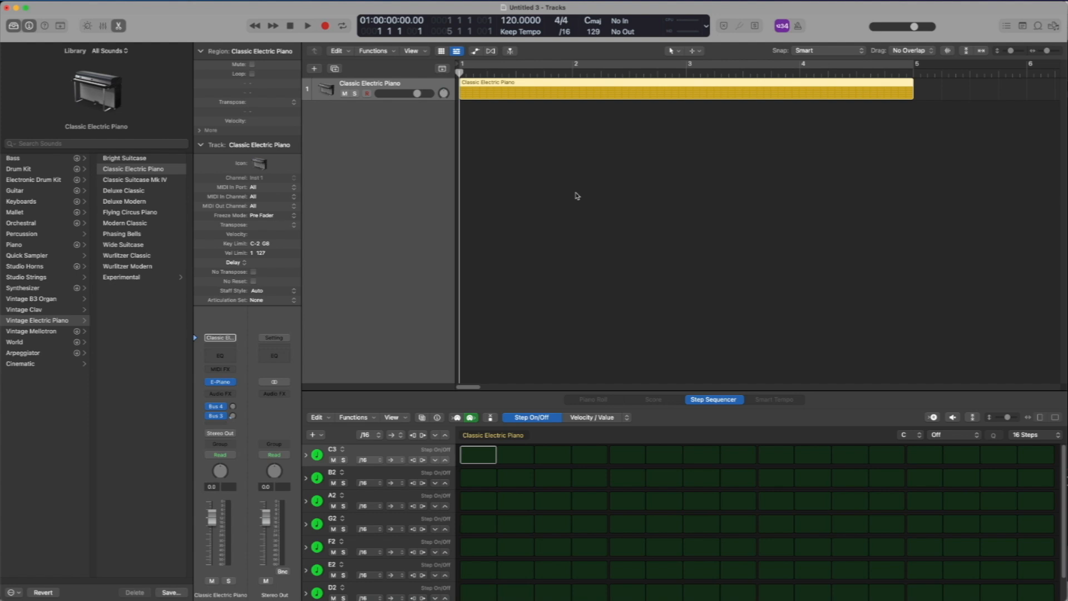
left_click(479, 134)
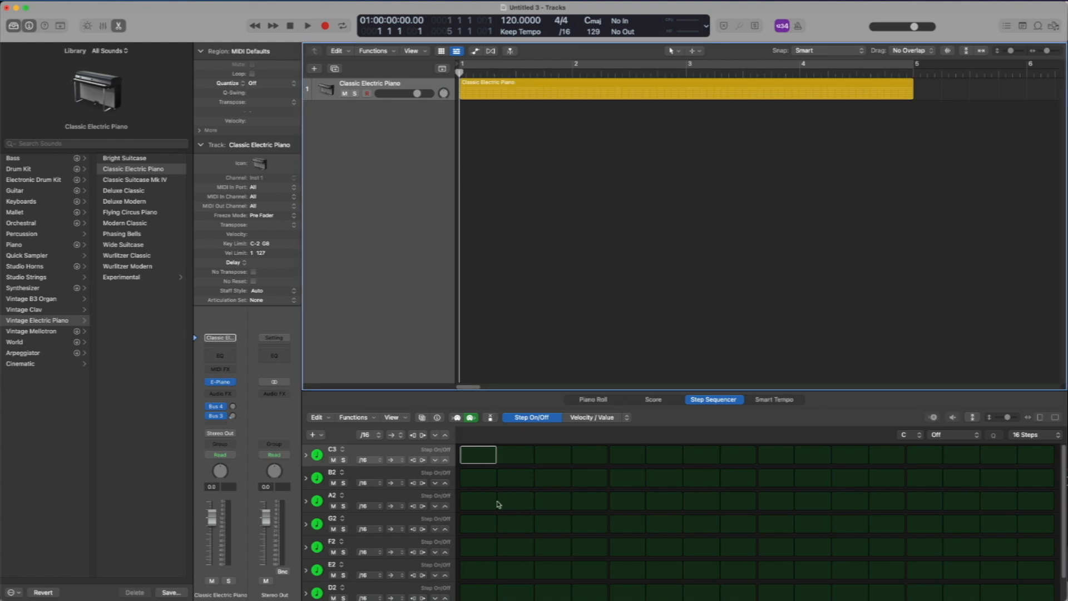
left_click(470, 96)
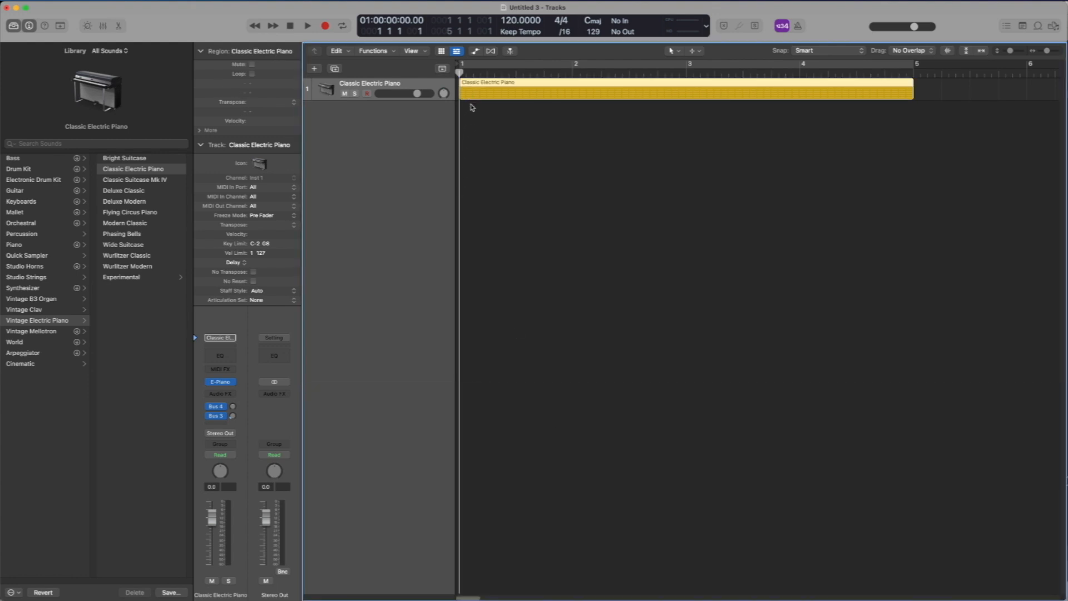
double_click(473, 90)
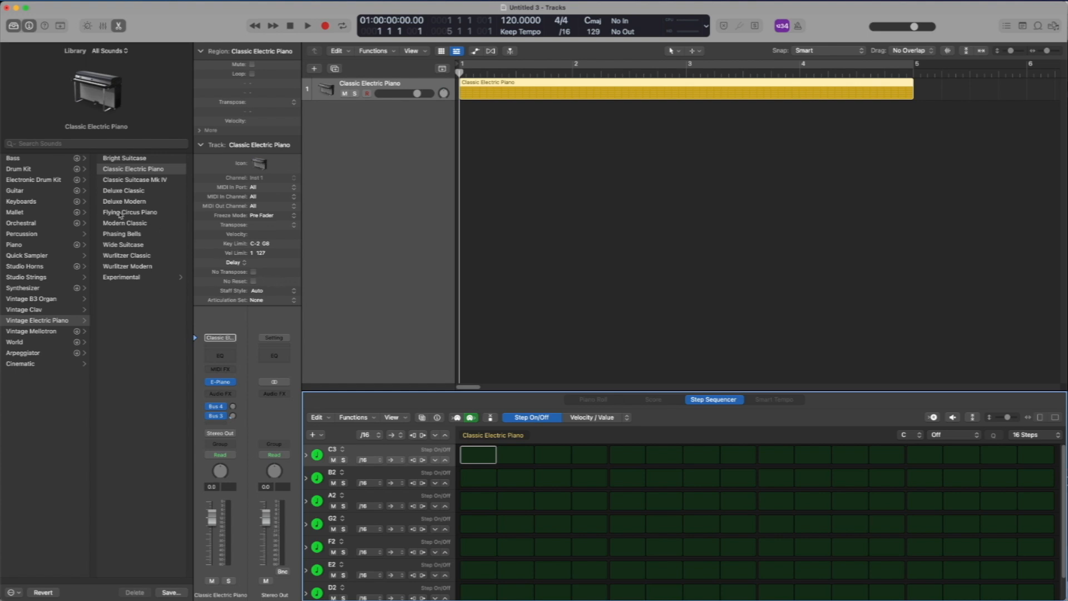
Load the 808 Flex patch from the Electronic Drum Kit sounds onto the track
left_click(13, 26)
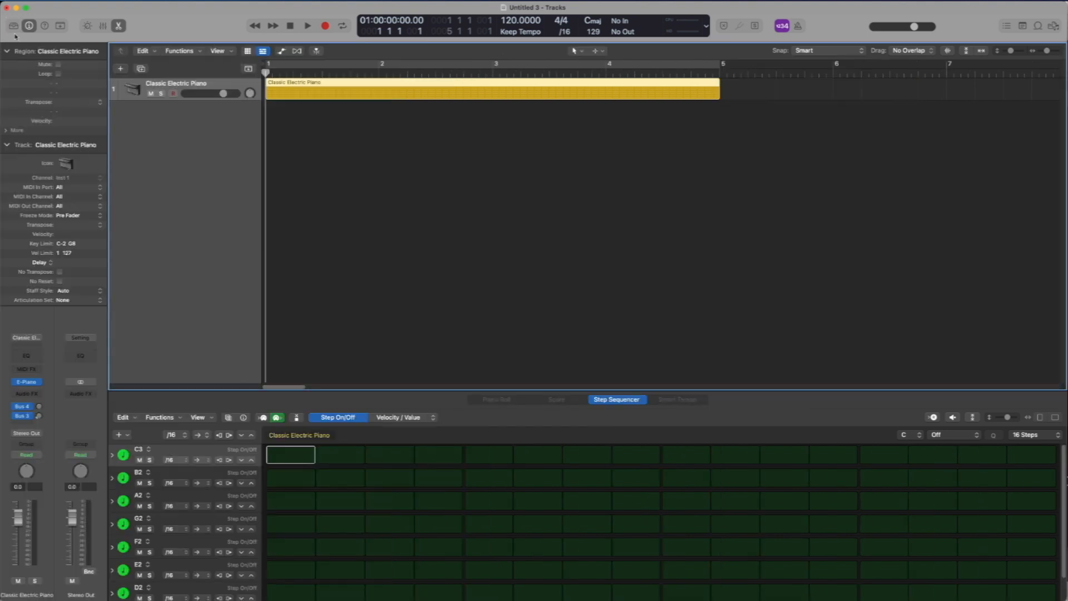
left_click(13, 25)
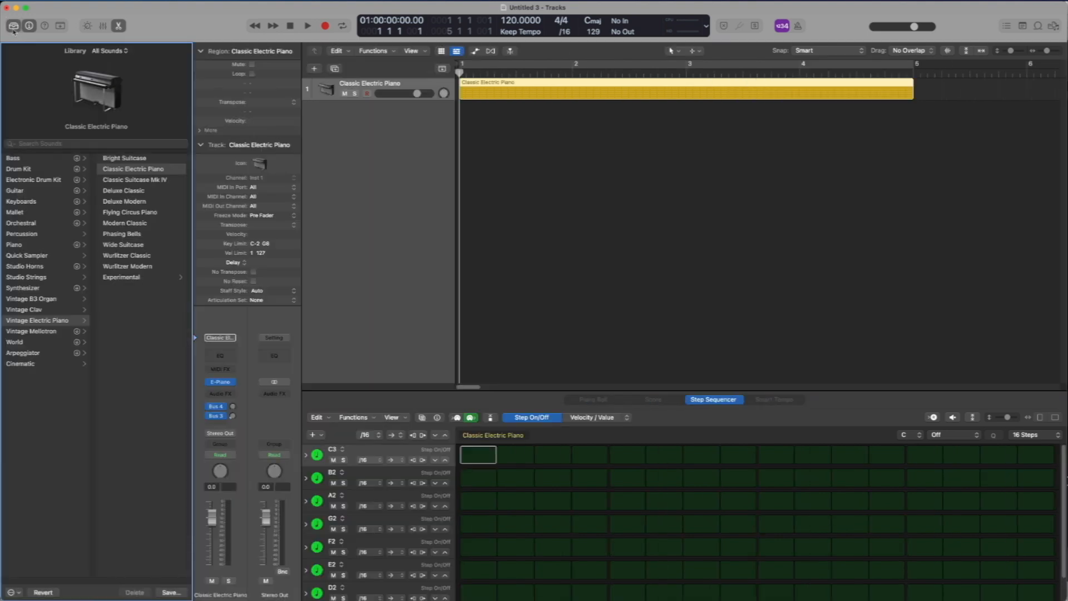
left_click(29, 181)
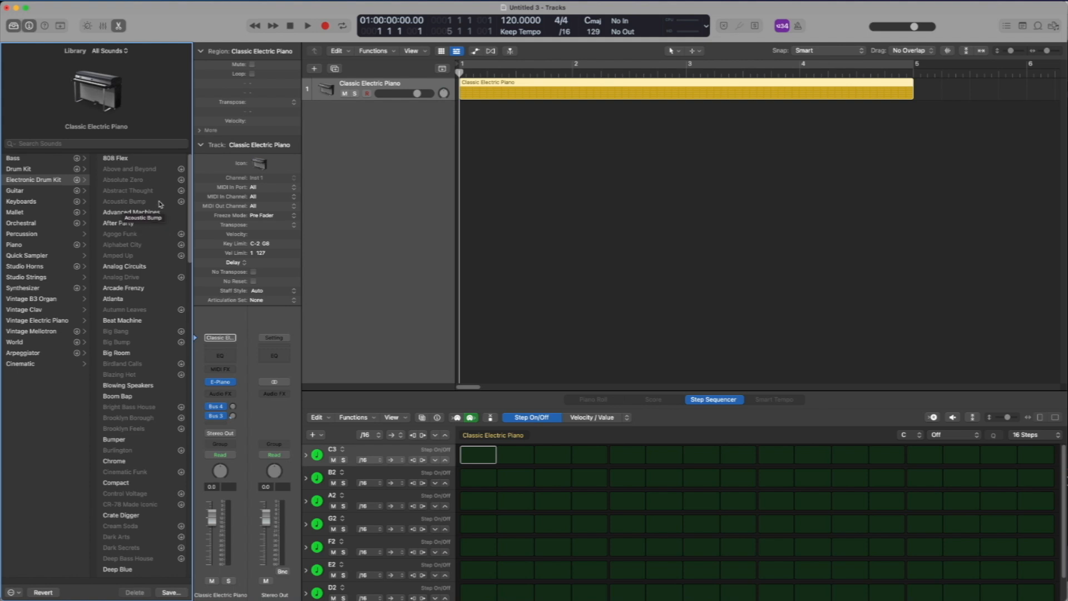
left_click(114, 161)
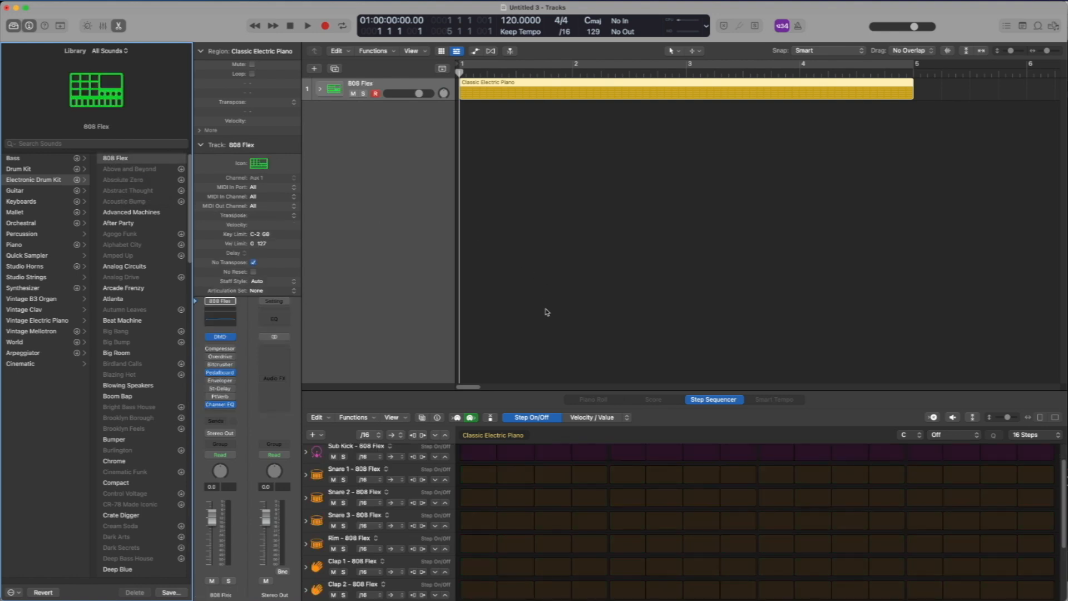
Enlarge the Step Sequencer area and program Kick 1 hits on steps 1, 5, 9 and 13
left_click_drag(1063, 516, 1060, 485)
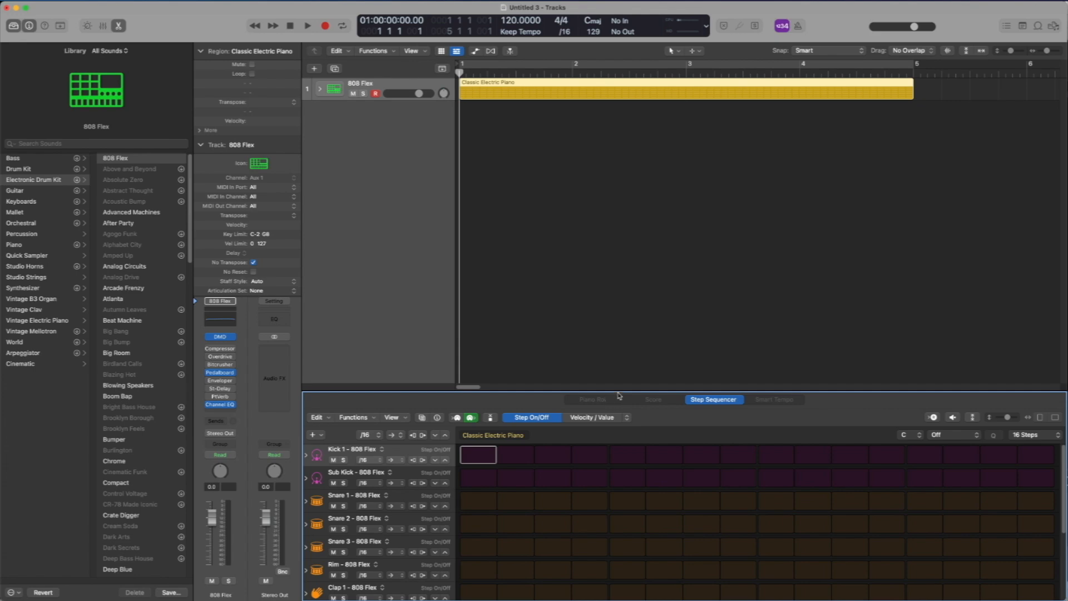
left_click_drag(626, 392, 615, 232)
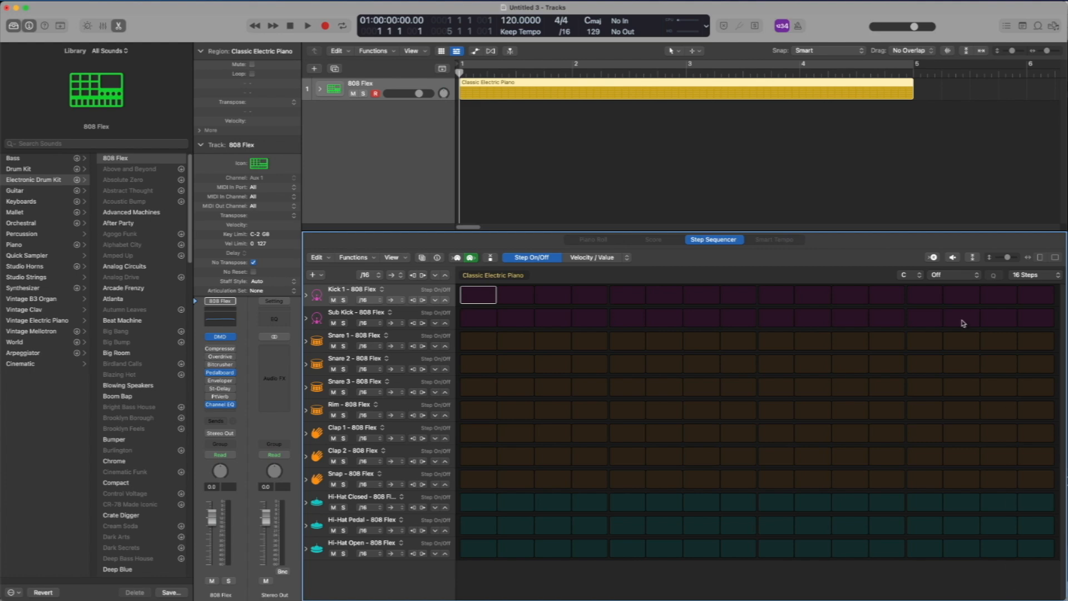
left_click(473, 298)
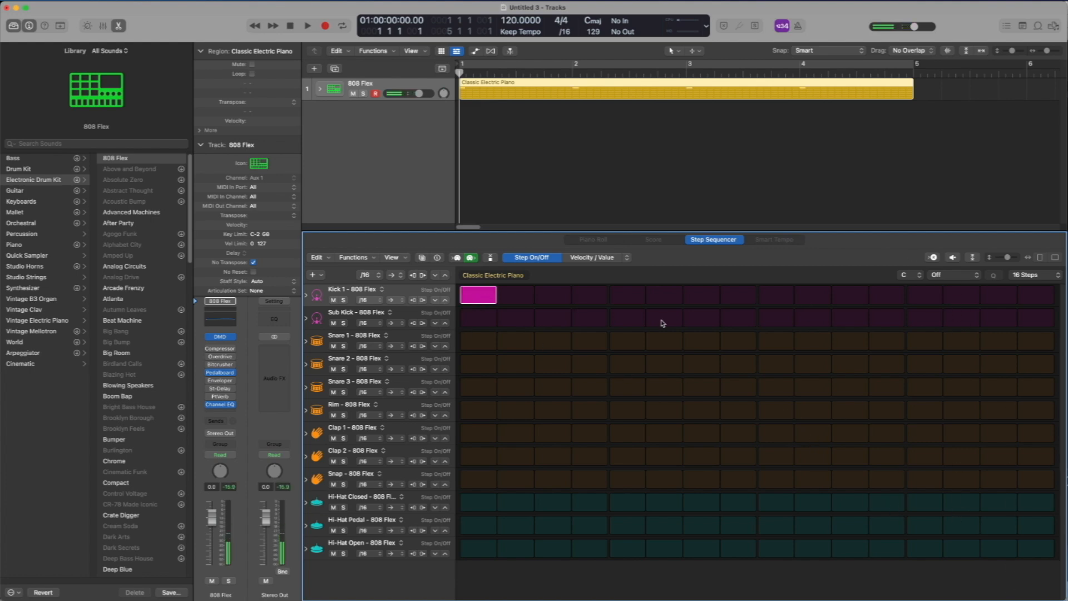
left_click(630, 298)
left_click(776, 295)
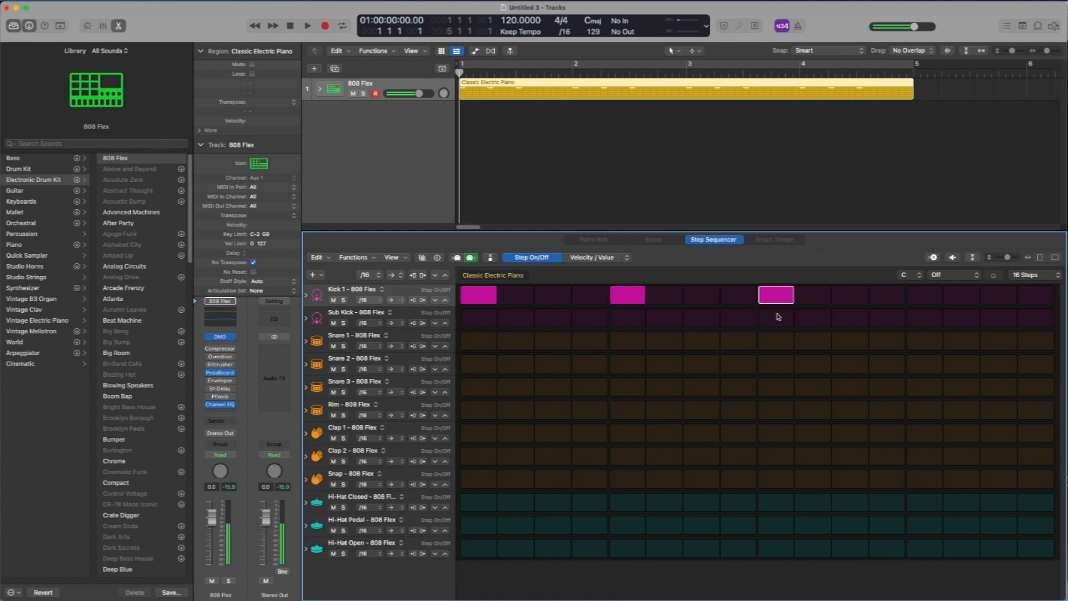
left_click(924, 295)
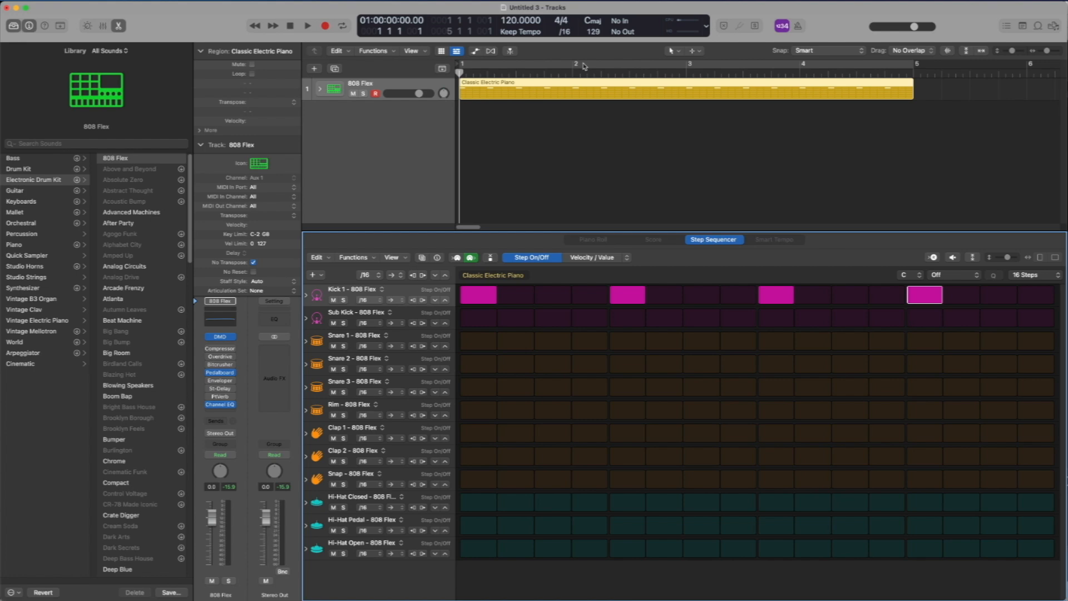
Set a cycle range from bar 1 to bar 5 over the pattern region and play back the kick pattern
left_click_drag(466, 68, 915, 66)
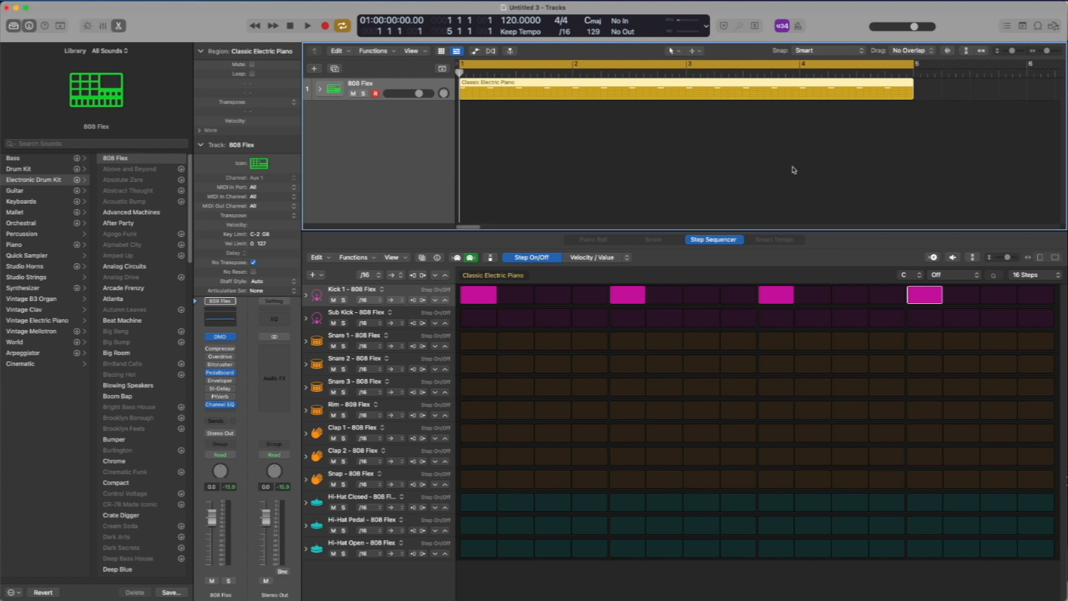
key("space")
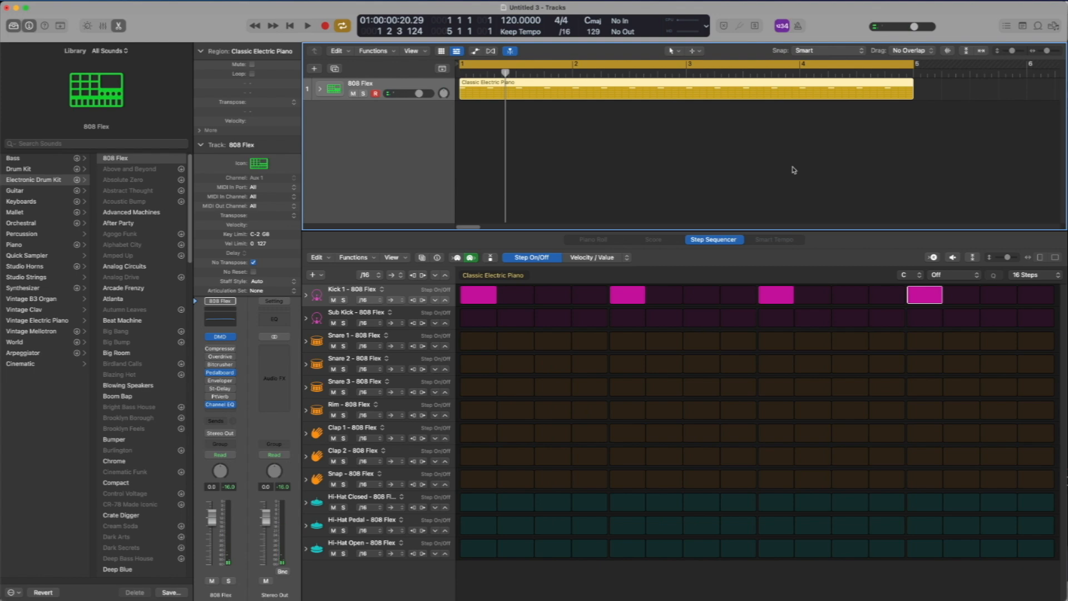
key("Return")
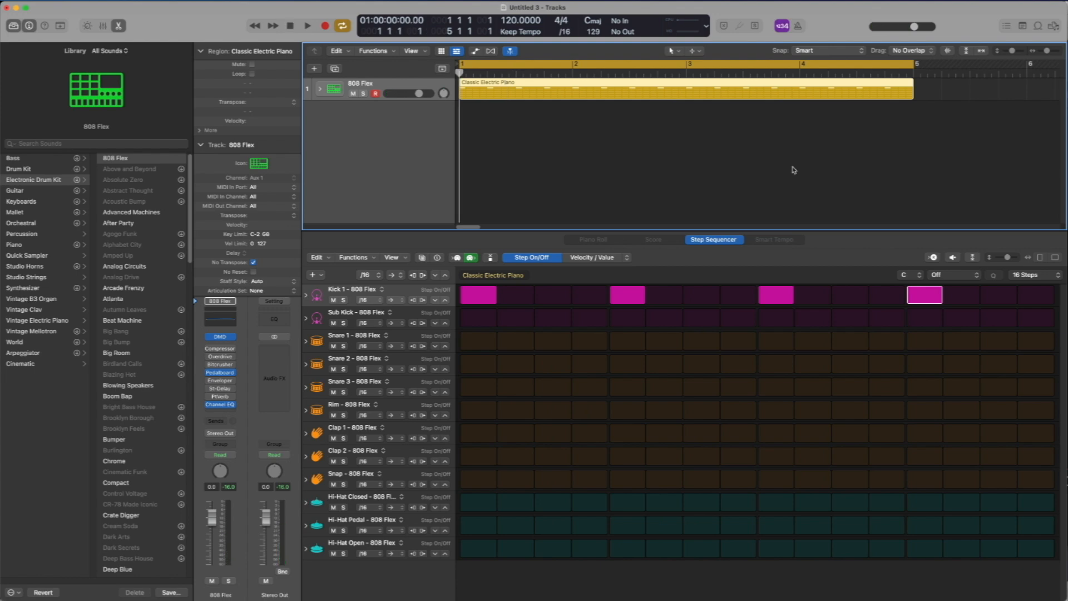
key("space")
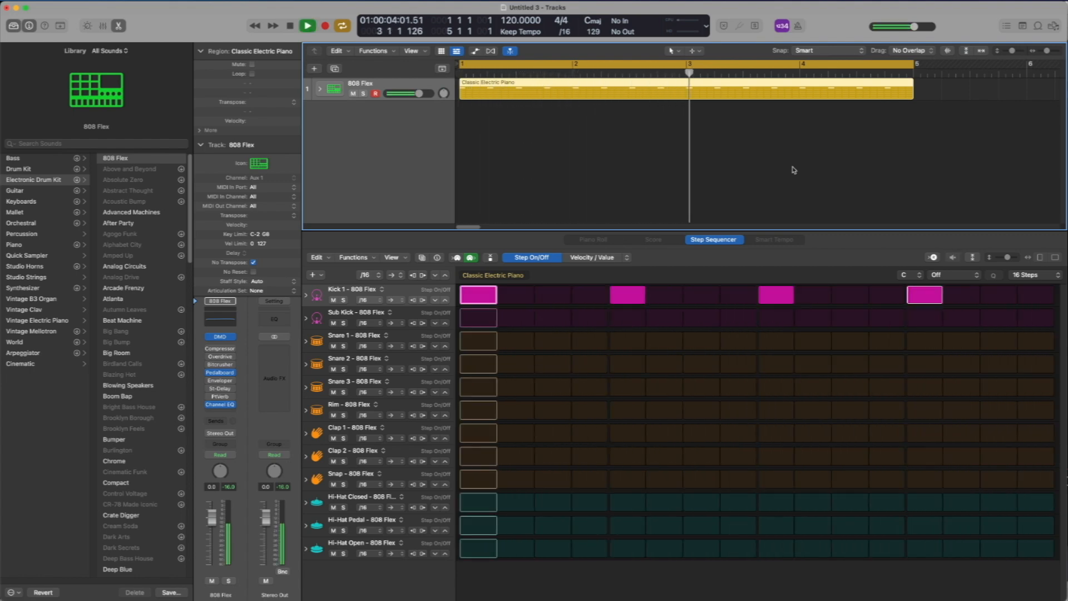
key("space")
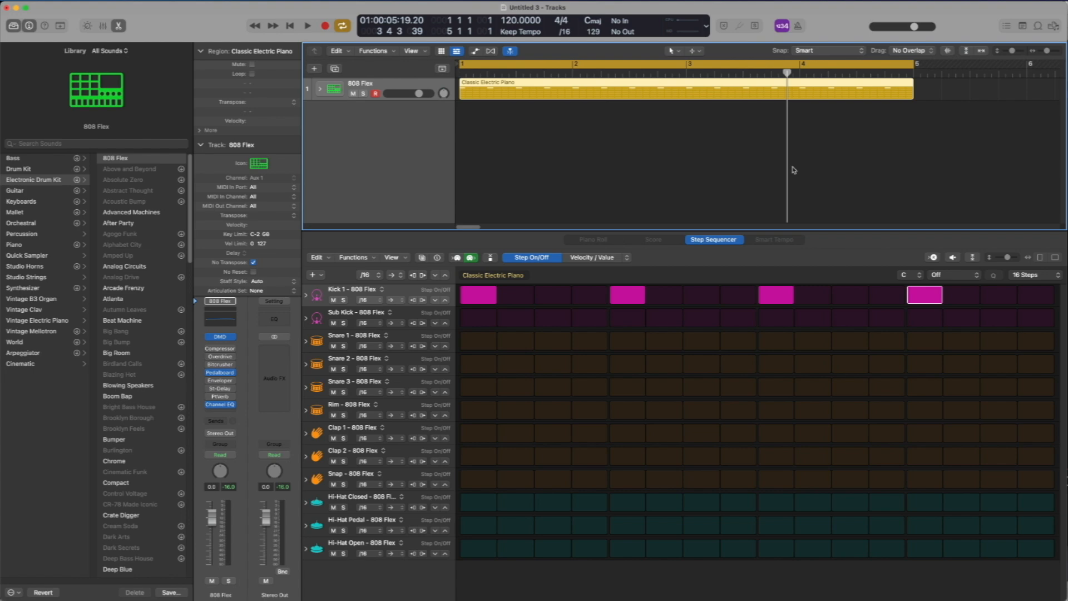
key("space")
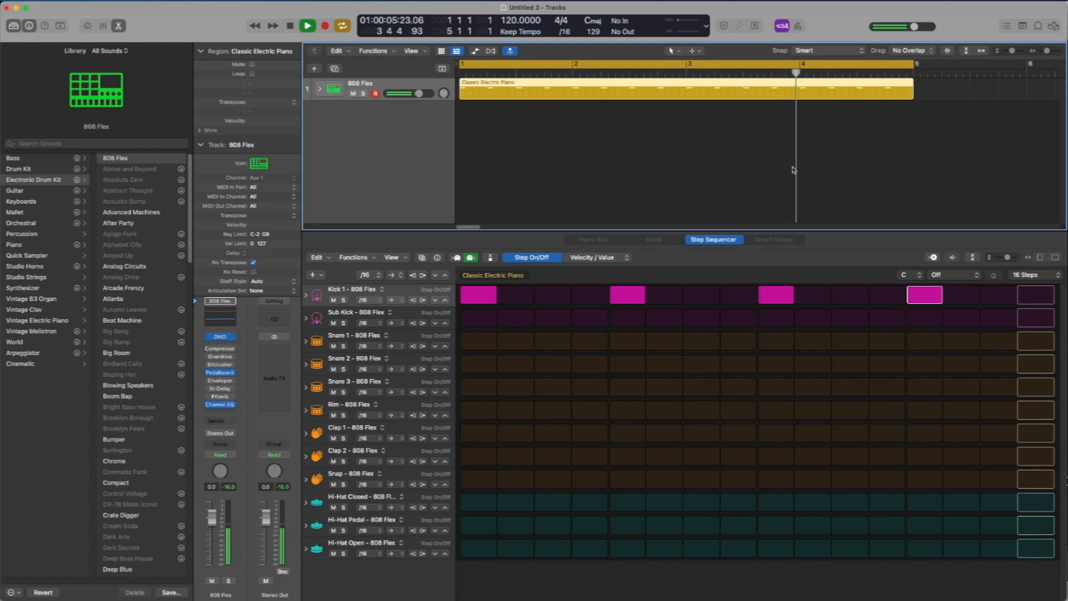
key("space")
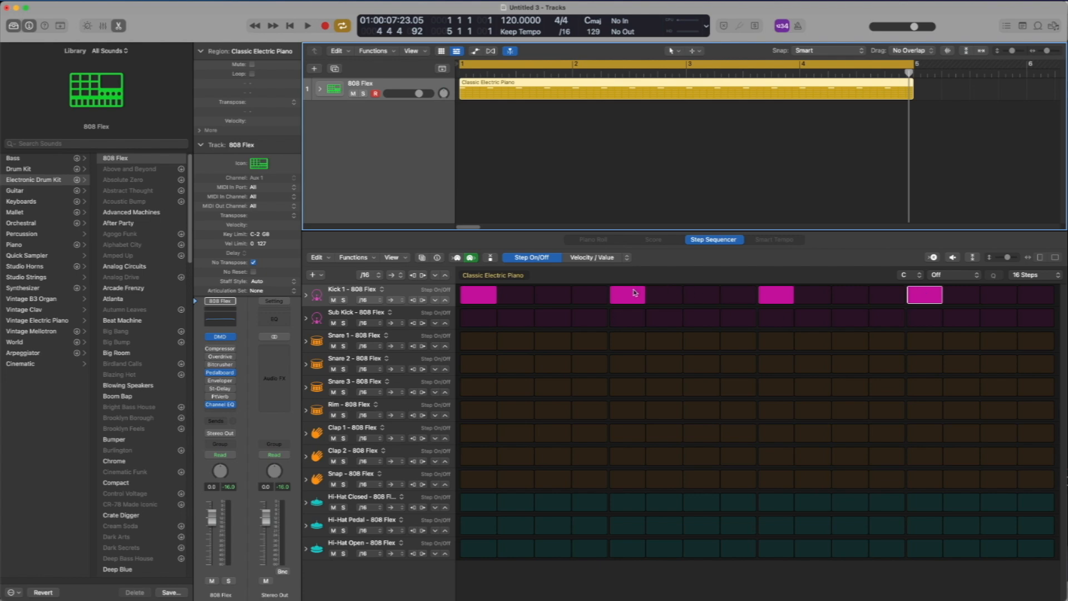
Program Snare 1 hits on steps 5 and 13 of the pattern
left_click(627, 344)
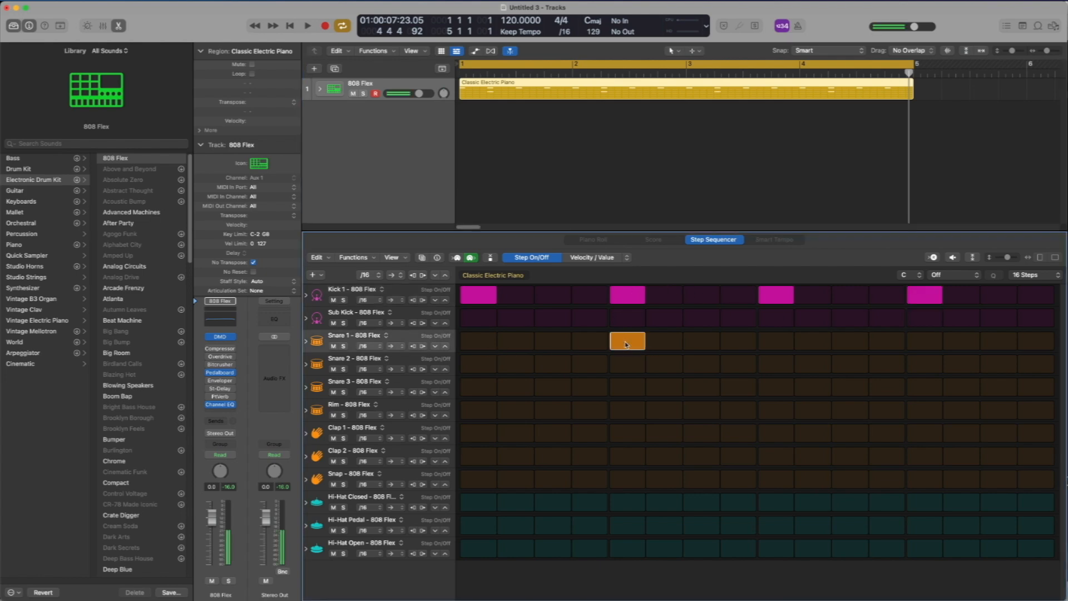
left_click(926, 341)
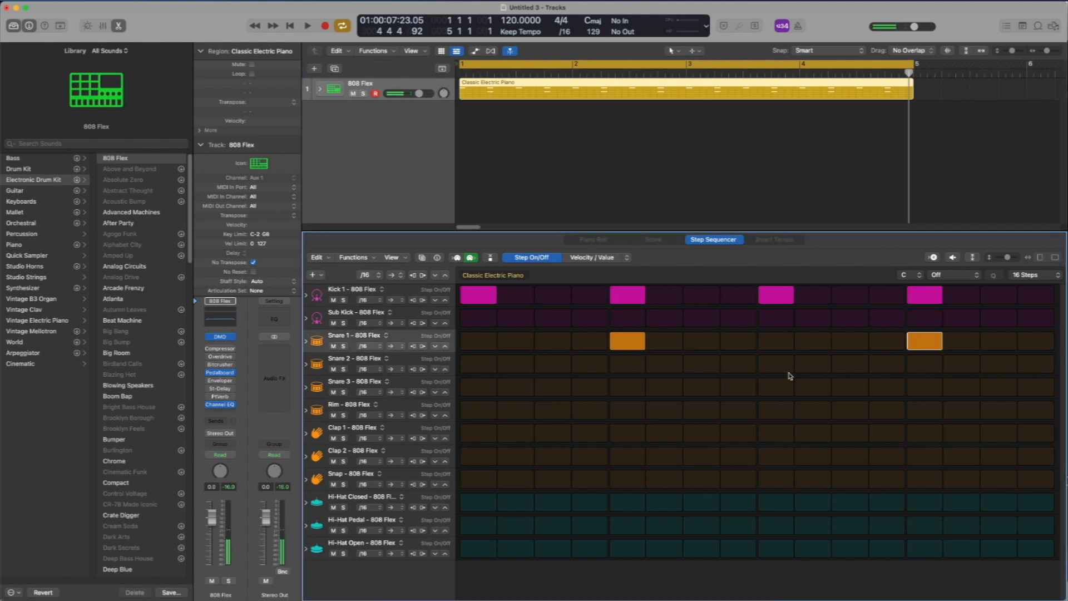
Audition Snare 2 and Snare 3 hits on step 5 without keeping them, and play back the kick and snare pattern
left_click(633, 368)
left_click(633, 368)
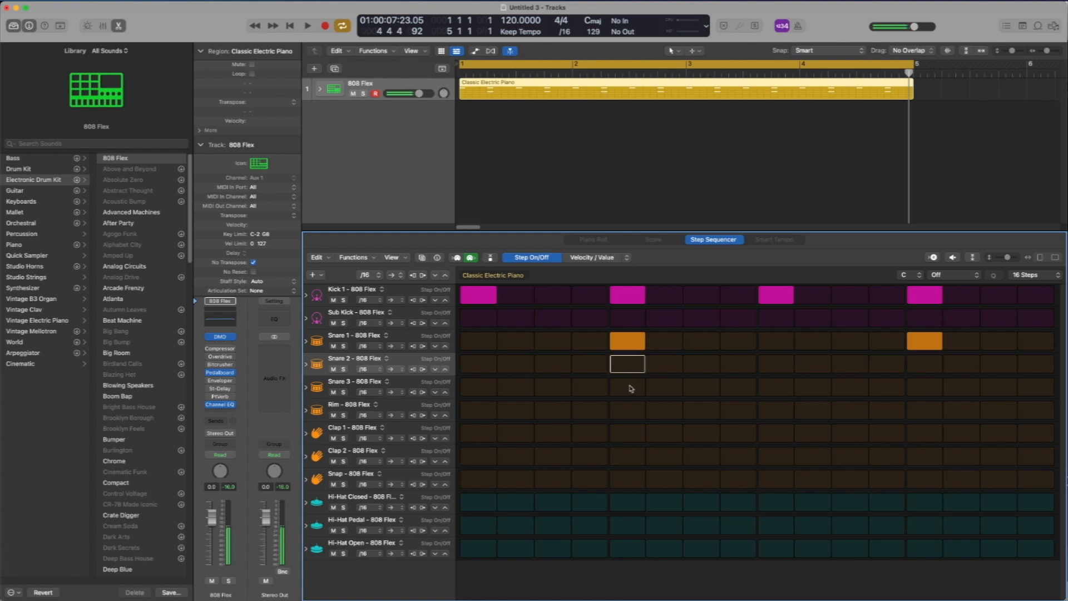
left_click(631, 389)
left_click(631, 389)
left_click(627, 366)
left_click(627, 365)
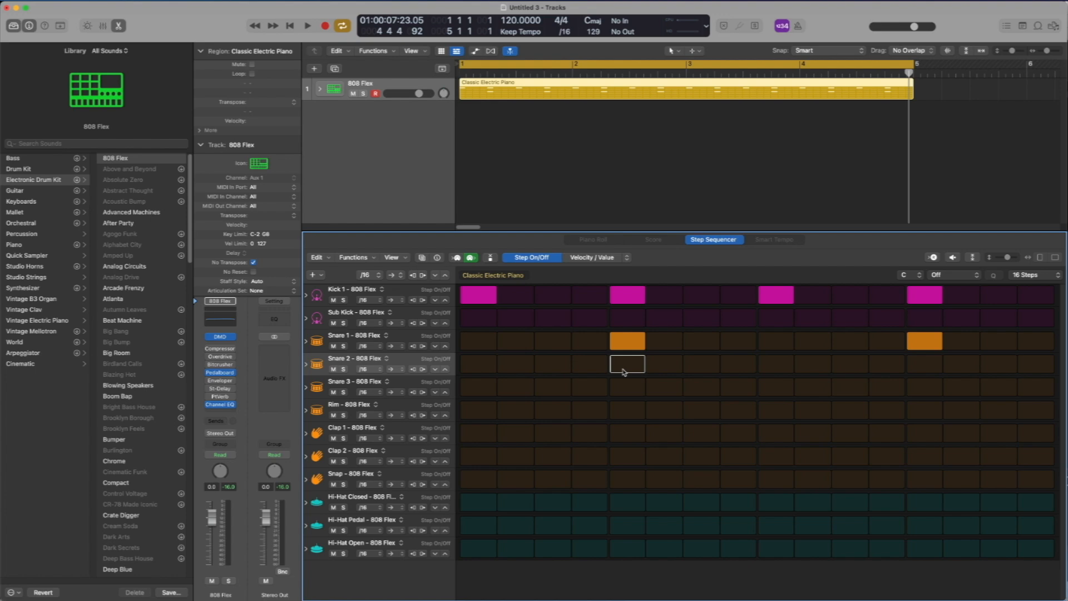
key("space")
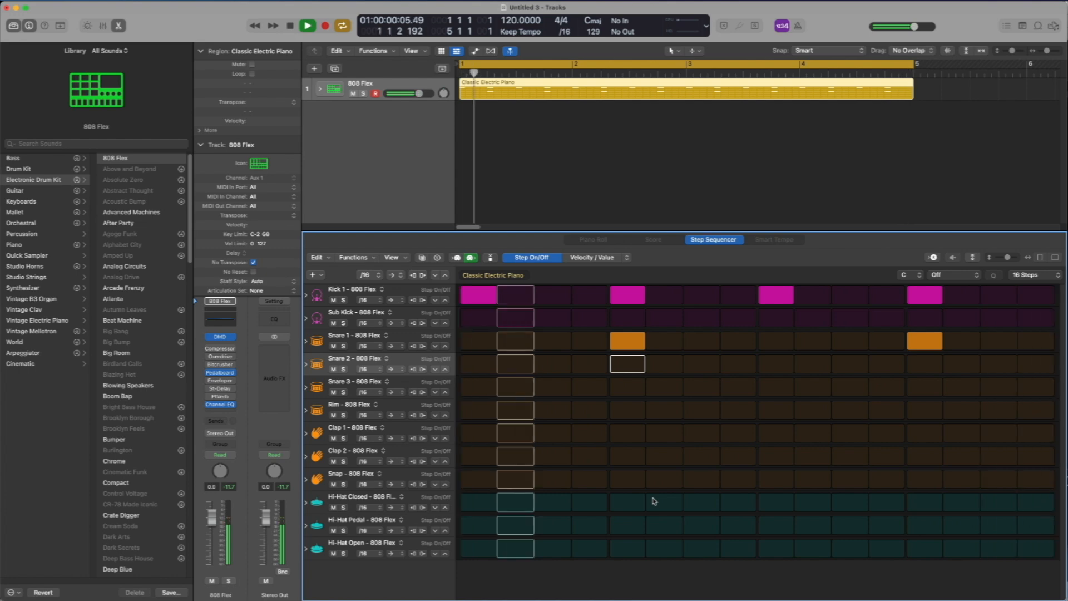
key("space")
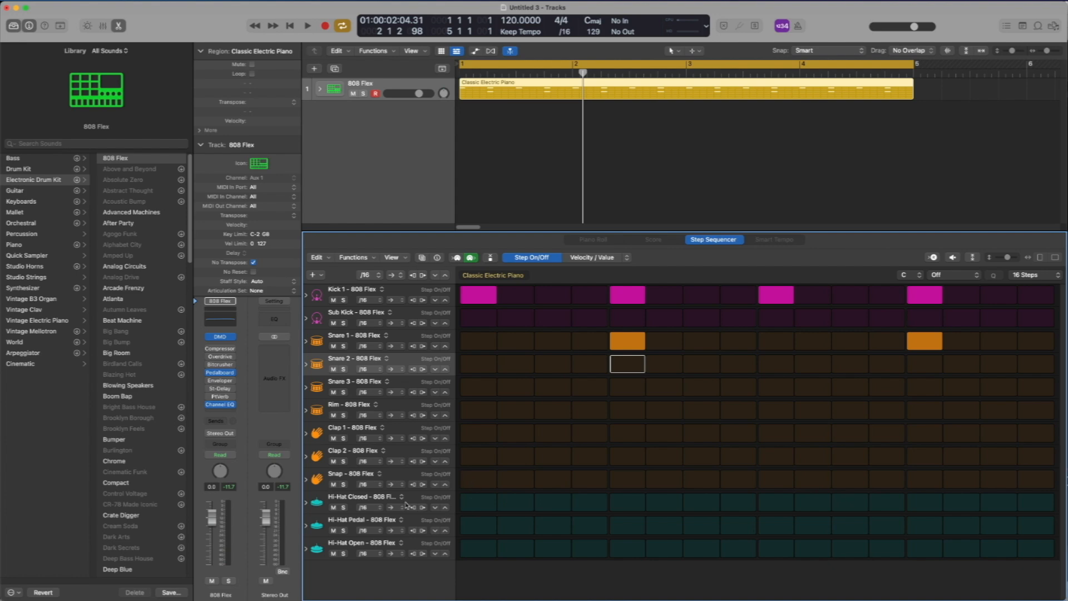
Program Hi-Hat Closed hits on steps 1, 5, 9 and 13 of the pattern
left_click(477, 508)
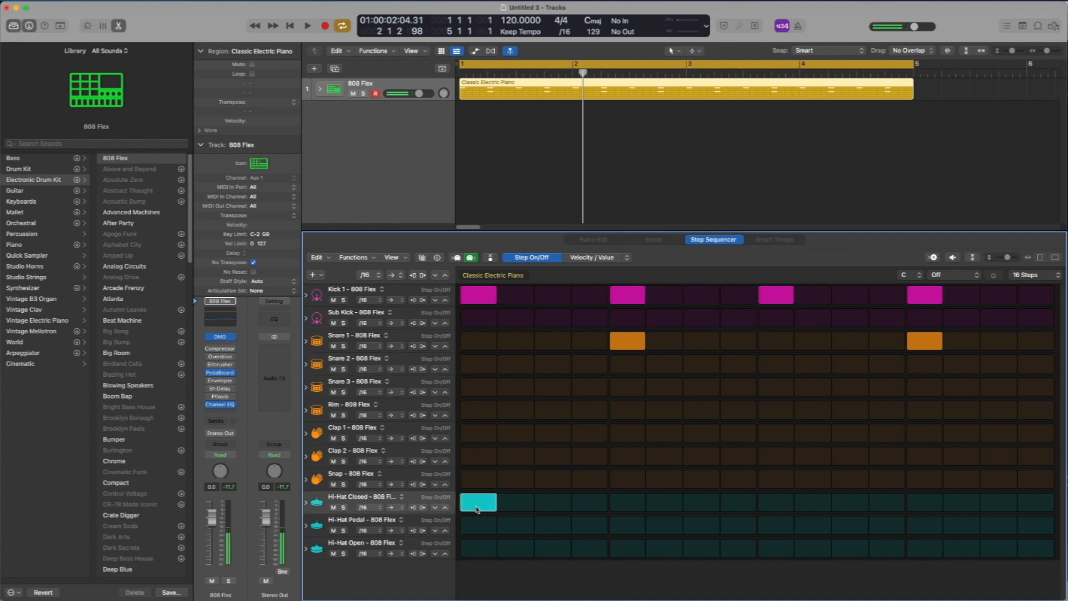
left_click(318, 505)
left_click(318, 506)
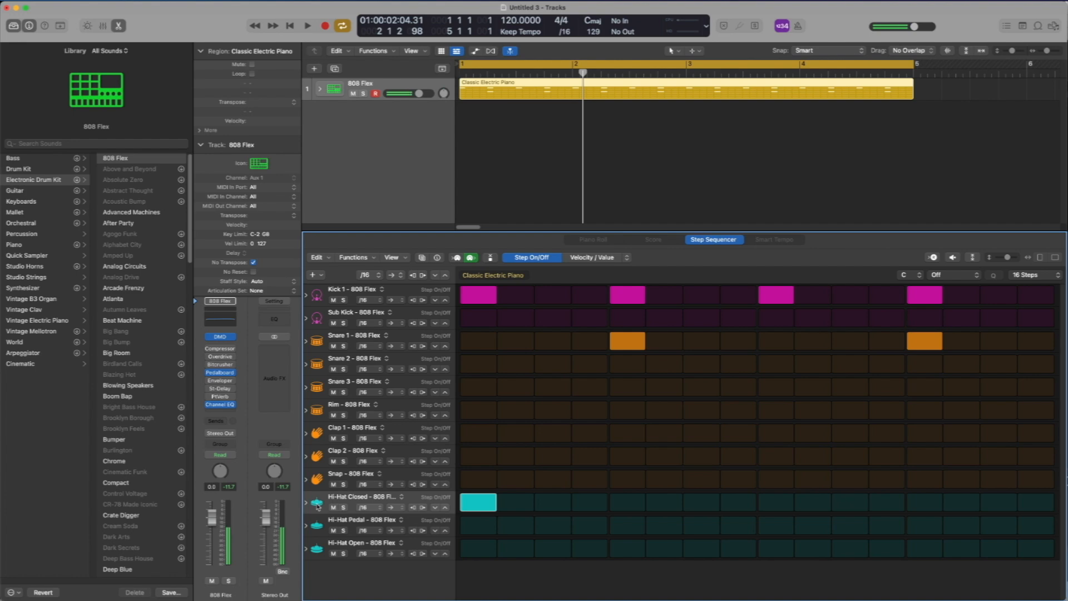
left_click(625, 506)
left_click(777, 503)
left_click(916, 504)
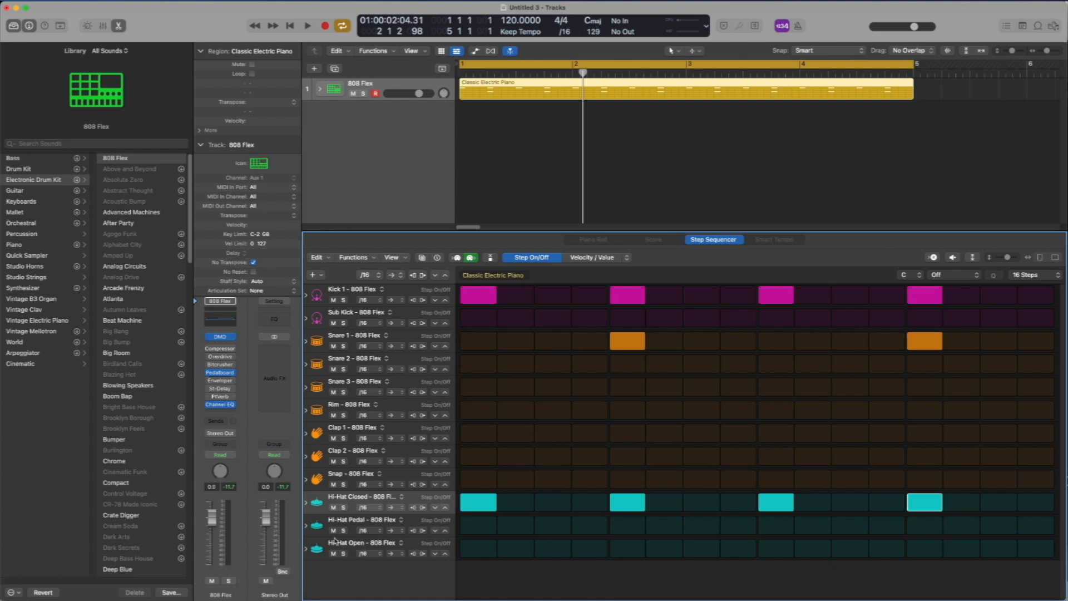
Program Hi-Hat Open hits on steps 3, 7, 11 and 15 and play back the beat
left_click(553, 549)
left_click(702, 549)
left_click(850, 548)
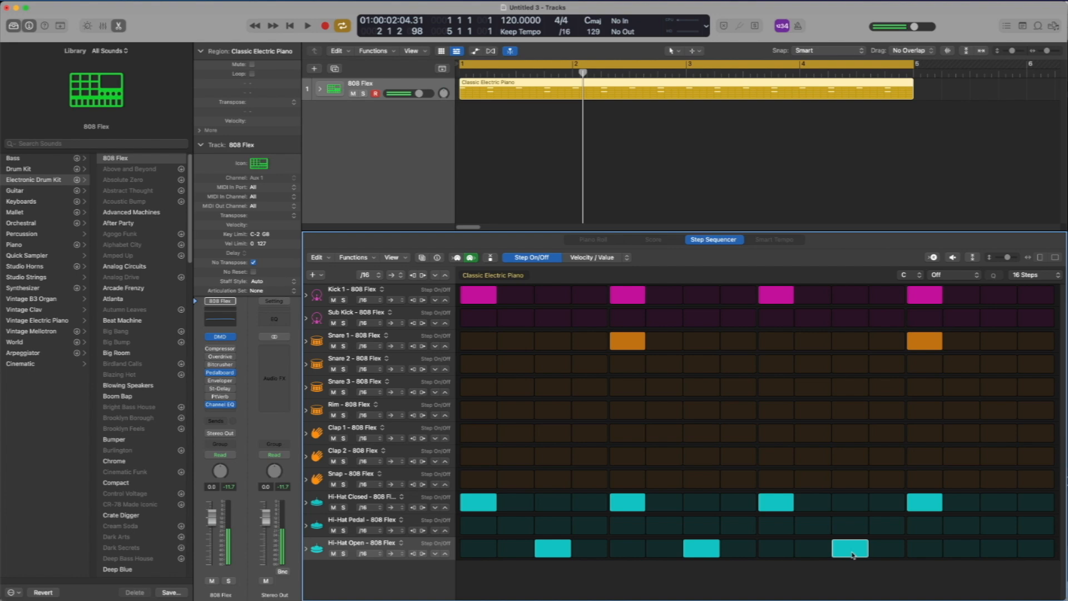
left_click(999, 548)
key("space")
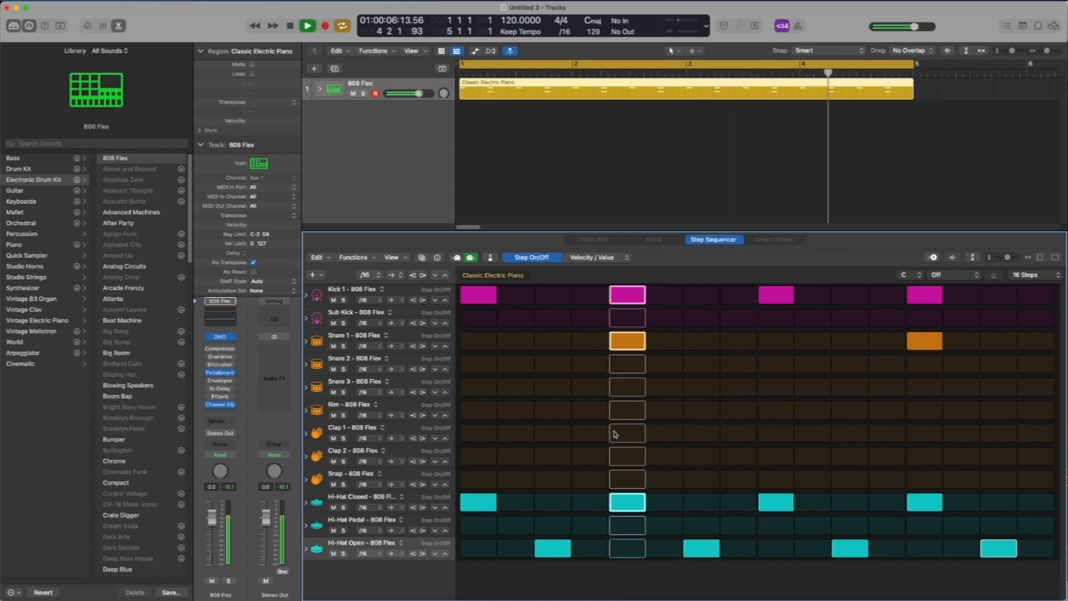
key("space")
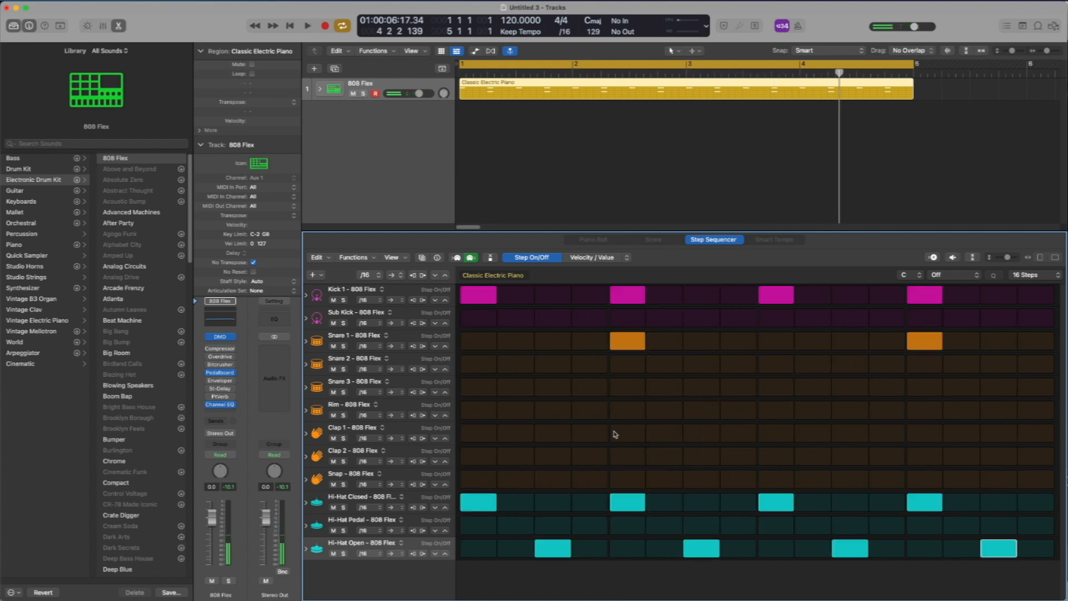
View the 808 Flex stack's individual drum tracks, and show the Hi-Hat Open pad controls in Drum Machine Designer during playback
left_click(320, 90)
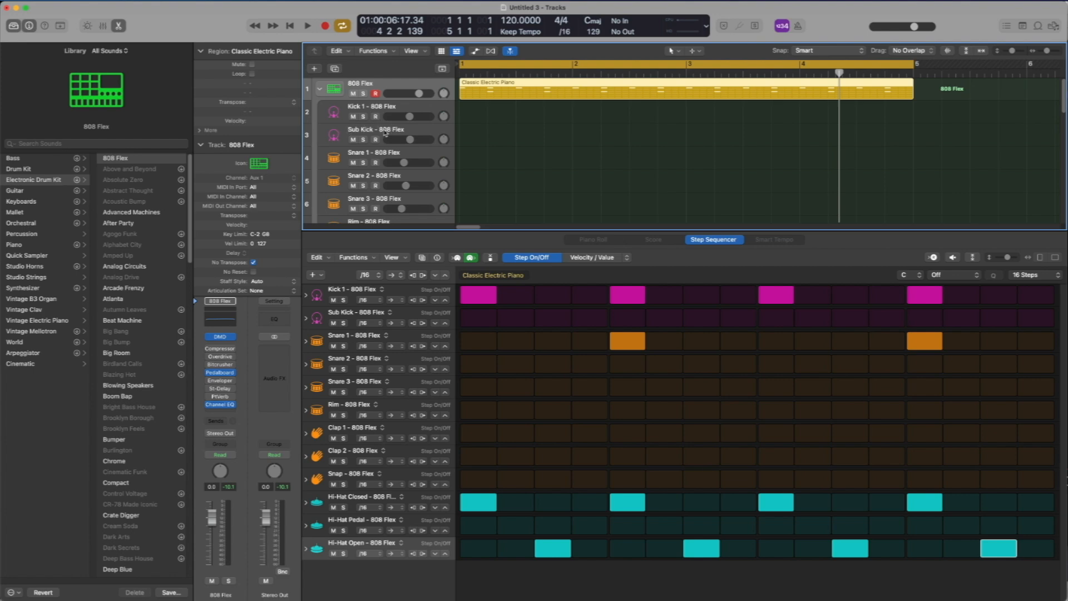
left_click(319, 91)
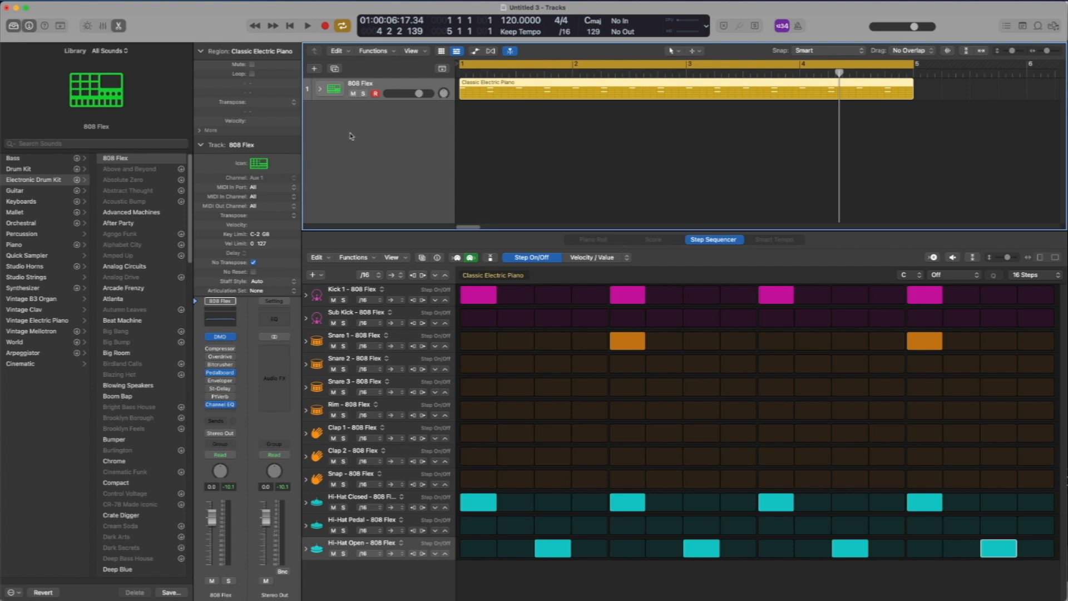
left_click(333, 91)
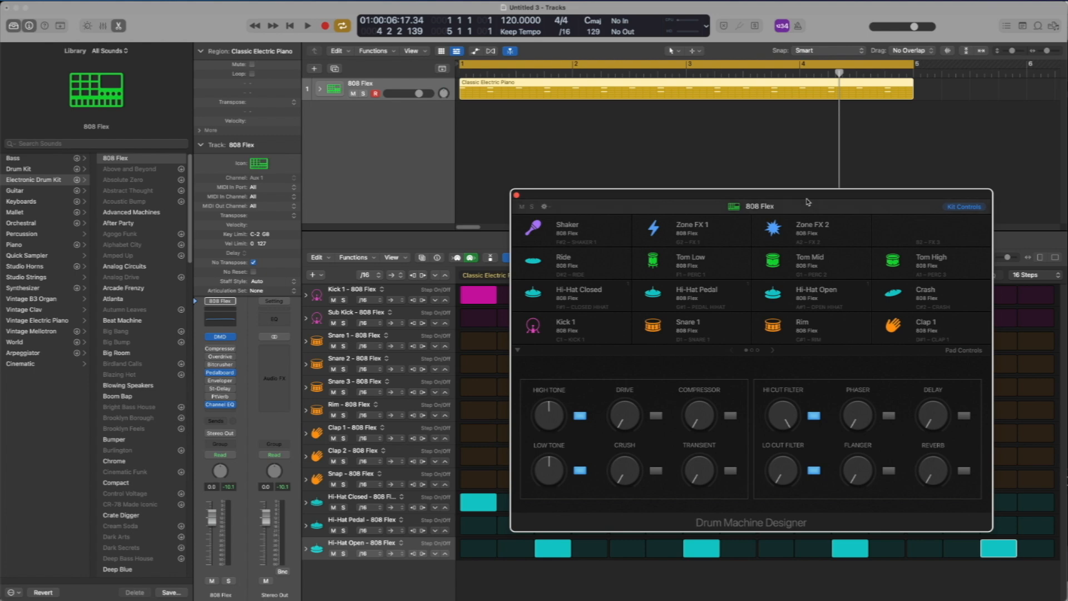
key("space")
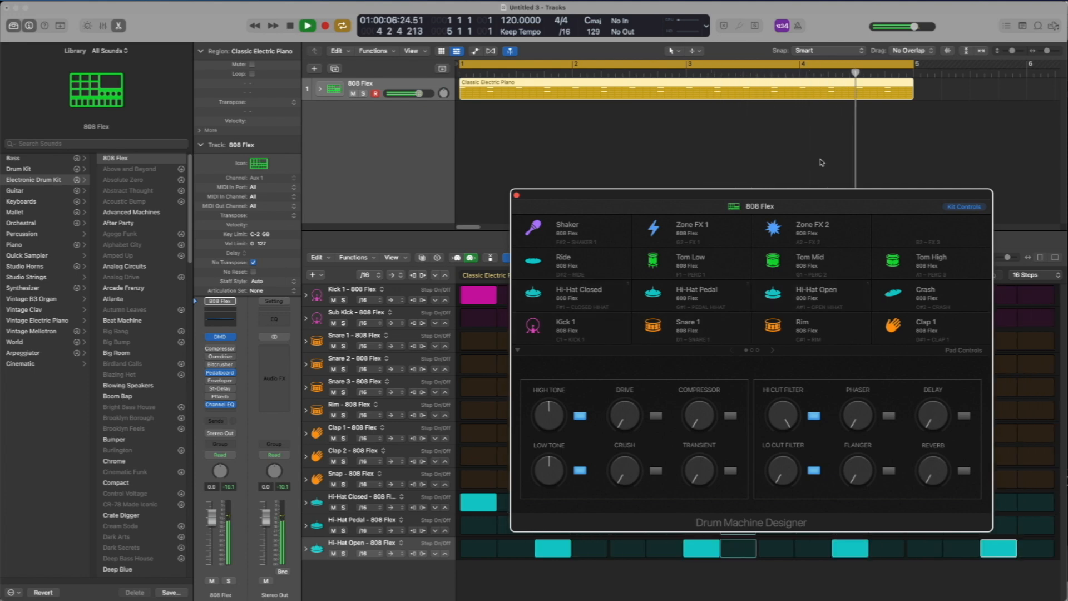
mouse_move(832, 290)
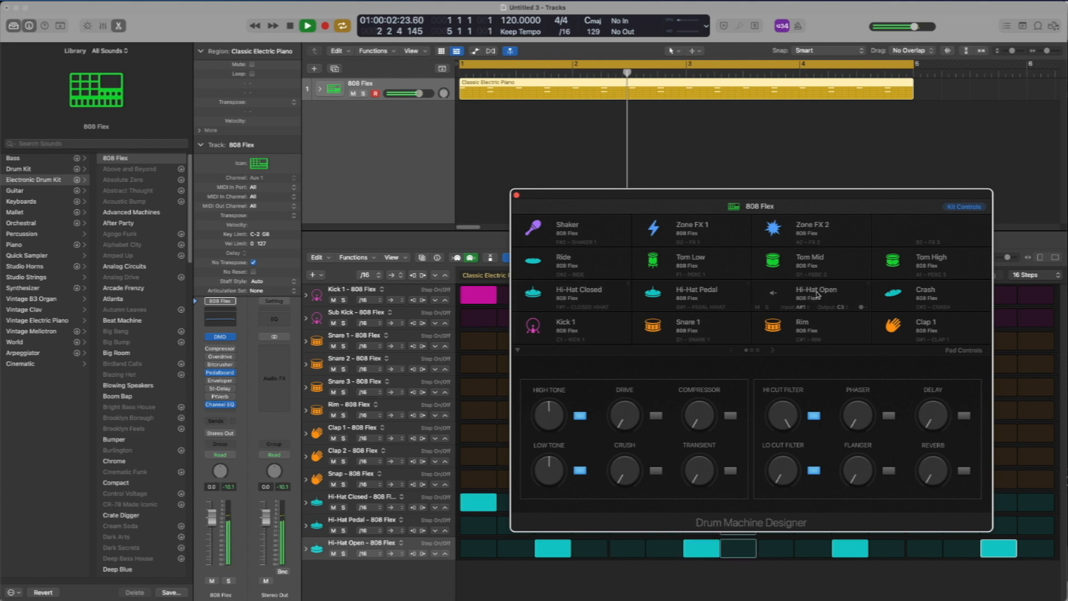
left_click(816, 295)
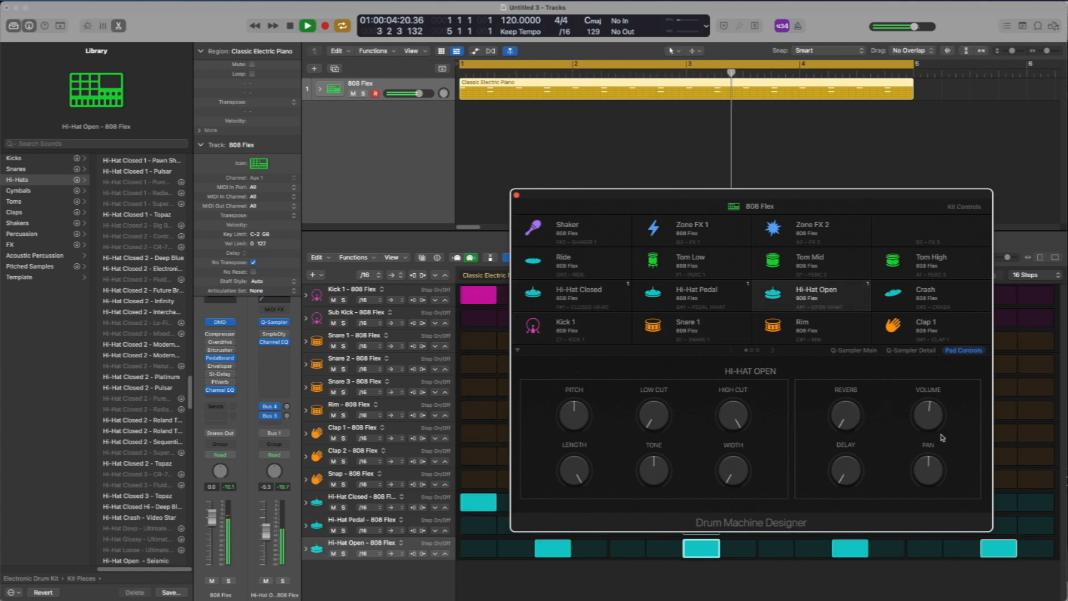
Lower the Hi-Hat Open pad's volume to about -12.7 dB and raise its reverb
mouse_move(923, 414)
left_mouse_down()
mouse_move(923, 429)
mouse_move(930, 418)
left_mouse_up()
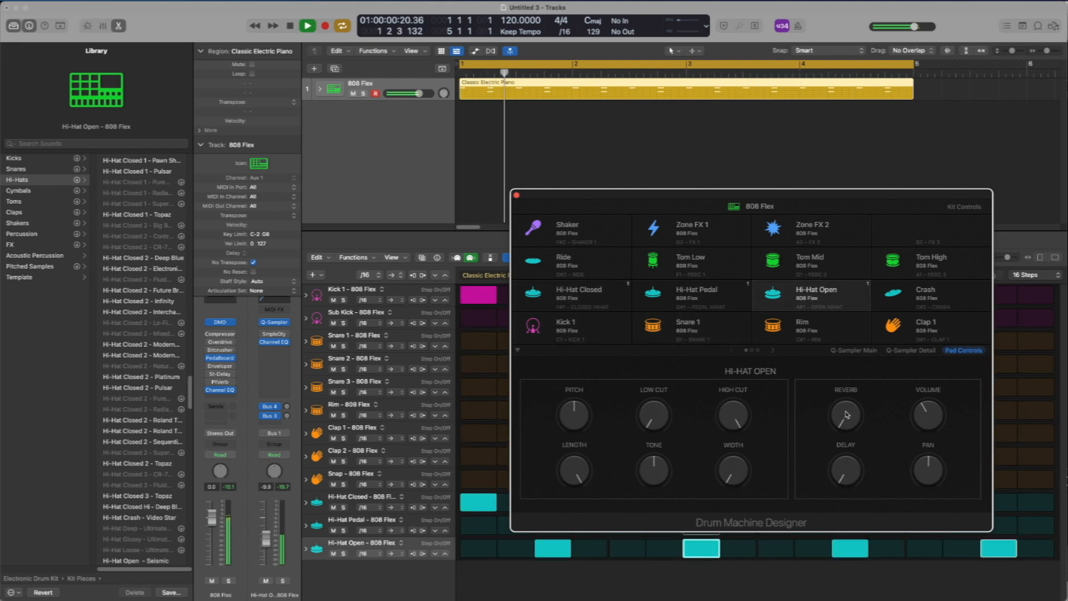
left_click_drag(846, 414, 844, 375)
mouse_move(844, 417)
left_mouse_down()
mouse_move(841, 387)
mouse_move(847, 426)
left_mouse_up()
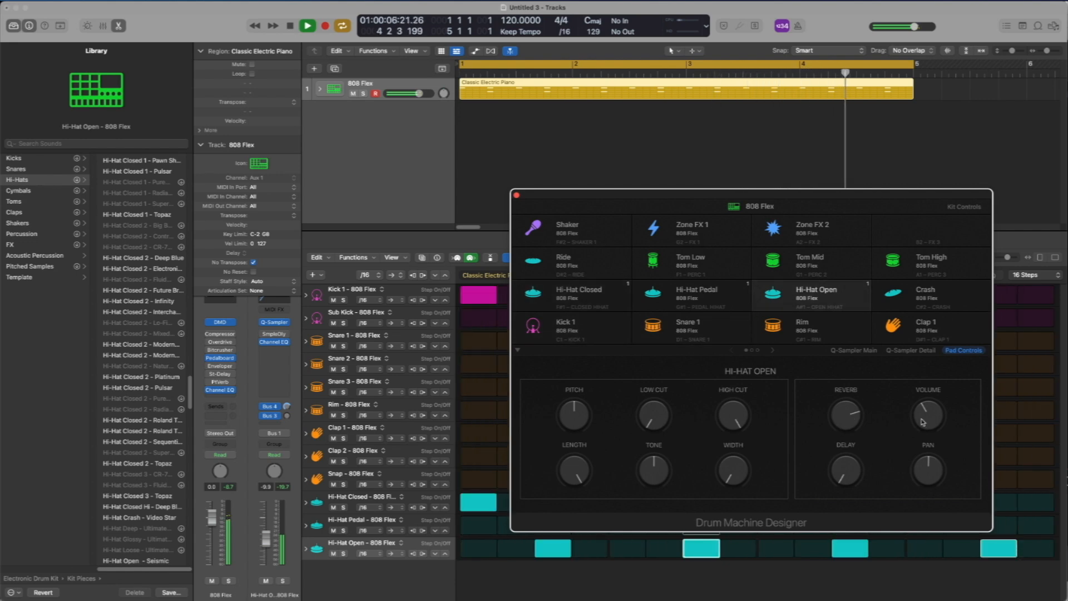
left_click_drag(923, 421, 924, 429)
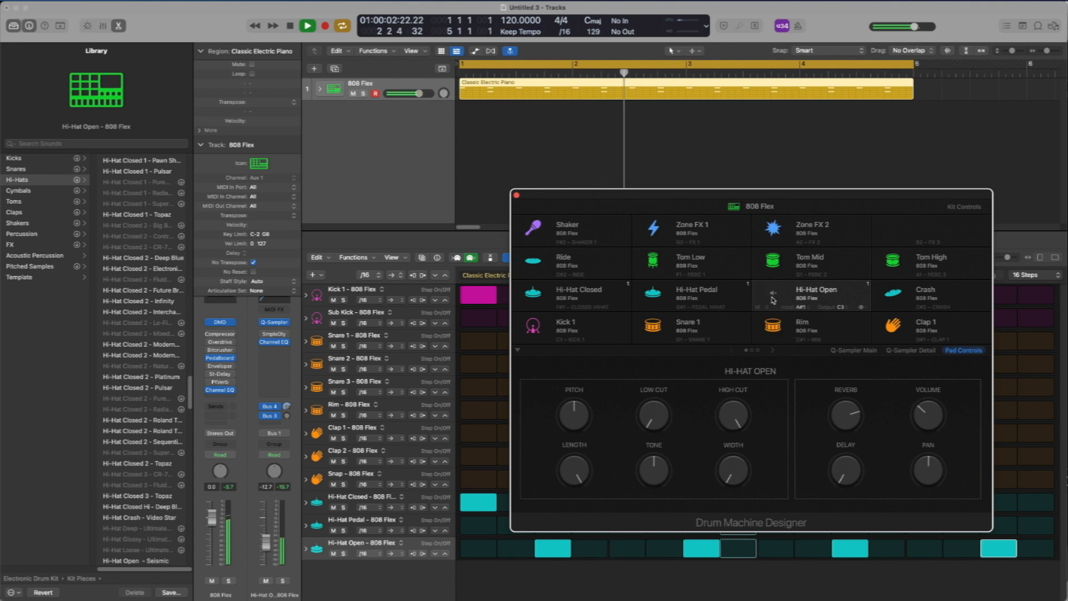
Replace the Hi-Hat Open pad's sound with Hi-Hat Open - Dembow, close Drum Machine Designer and stop playback
double_click(807, 290)
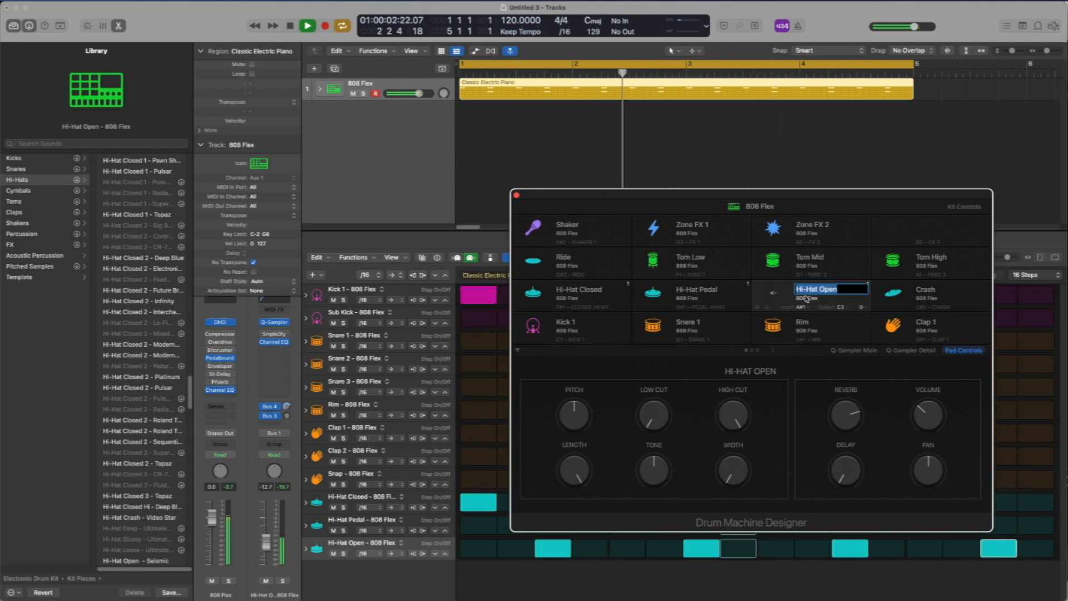
key("Return")
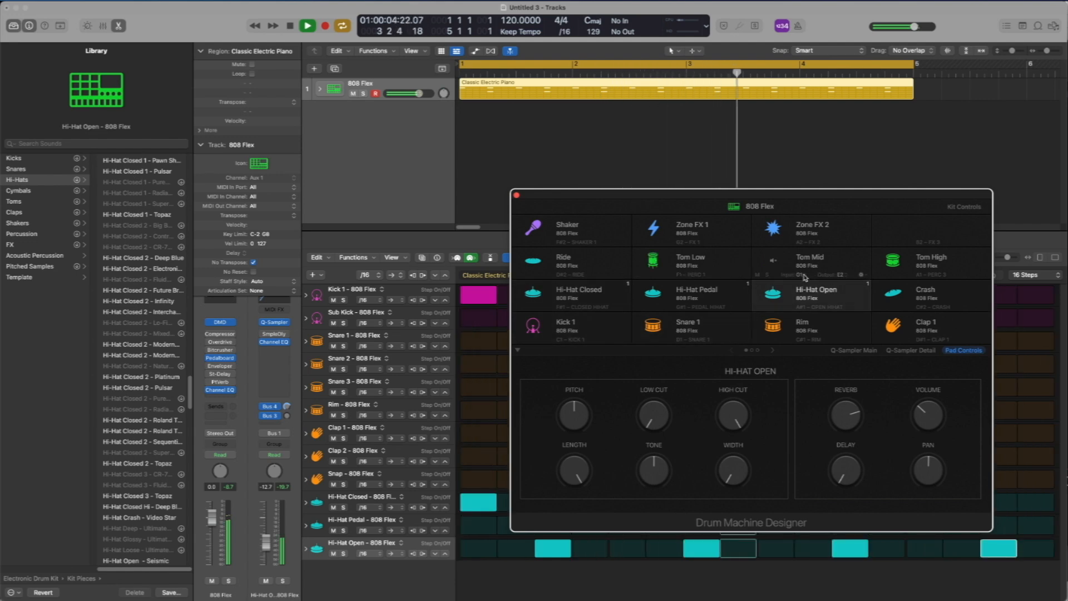
left_click_drag(190, 392, 189, 443)
left_click(138, 285)
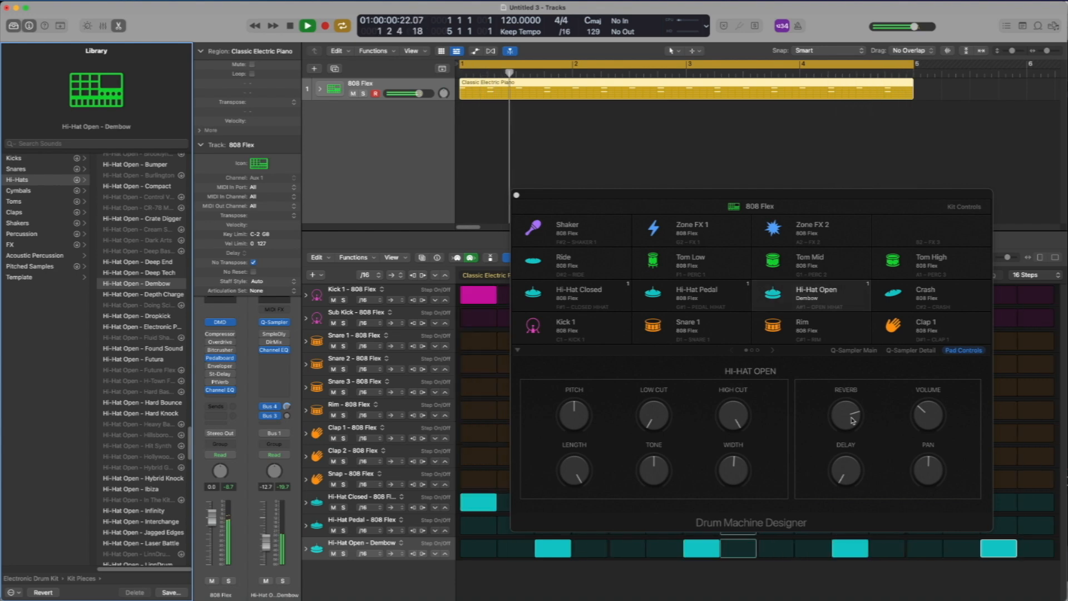
left_click(517, 196)
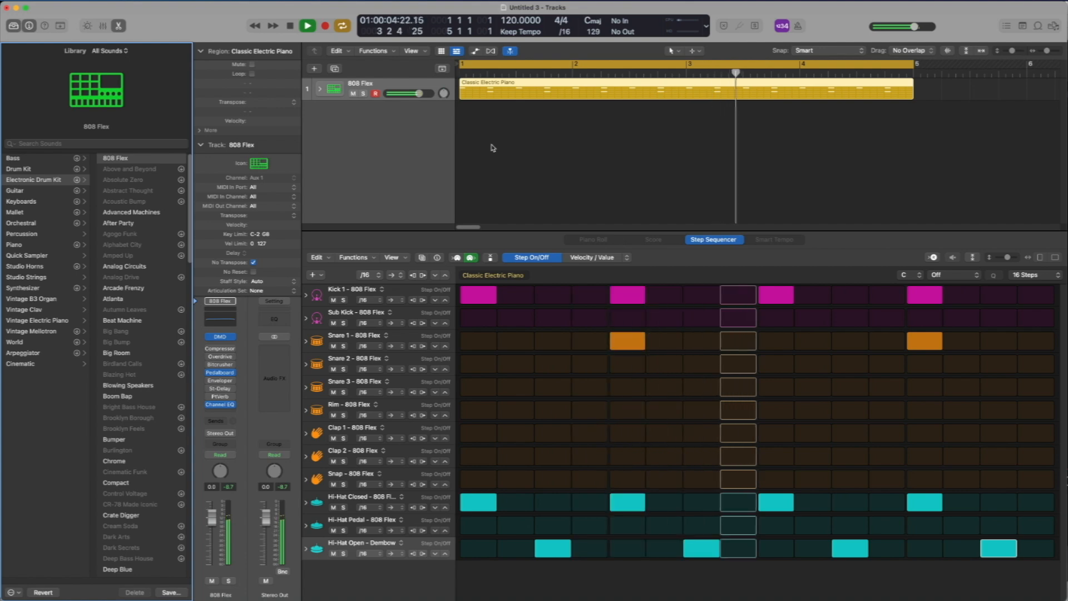
key("space")
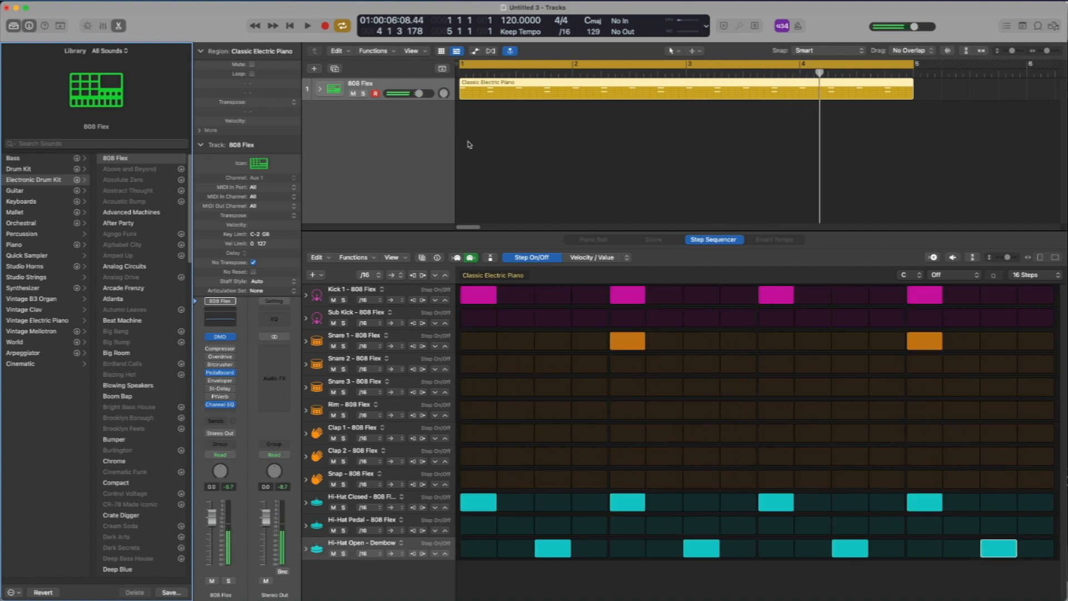
Add a new software instrument track below the 808 Flex drum track
left_click(111, 1)
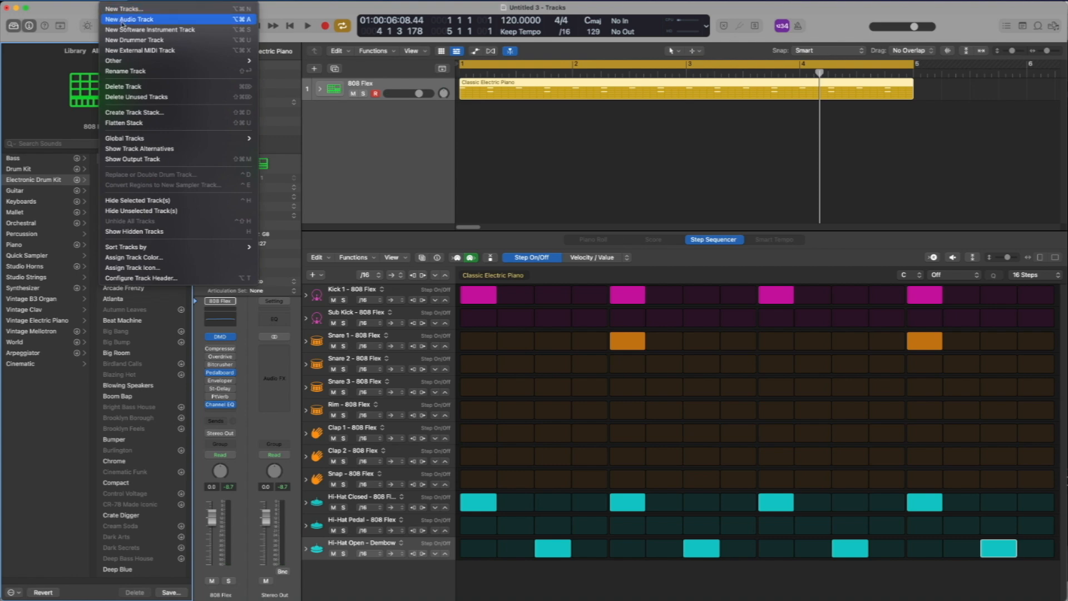
left_click(553, 156)
key("alt+super+s")
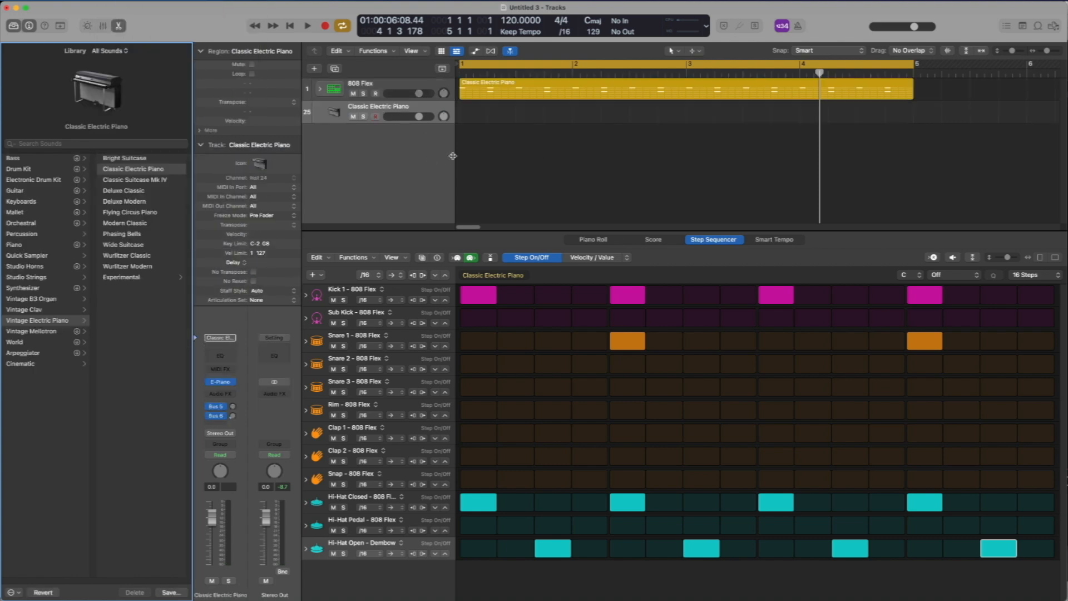
Create an empty MIDI region at bar 1 on the Classic Electric Piano track and show it in the Piano Roll
right_click(467, 116)
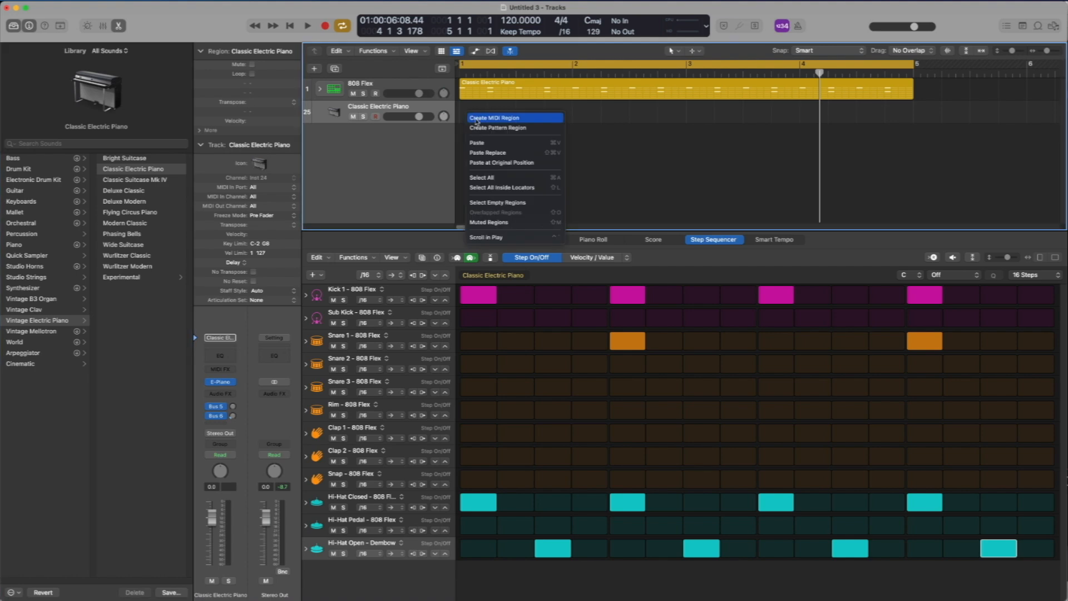
left_click(484, 118)
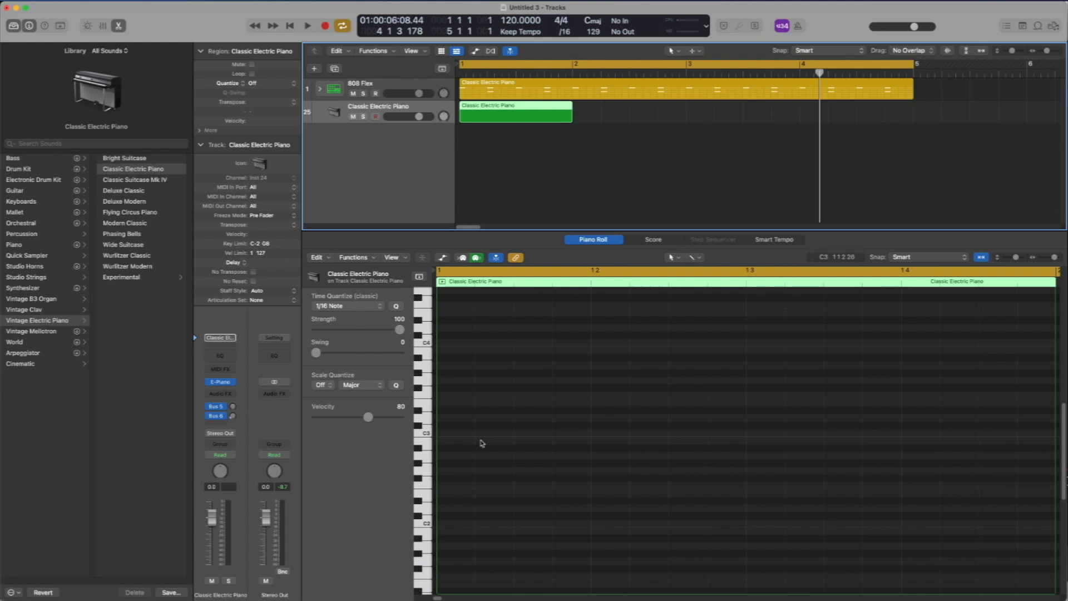
key("e")
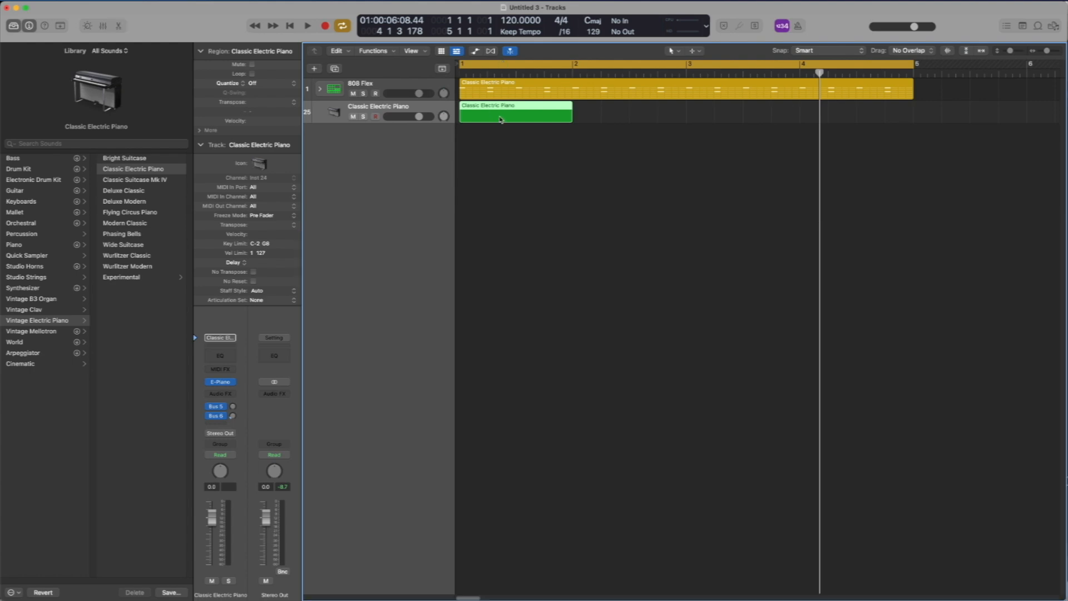
key("e")
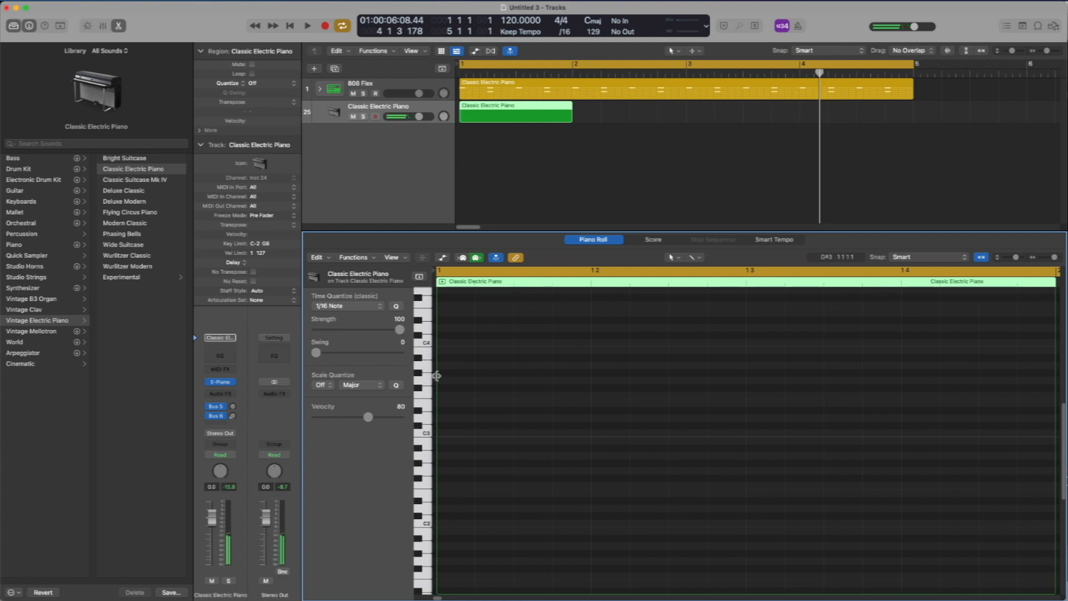
Load the Pulse Echo Lead patch from the Synthesizer Lead sounds onto the new instrument track
left_click(26, 289)
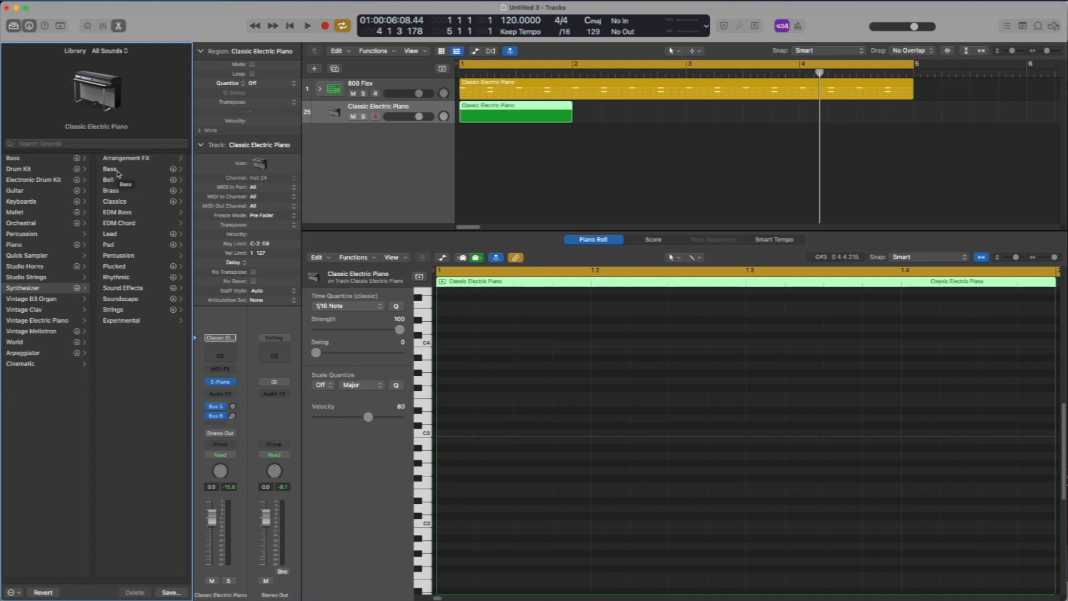
left_click(110, 234)
left_click_drag(188, 241, 186, 428)
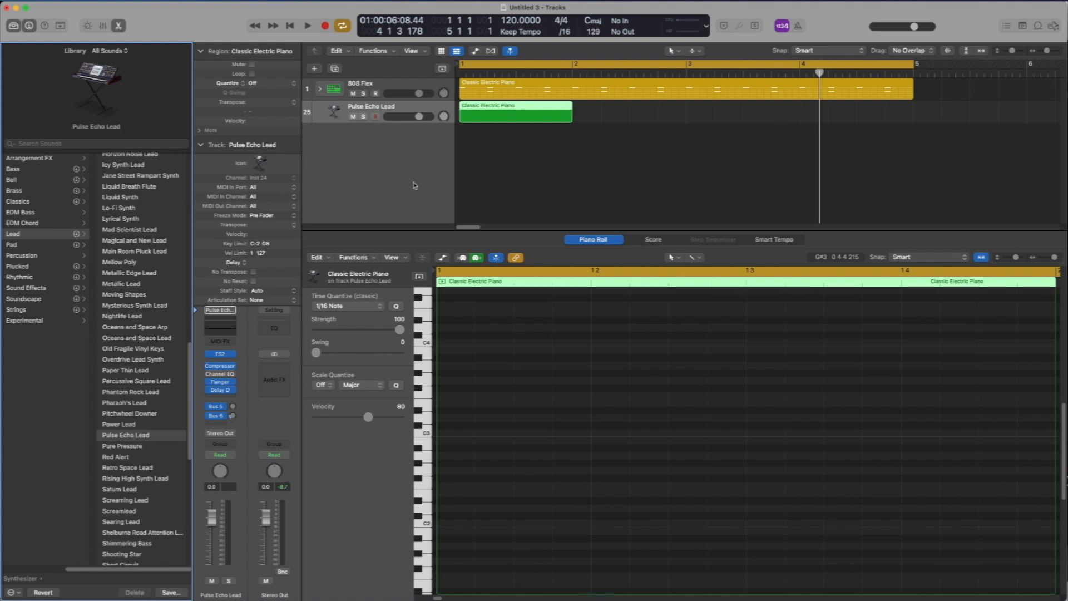
Audition Pulse Echo Lead notes on the Piano Roll keyboard, going from above C3 down to C1
left_click(427, 398)
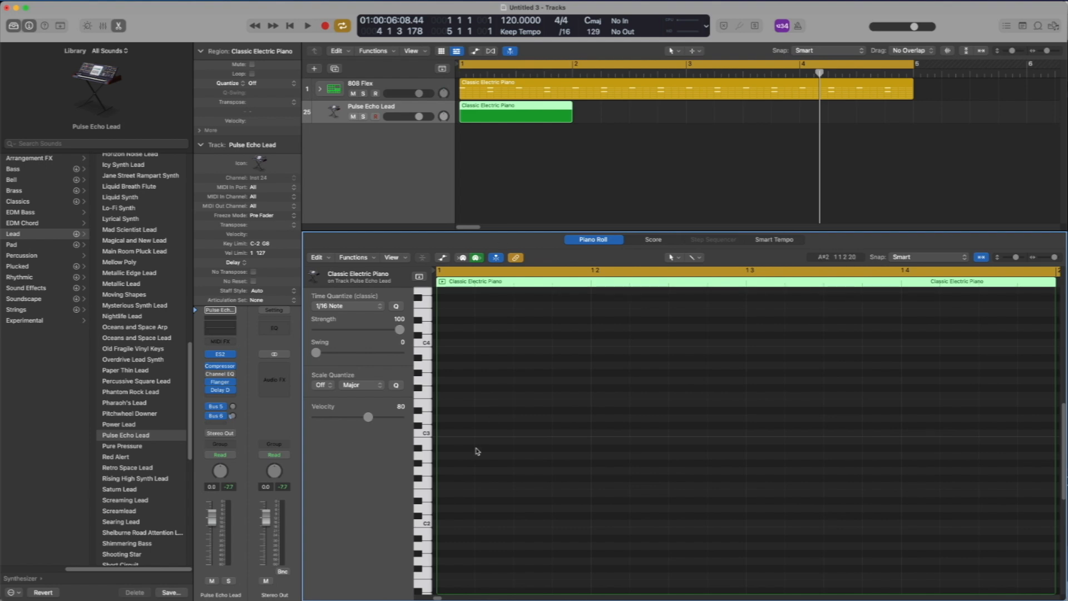
left_click(426, 434)
scroll(482, 439, "down", 5)
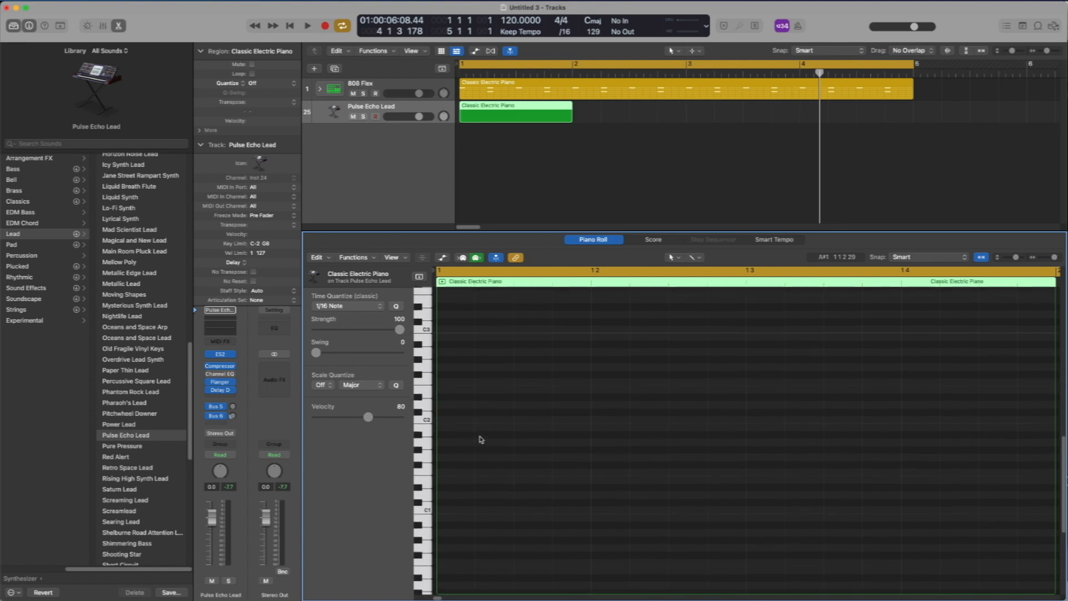
scroll(481, 439, "down", 1)
left_click(427, 487)
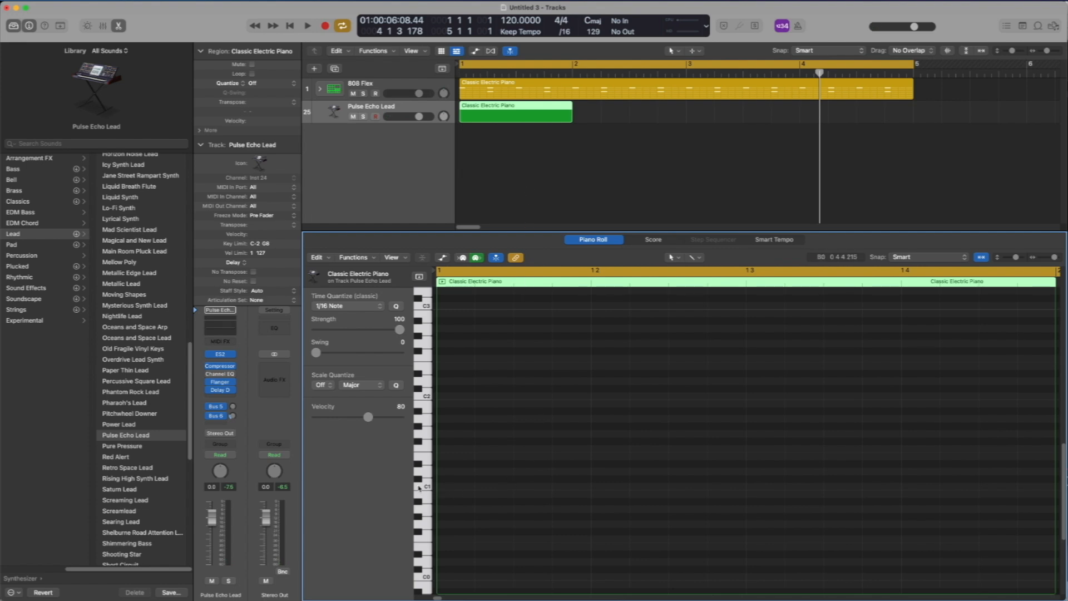
Shorten the cycle range to bar 1 only and play back the loop
left_click(519, 192)
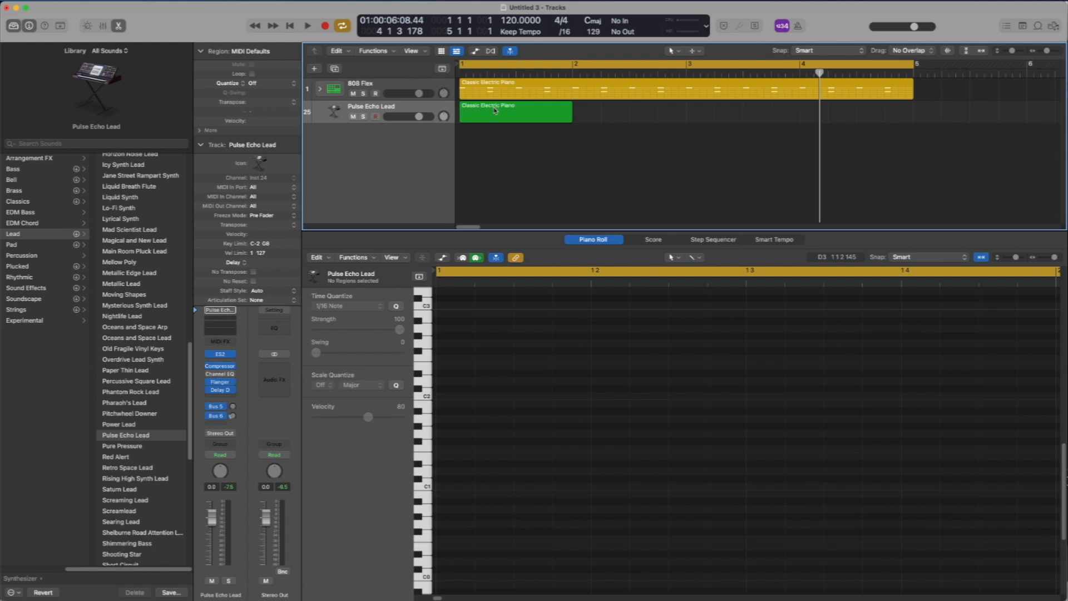
left_click(464, 65)
left_click_drag(464, 65, 574, 65)
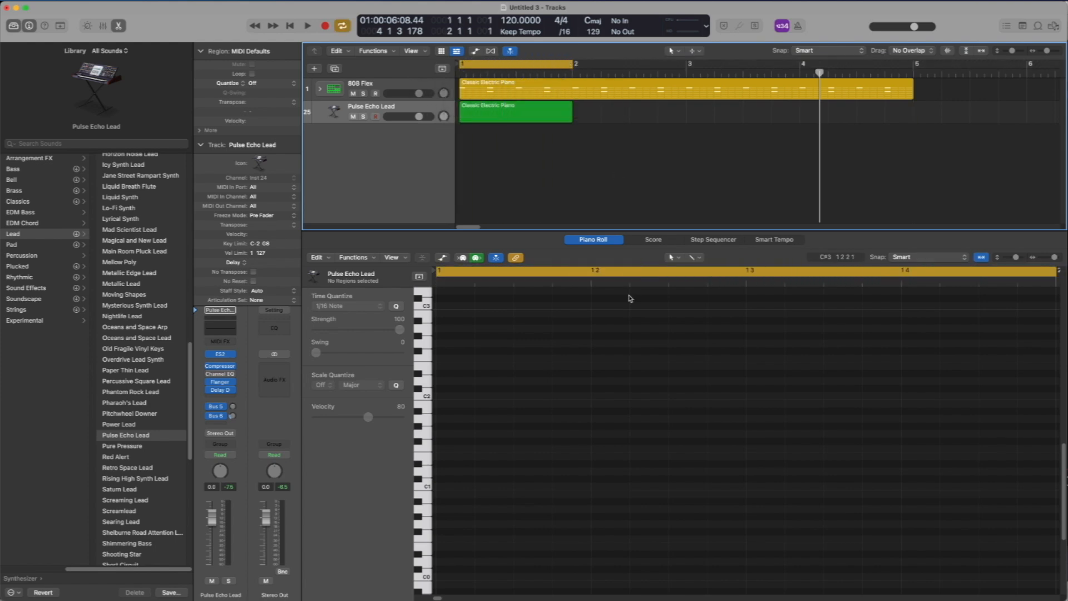
key("space")
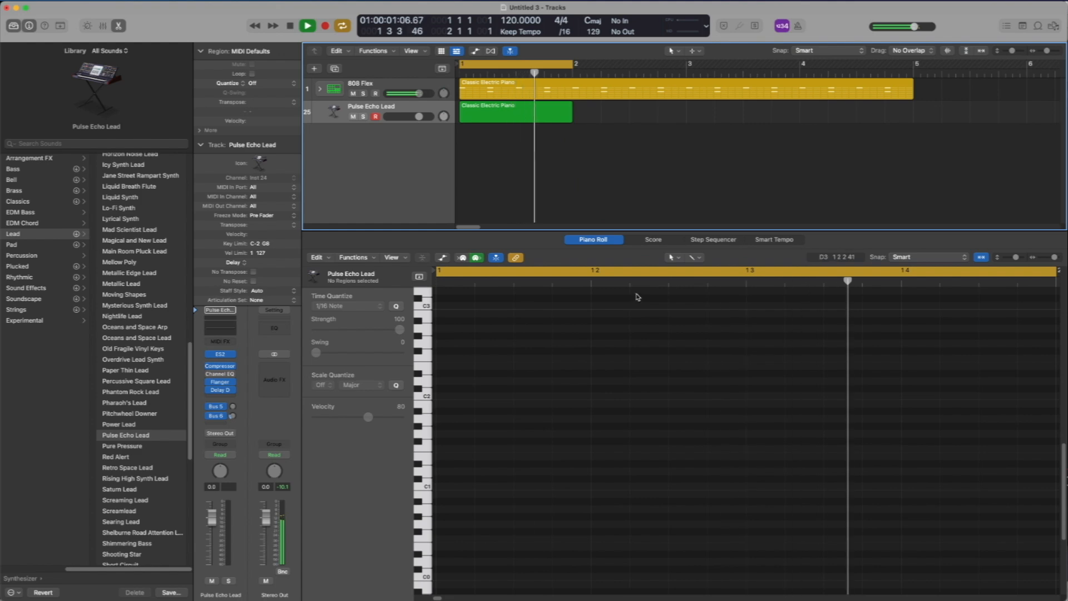
key("space")
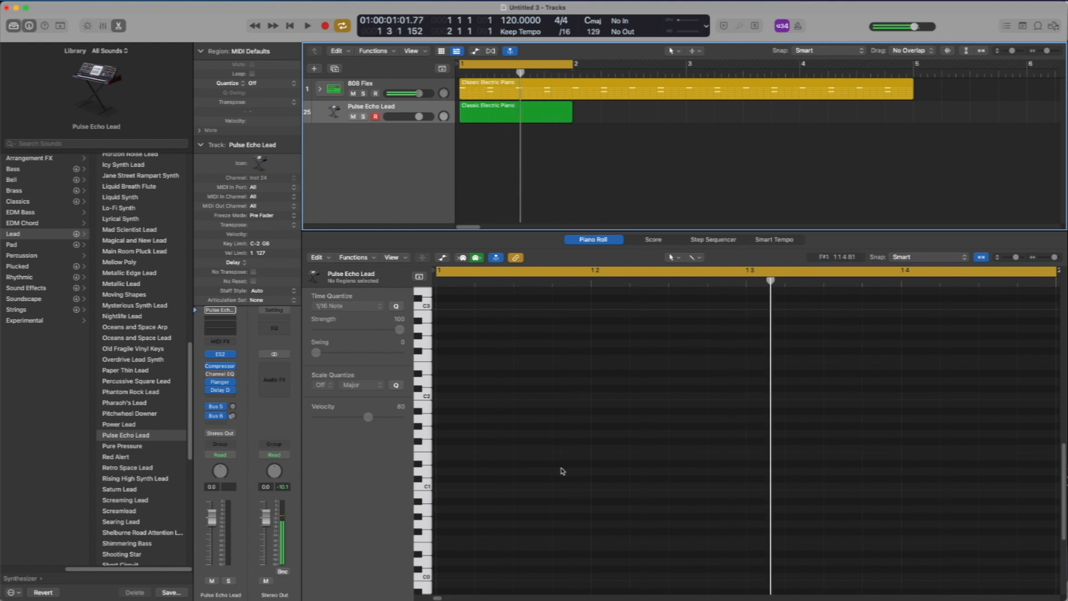
Add four sixteenth-long C1 notes to the Pulse Echo Lead region, one on the third sixteenth of every beat, and play them back
left_click(429, 488)
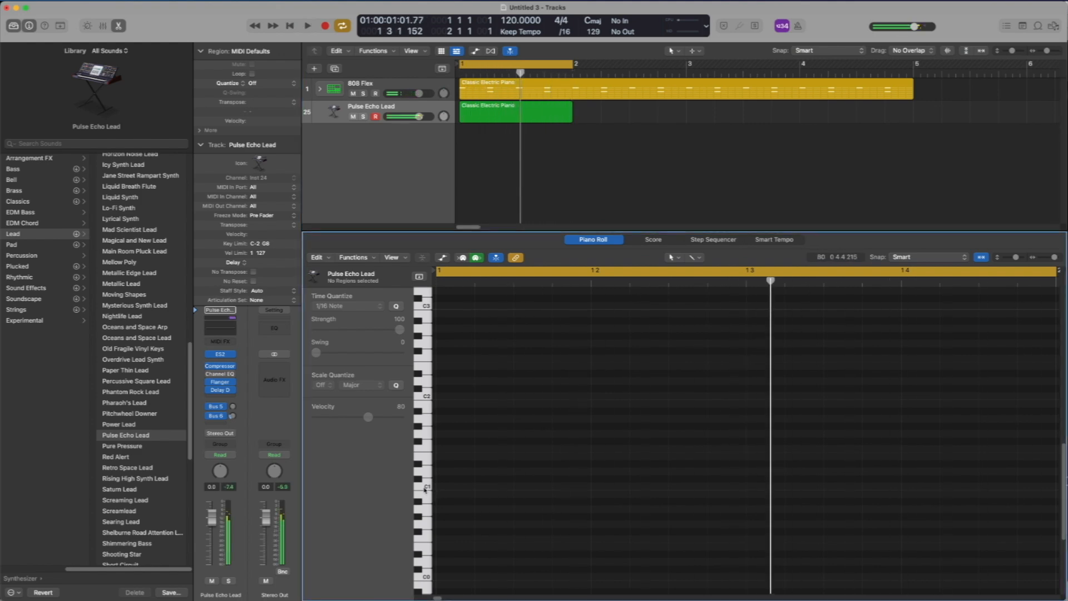
left_click(423, 488)
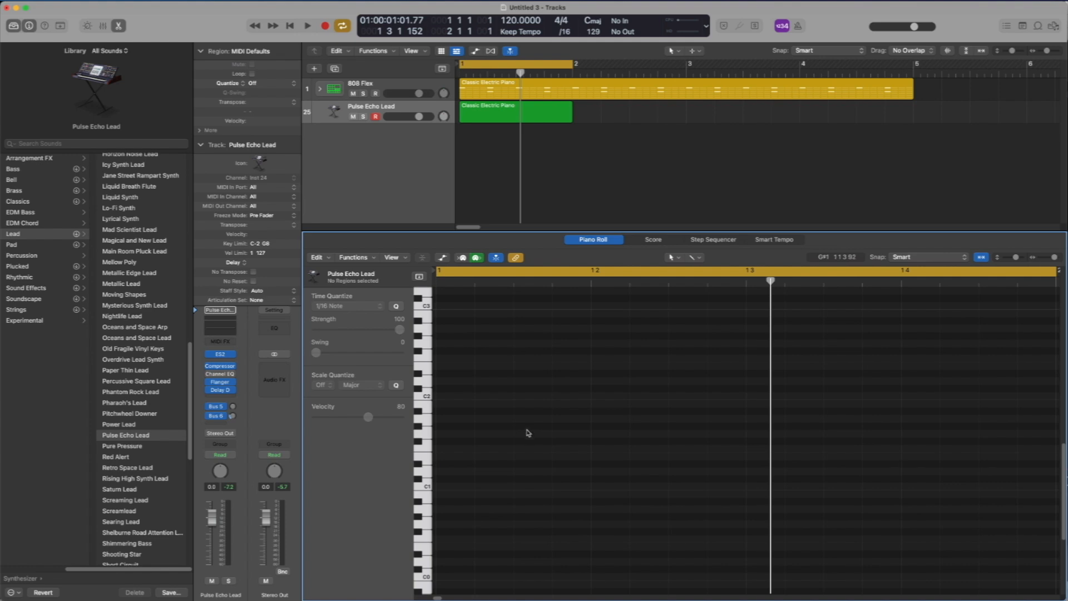
left_click(525, 487, "super")
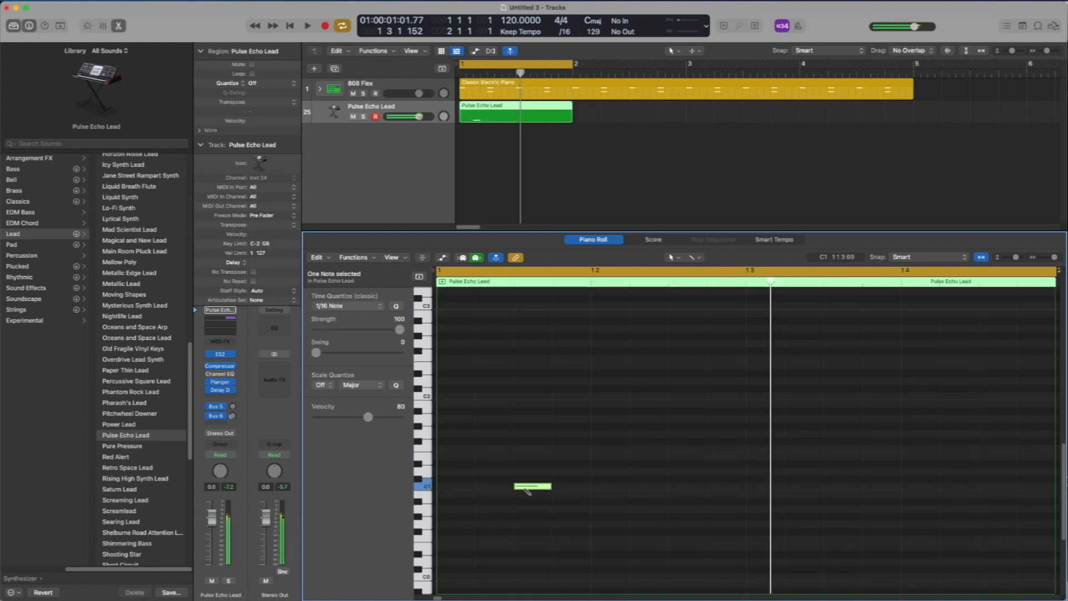
mouse_move(535, 489)
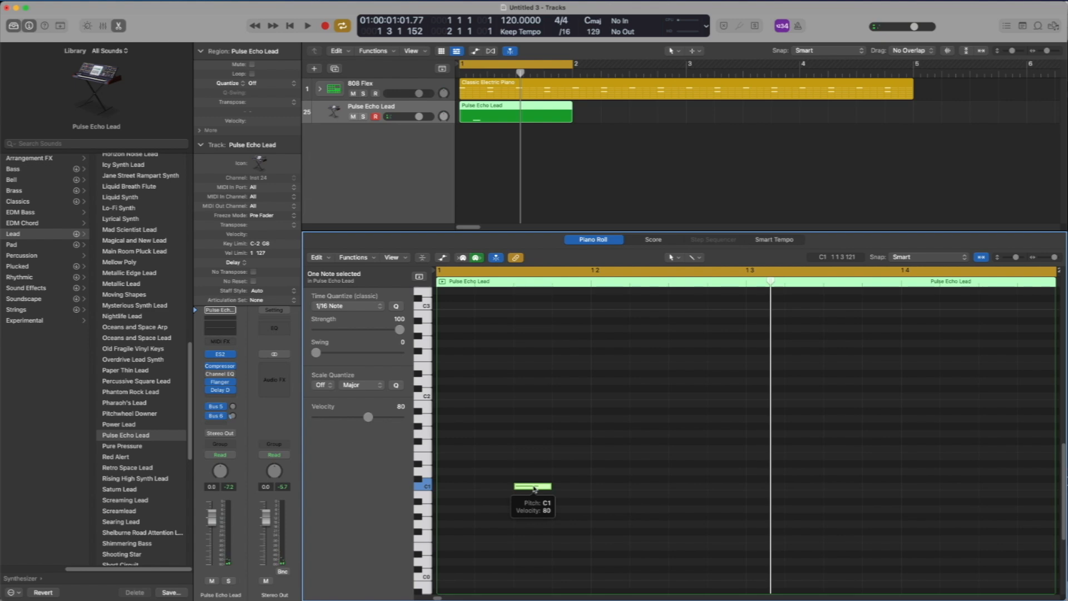
left_click(684, 492, "super")
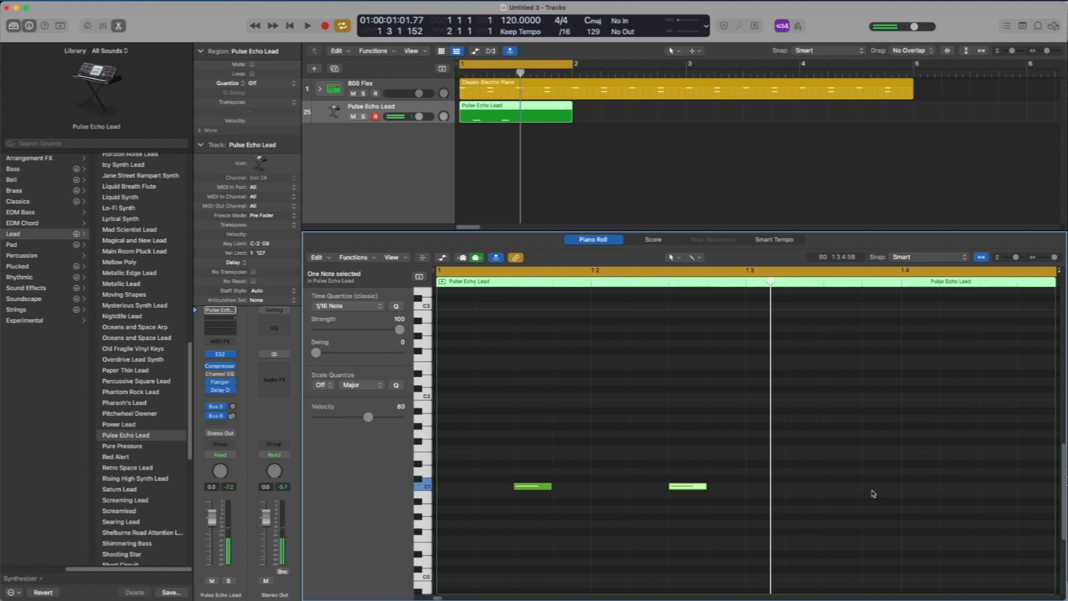
left_click(842, 490, "super")
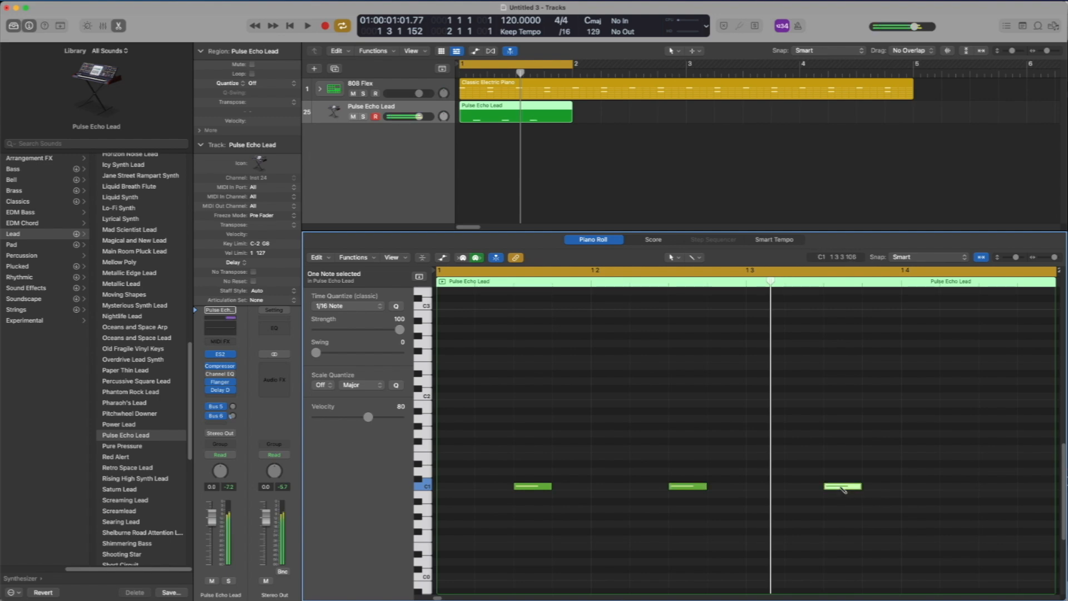
left_click(996, 490, "super")
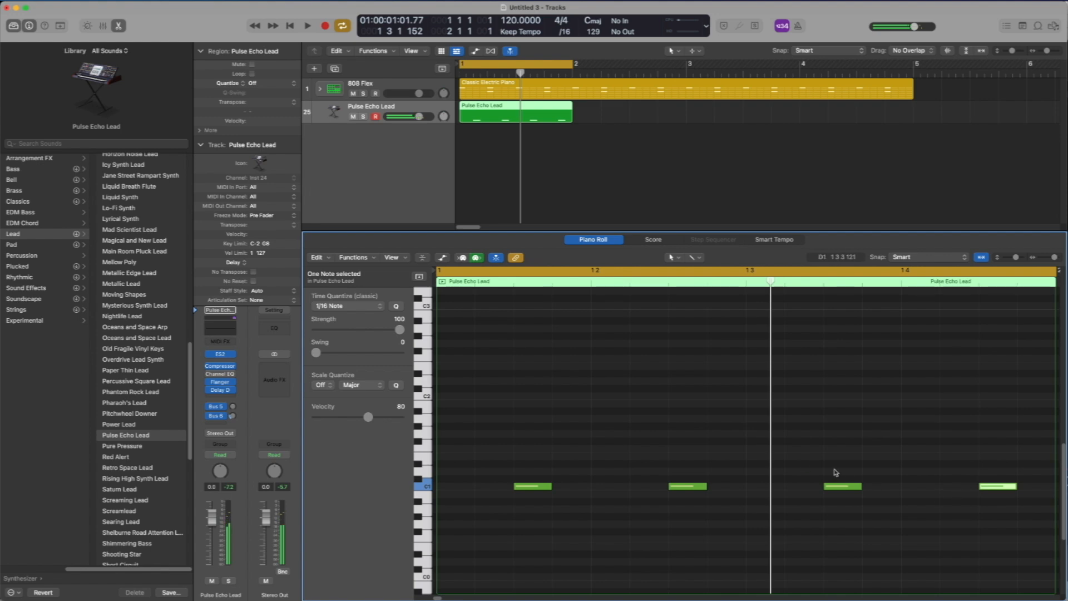
key("space")
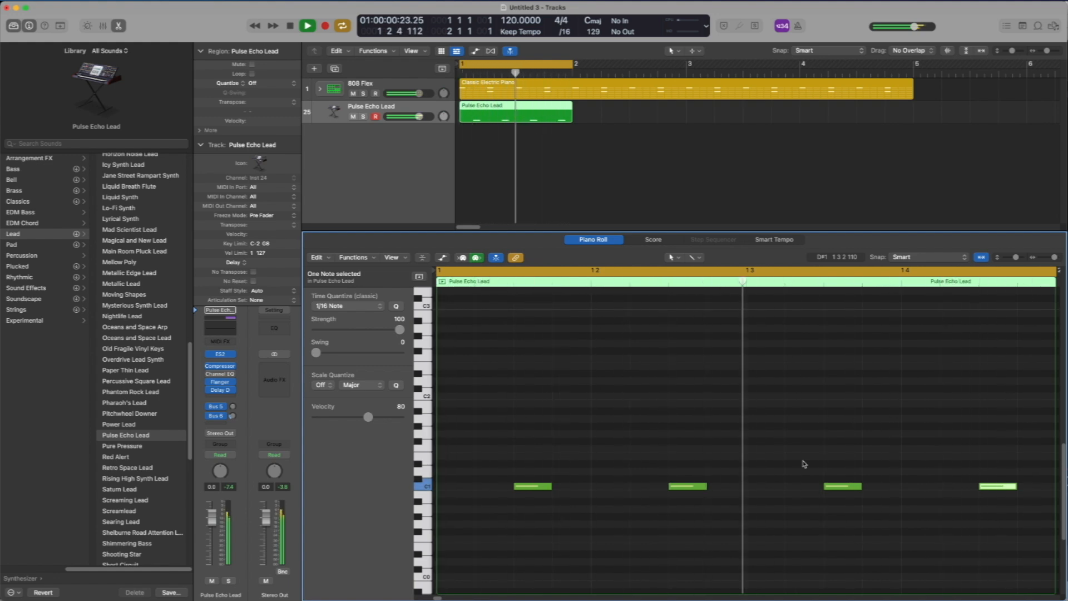
key("space")
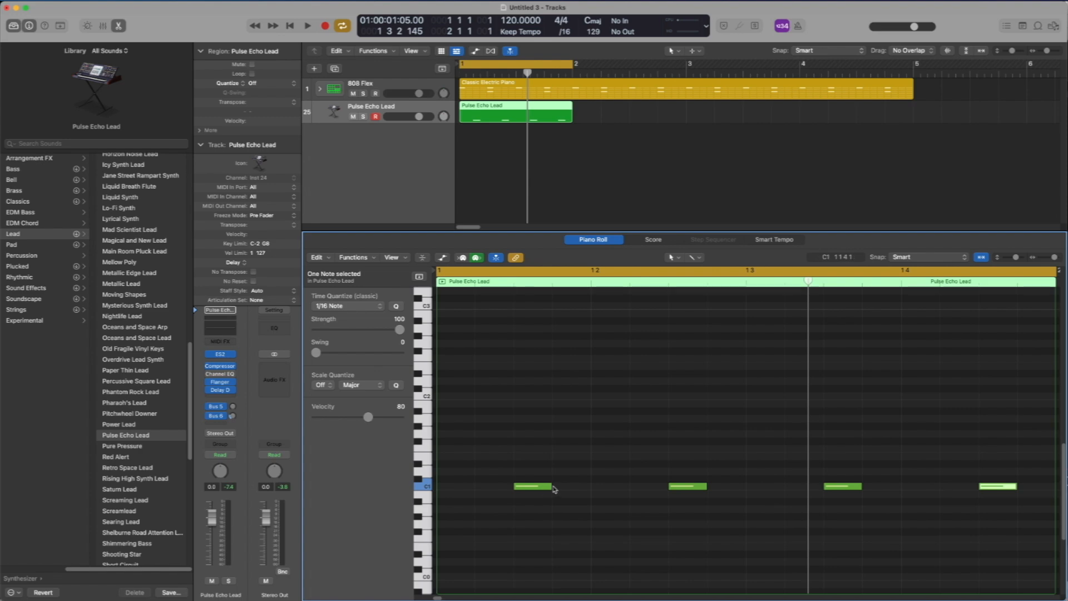
Add another C1 note on the last sixteenth of each of the four beats and start playback
left_click(571, 488)
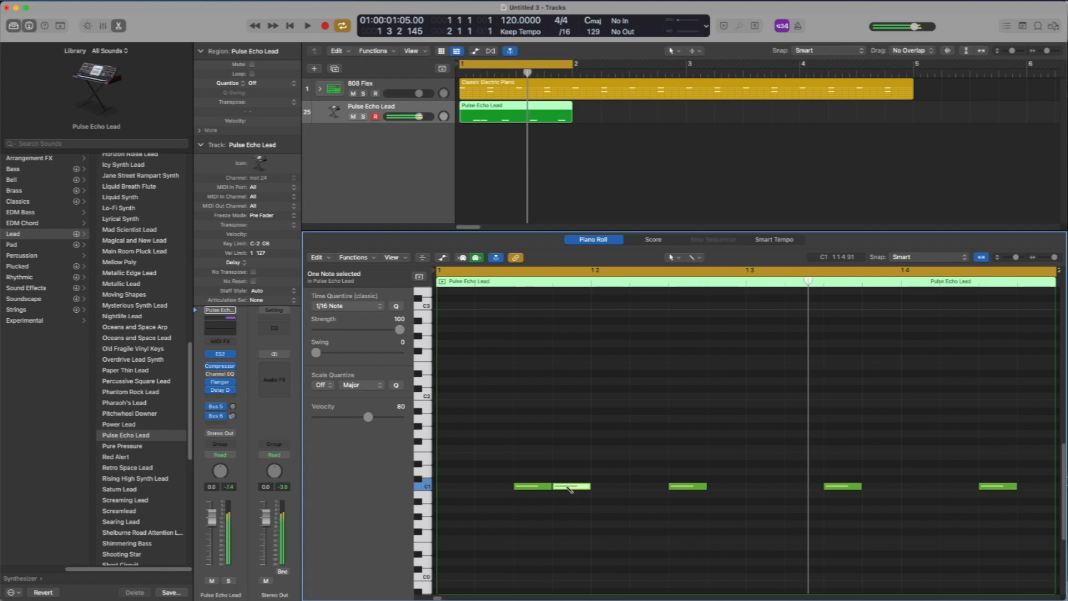
left_click(729, 488)
left_click(882, 487)
left_click(1036, 487)
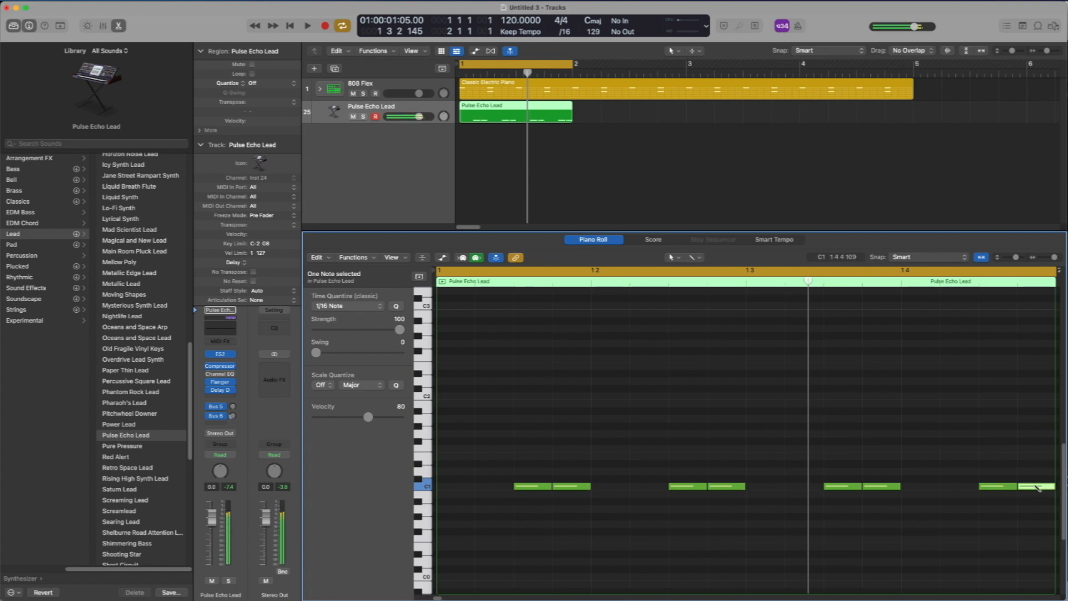
key("space")
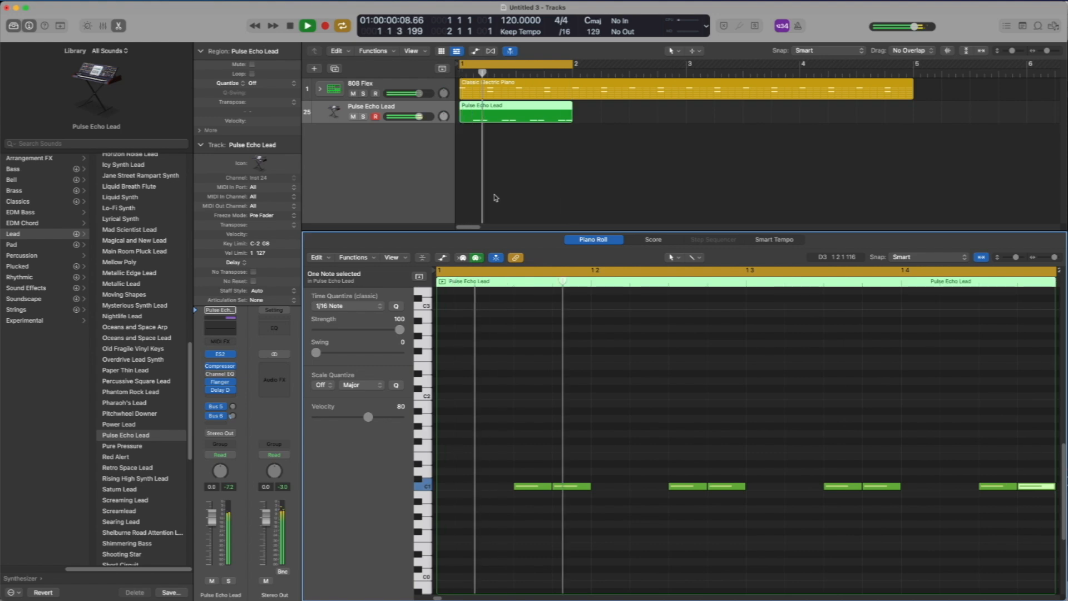
Lower the Pulse Echo Lead track's volume to -5.5 dB and check the level with the drum loop
left_click(420, 117)
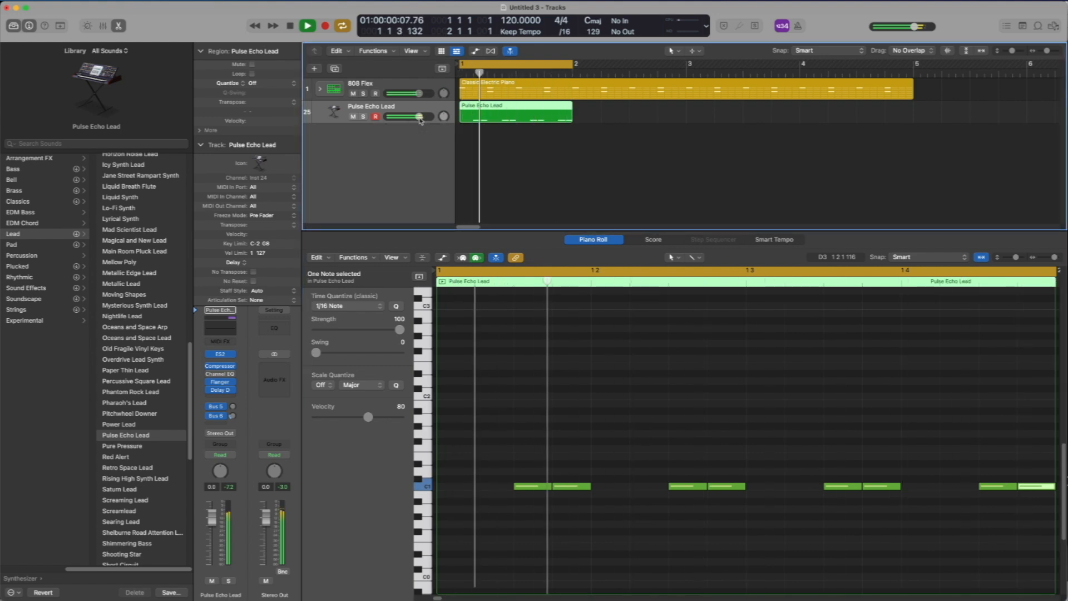
key("space")
left_click_drag(420, 117, 409, 117)
key("space")
key("space")
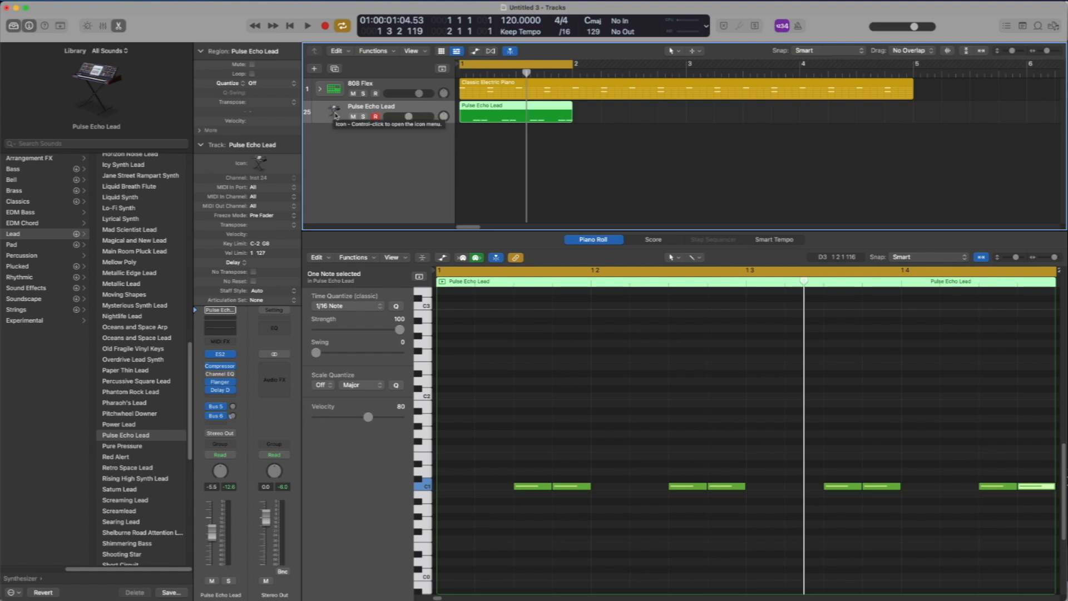
Show the Smart Controls for the Pulse Echo Lead track in place of the Piano Roll and shorten the Release during playback
key("super+a")
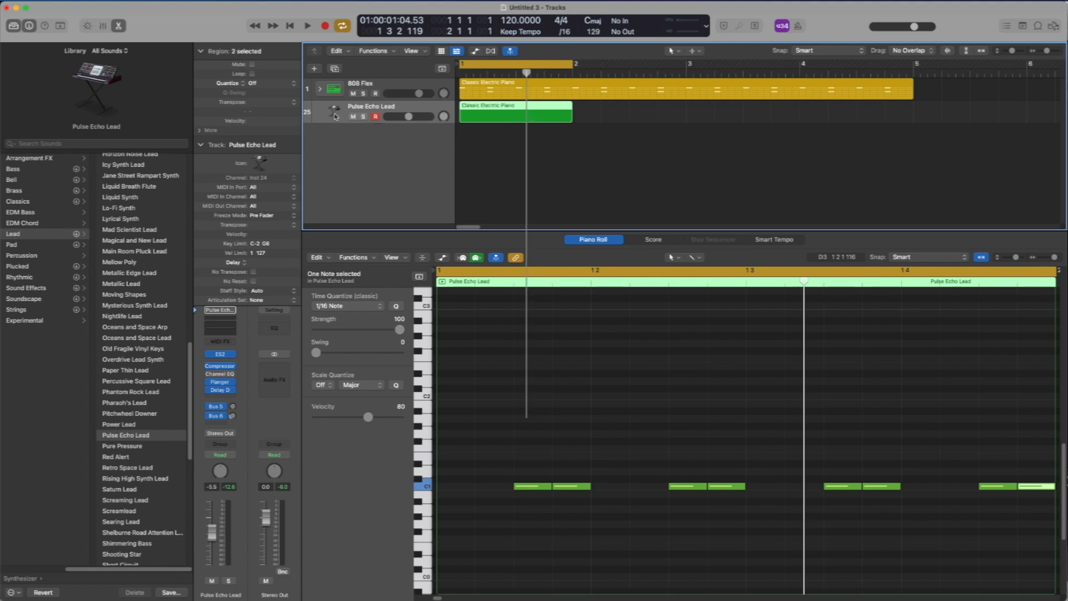
key("b")
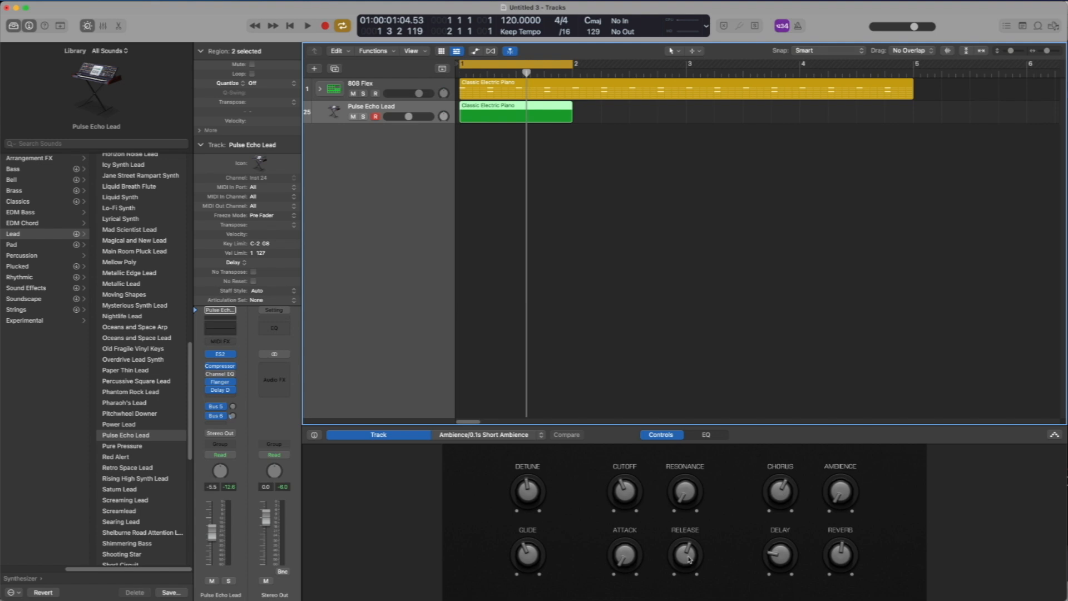
key("space")
mouse_move(688, 568)
left_mouse_down()
mouse_move(685, 600)
mouse_move(682, 489)
mouse_move(687, 567)
left_mouse_up()
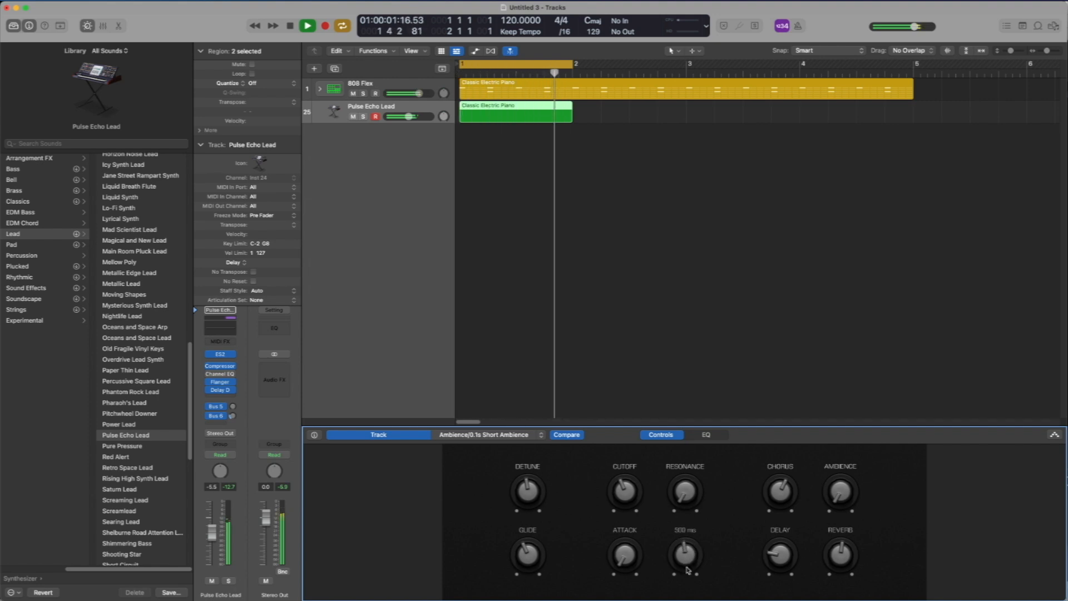
key("space")
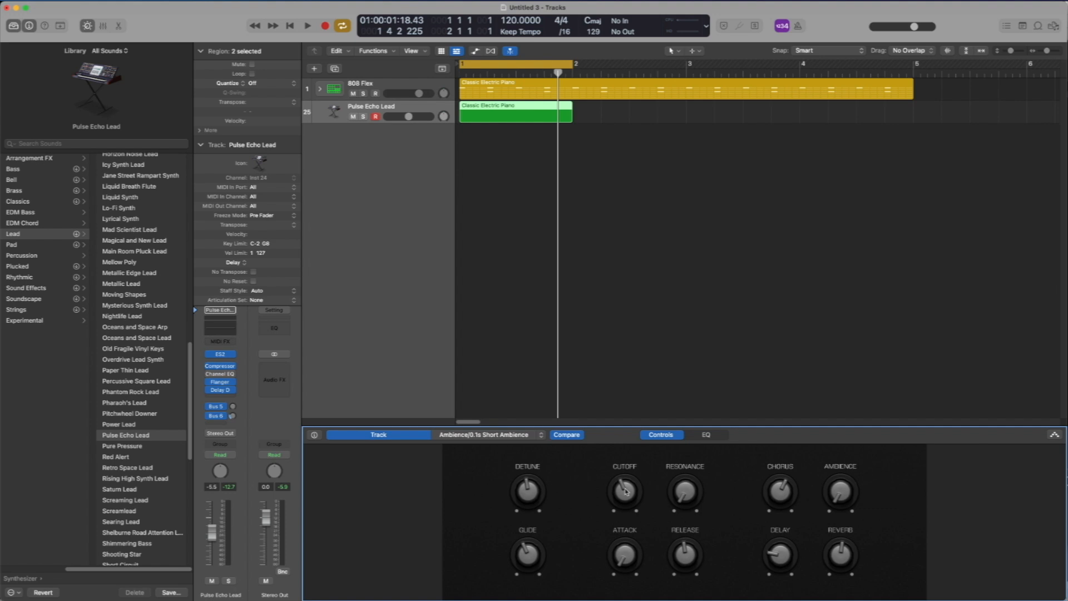
Sweep the synth's filter Cutoff down and back up while the loop plays
key("space")
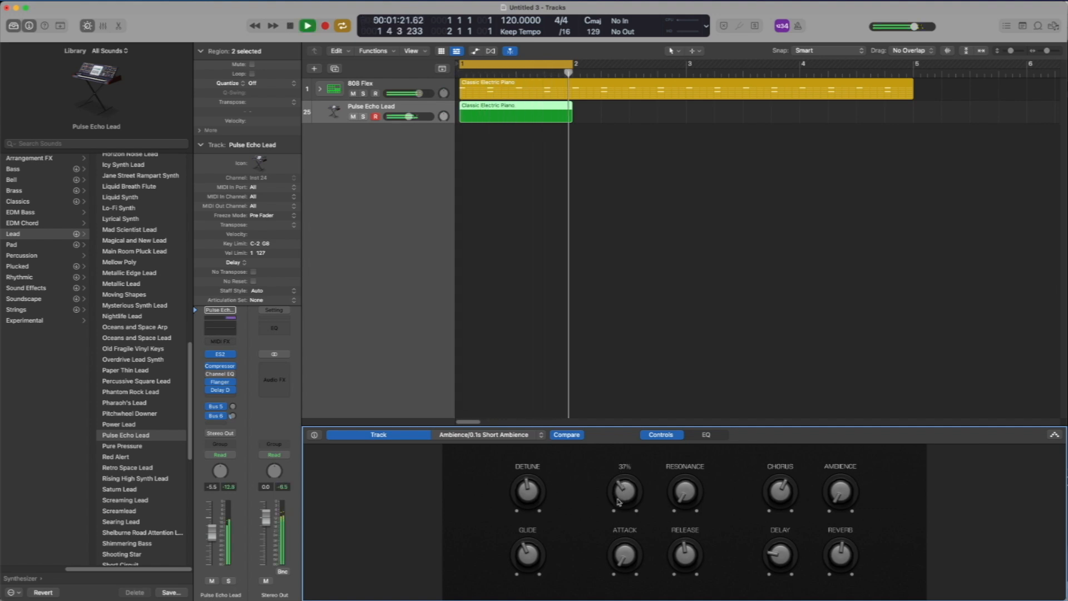
left_click_drag(619, 503, 619, 521)
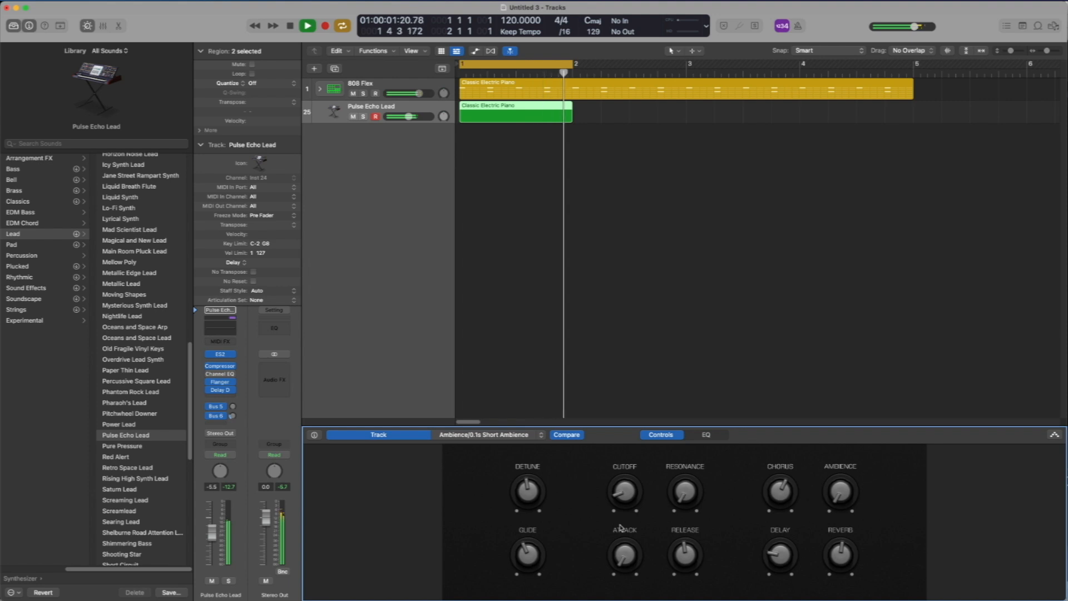
left_click_drag(620, 525, 625, 487)
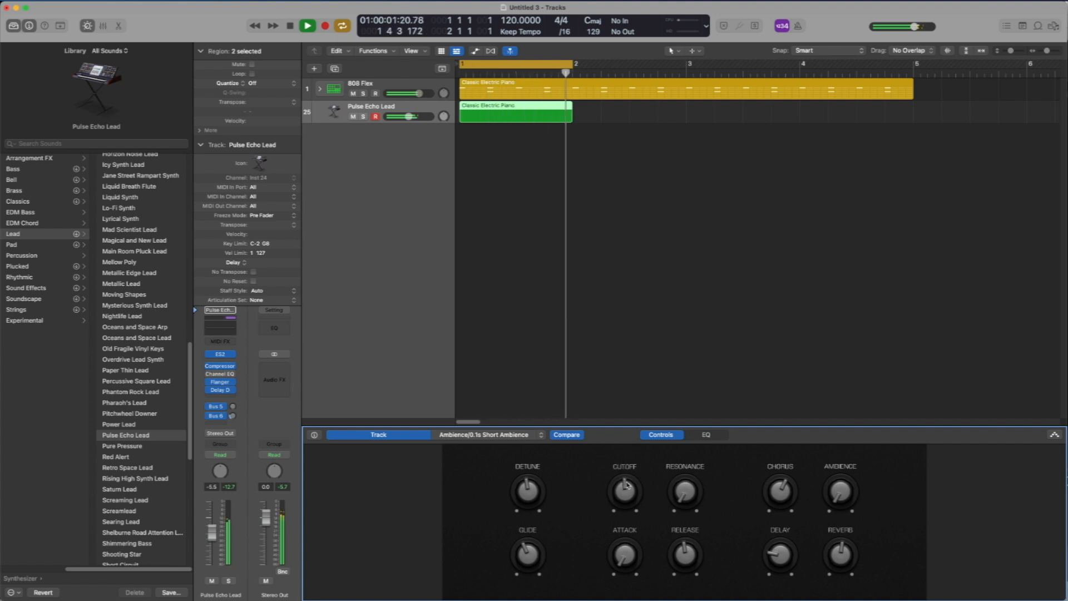
left_click_drag(626, 485, 626, 489)
key("space")
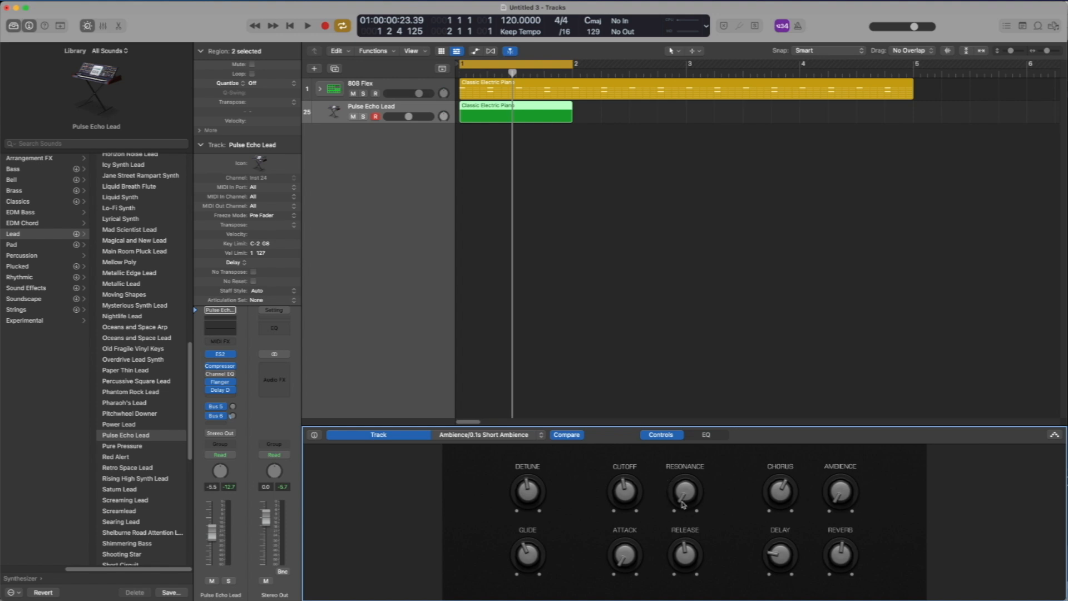
Balance the synth's filter during playback by raising the Resonance to 67% and lowering the Cutoff below 33%
left_click_drag(682, 501, 685, 459)
key("space")
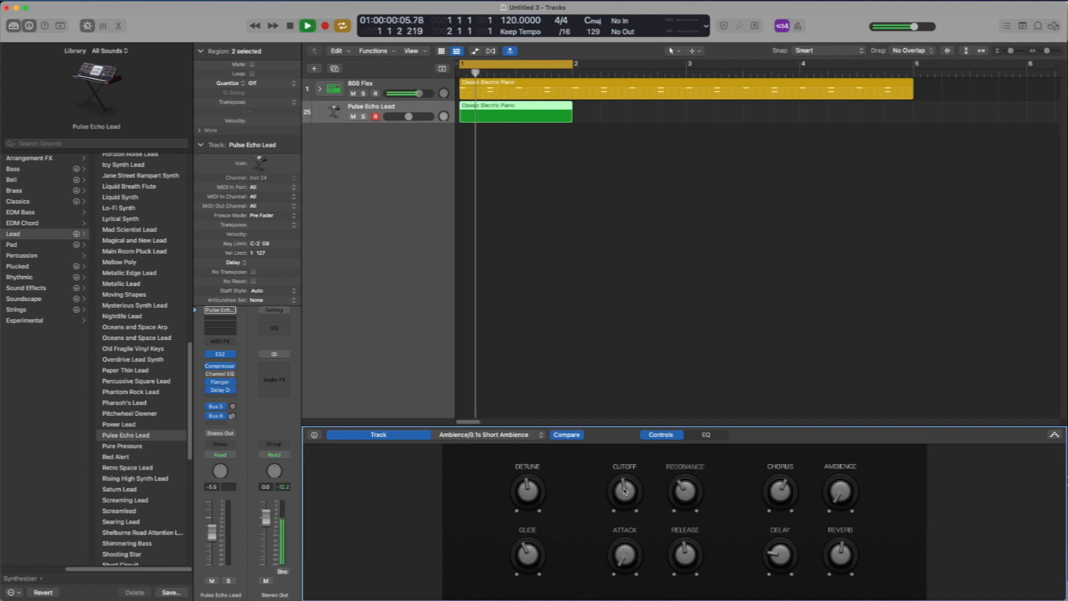
left_click_drag(685, 492, 680, 529)
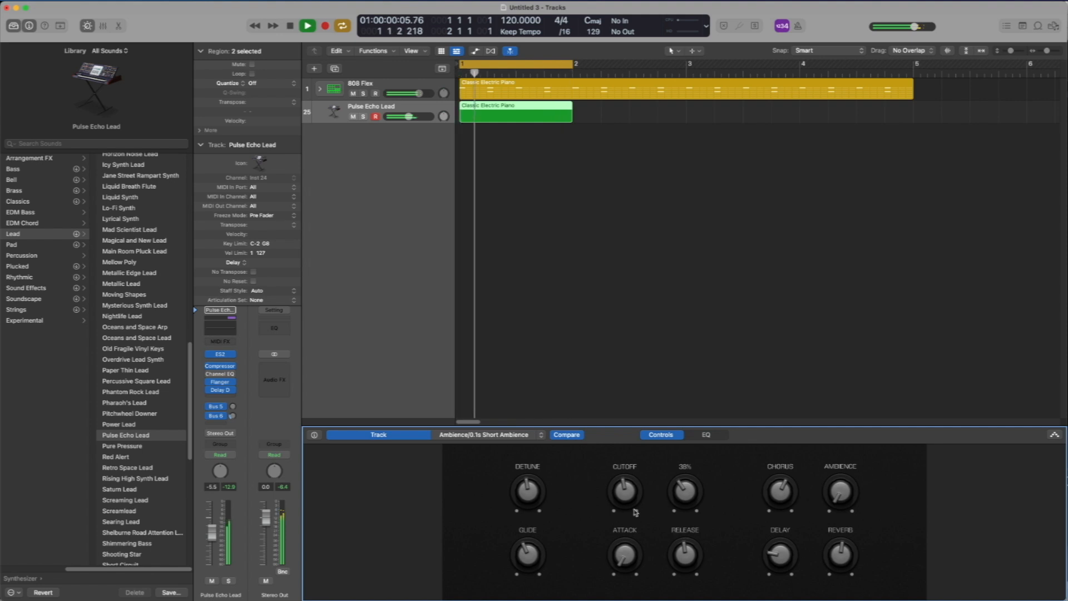
left_click_drag(624, 485, 622, 501)
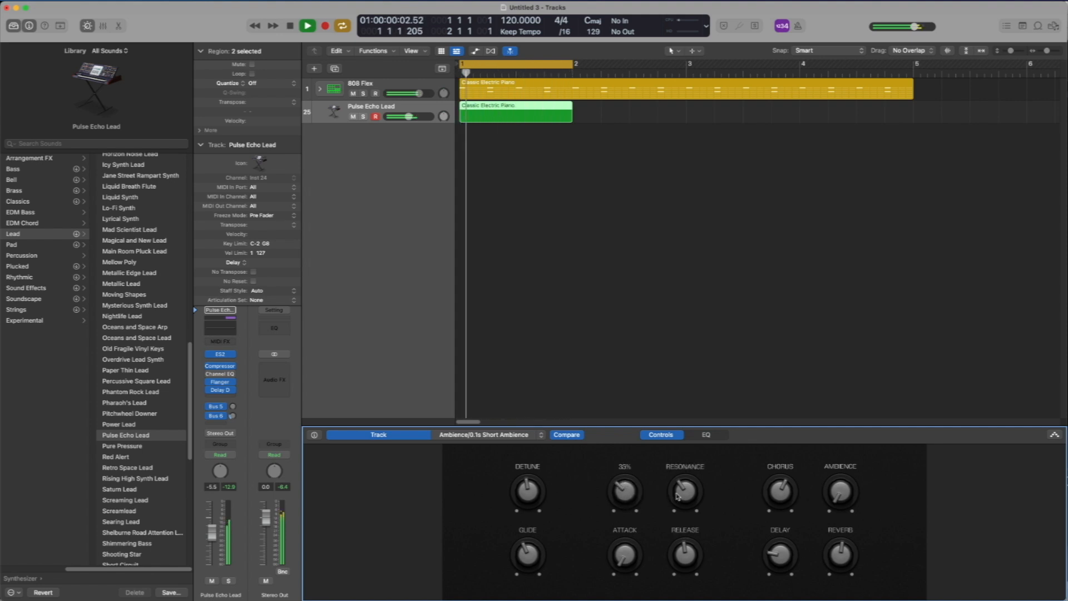
left_click_drag(685, 493, 684, 462)
left_click_drag(624, 489, 621, 499)
left_click_drag(687, 493, 688, 481)
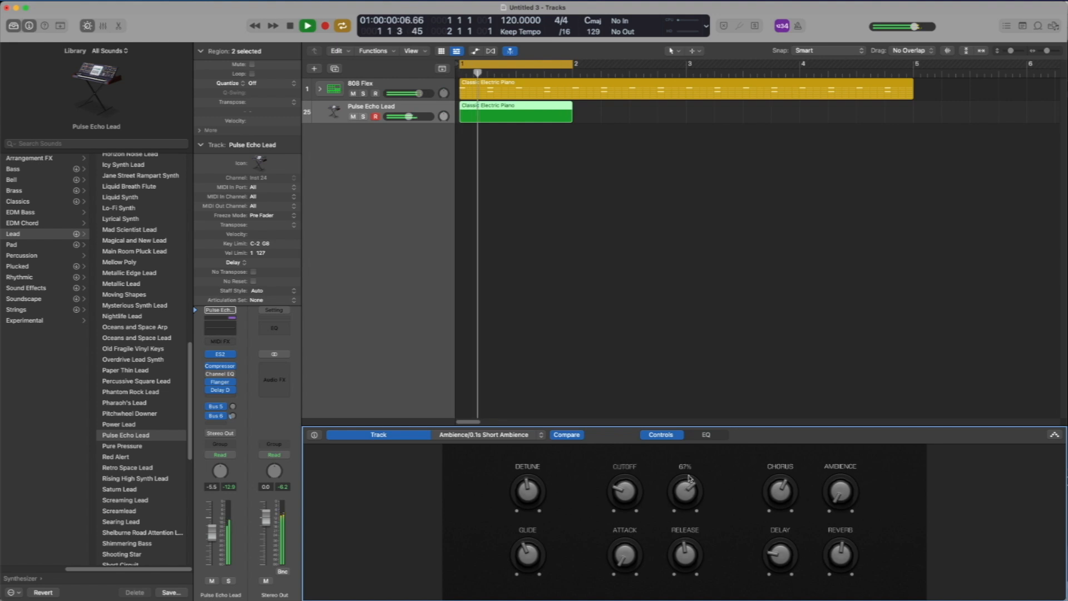
mouse_move(622, 489)
left_mouse_down()
mouse_move(623, 480)
mouse_move(619, 496)
left_mouse_up()
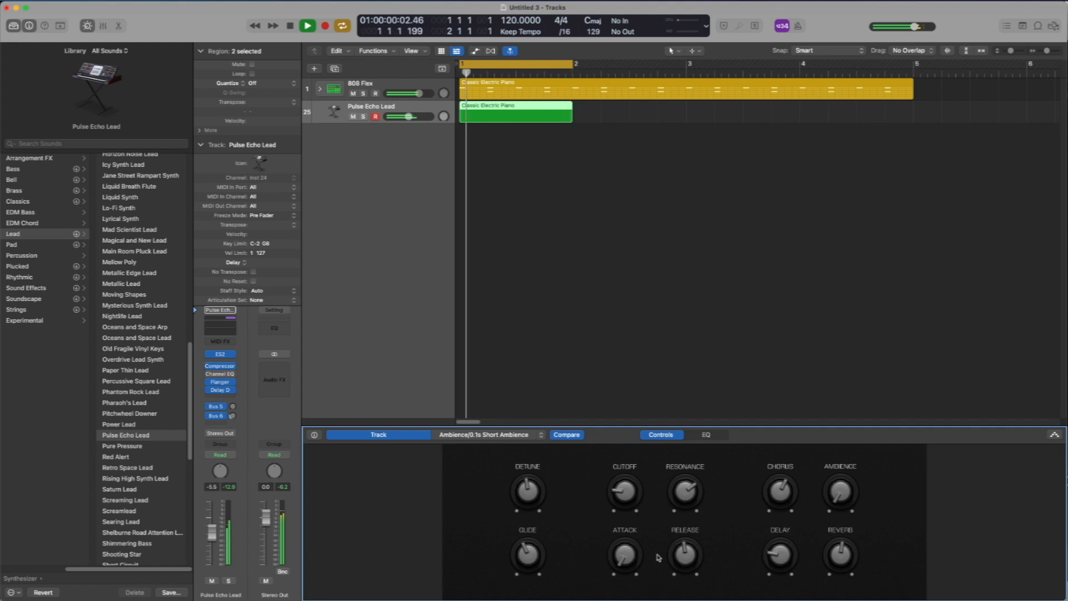
Shorten the synth's Release further and raise its Reverb to about -14 dB during playback
mouse_move(684, 554)
left_mouse_down()
mouse_move(684, 574)
mouse_move(684, 562)
left_mouse_up()
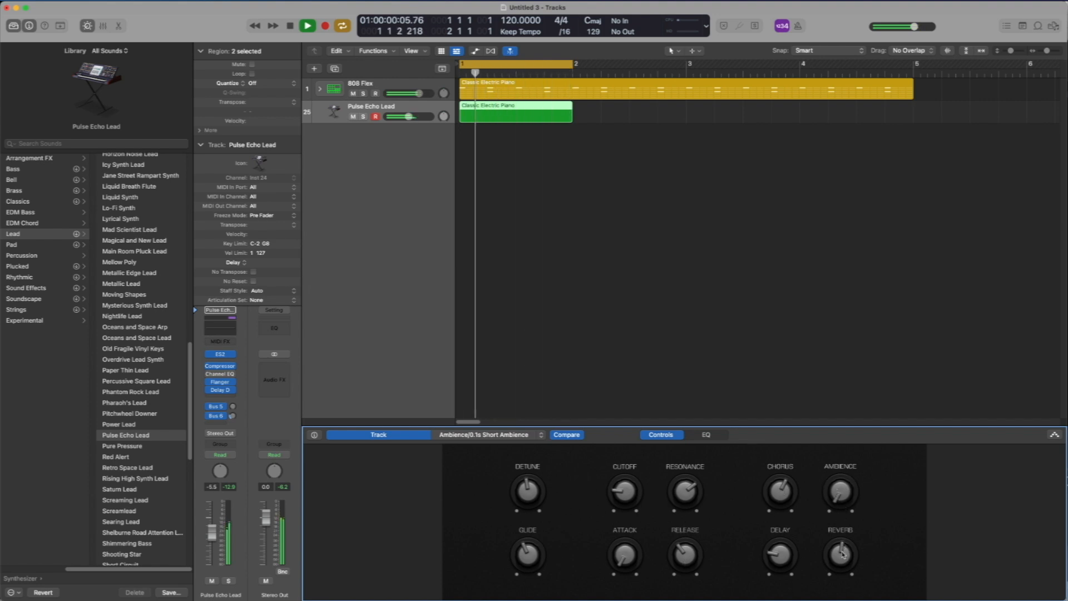
left_click_drag(840, 555, 839, 522)
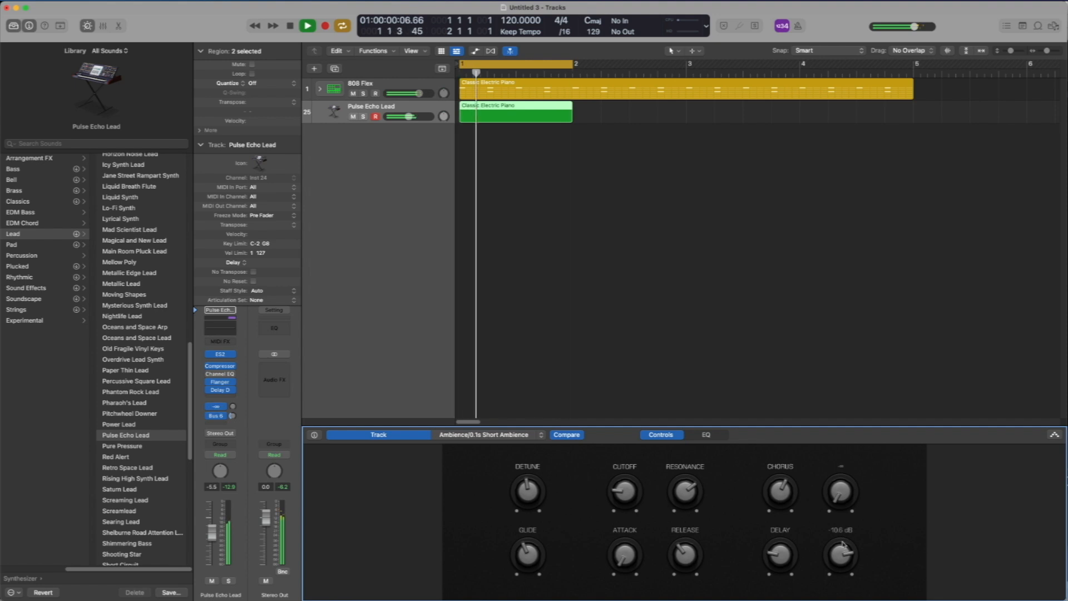
left_click_drag(843, 560, 844, 576)
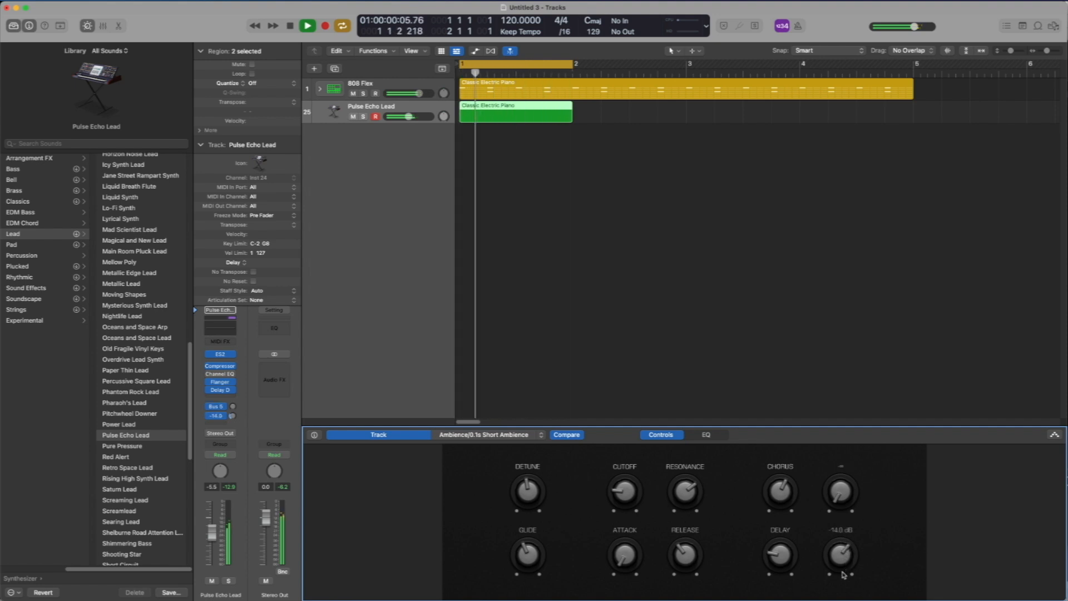
key("space")
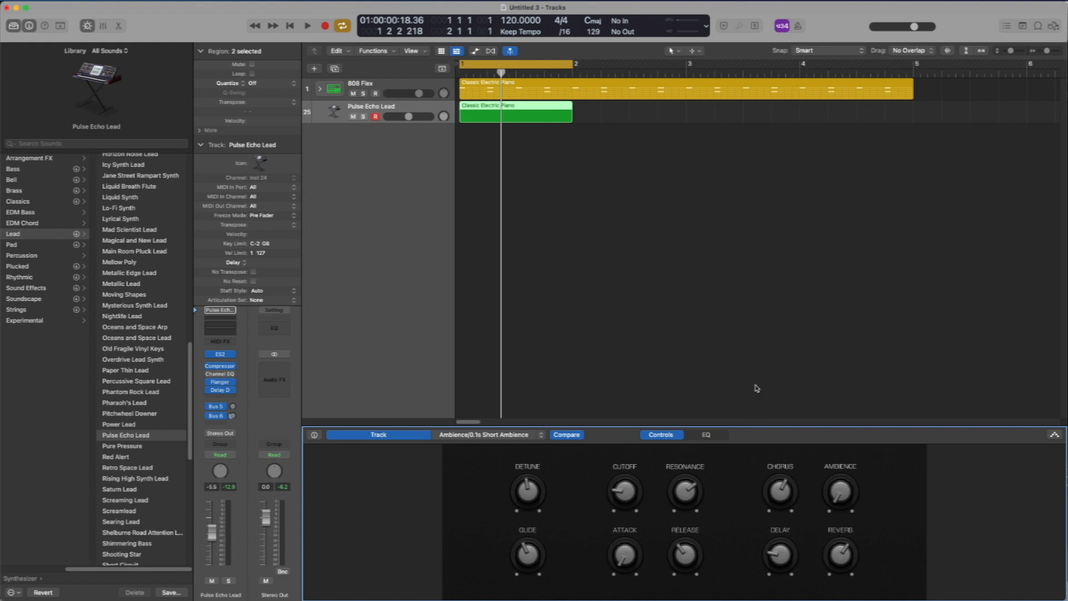
Try a much higher Reverb on the synth during playback and settle it at -24.3 dB
key("space")
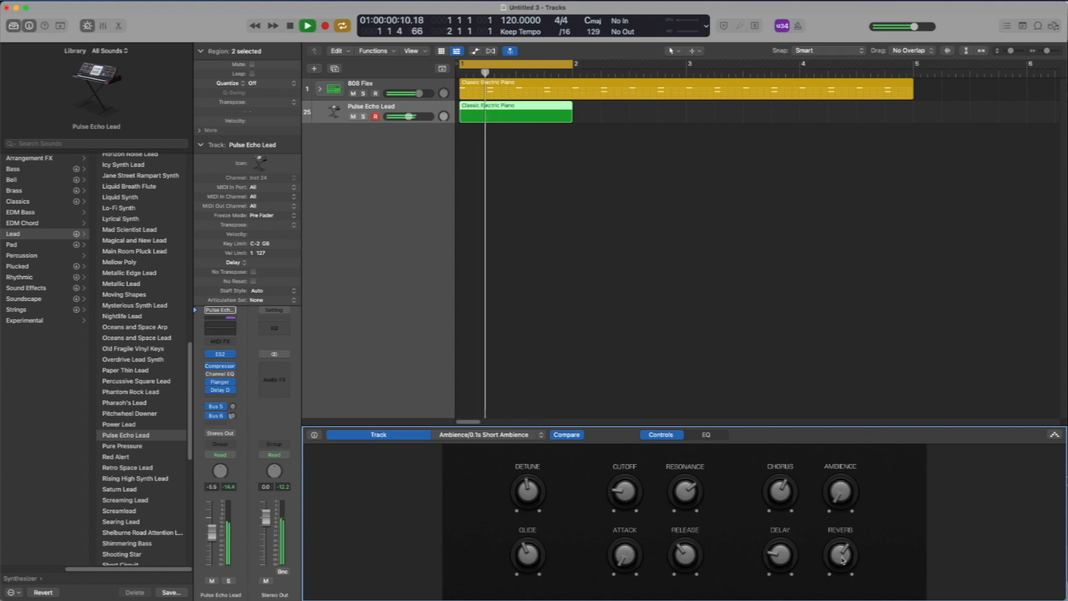
left_click_drag(842, 561, 848, 511)
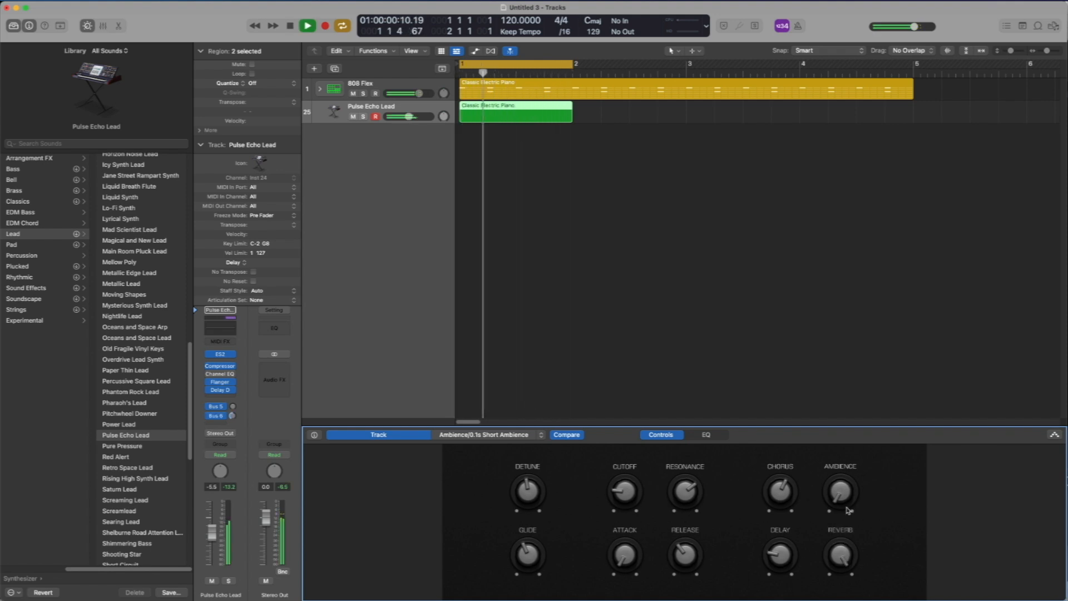
key("space")
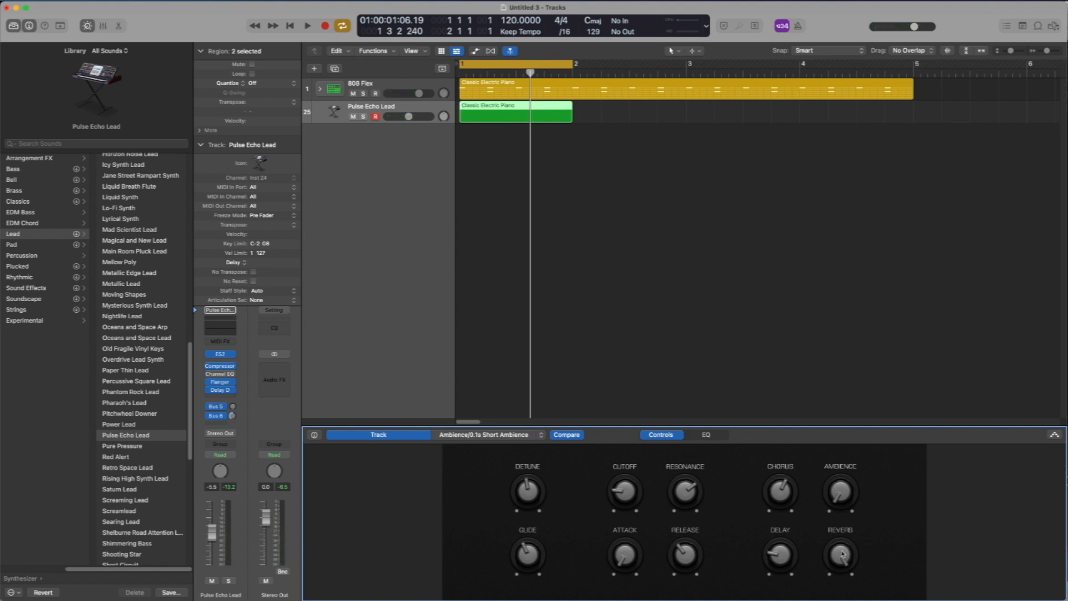
key("space")
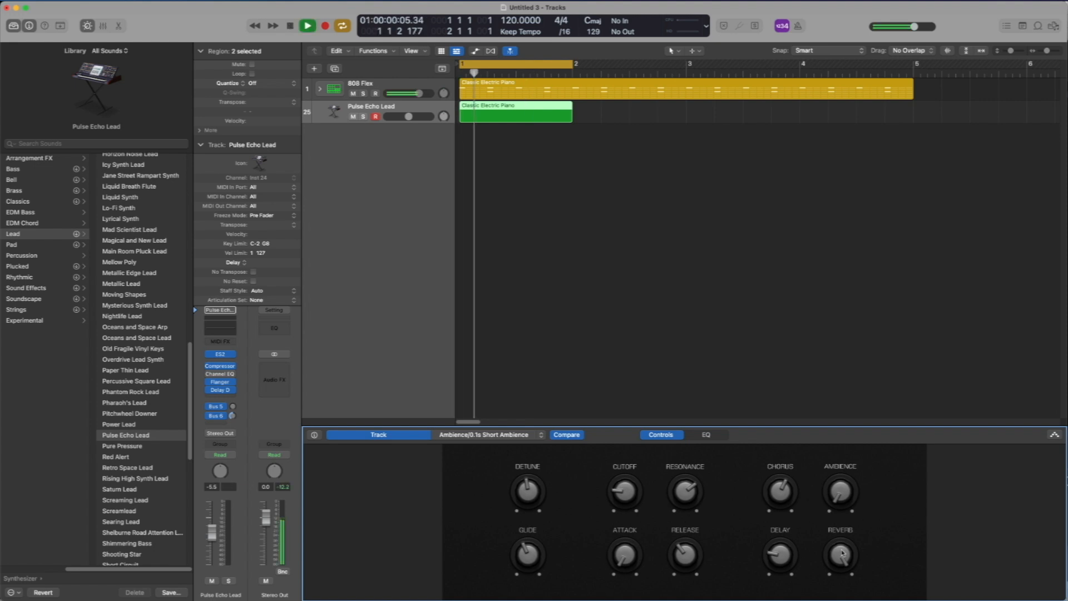
left_click(841, 555)
left_click_drag(841, 554, 841, 547)
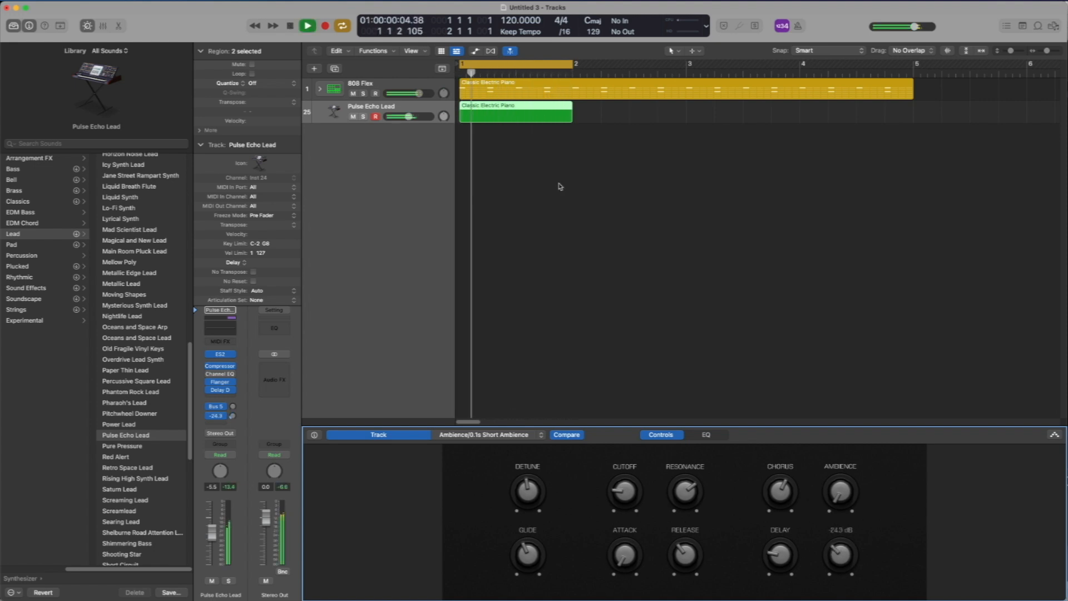
key("space")
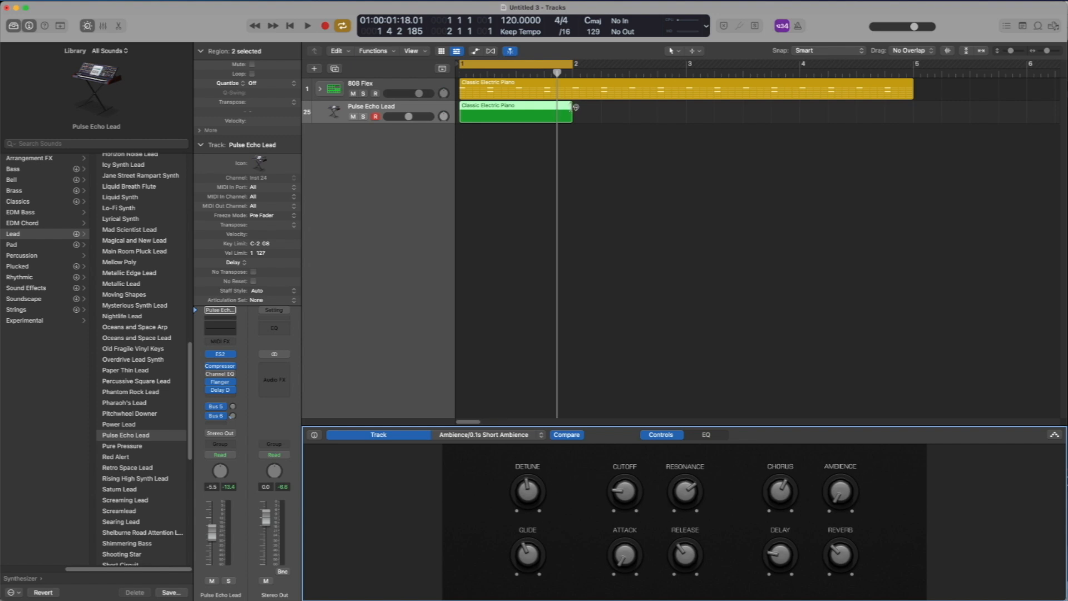
Loop the Pulse Echo Lead region out to bar 5 and extend the looped 808 Flex region to bar 9
left_click_drag(574, 108, 913, 110)
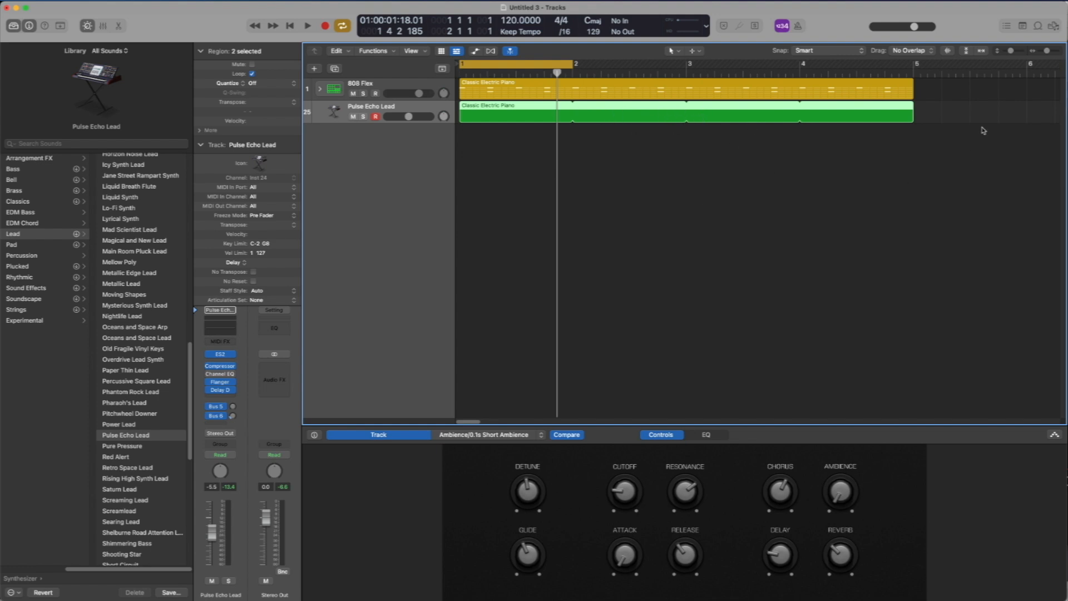
left_click_drag(1046, 51, 1045, 52)
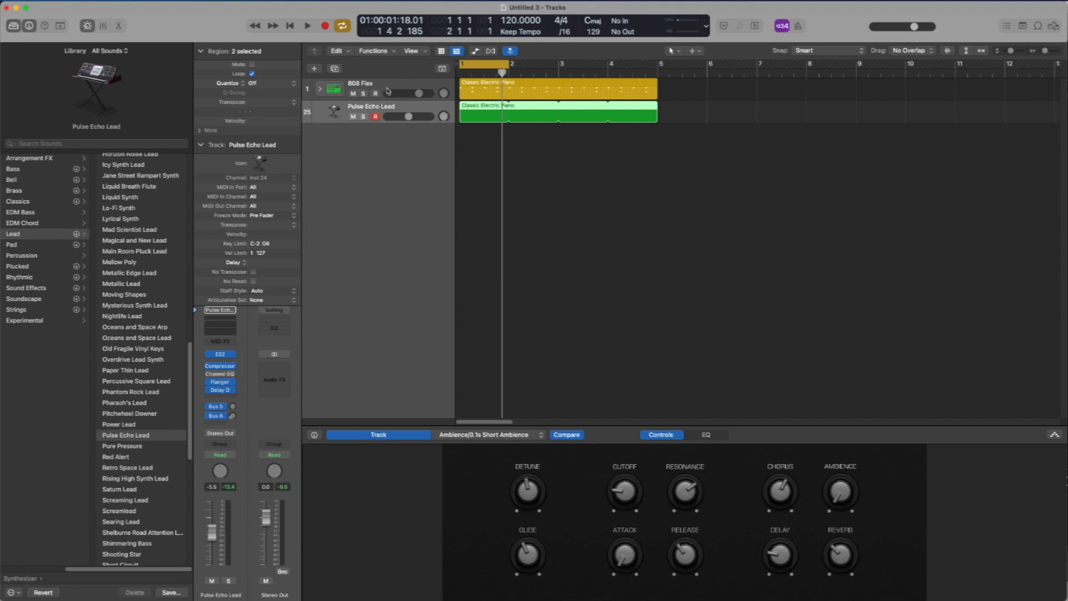
left_click_drag(656, 82, 856, 88)
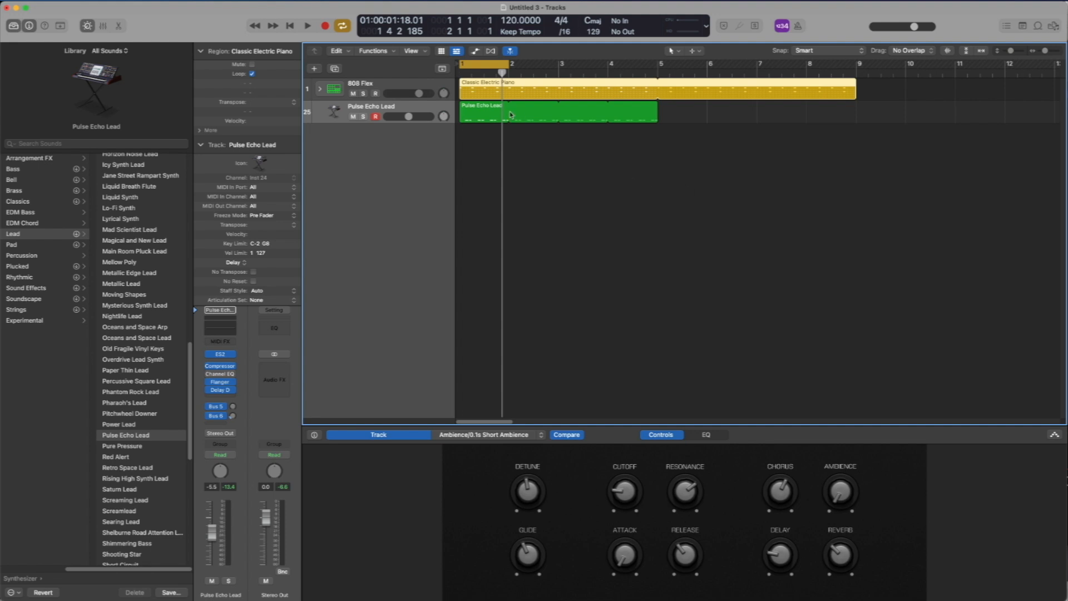
Extend the cycle range to bar 9, copy the looped Pulse Echo Lead region to bar 5 and audition the arrangement
left_click_drag(510, 62, 857, 57)
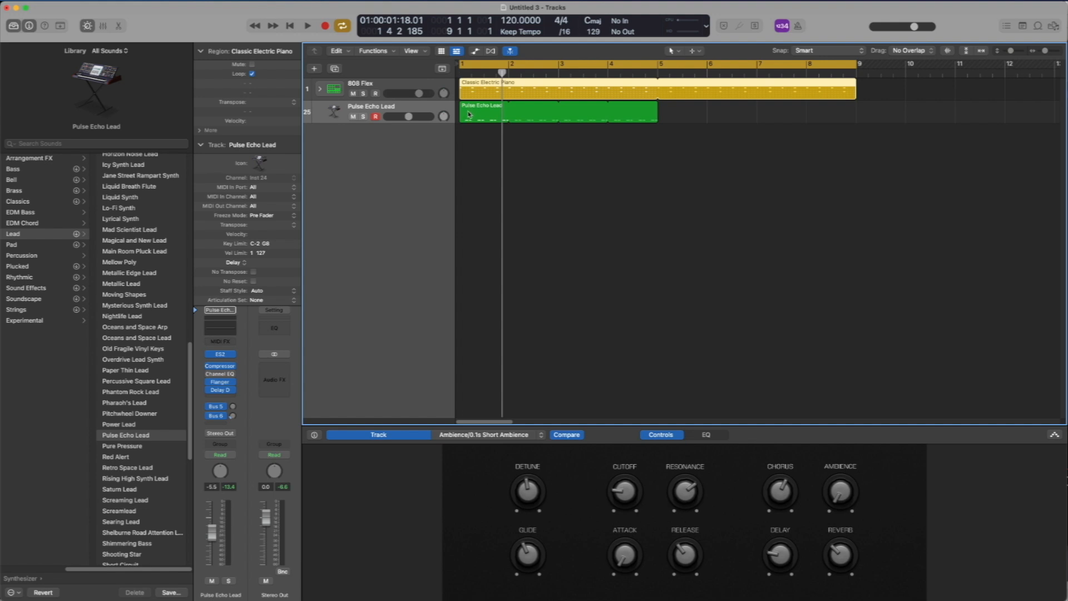
left_click_drag(469, 114, 667, 109)
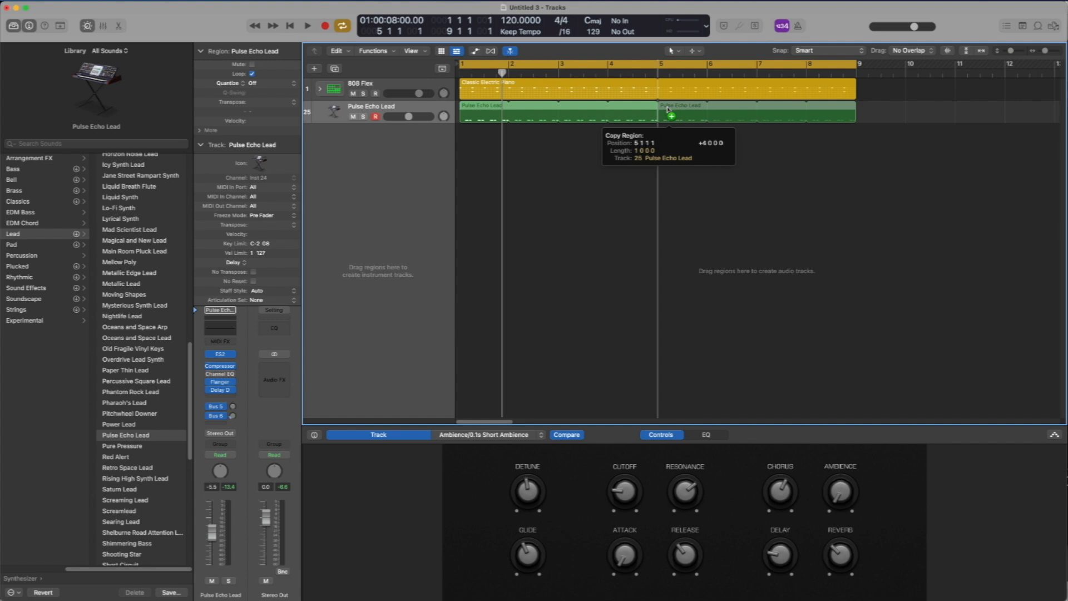
left_click_drag(667, 109, 667, 109)
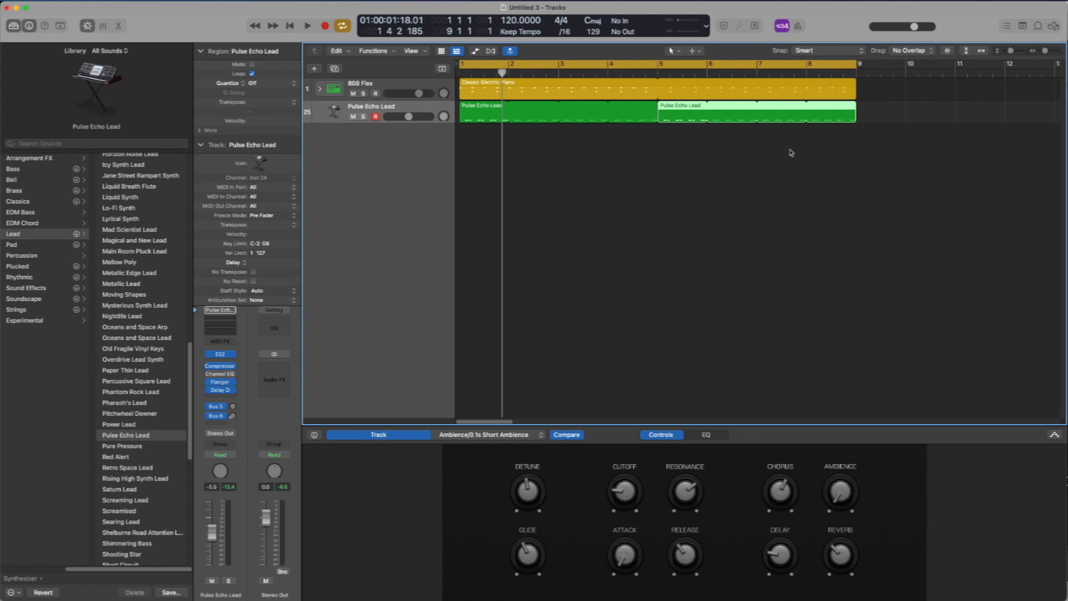
key("space")
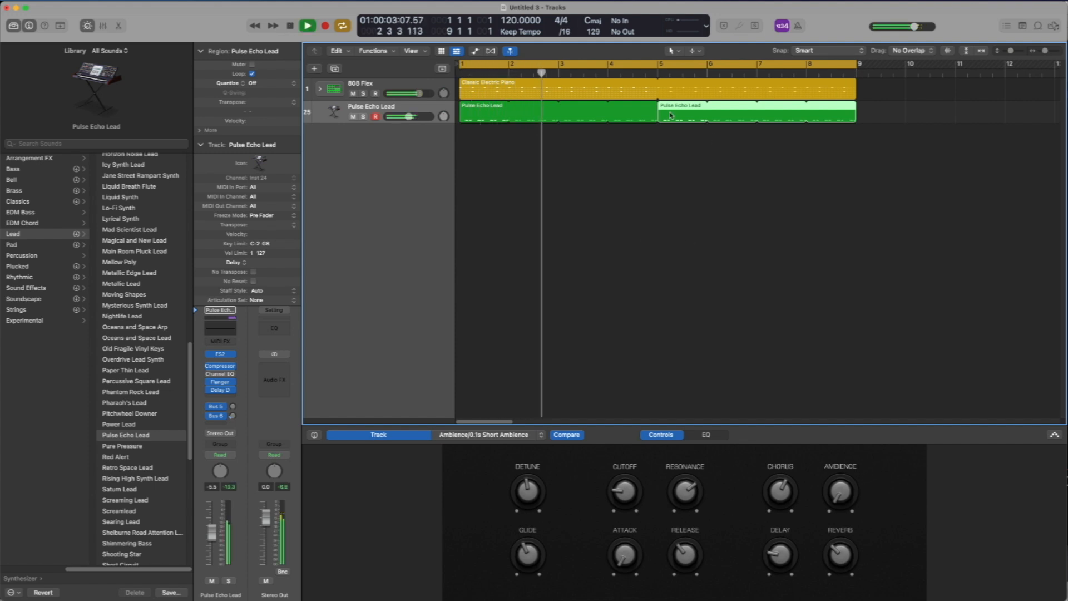
key("space")
left_click(671, 179)
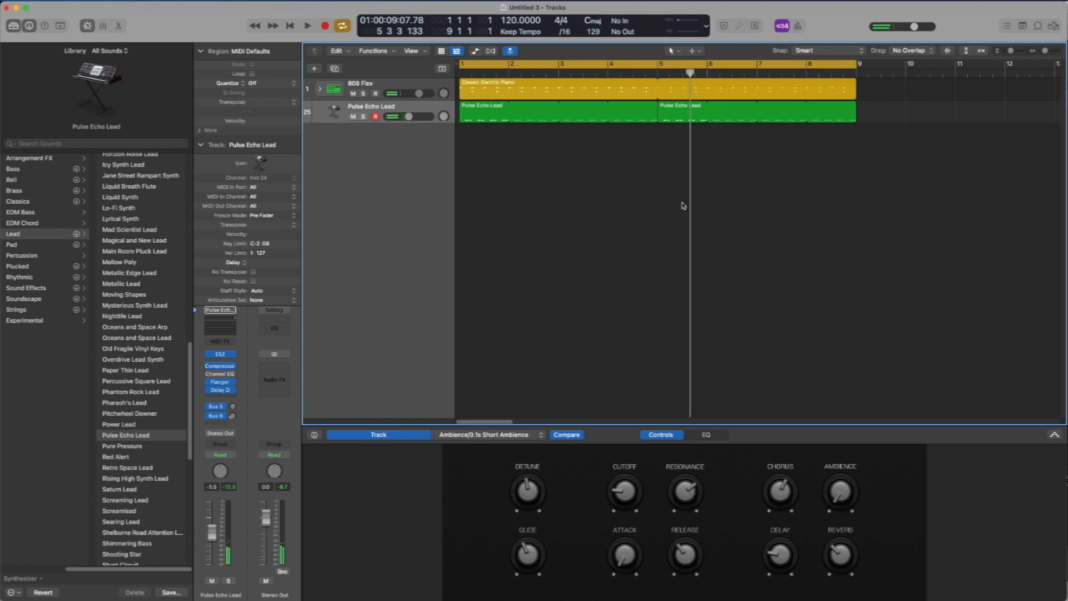
Open the copied Pulse Echo Lead region at bar 5 in the Piano Roll
double_click(668, 115)
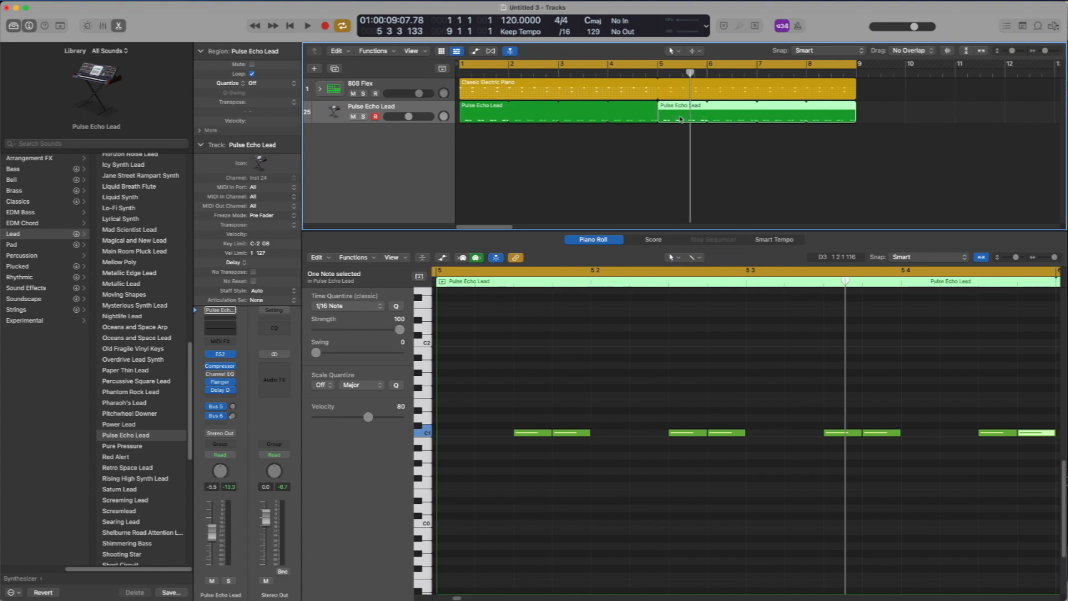
double_click(778, 114)
double_click(778, 114)
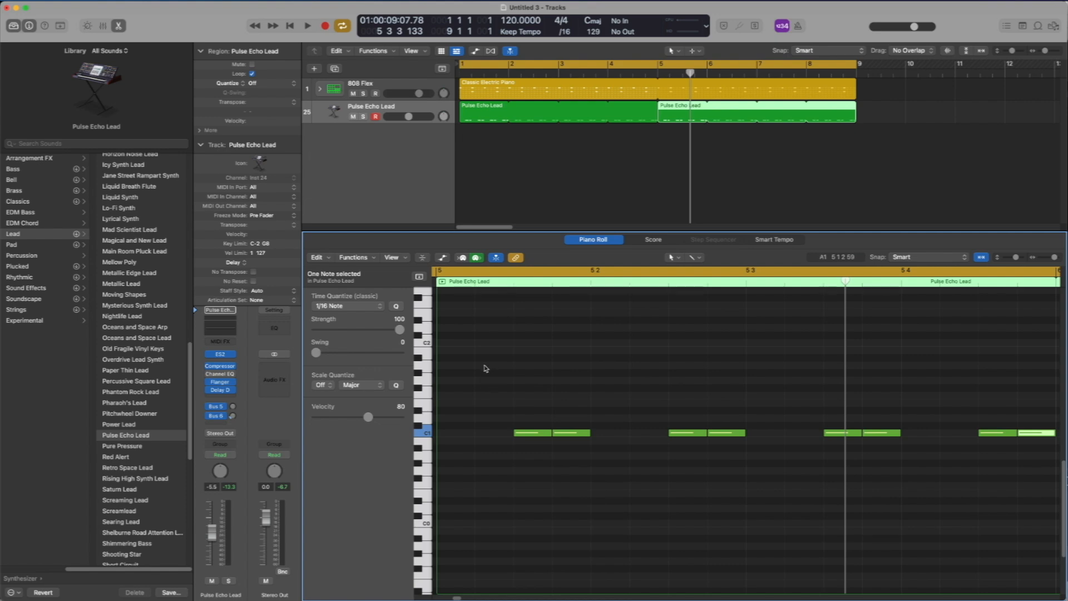
left_click_drag(1055, 257, 1051, 258)
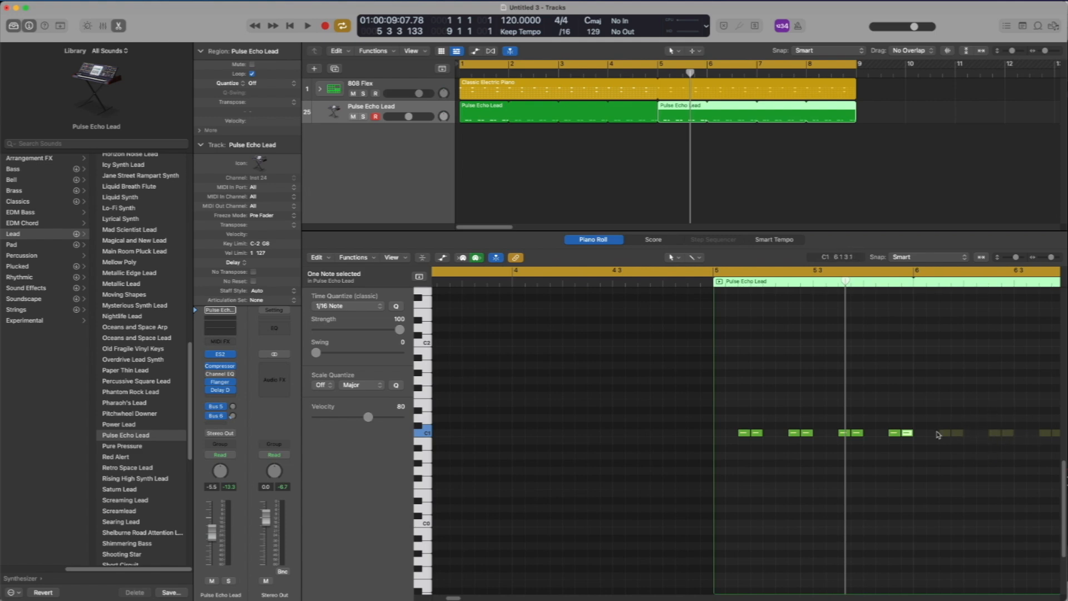
Move all eight notes of the copied region from C1 down five semitones to G0 and play the arrangement
left_click_drag(729, 389, 929, 470)
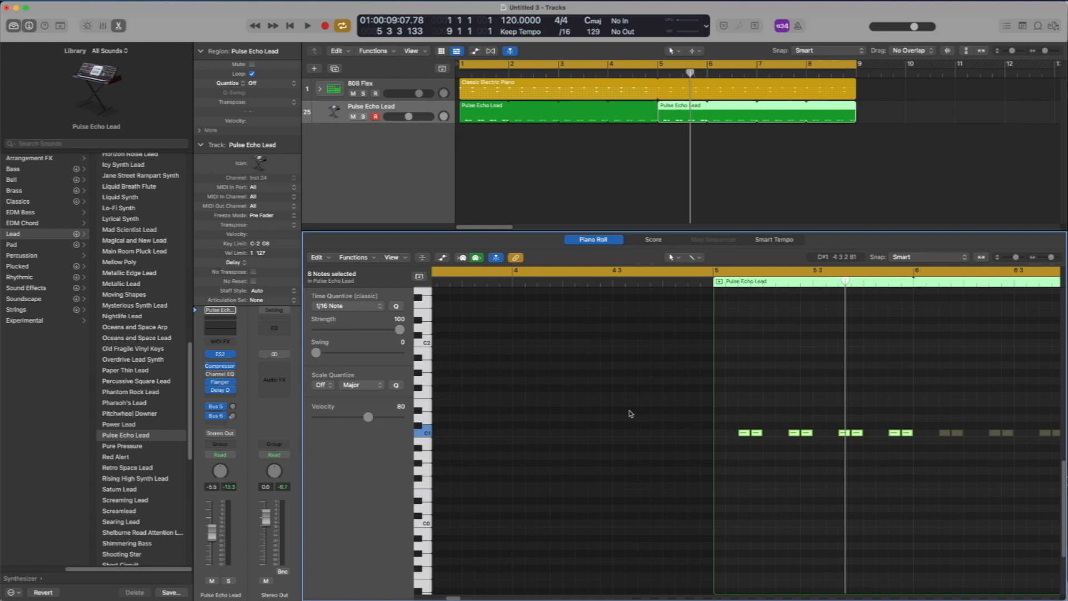
scroll(596, 380, "up", 3)
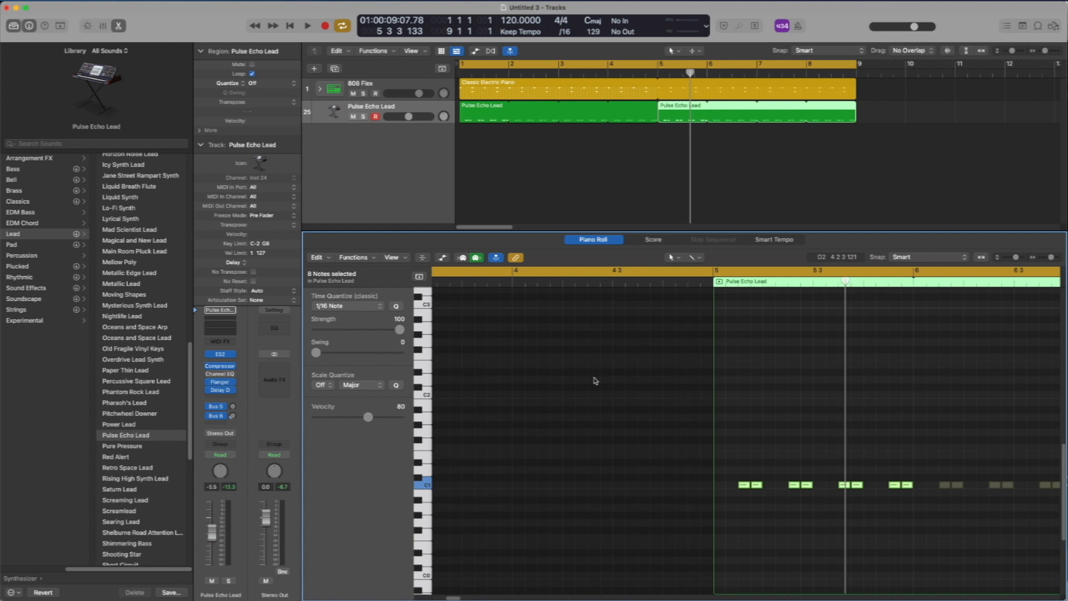
left_click(427, 485)
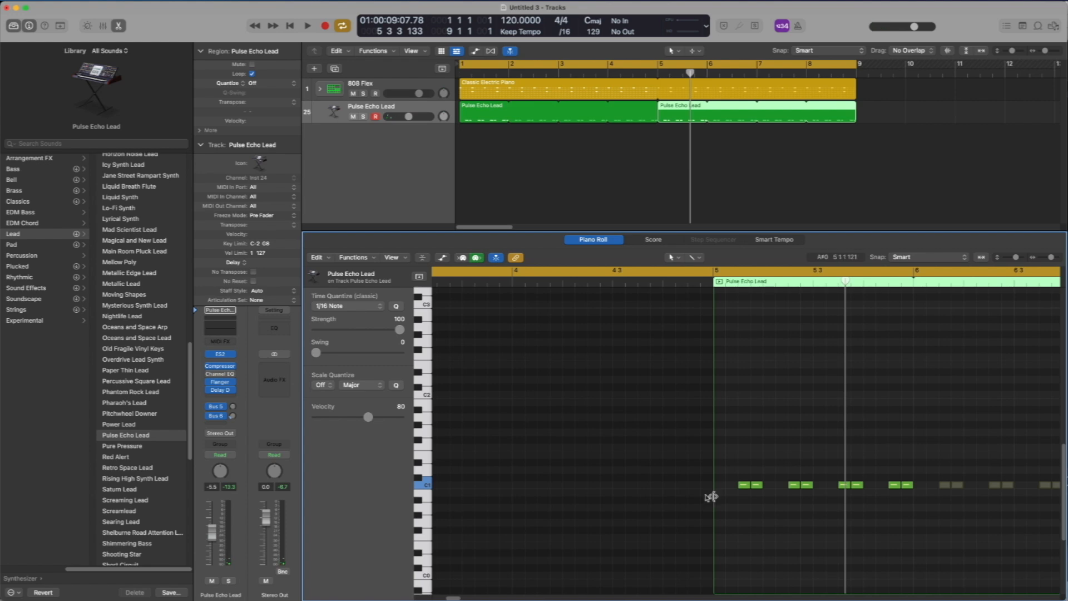
left_click(425, 526)
left_click_drag(640, 385, 914, 508)
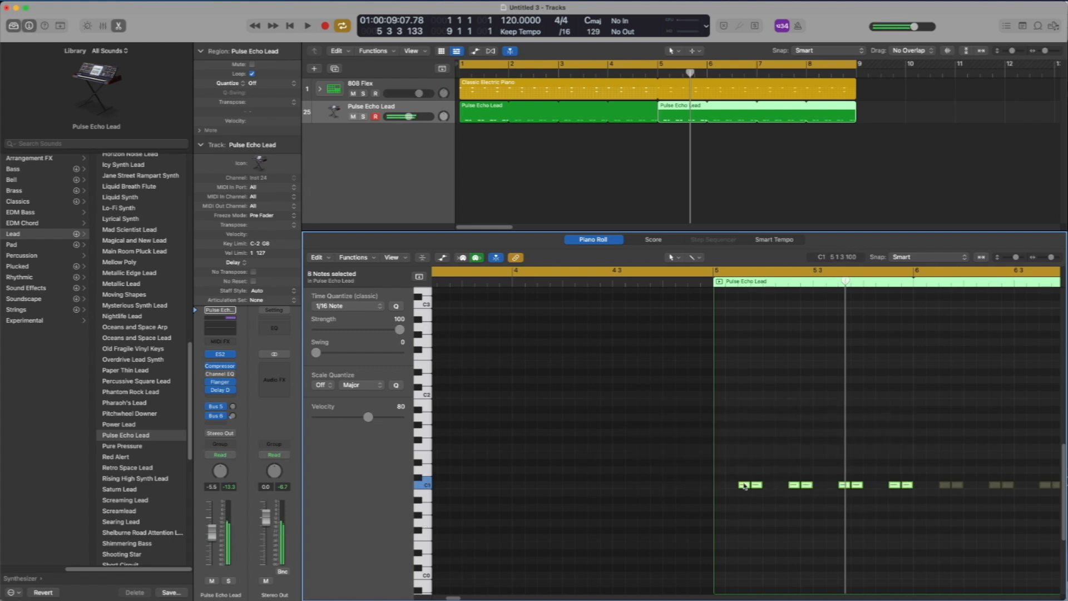
left_click_drag(744, 488, 746, 523)
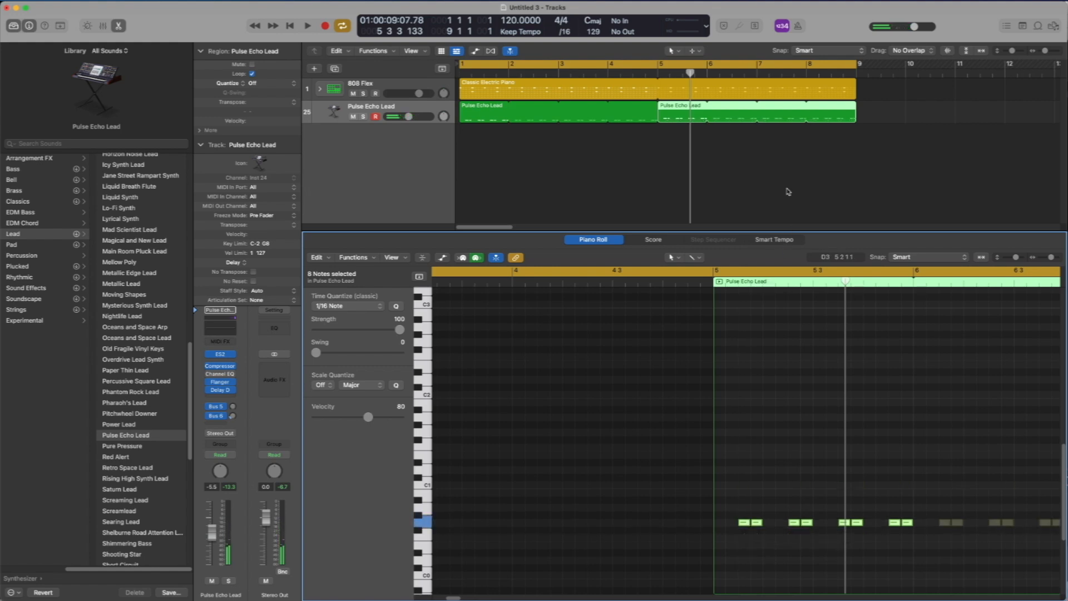
key("space")
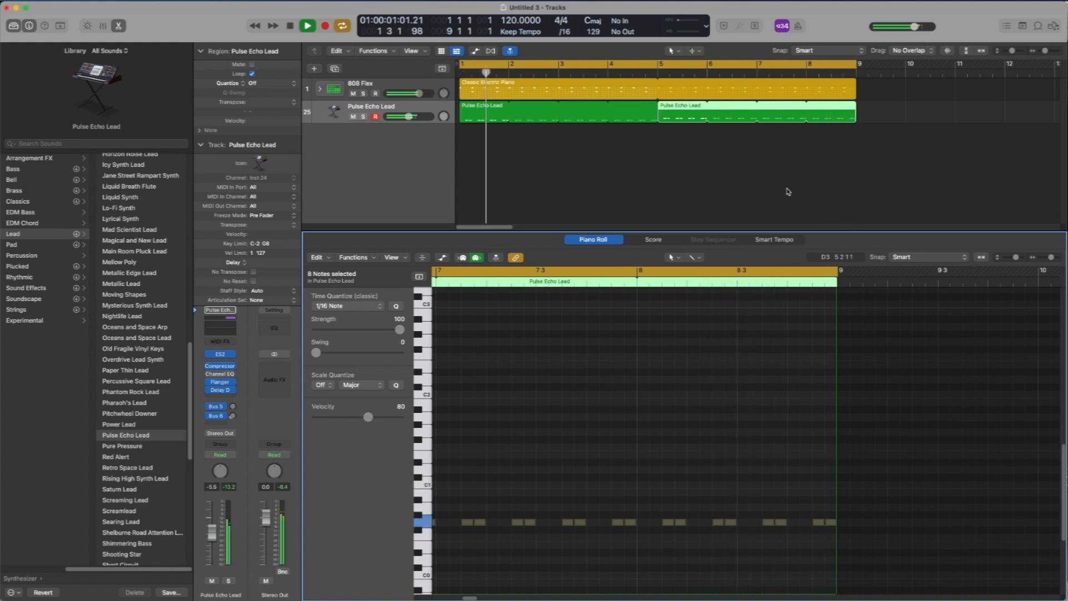
key("space")
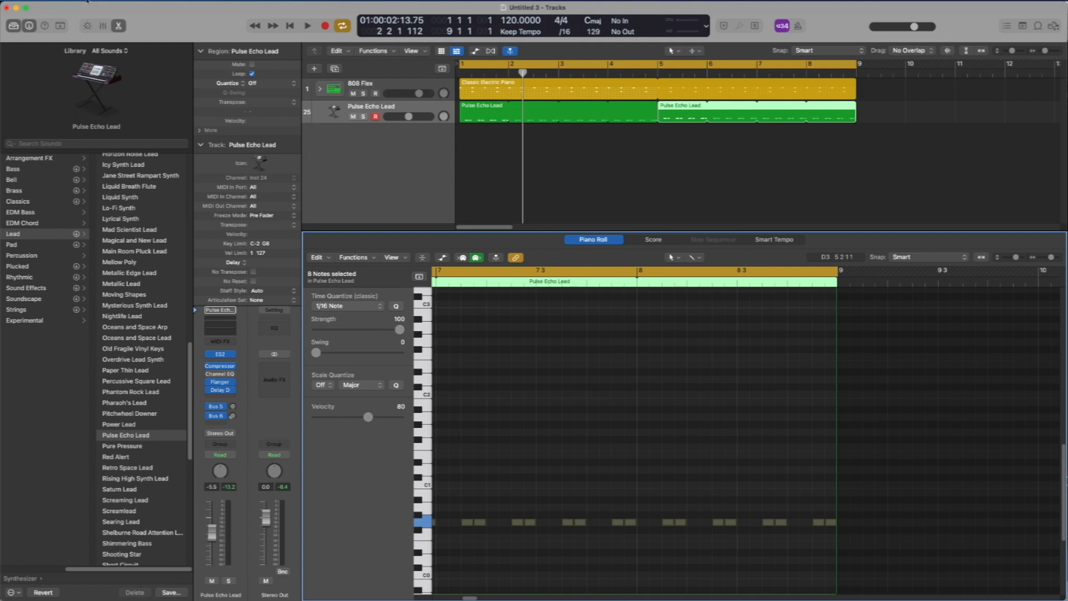
Add a new software instrument track and load the Infinity Strings patch from the Synthesizer Pad sounds
left_click(110, 1)
left_click(122, 30)
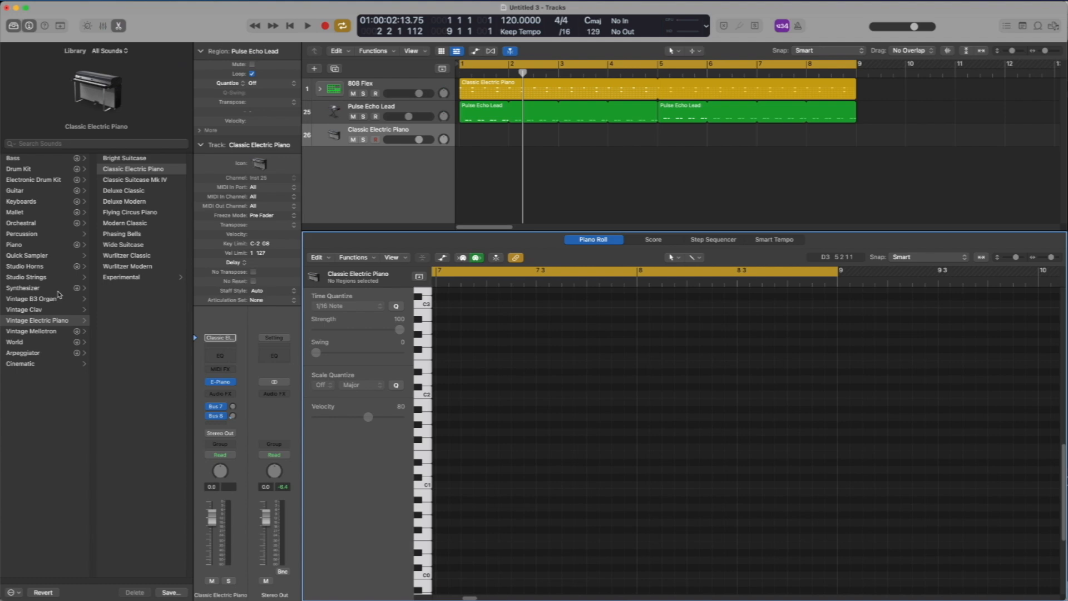
left_click(22, 288)
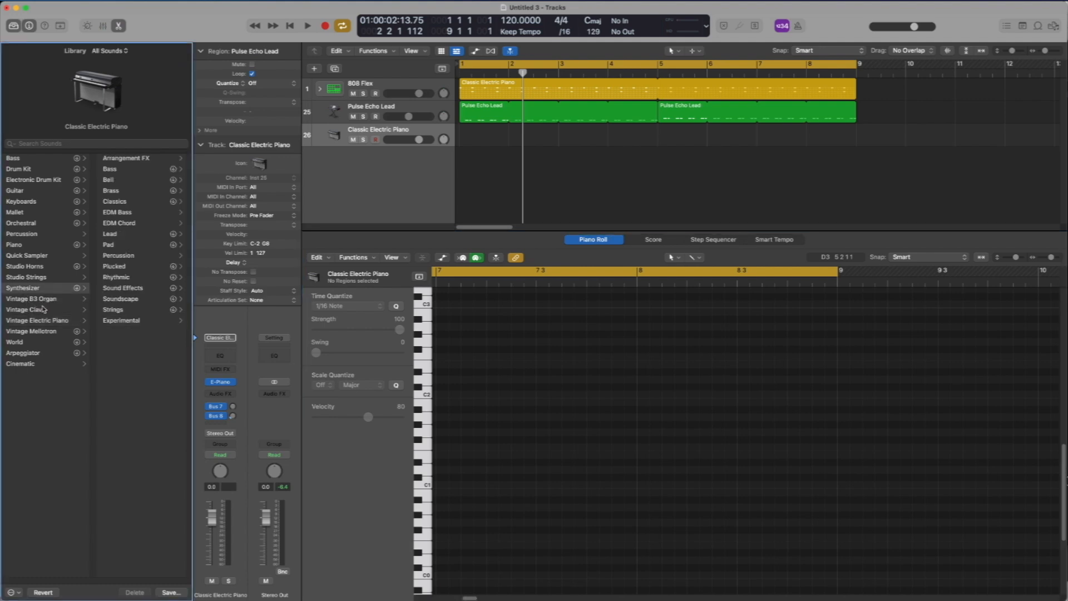
left_click(112, 246)
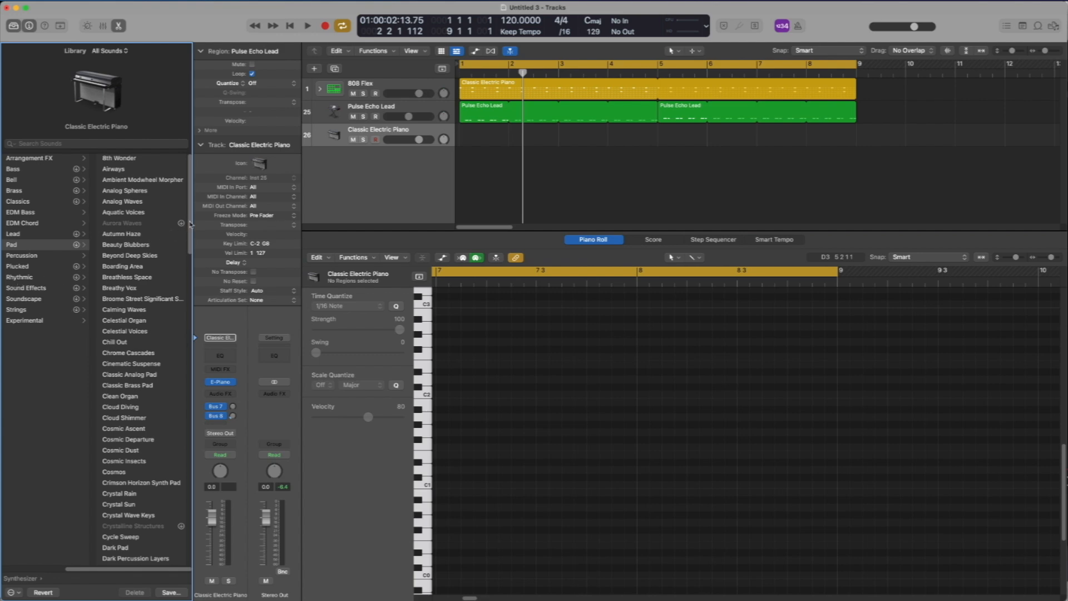
left_click_drag(190, 224, 187, 252)
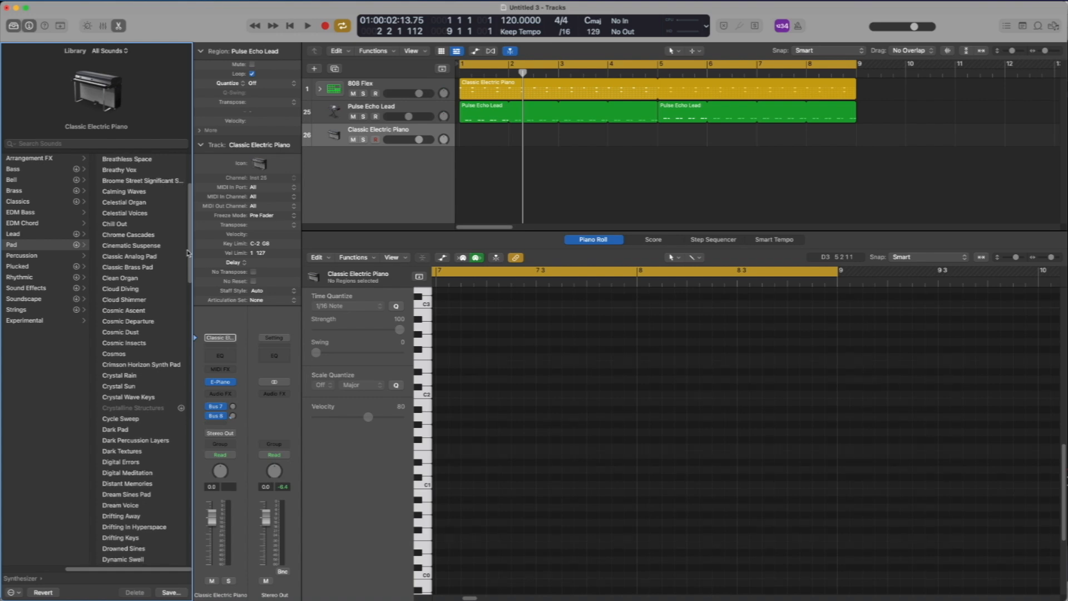
left_click_drag(187, 253, 188, 362)
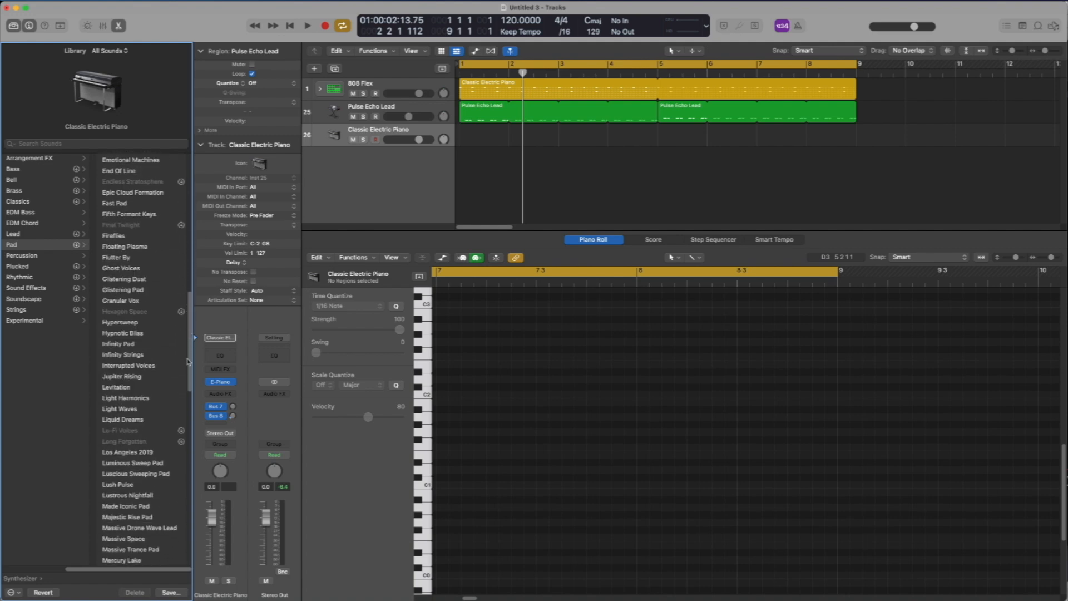
left_click(118, 355)
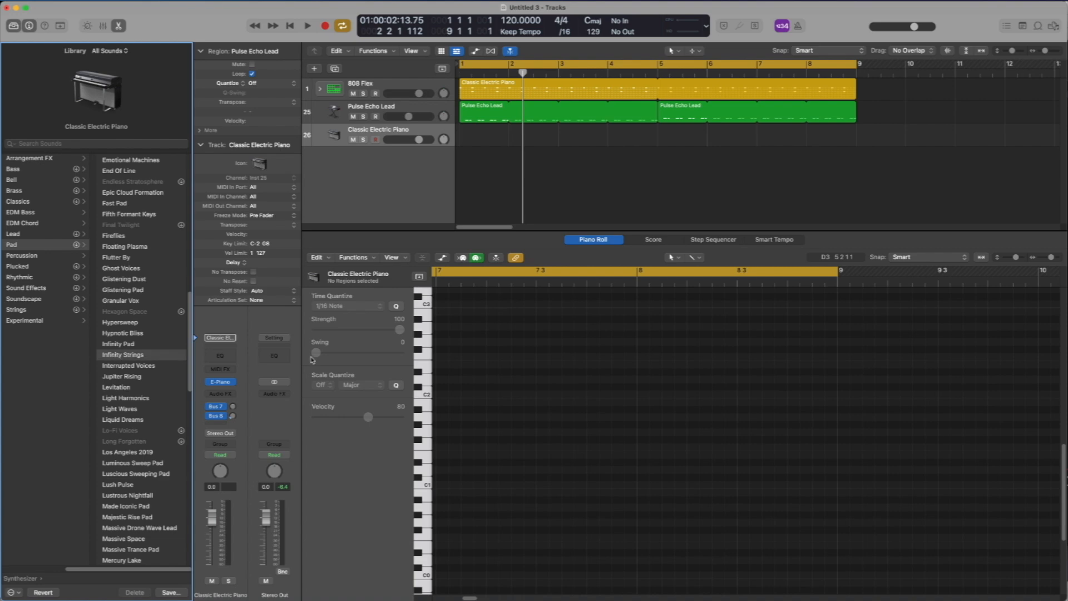
Create an empty one-bar MIDI region at bar 1 on the Infinity Strings track and shorten the cycle range to bar 1 only
right_click(470, 139)
left_click(474, 141)
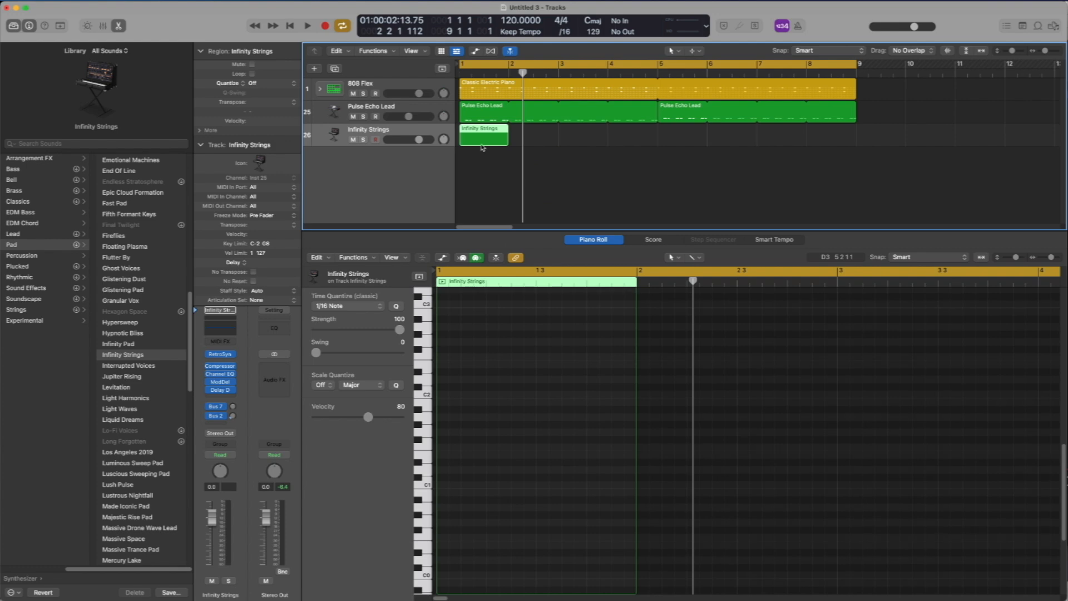
left_click(473, 65)
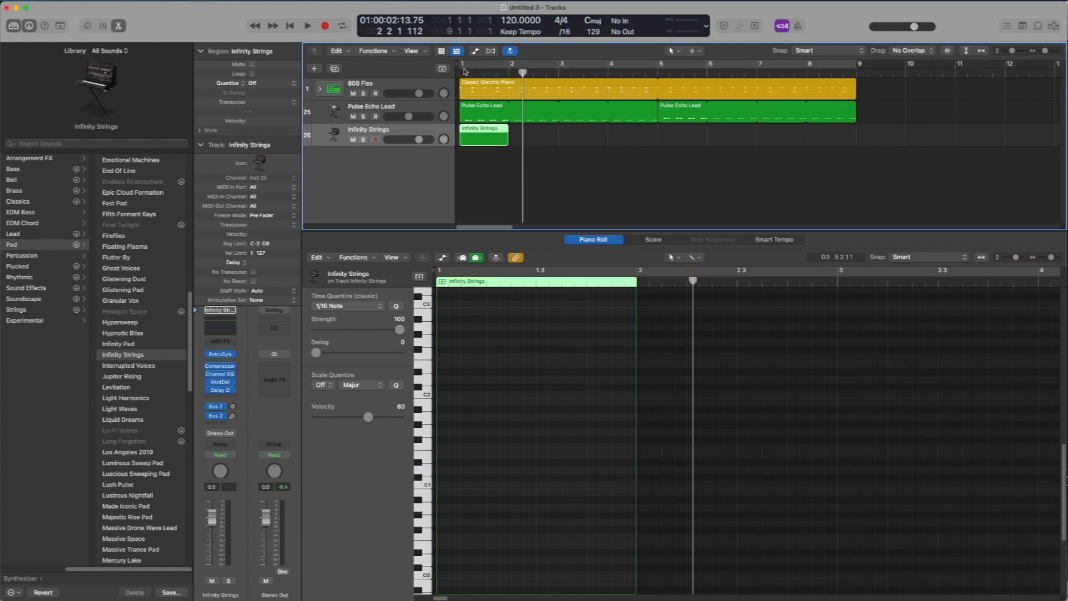
left_click(473, 67)
left_click_drag(474, 71, 508, 69)
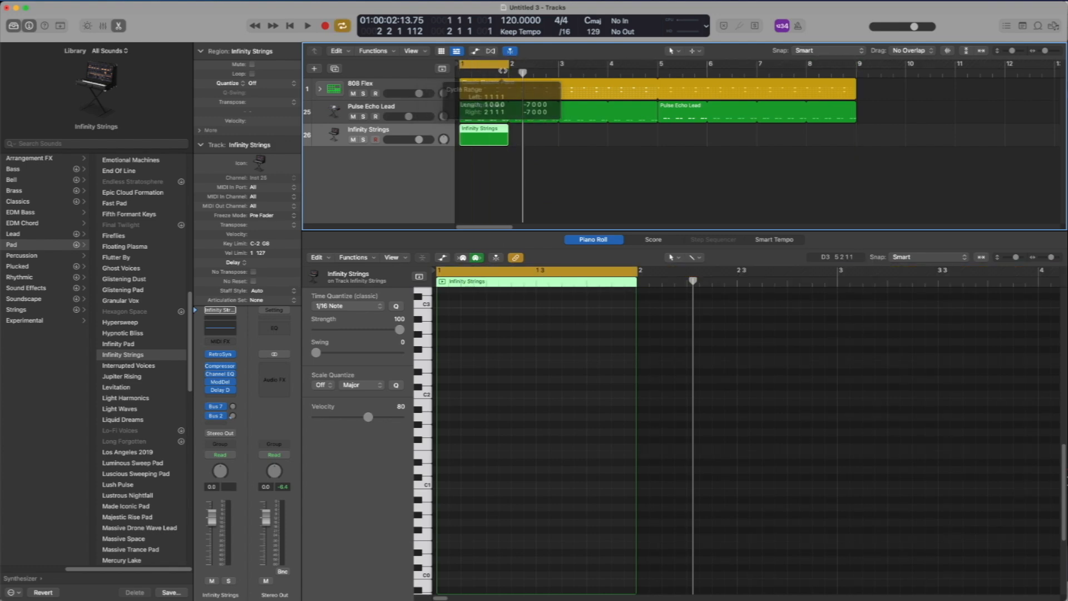
Open the empty Infinity Strings region in the Piano Roll
double_click(477, 140)
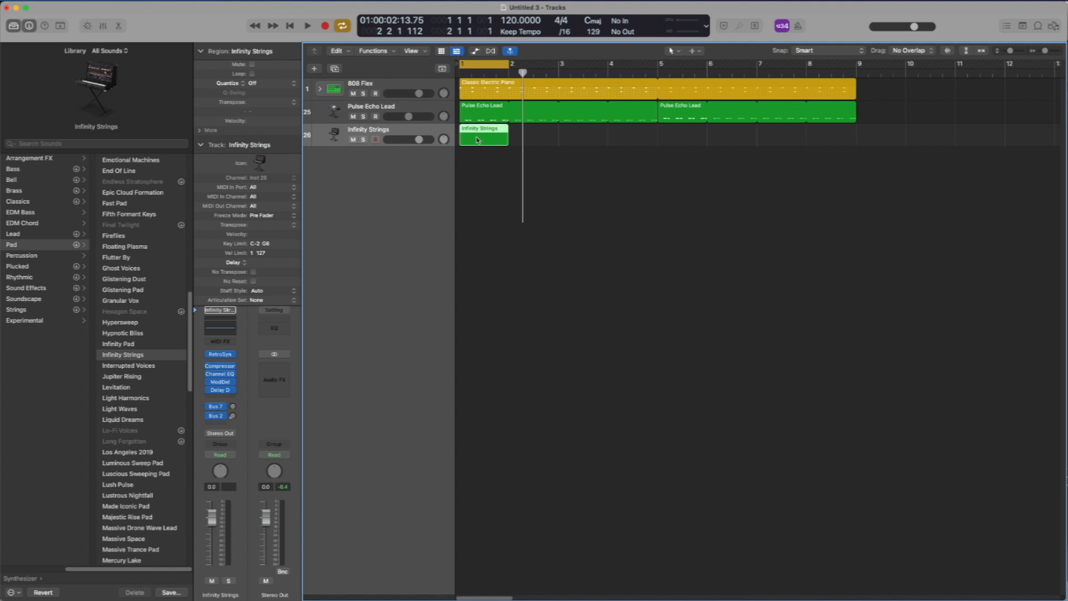
double_click(477, 140)
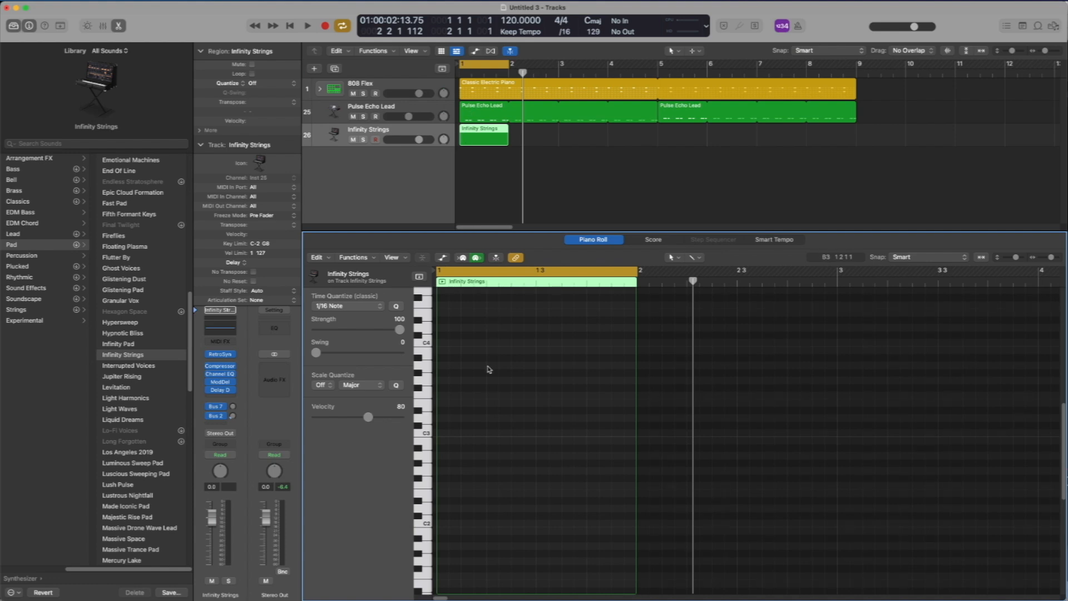
Audition C3 with the current patch, switch the track to the Infinity Pad patch, and audition C3 again
left_click(427, 434)
left_click(427, 434)
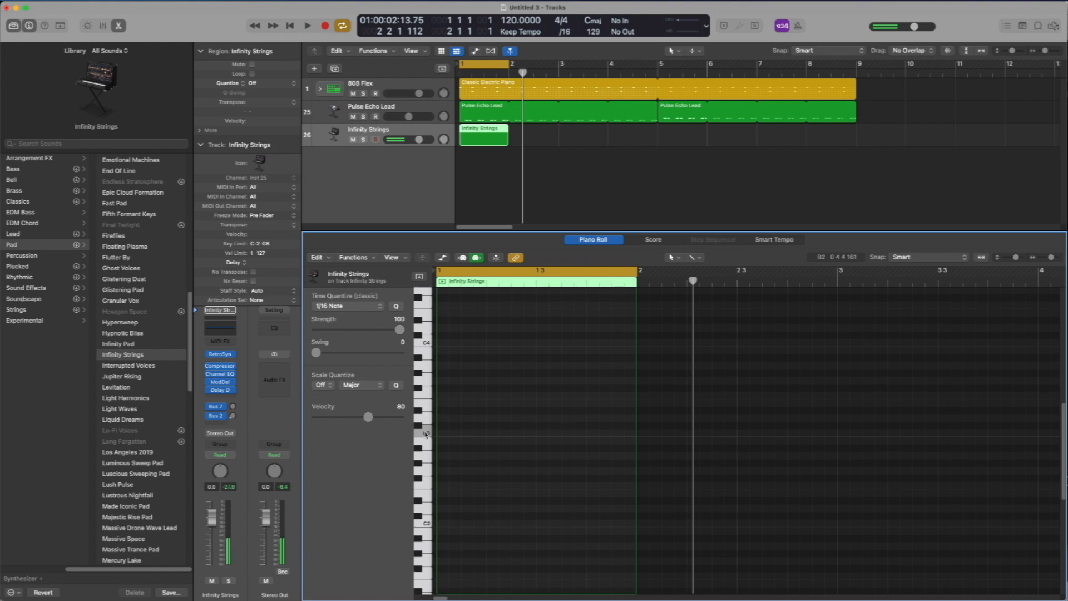
left_click(426, 434)
left_click(426, 434)
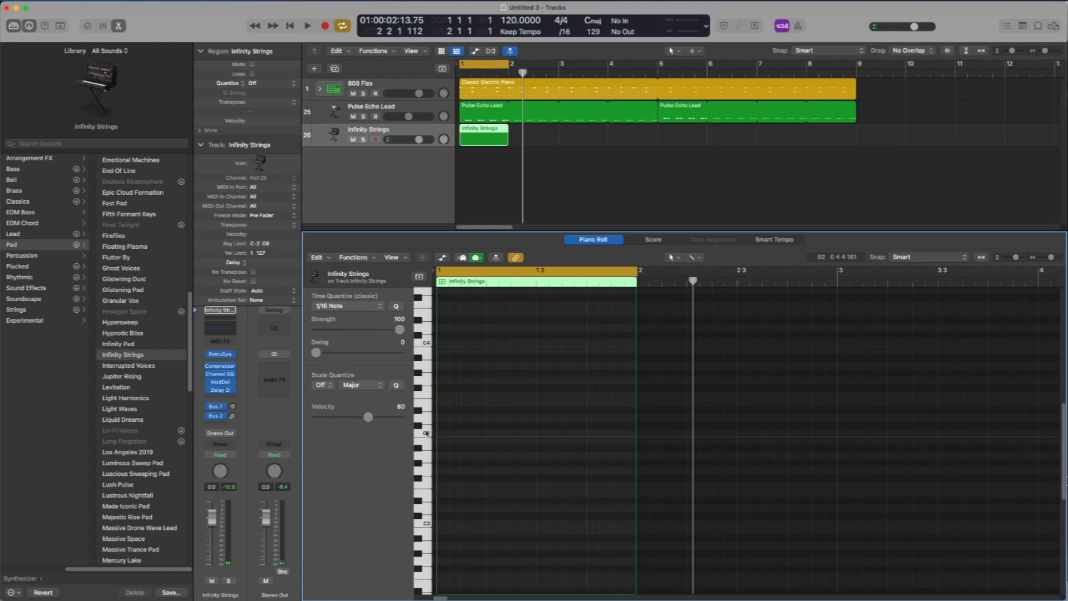
left_click(126, 345)
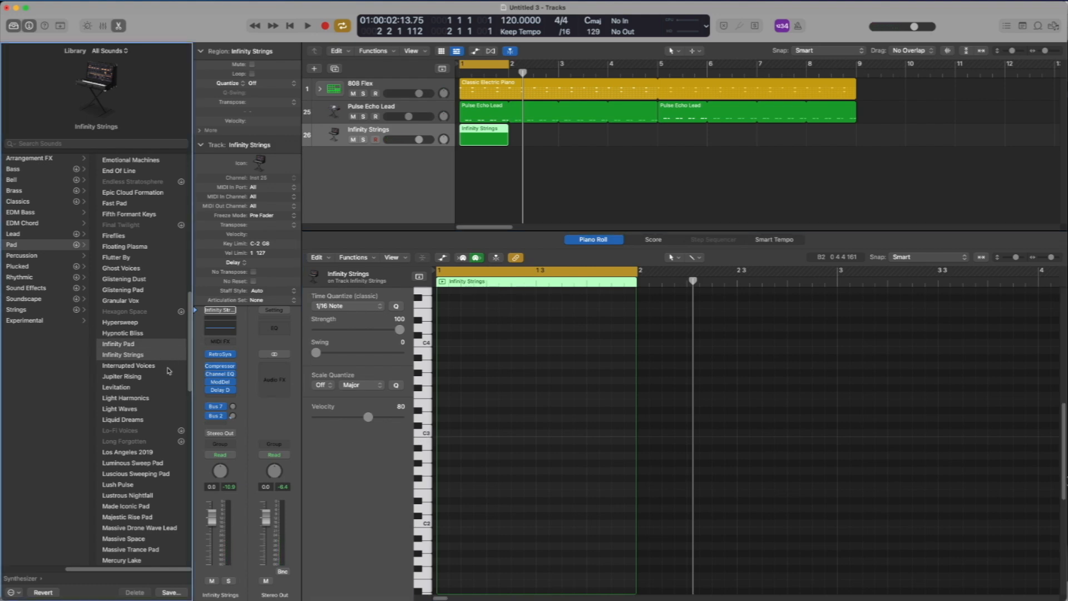
left_click(427, 434)
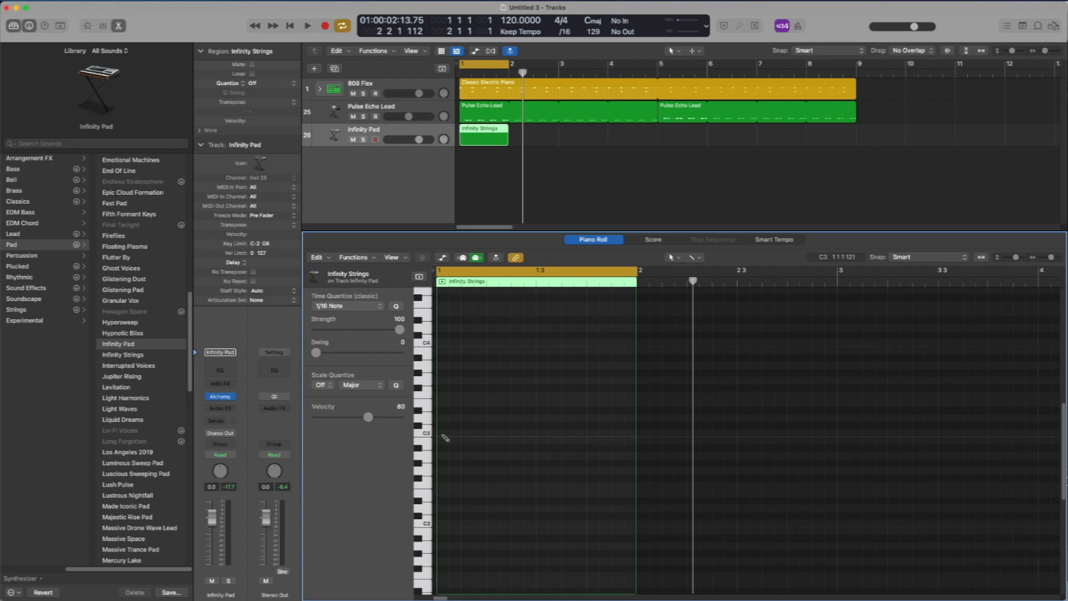
Add a C3 note filling the whole of bar 1 in the Infinity Strings region and audition the C3 key
left_click(443, 434)
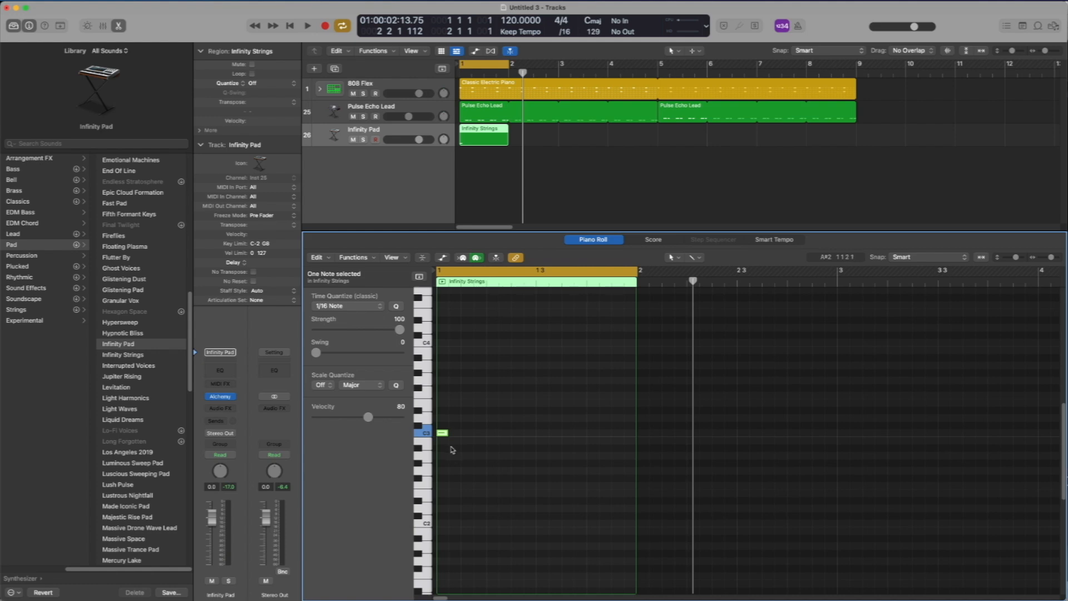
left_click_drag(447, 433, 636, 433)
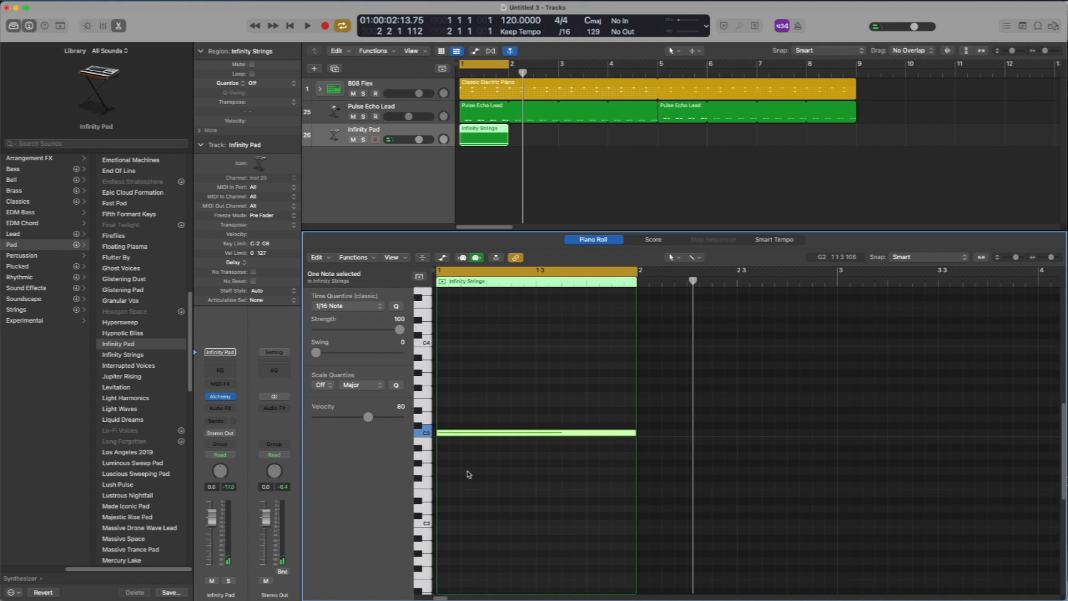
left_click(425, 436)
left_click(426, 434)
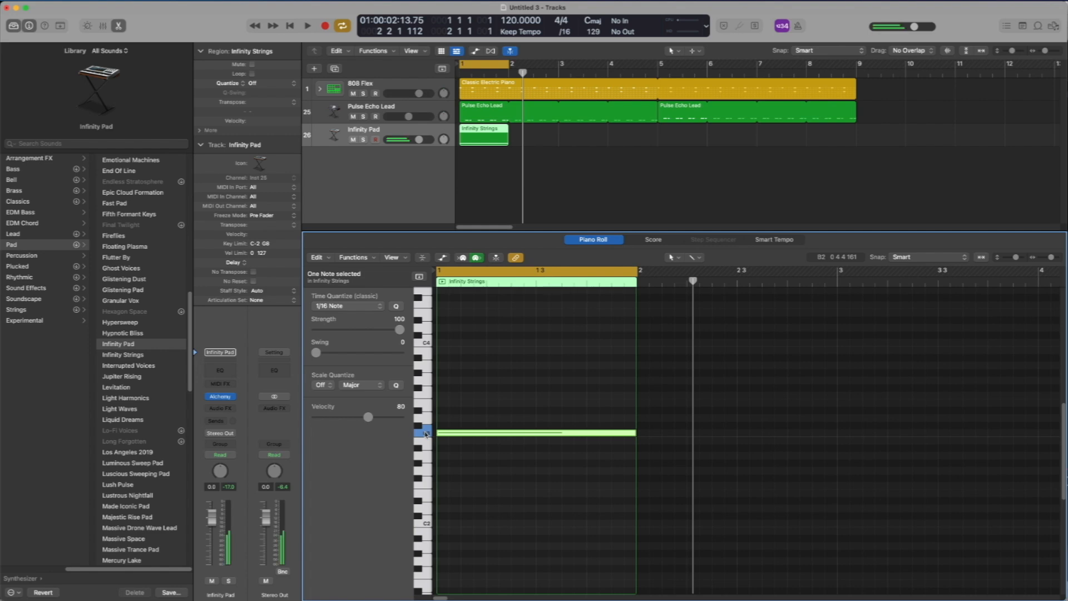
left_click(427, 435)
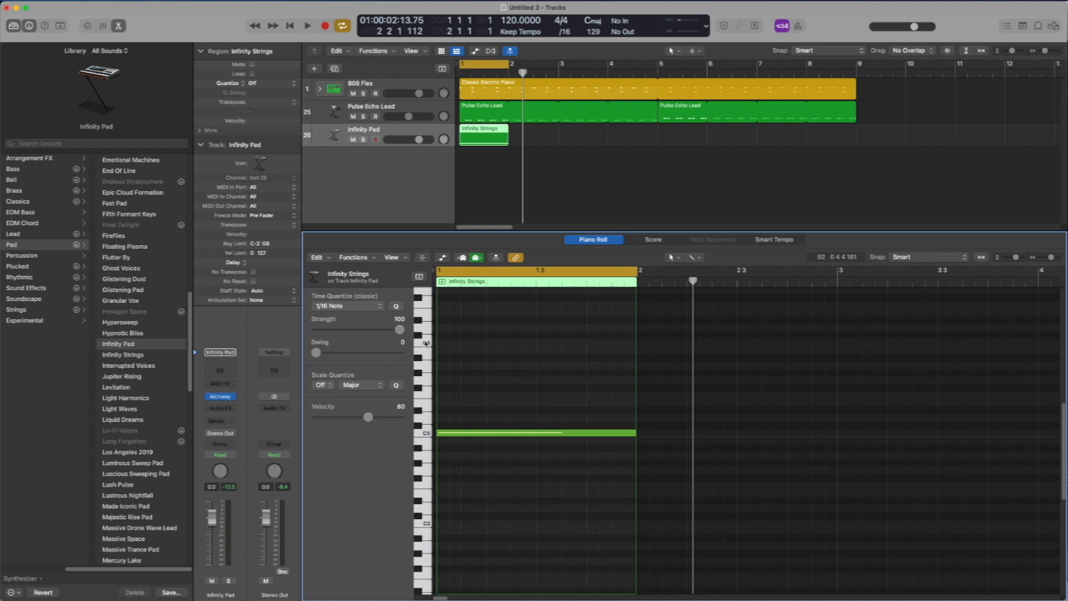
Audition several keys between C3 and C4 on the Piano Roll keyboard with the pad sound
left_click(426, 407)
left_click(427, 356)
left_click(426, 345)
left_click(420, 390)
left_click(426, 434)
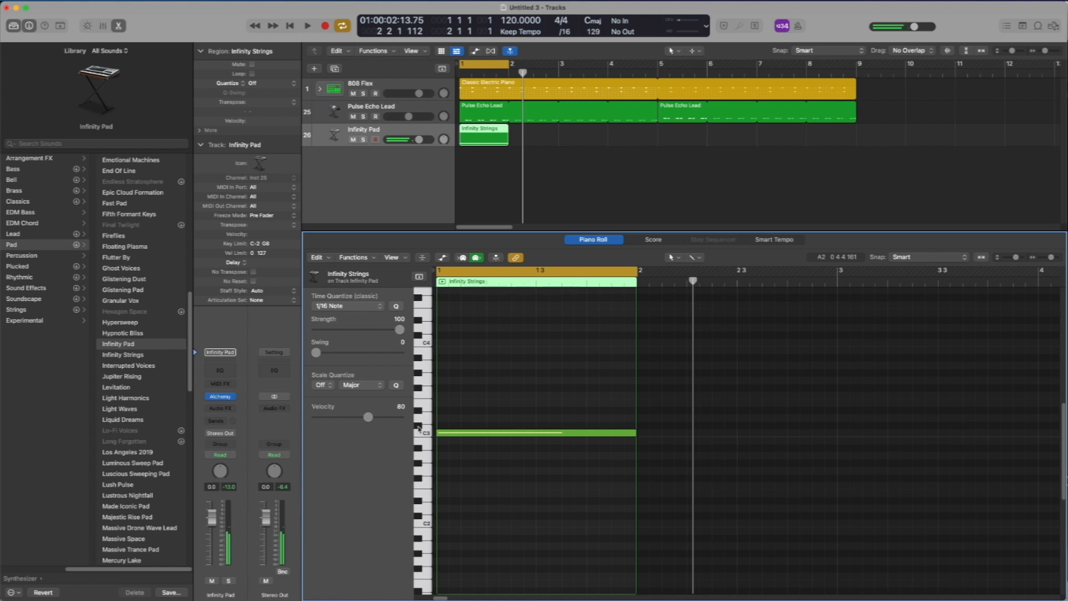
left_click(426, 393)
left_click(426, 355)
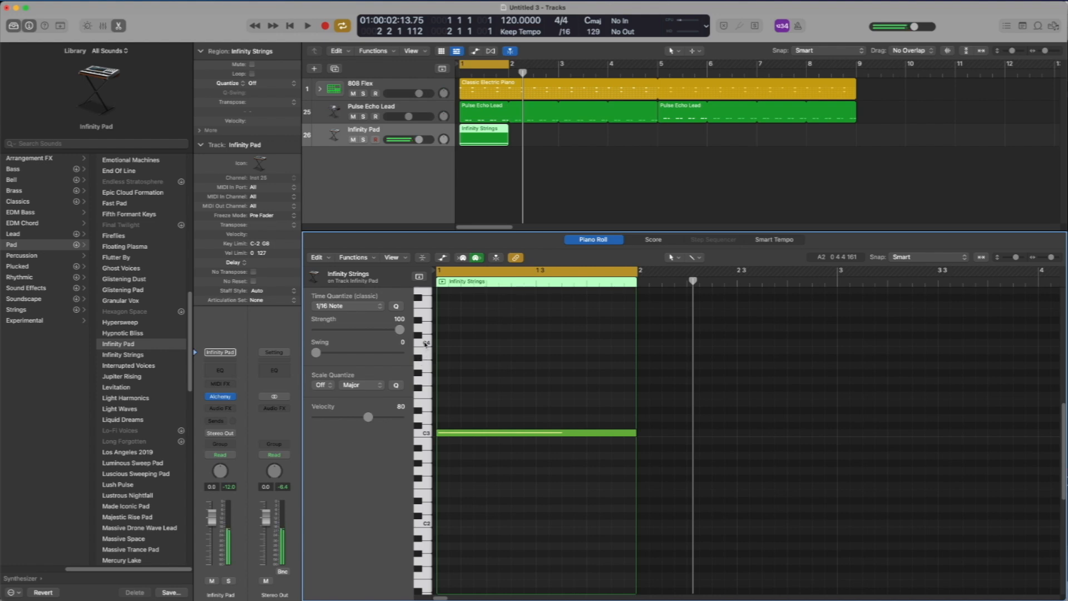
Audition the keys upward from C3 and add a one-bar E3 note above the C3 note
left_click(426, 433)
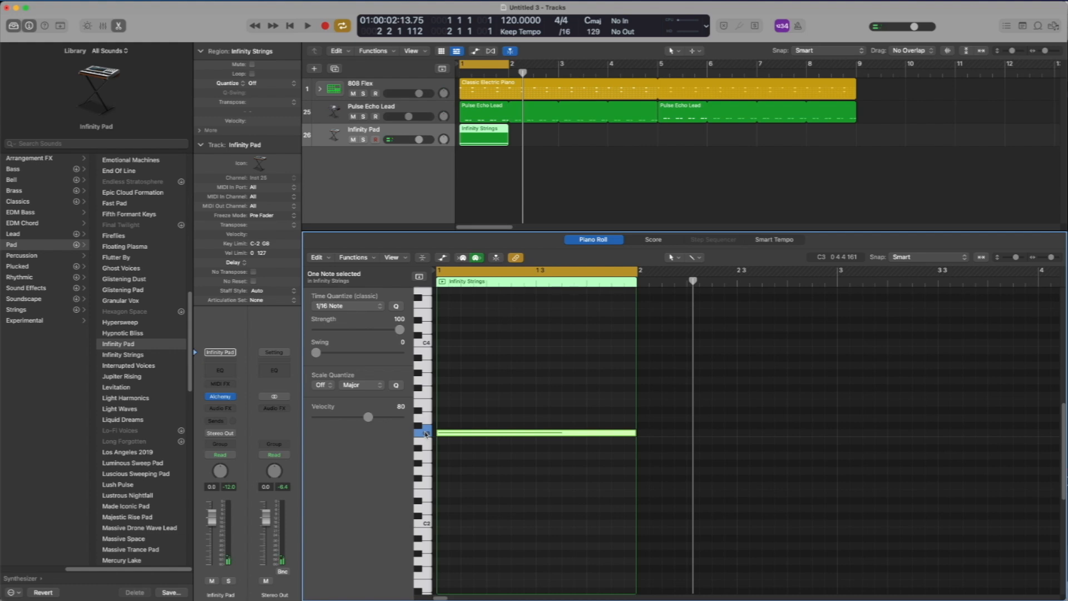
left_click(419, 426)
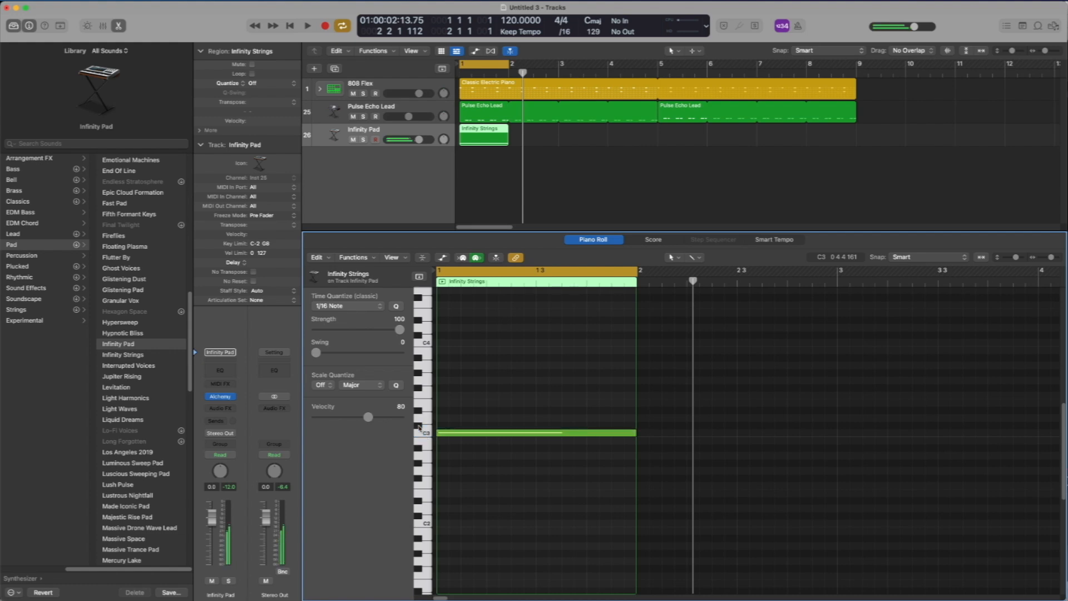
left_click(424, 421)
left_click(426, 407)
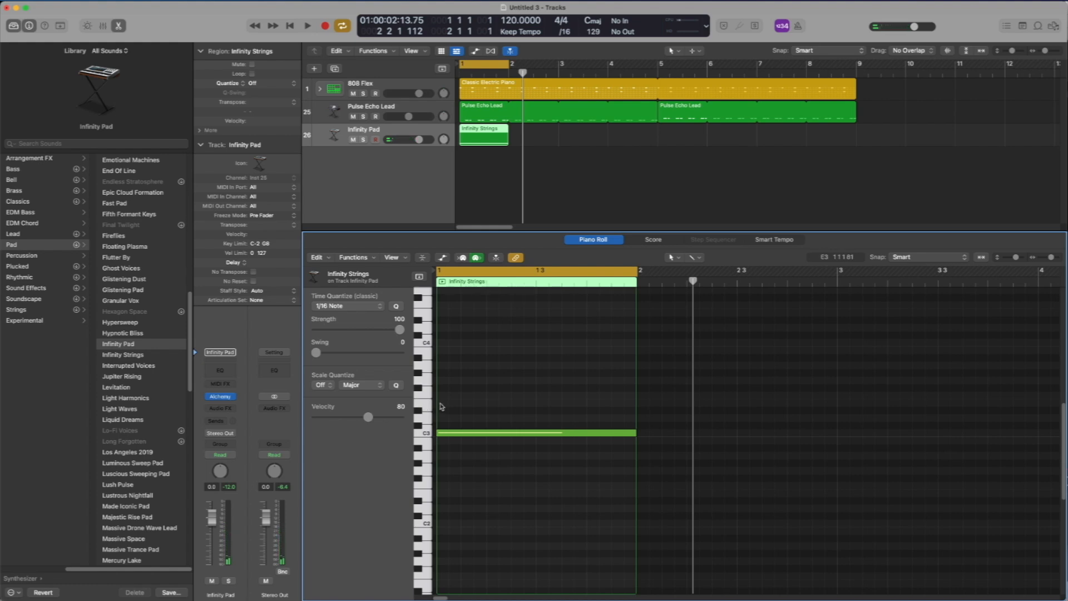
left_click(443, 404)
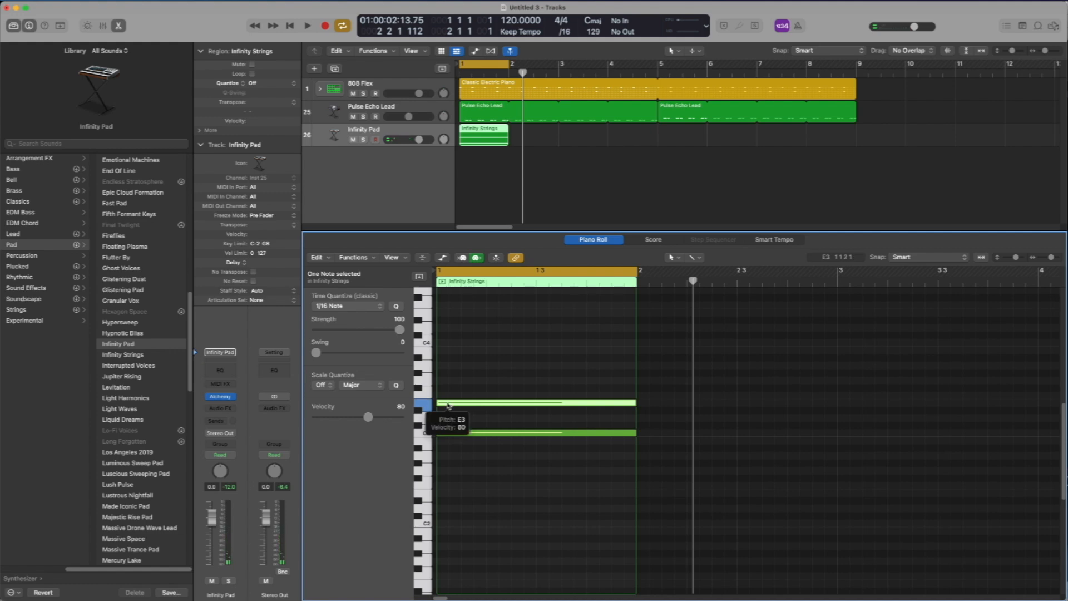
Audition the keys upward from E3 and add a one-bar G3 note to complete the chord
left_click(425, 404)
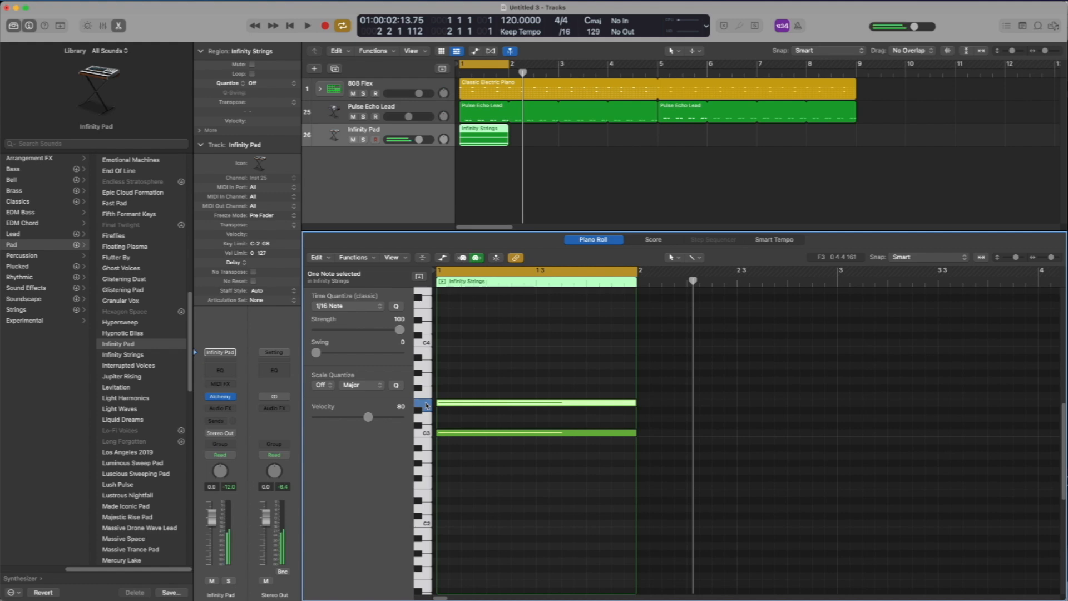
left_click(425, 405)
left_click(423, 393)
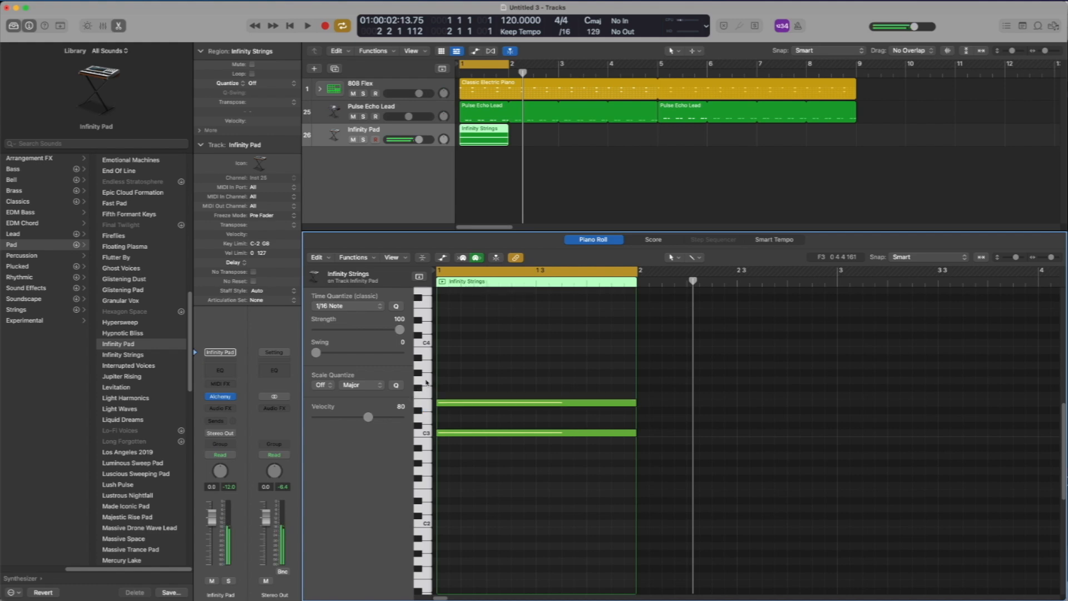
left_click(439, 381, "super")
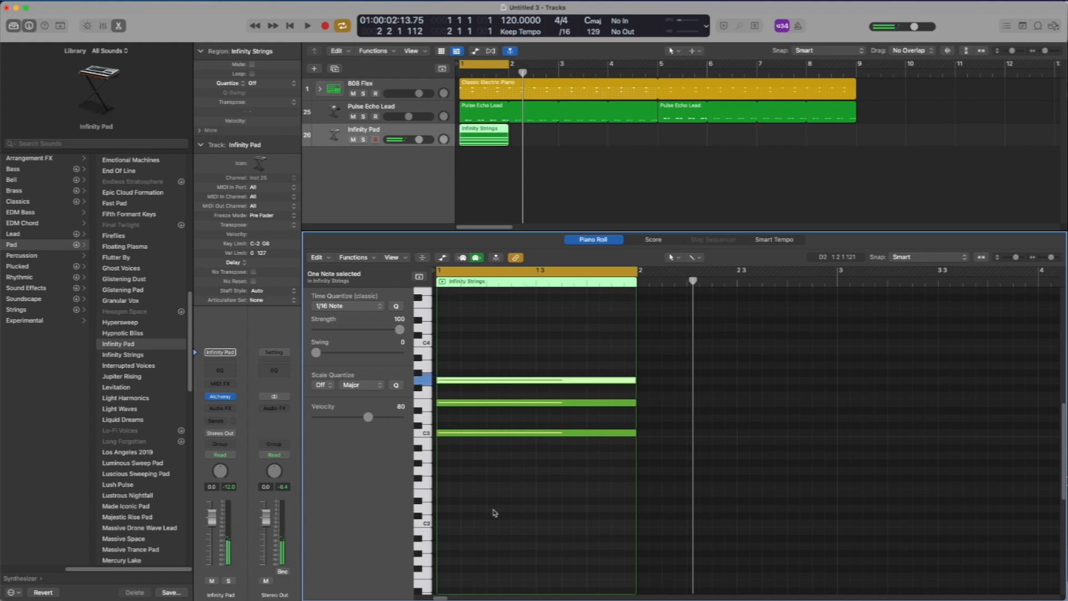
Select all three chord notes in the Piano Roll and play the cycled bar
left_click(502, 324)
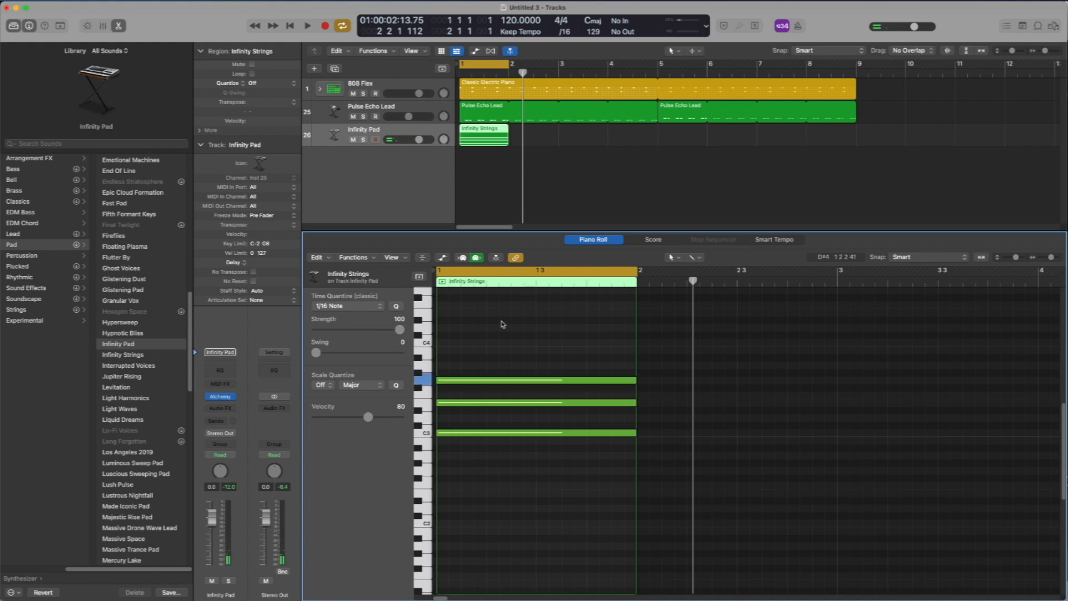
left_click_drag(502, 323, 535, 477)
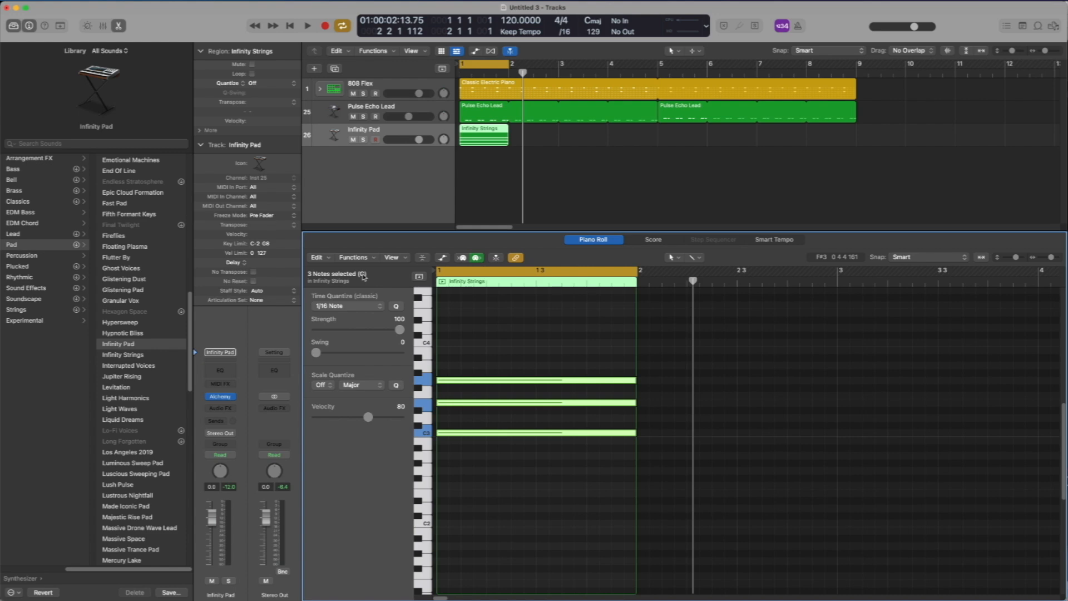
key("space")
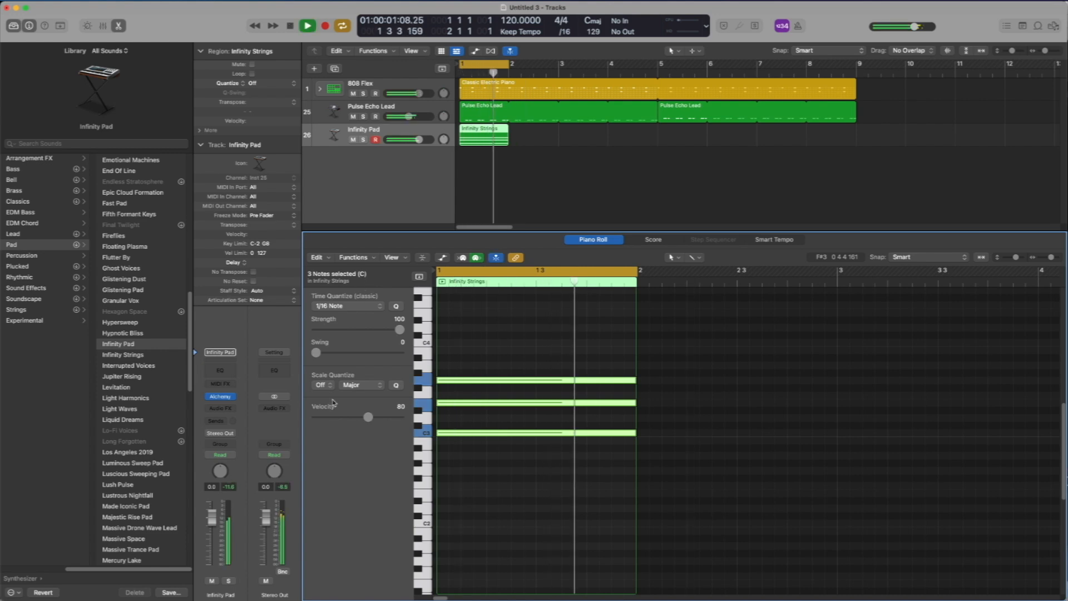
key("space")
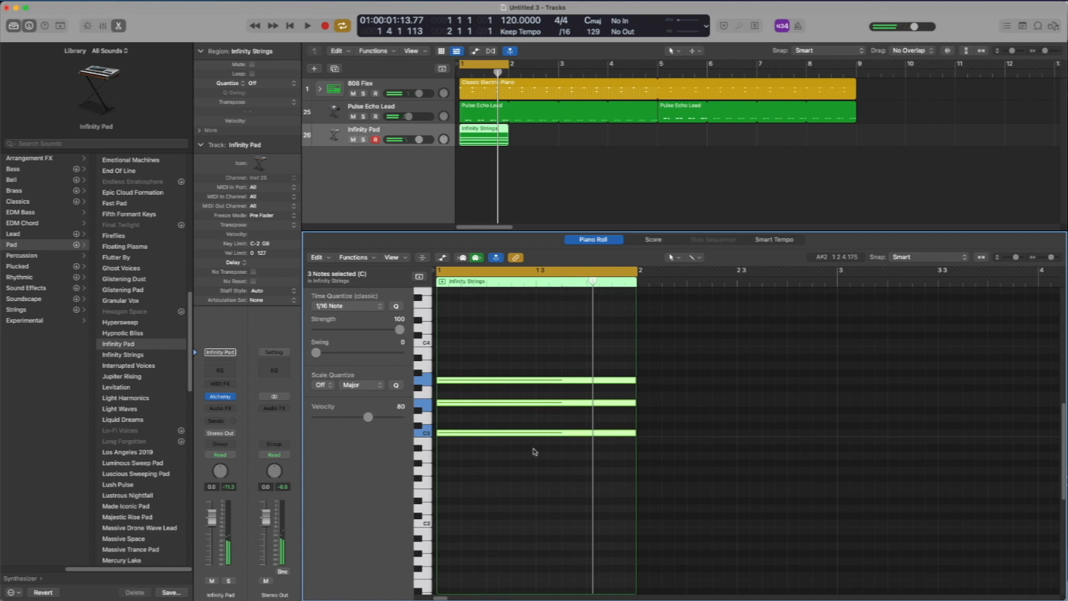
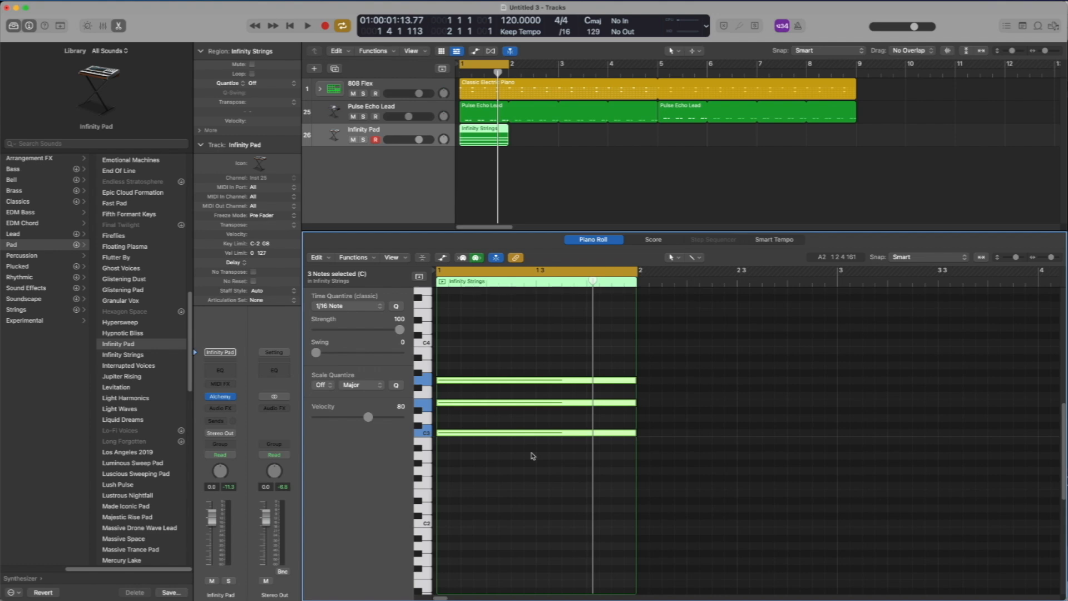
Lower the chord's middle note from E3 to D#3, audition the neighbouring keys, and play the cycled bar
left_click(456, 403)
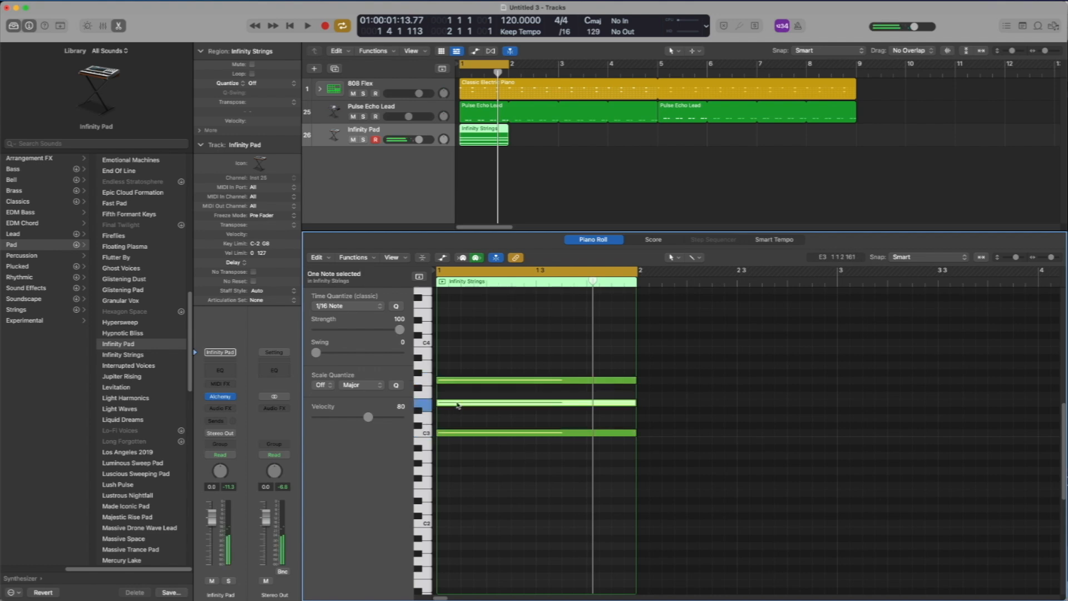
left_click(457, 404)
left_click_drag(456, 403, 412, 411)
left_click(428, 418)
left_click(421, 411)
left_click(424, 406)
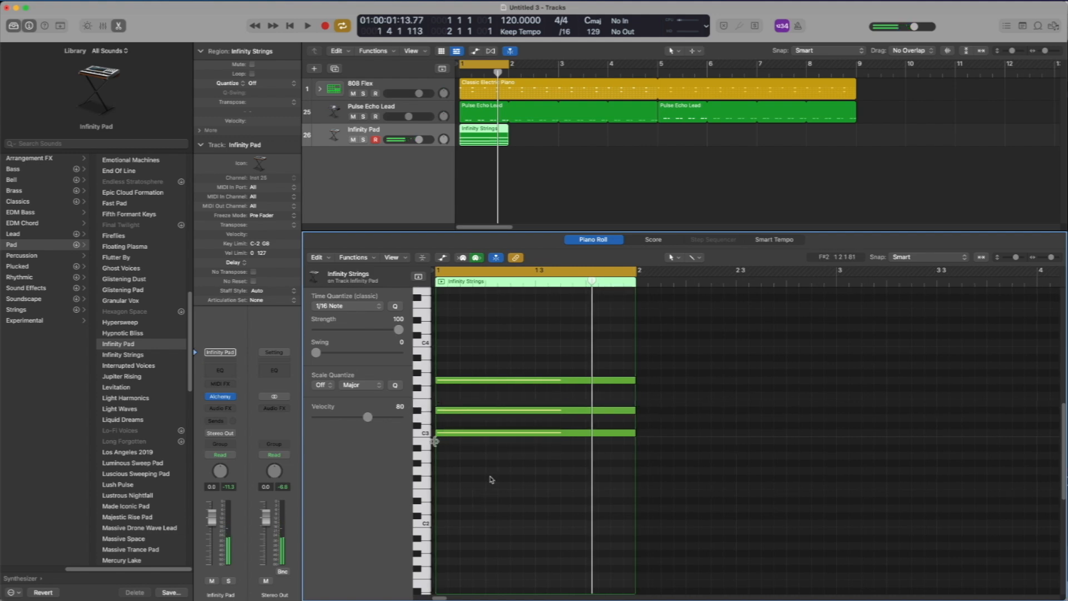
left_click(494, 432)
key("space")
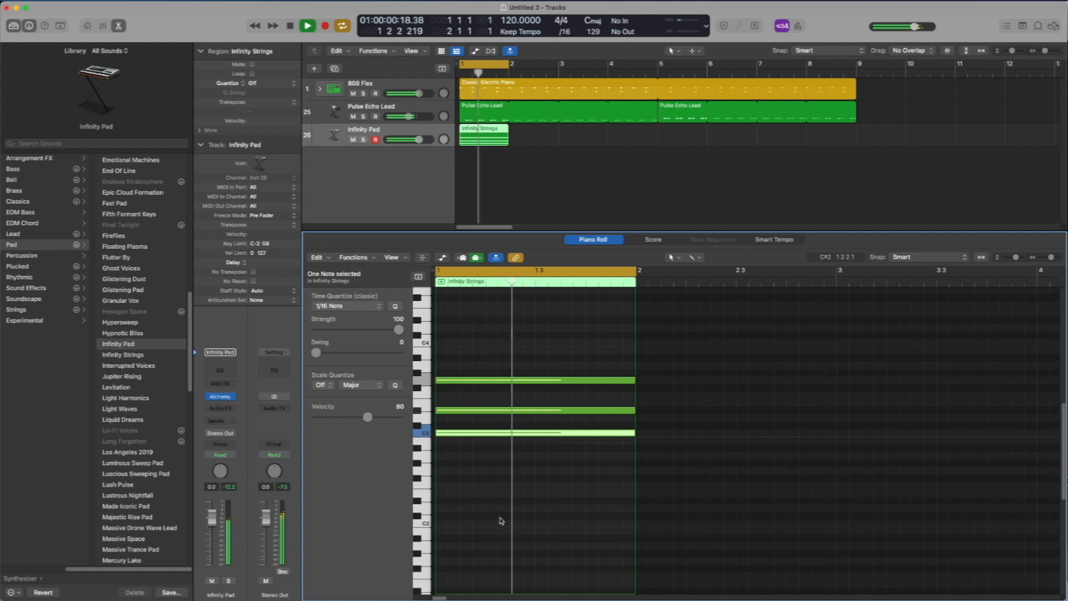
key("space")
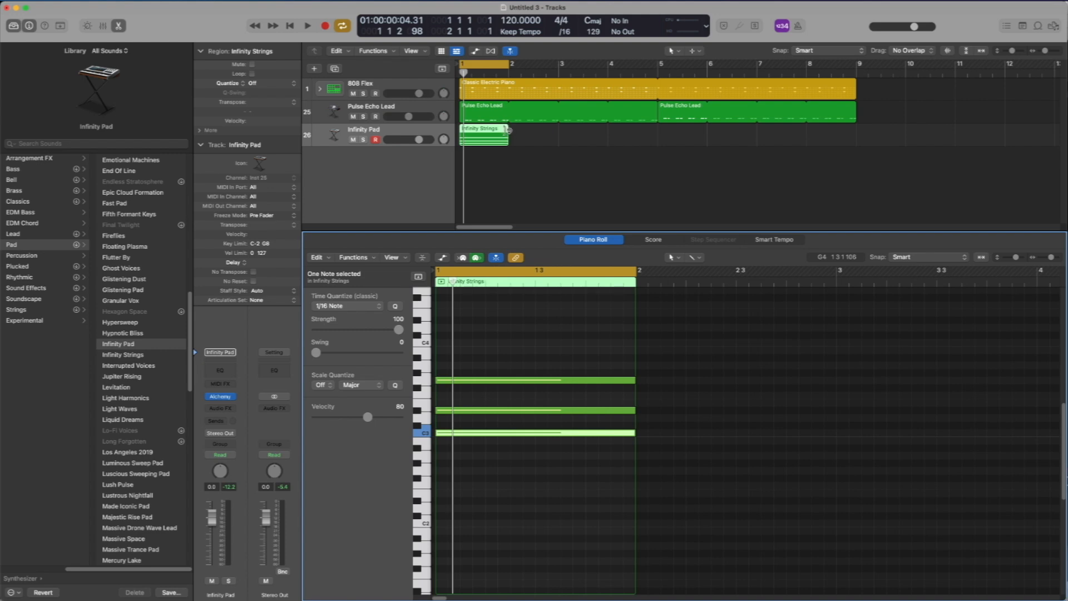
Loop the Infinity Strings region through the end of bar 4 and copy the looped region to bar 5
left_click_drag(508, 130, 657, 138)
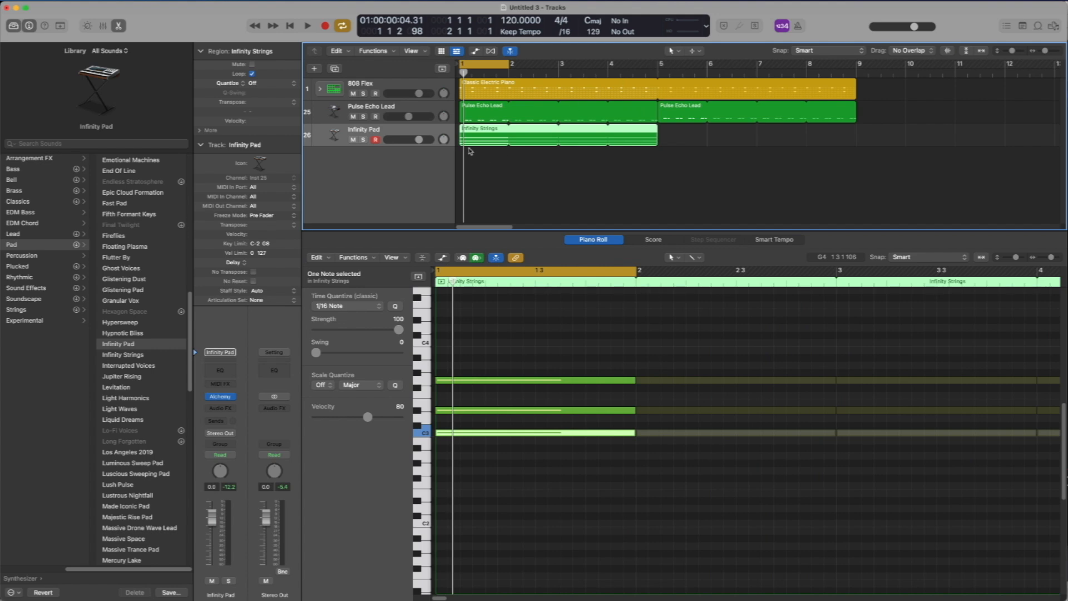
left_click_drag(471, 136, 671, 132)
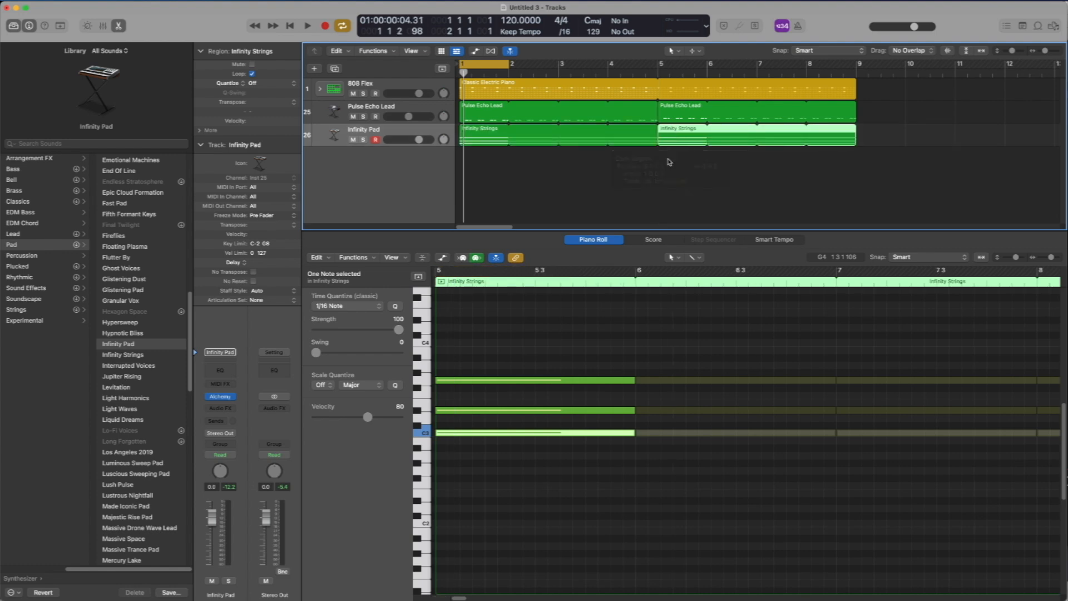
left_click(678, 186)
left_click(672, 136)
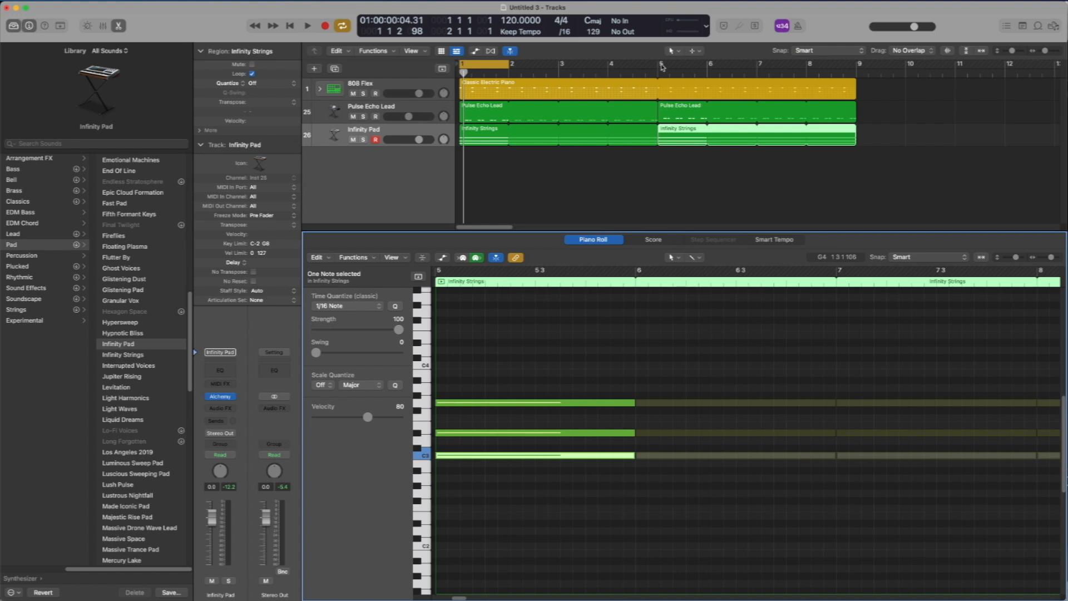
Move the one-bar cycle range to bar 5 and play the copied pad region with the other tracks
left_click_drag(663, 67, 677, 70)
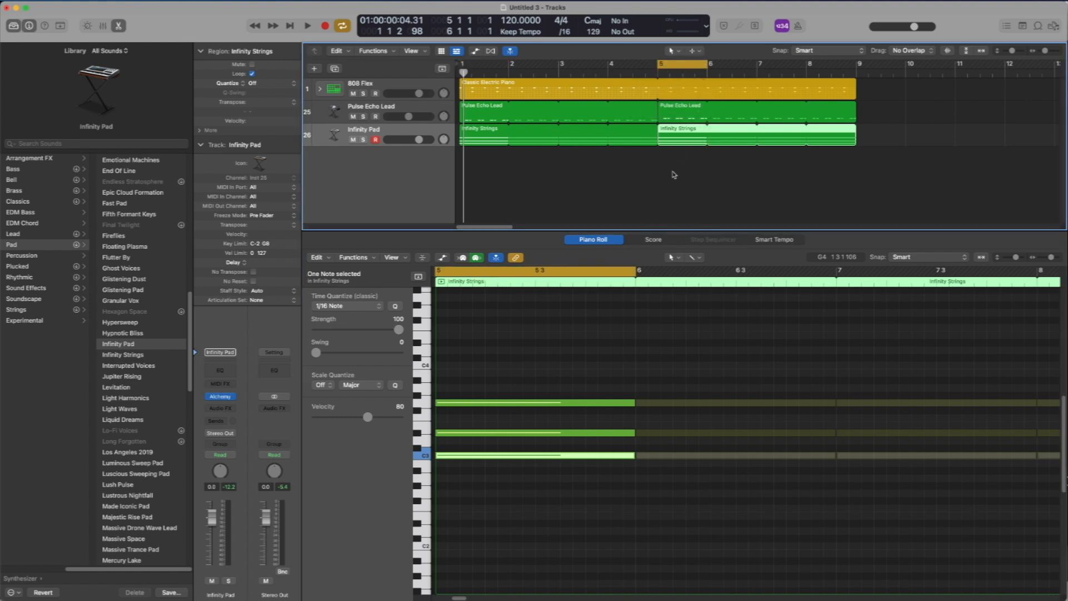
key("space")
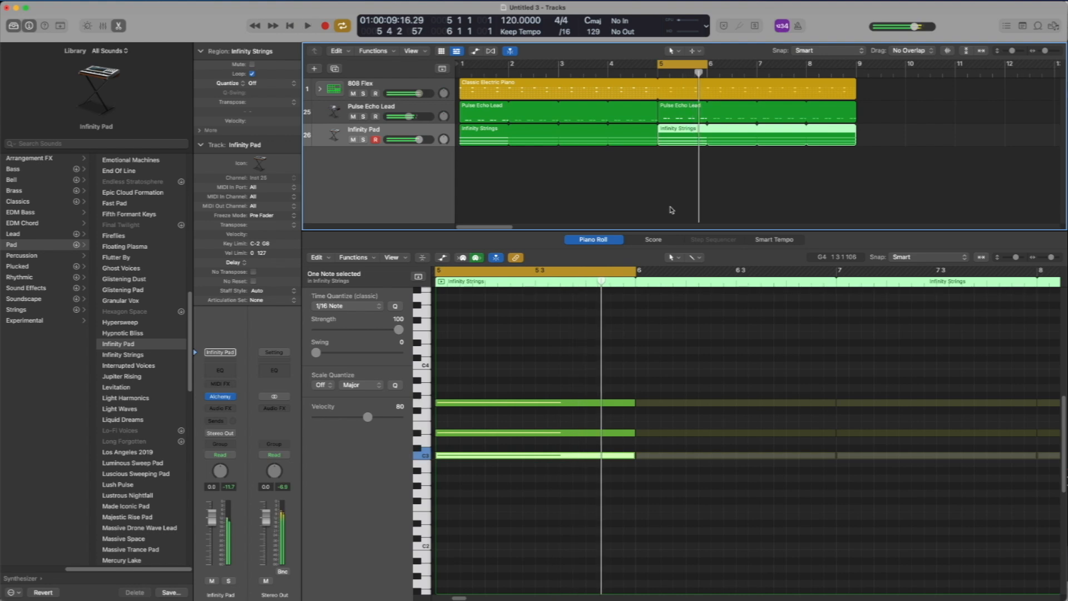
key("space")
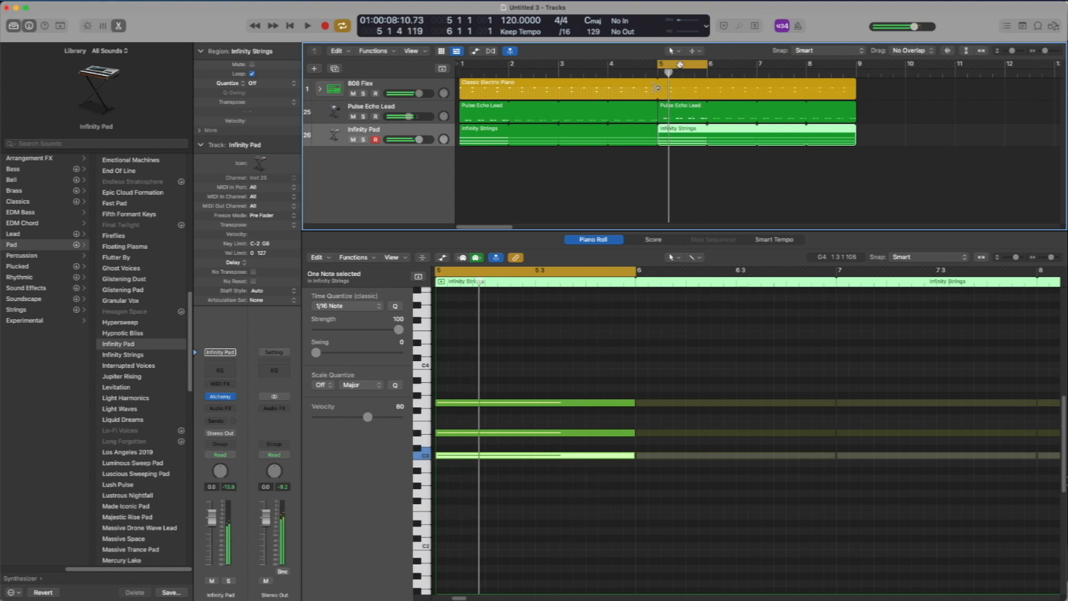
Move the cycle range back to bar 1 and play the original pad chord with the other tracks
left_click_drag(679, 65, 473, 88)
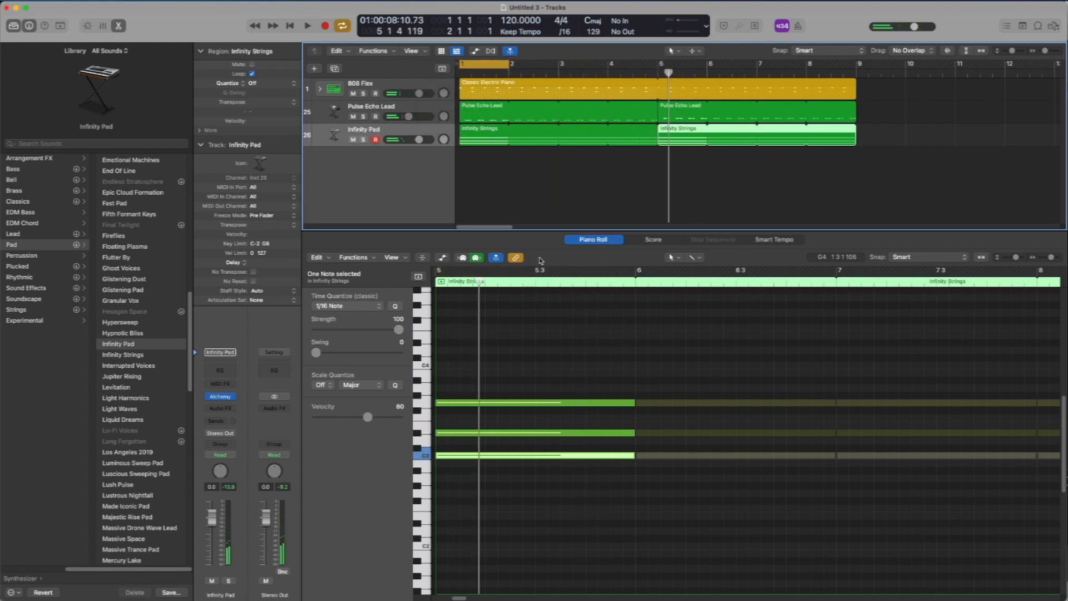
key("space")
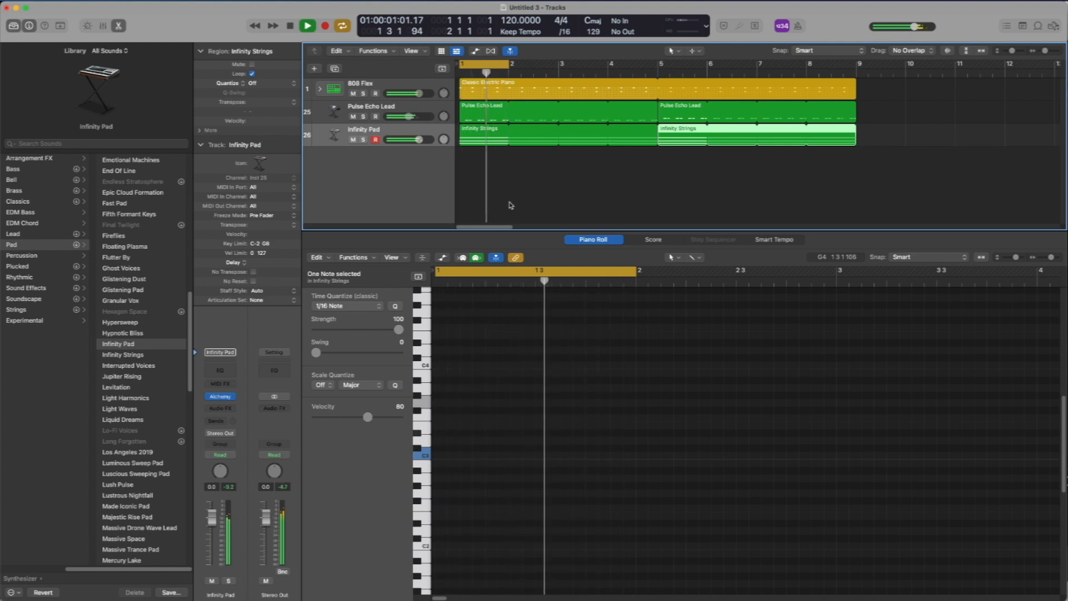
key("space")
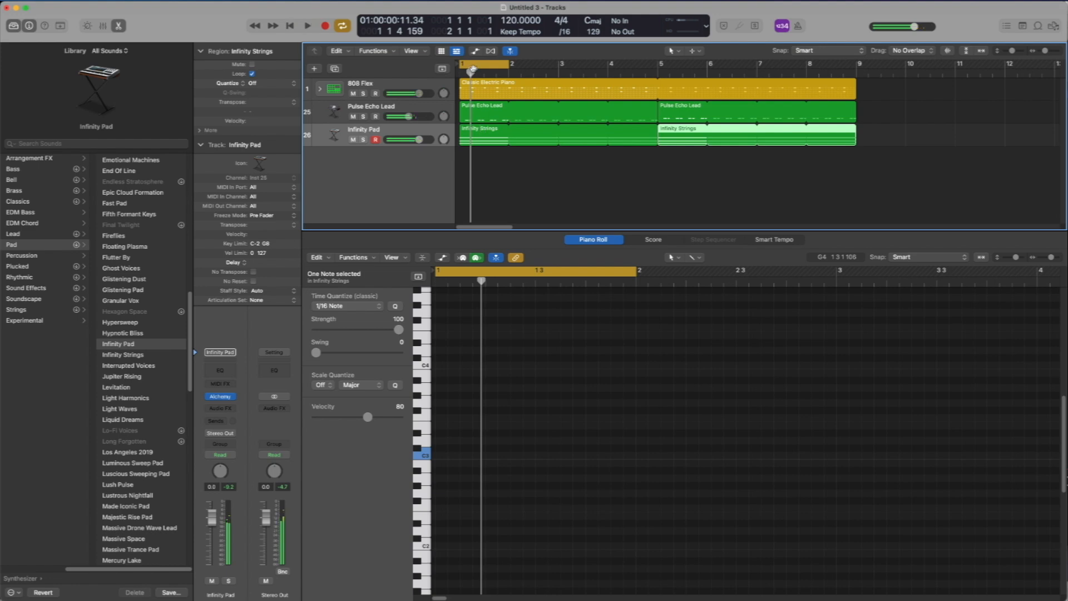
Move the one-bar cycle range back to bar 5 and play the copied pad region against the other tracks
left_click_drag(474, 65, 672, 63)
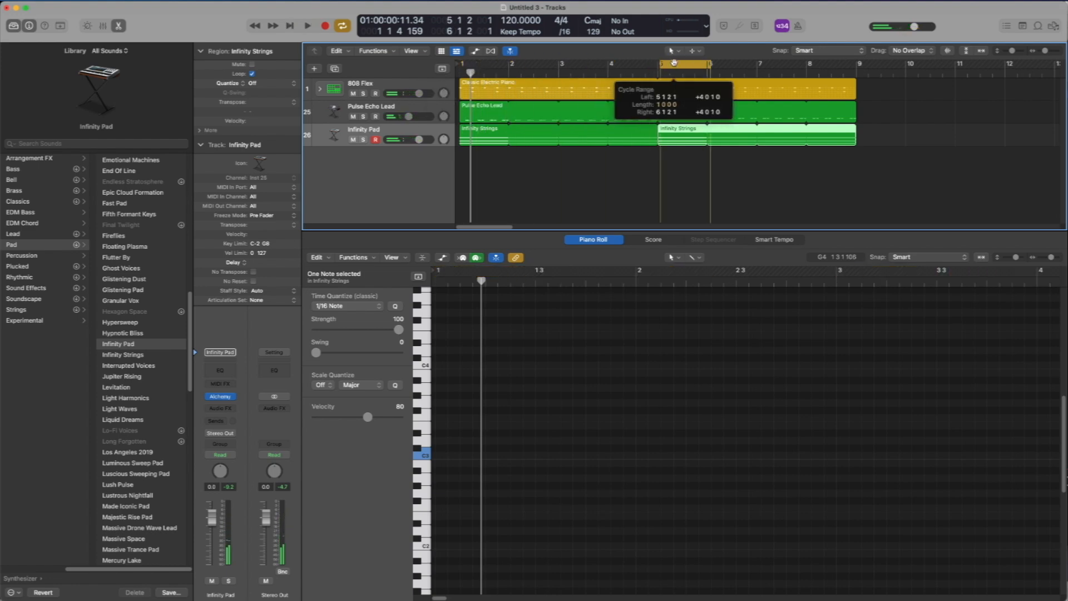
key("space")
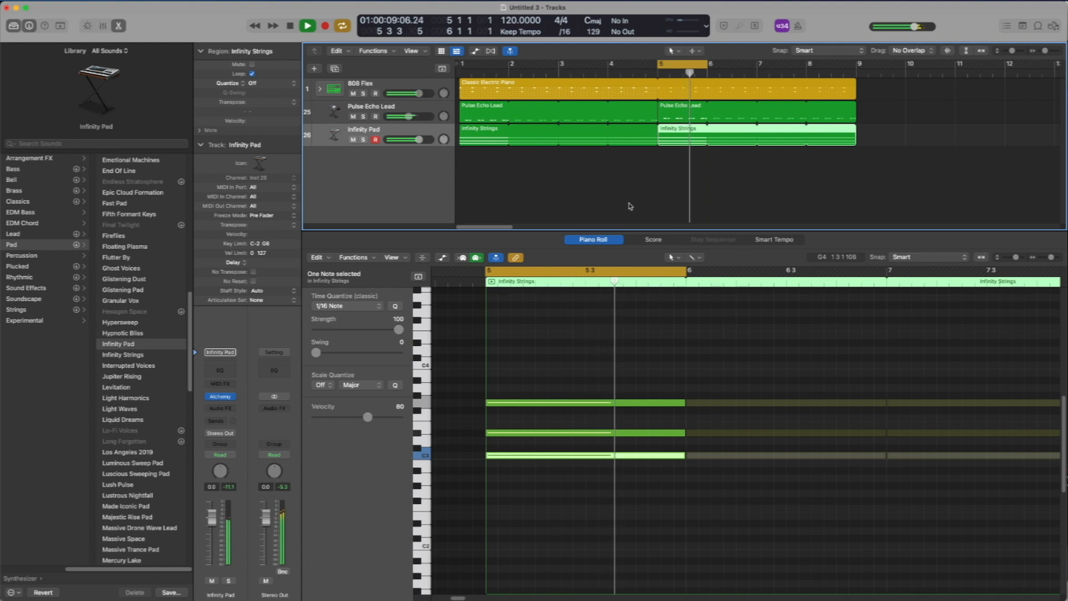
key("space")
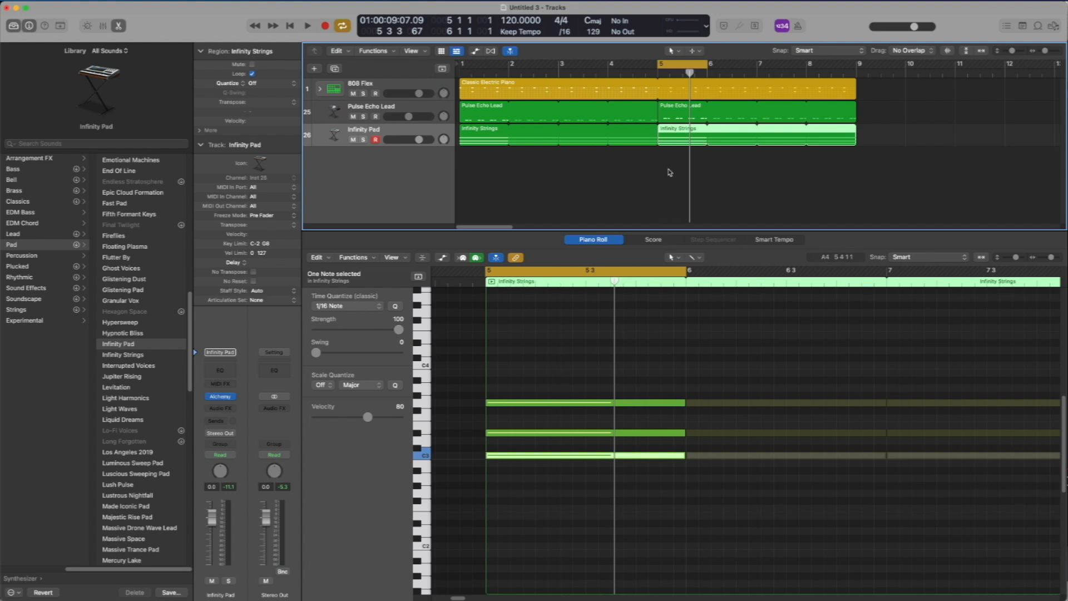
Open the Infinity Strings region at bar 5 in the Piano Roll and delete its three chord notes
left_click(677, 155)
left_click(678, 137)
key("e")
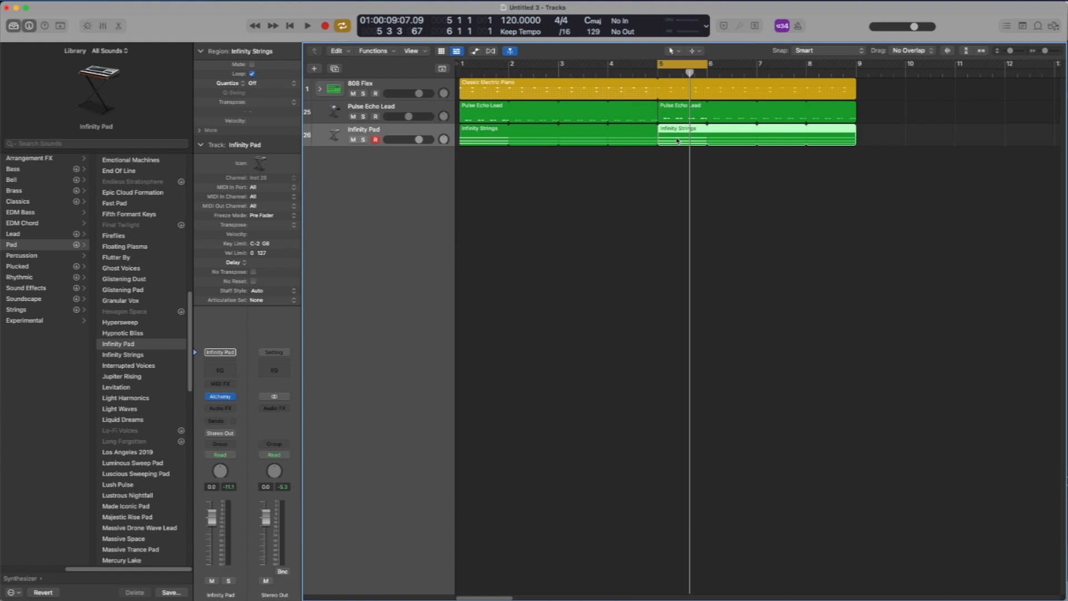
double_click(677, 141)
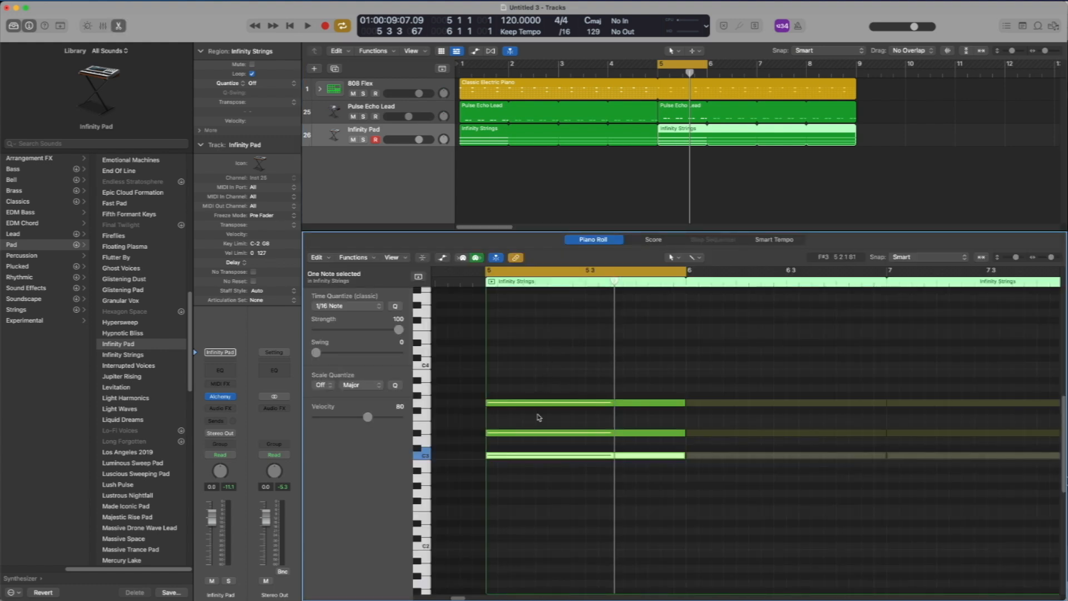
left_click(473, 140)
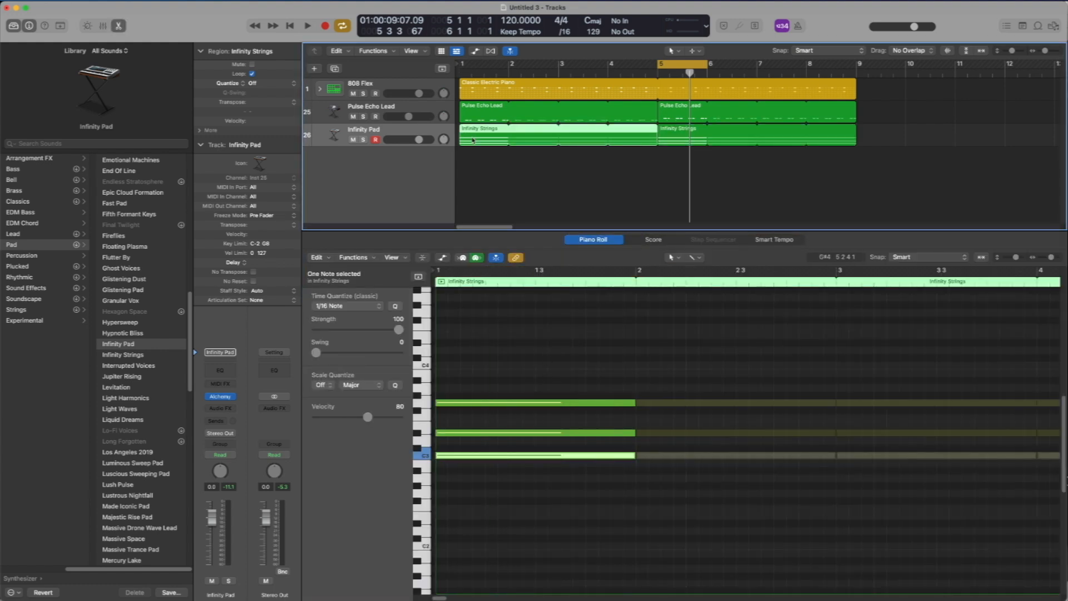
left_click(673, 138)
left_click(676, 73)
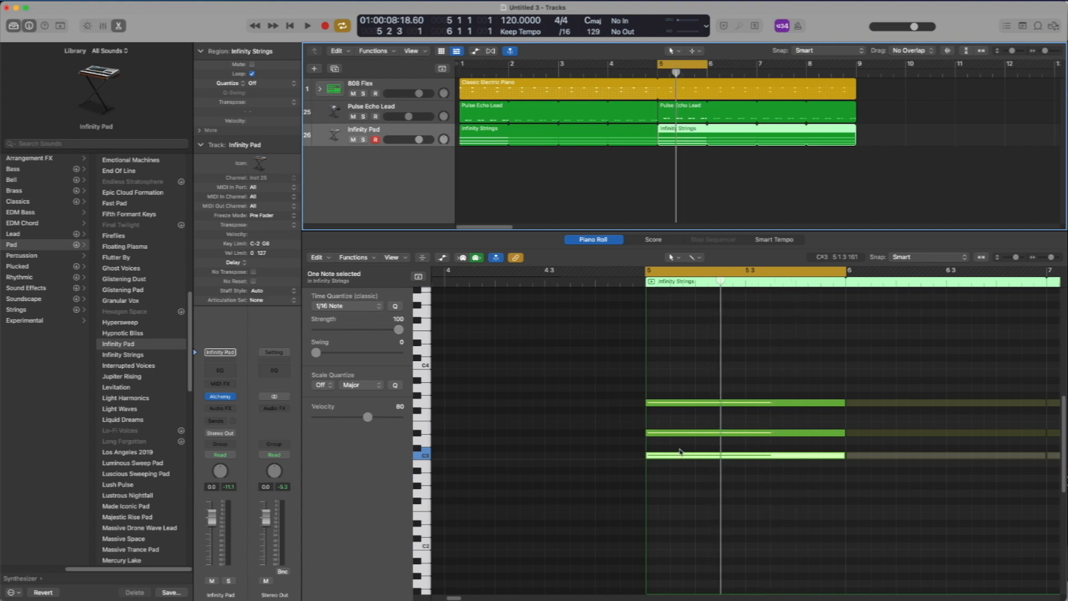
left_click_drag(679, 377, 704, 536)
key("Delete")
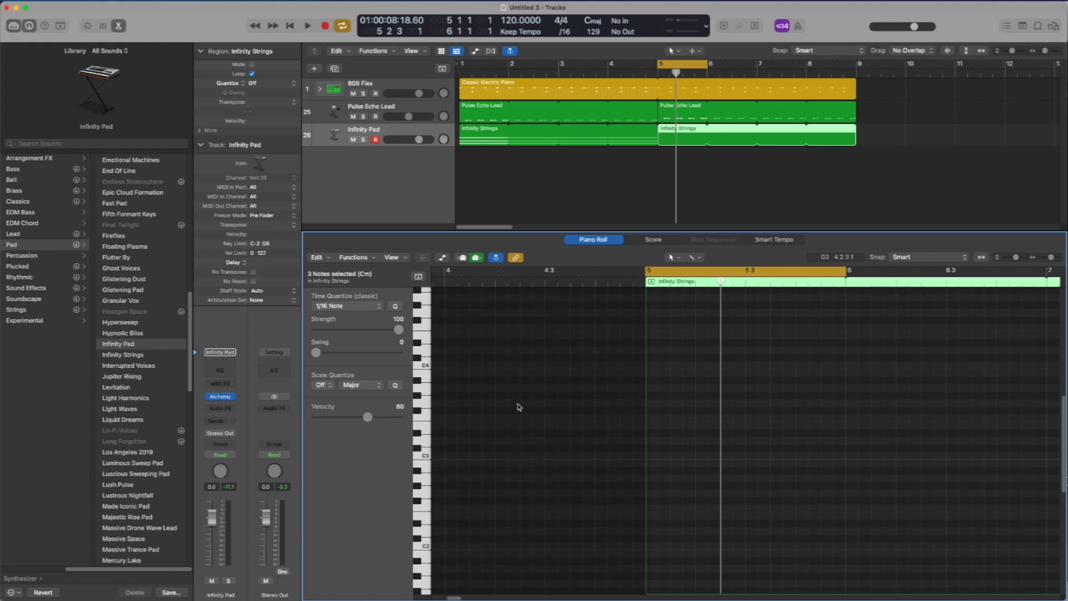
Build a one-bar G major chord at bar 5 from the notes G3, B3 and D4, auditioning keys for each pitch
left_click(424, 402)
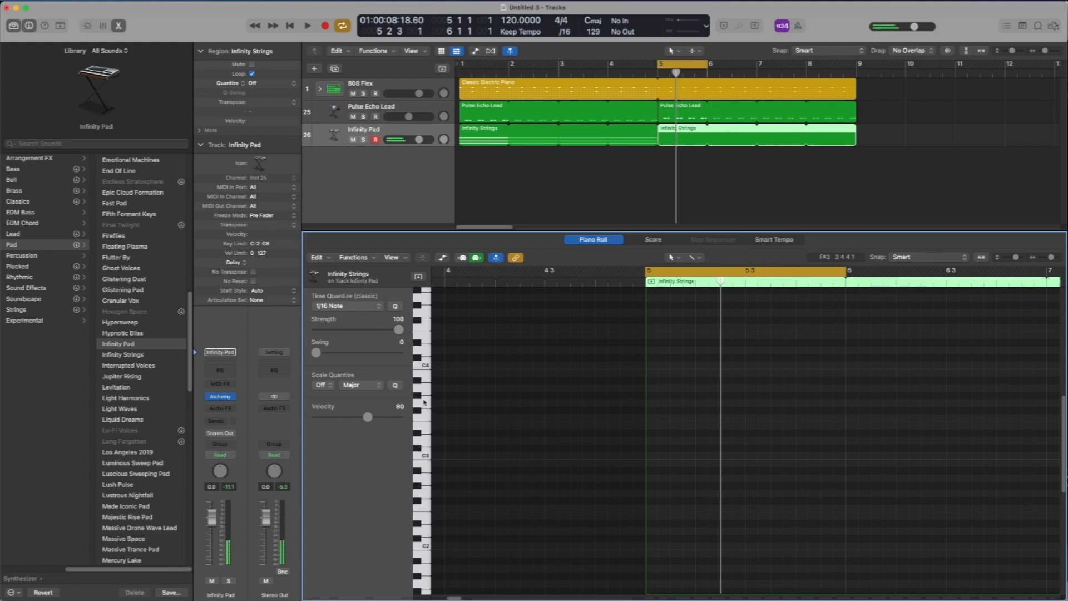
left_click(426, 406)
left_click(655, 393)
left_click_drag(656, 392, 660, 401)
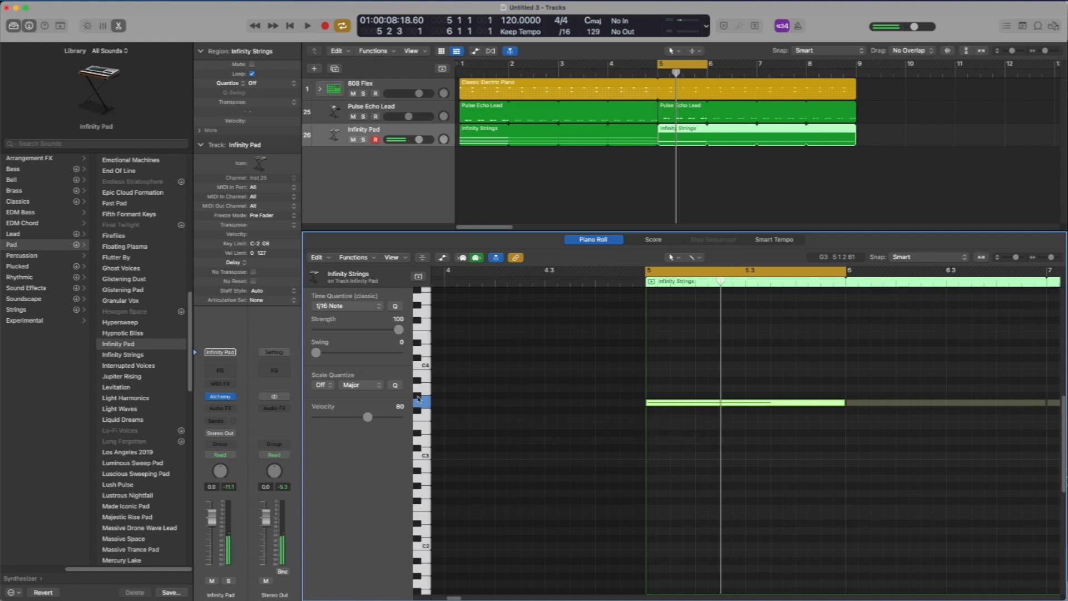
left_click(421, 389)
left_click(649, 373, "super")
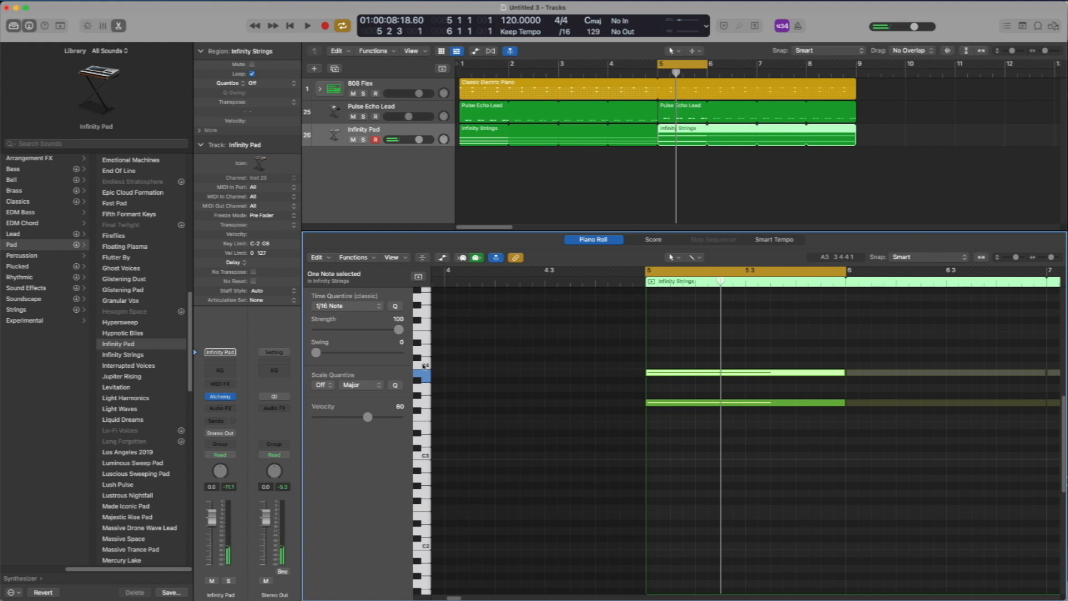
left_click(425, 366)
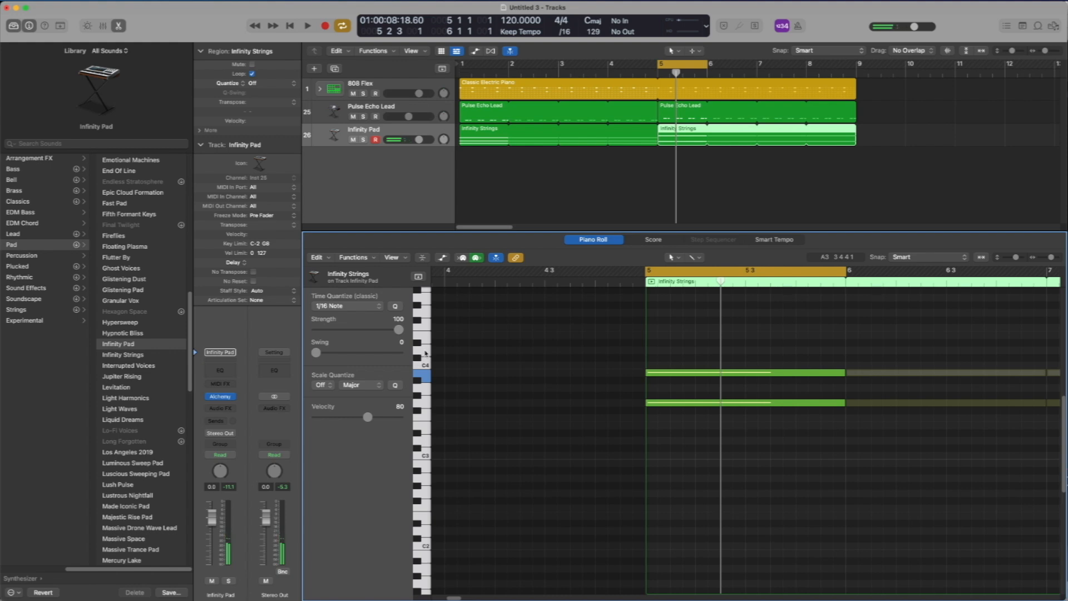
left_click(426, 353)
left_click(652, 351, "super")
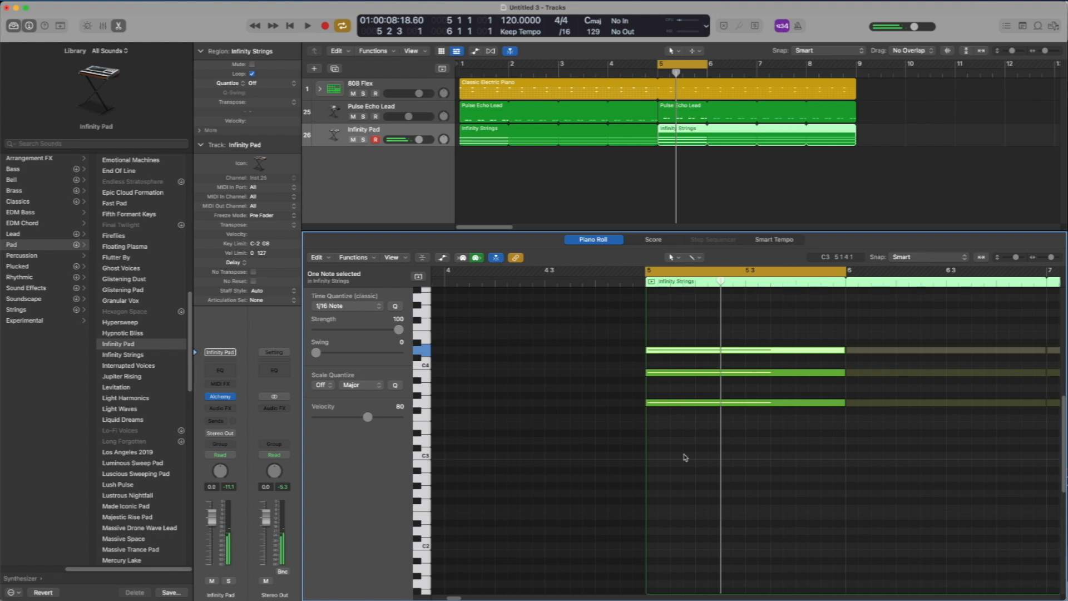
Audition the G major chord's notes singly and together, and play the cycled bar with the other tracks
left_click(688, 428)
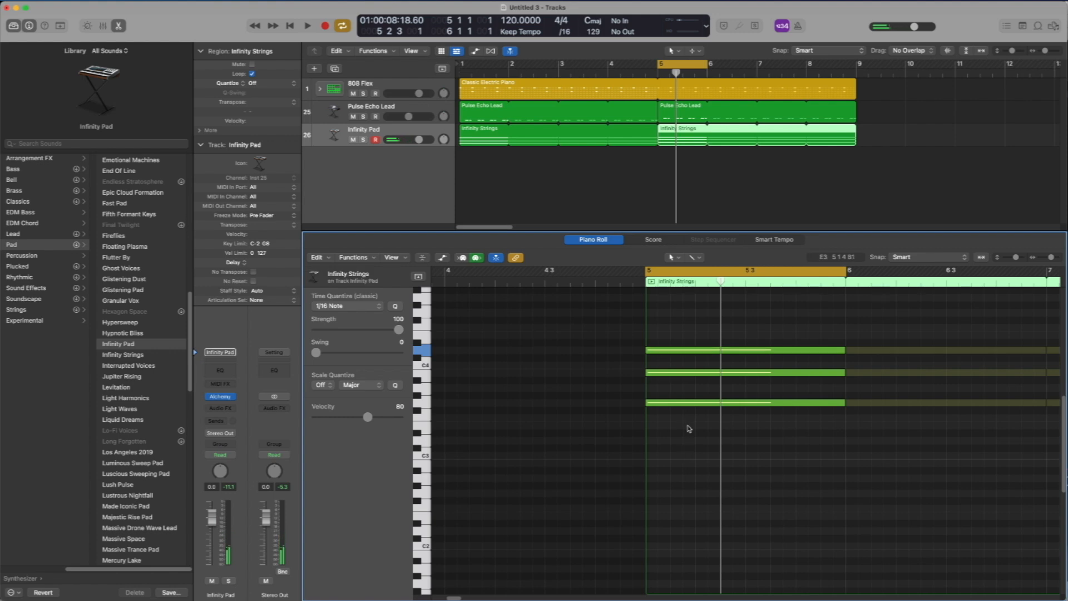
left_click(690, 403)
left_click(689, 373)
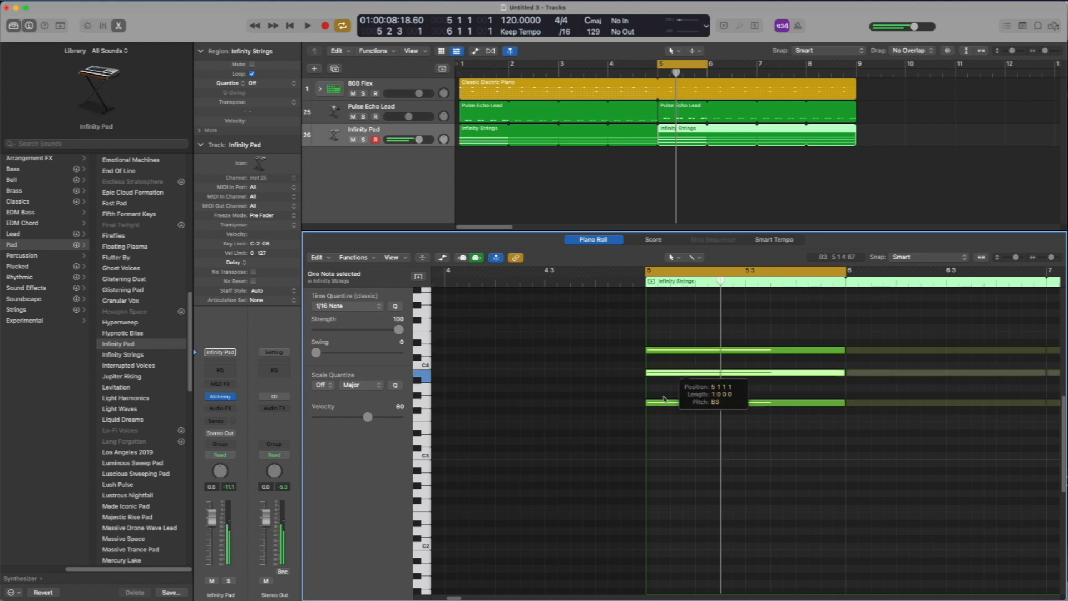
left_click(686, 350)
left_click(689, 373, "shift")
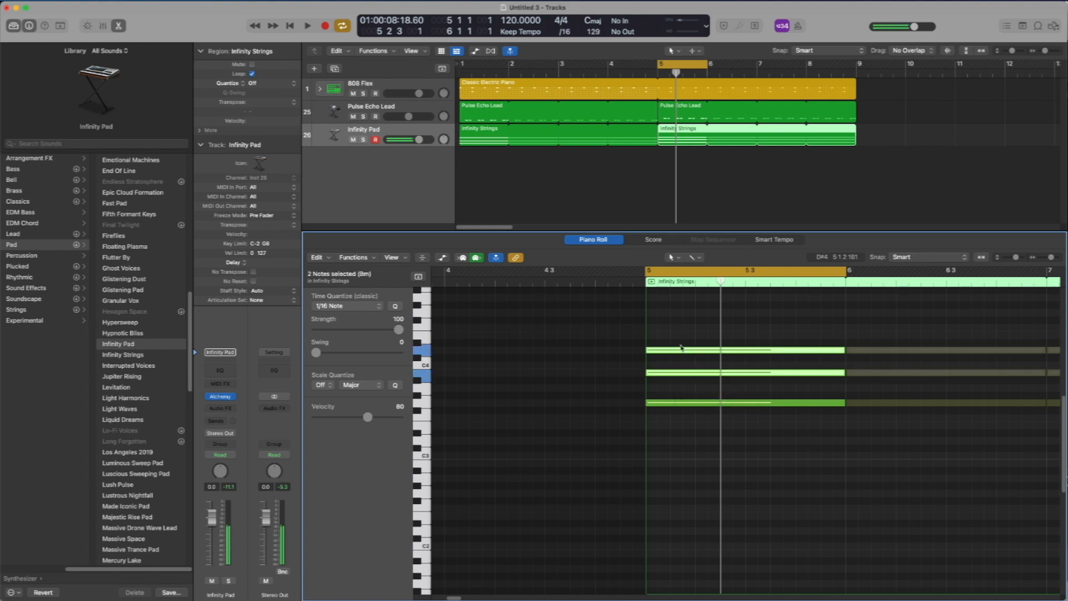
left_click_drag(687, 309, 711, 434)
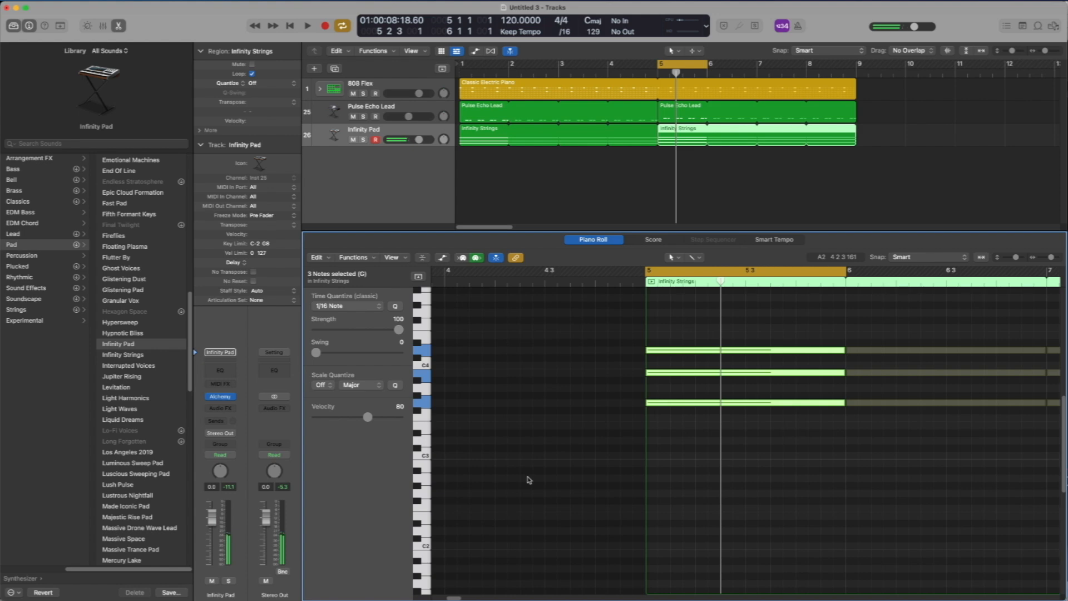
key("space")
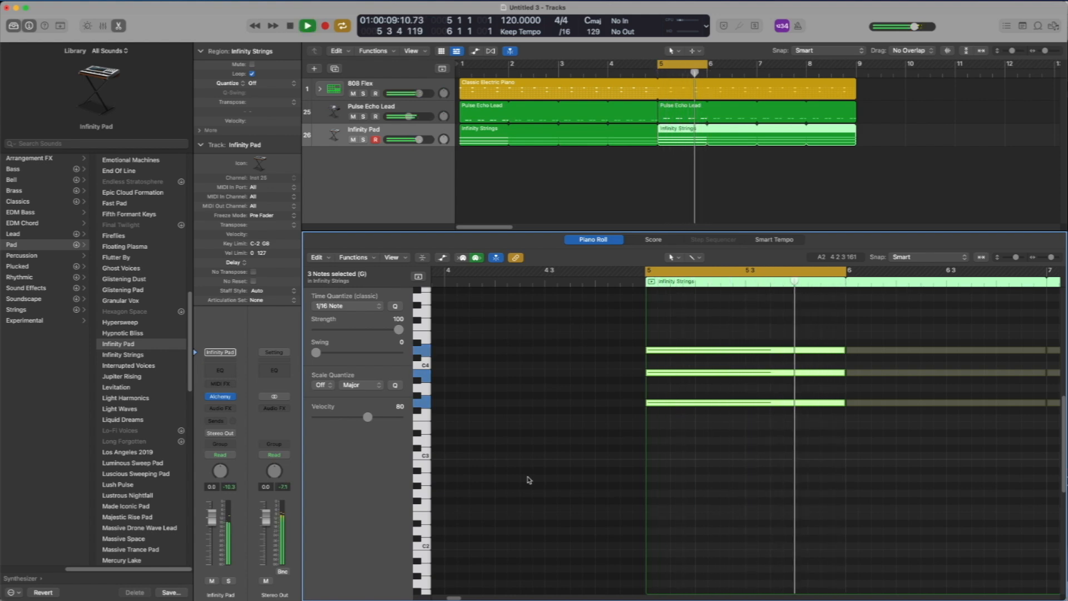
key("space")
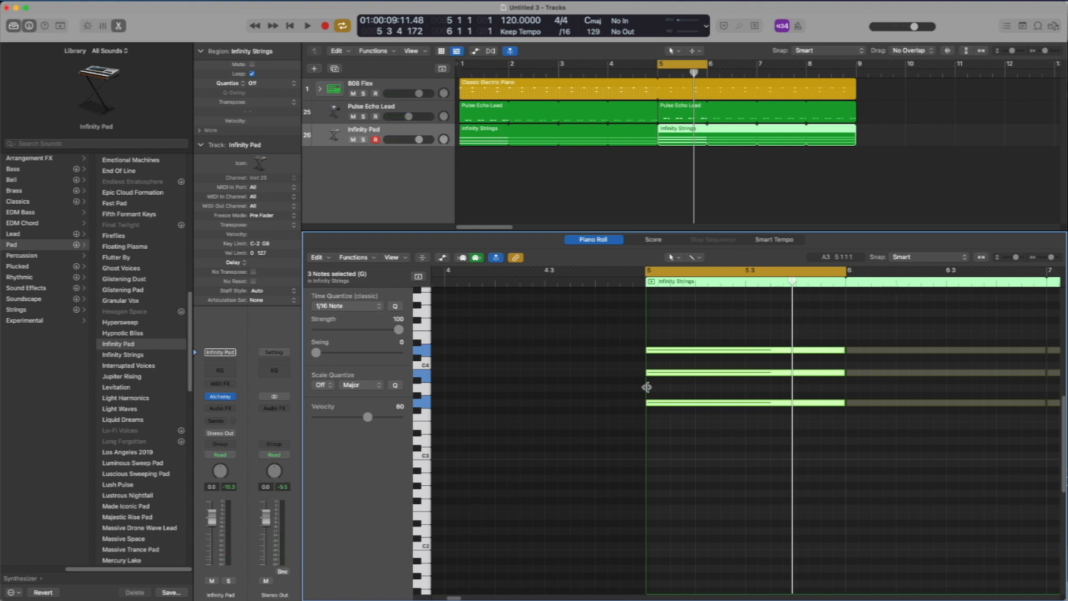
Lower the middle note of the bar 5 chord by one semitone to A#3
left_click(669, 442)
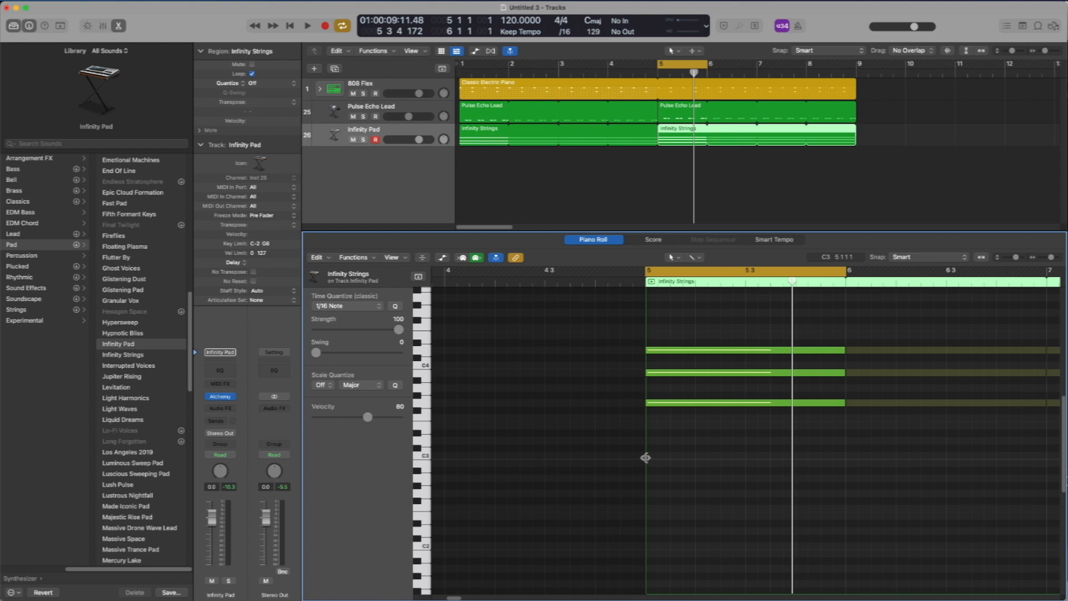
left_click(670, 373)
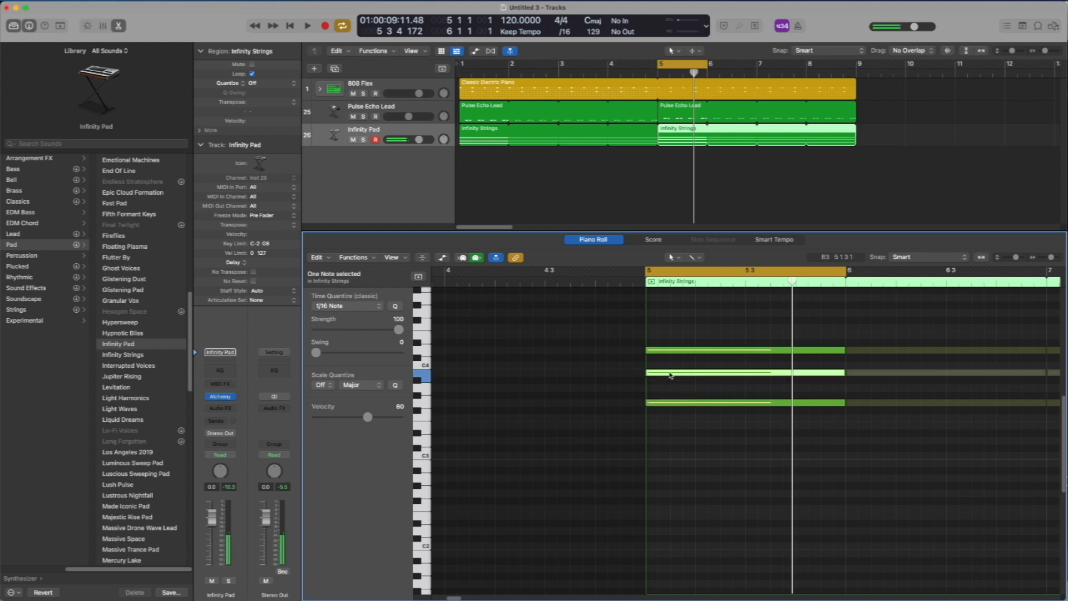
mouse_move(671, 373)
left_mouse_down()
mouse_move(674, 404)
mouse_move(670, 381)
left_mouse_up()
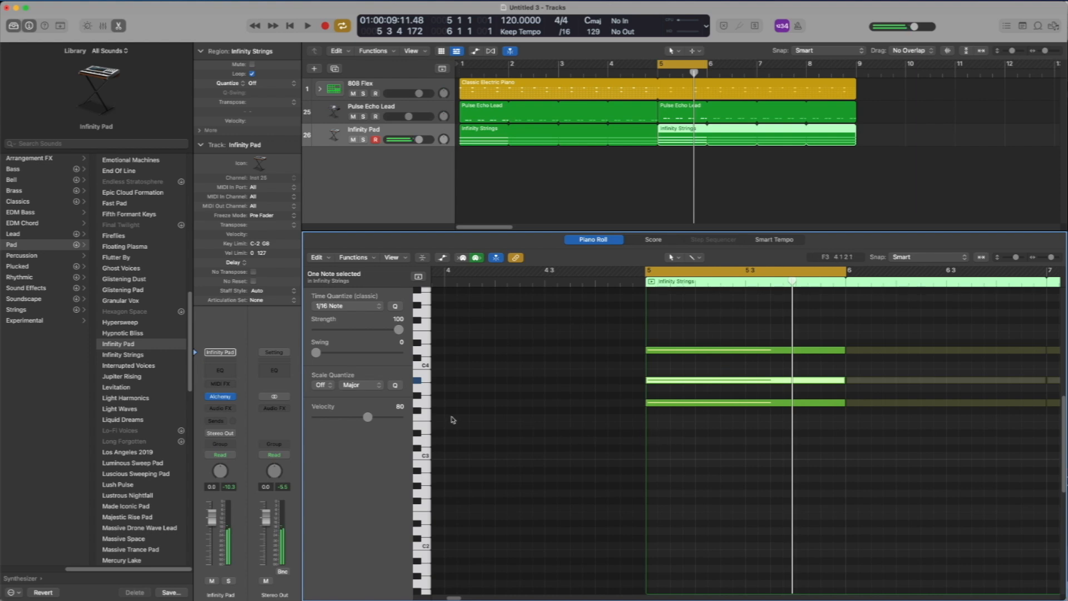
left_click(680, 422)
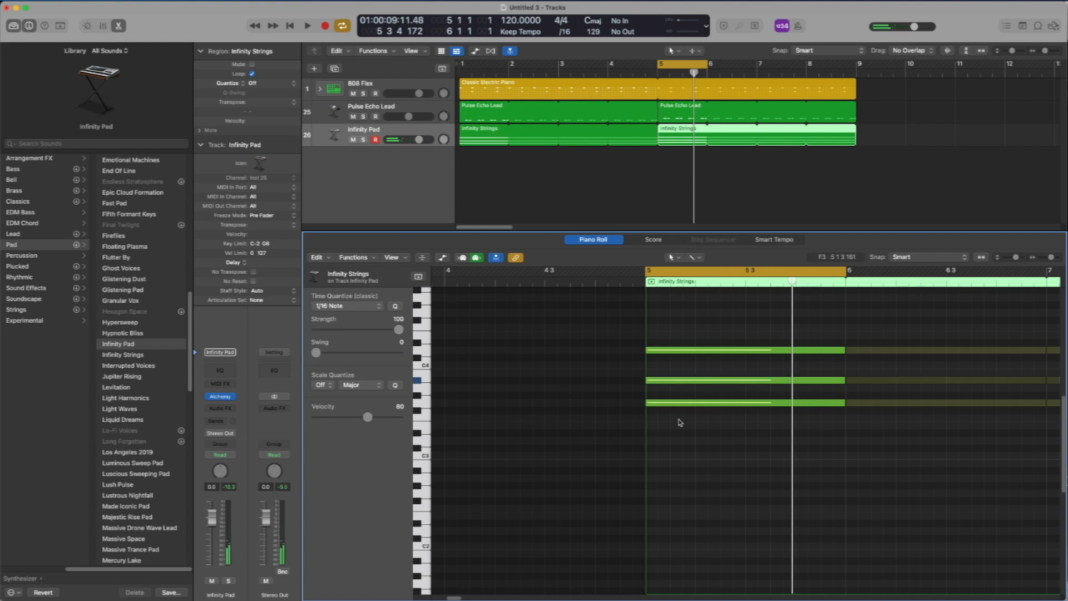
Audition the bar 5 chord's lower two notes, its upper two notes, and the top D4 on its own
left_click_drag(680, 423, 679, 374)
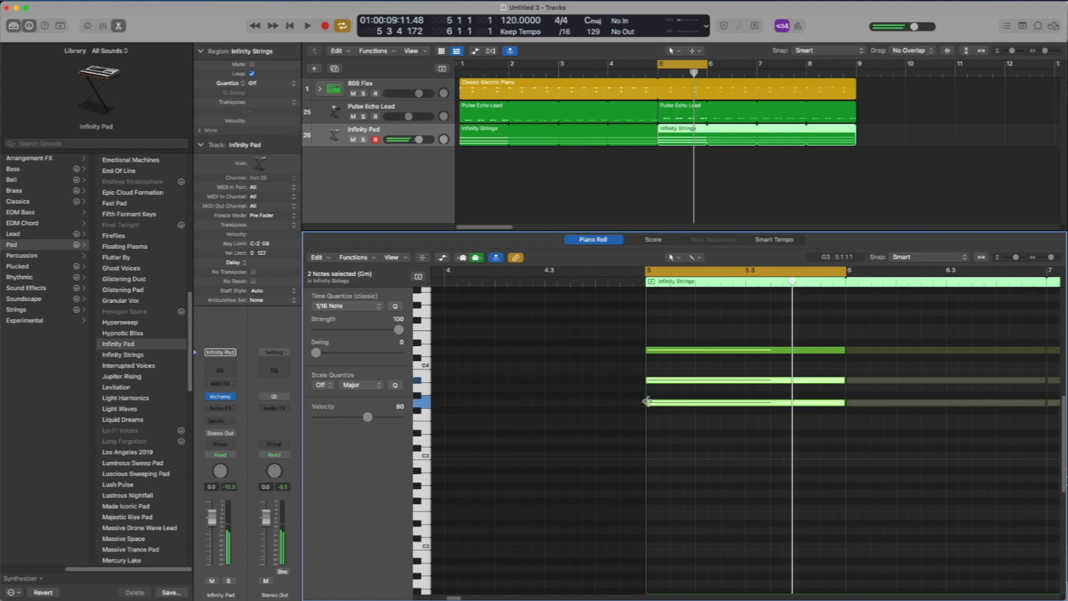
left_click(689, 450)
left_click_drag(679, 387, 679, 339)
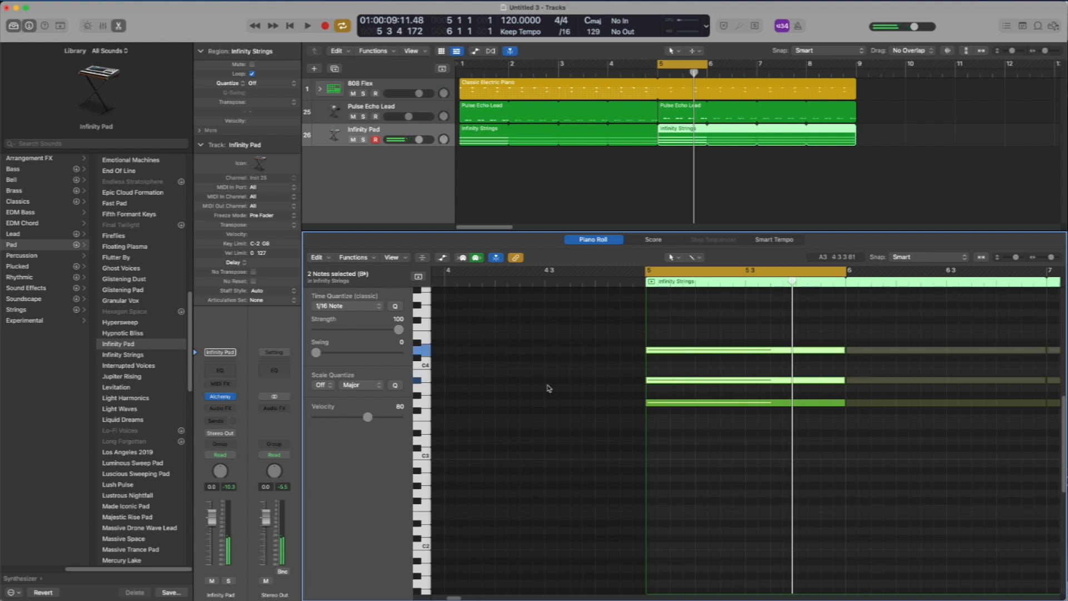
left_click(433, 379)
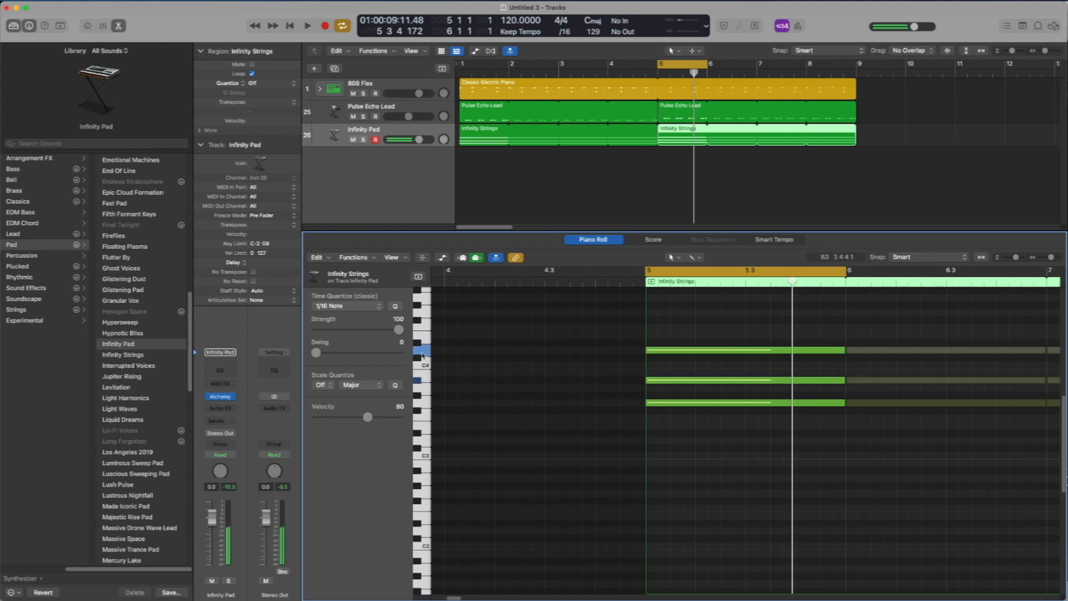
left_click(423, 352)
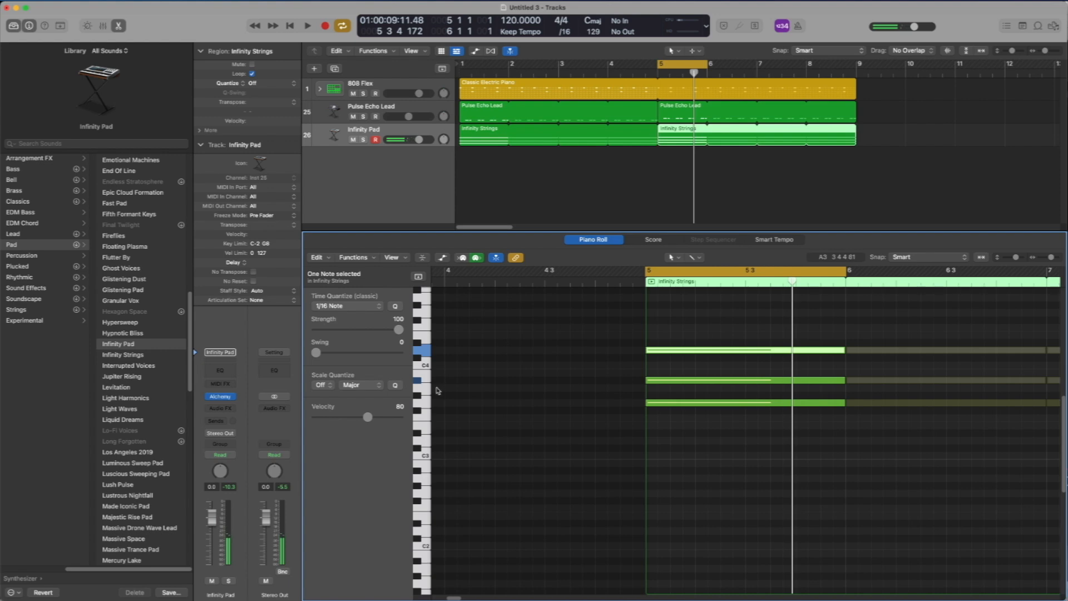
left_click(570, 419)
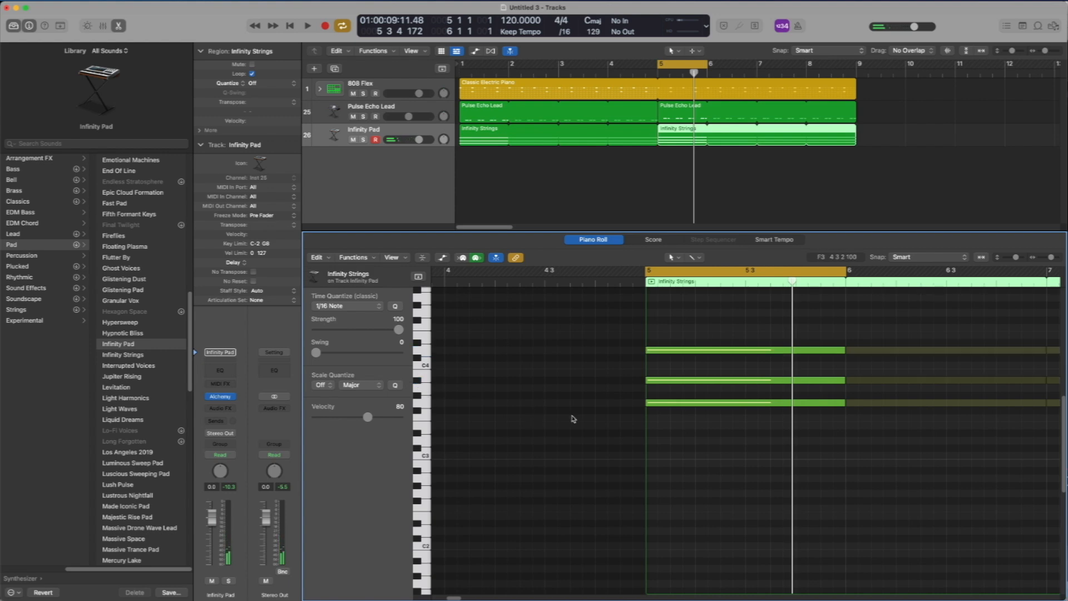
Compare the sound of the chord's G3 root with its A#3 minor third on the piano keyboard
left_click(423, 403)
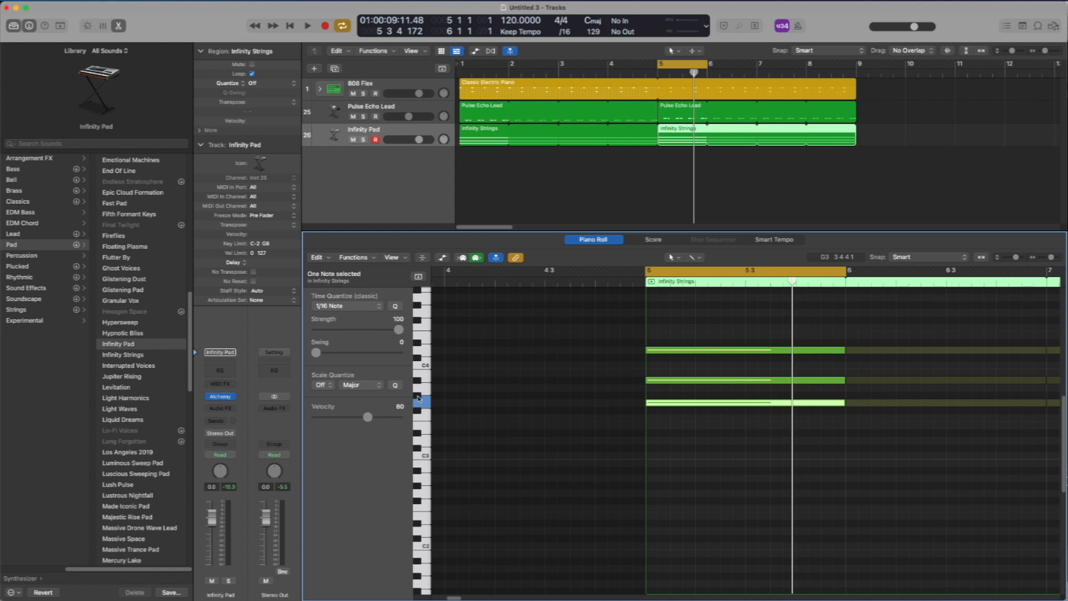
left_click(419, 398)
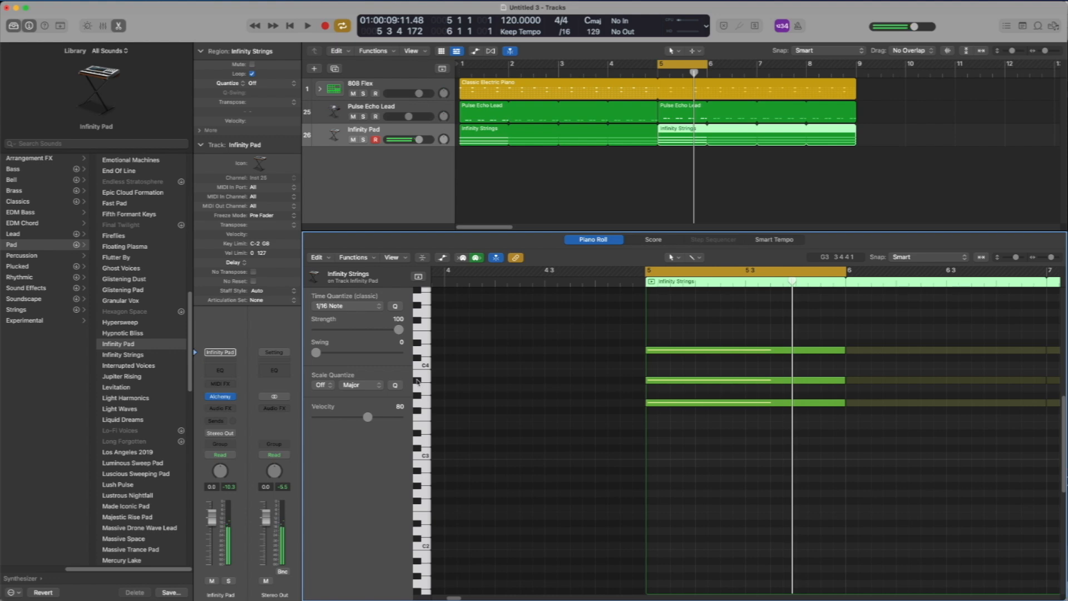
left_click(418, 381)
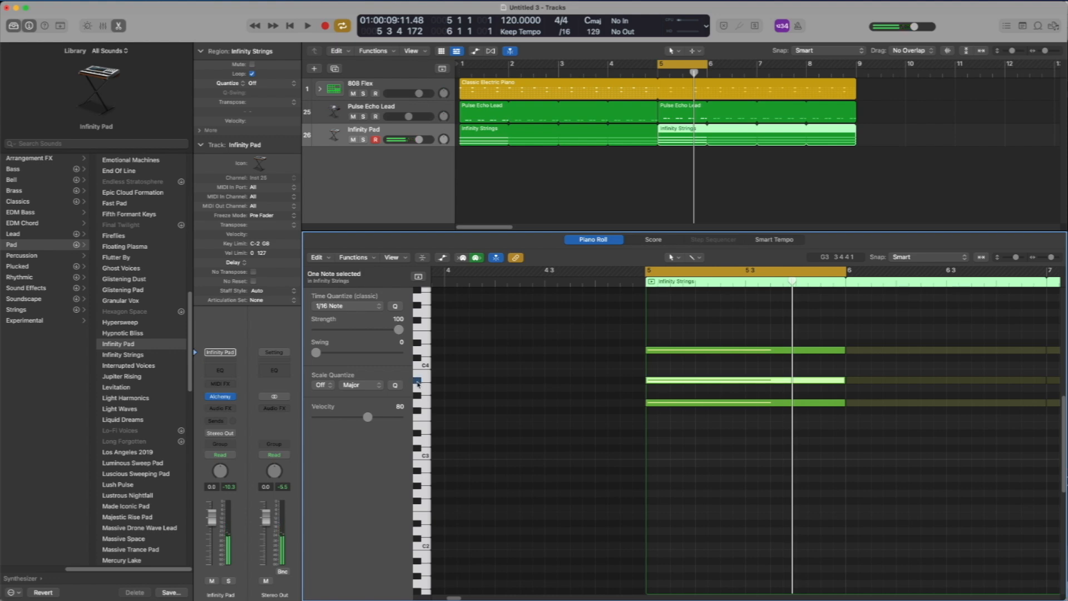
left_click(422, 404)
left_click(418, 381)
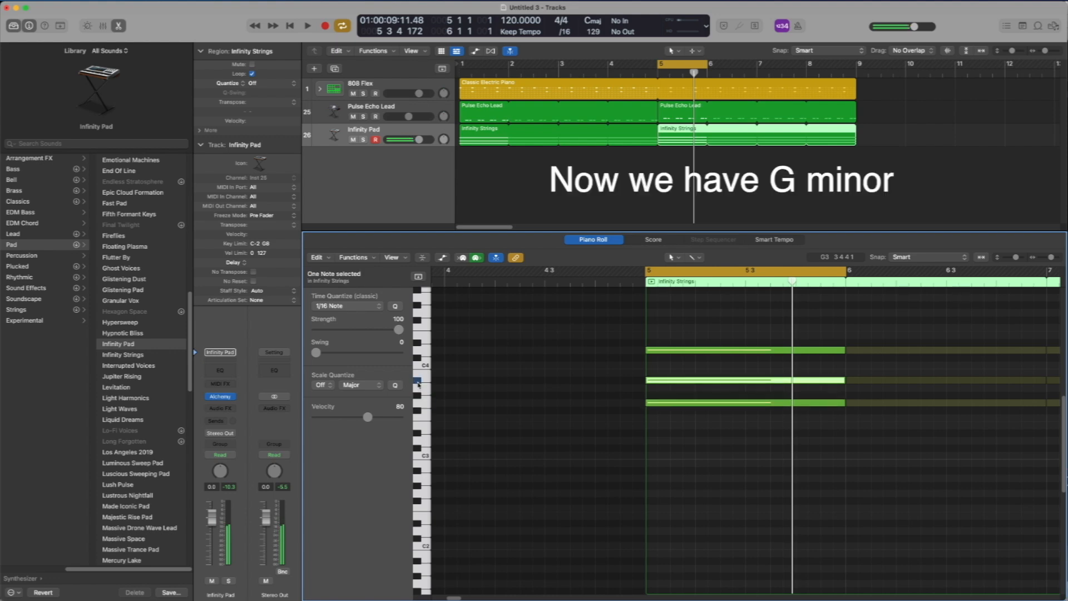
Play the cycled bar with the G minor chord and select both Infinity Strings regions
key("space")
key("space")
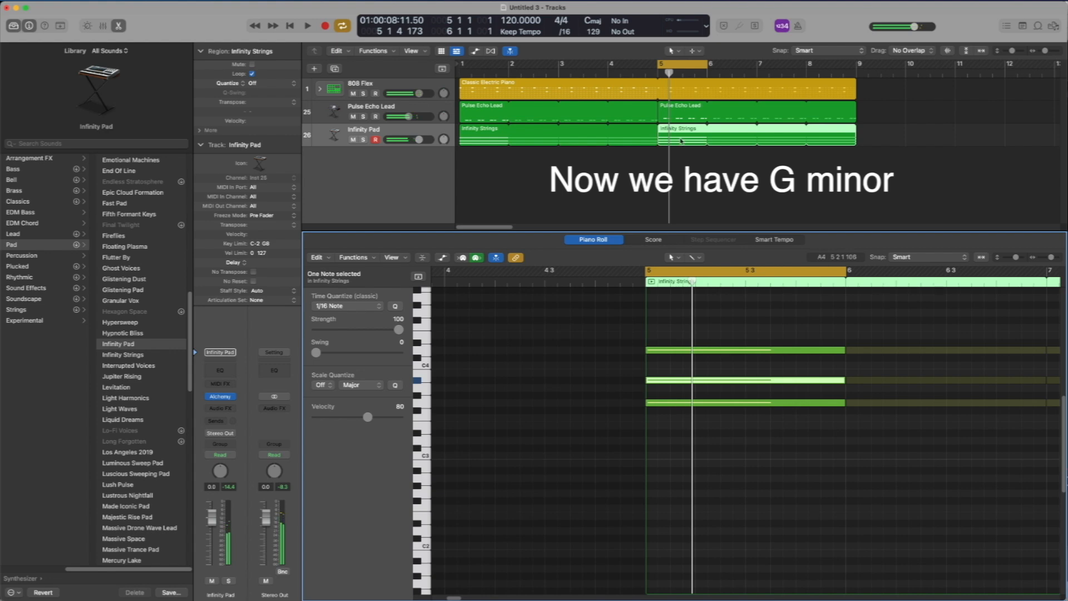
left_click_drag(674, 162, 645, 144)
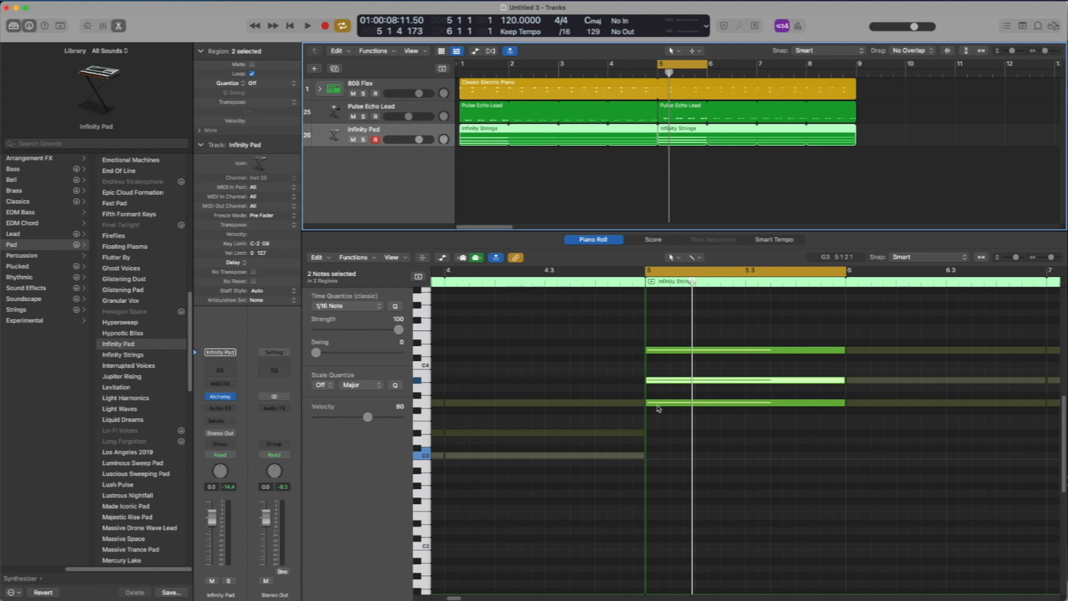
Audition the D4 note in the bar 5 Infinity Strings chord and compare it with the pitch an octave below
left_click_drag(662, 337, 668, 383)
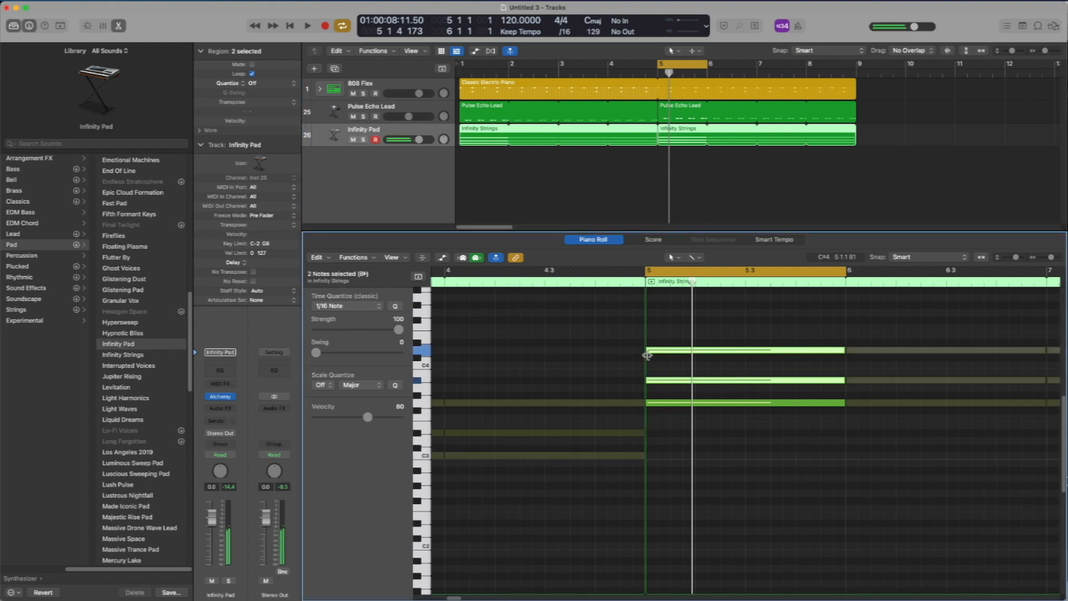
left_click(690, 327)
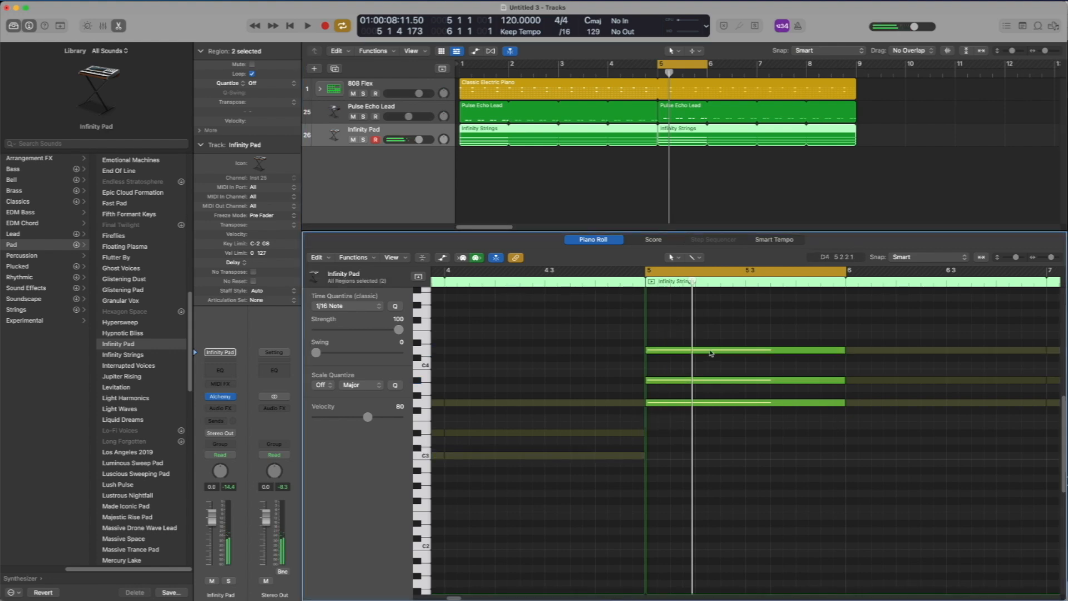
left_click(661, 351)
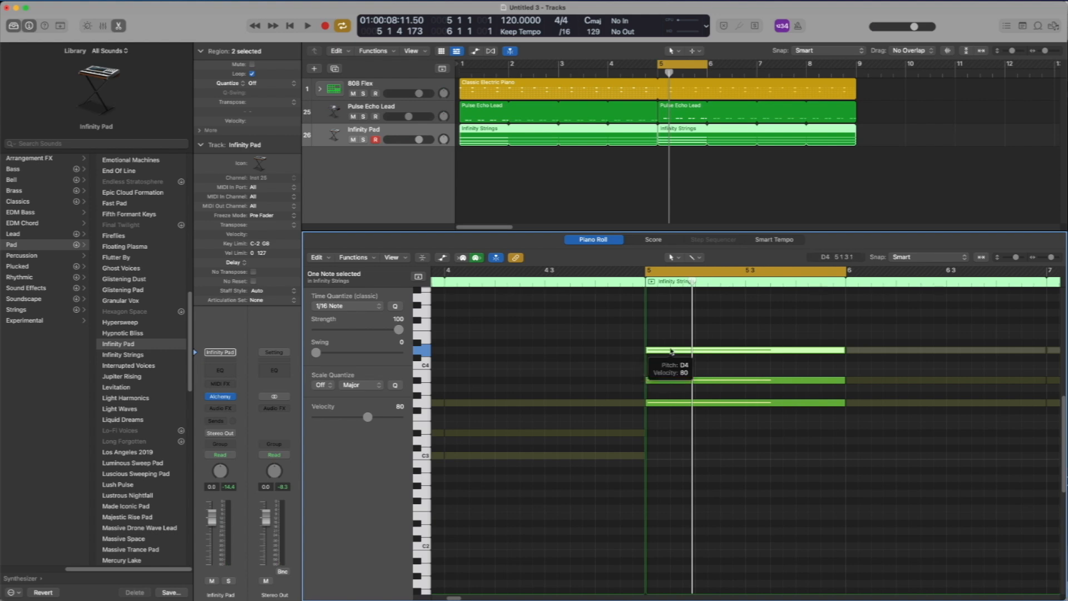
left_click(683, 331)
left_click(677, 352)
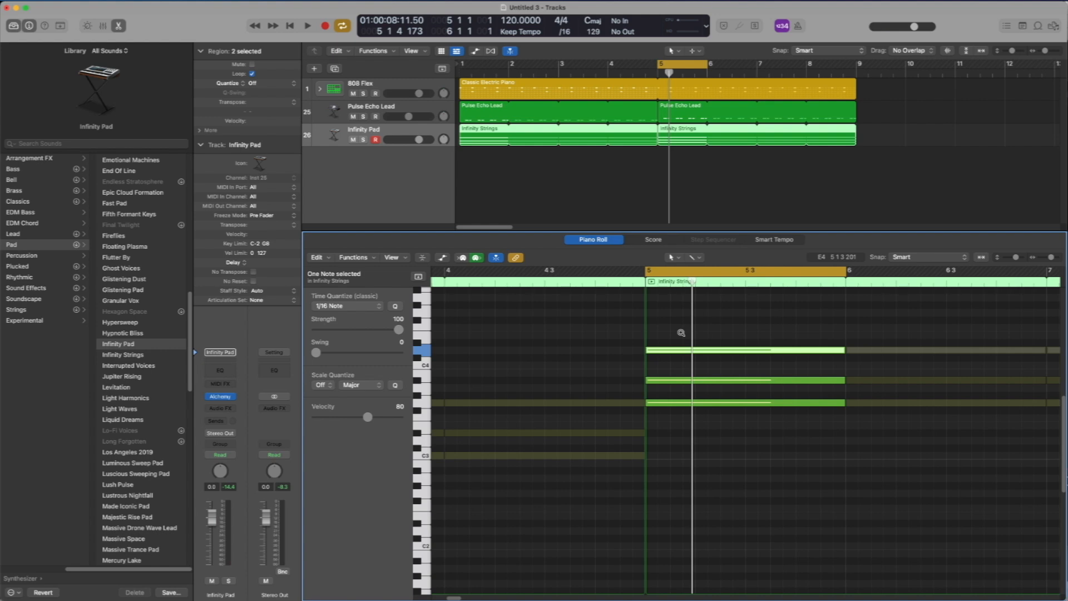
left_click(423, 350)
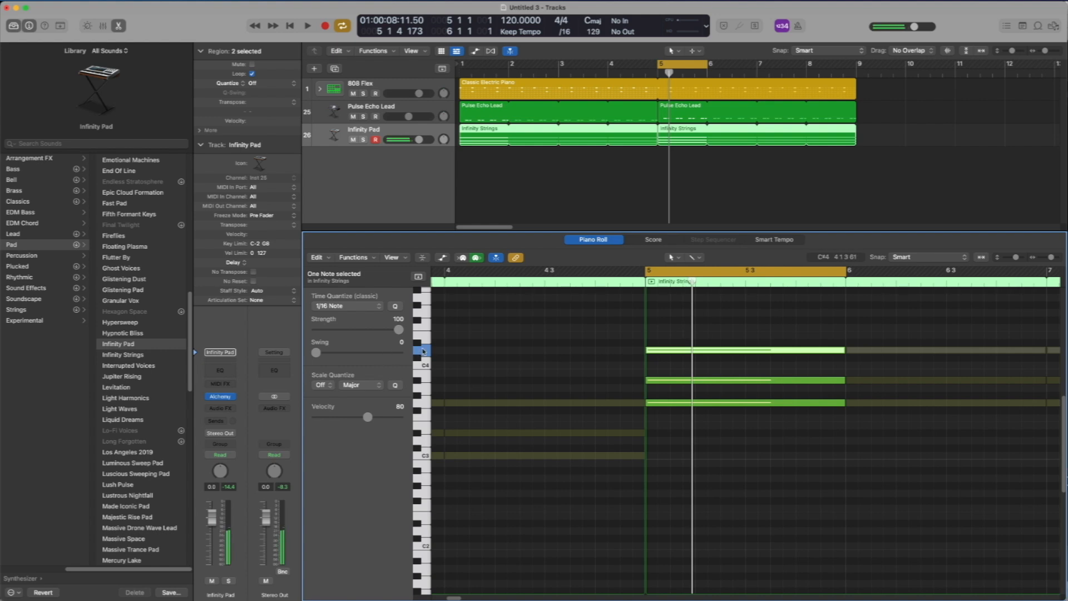
left_click(426, 443)
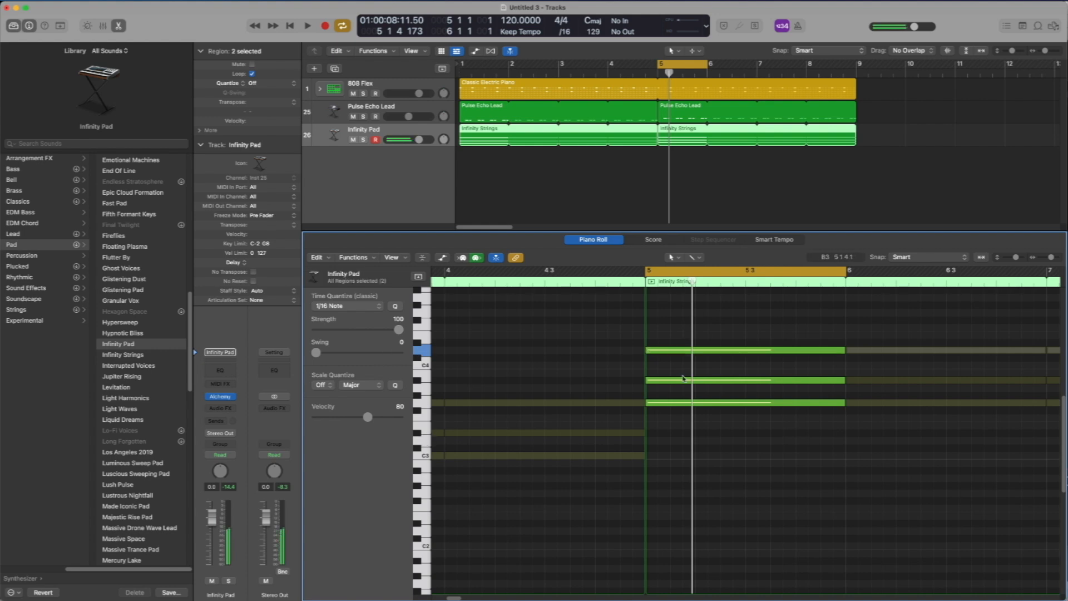
Transpose the D4 note of the bar 5 Infinity Strings chord down twelve semitones to D3
left_click(676, 353)
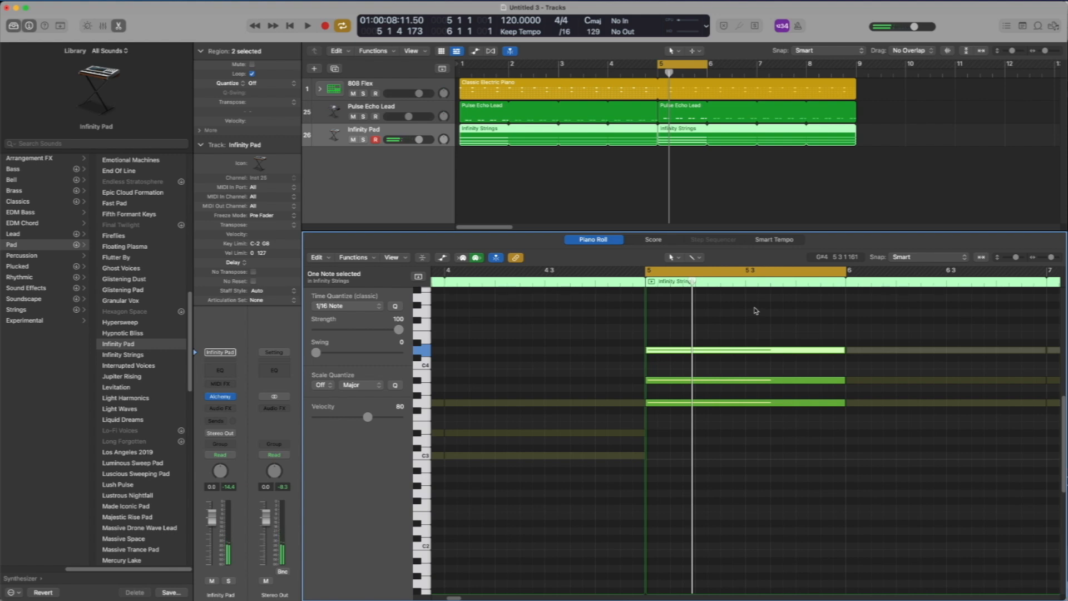
key("alt+Down")
key("alt+Down")
key("alt+Down")
key("alt+Down")
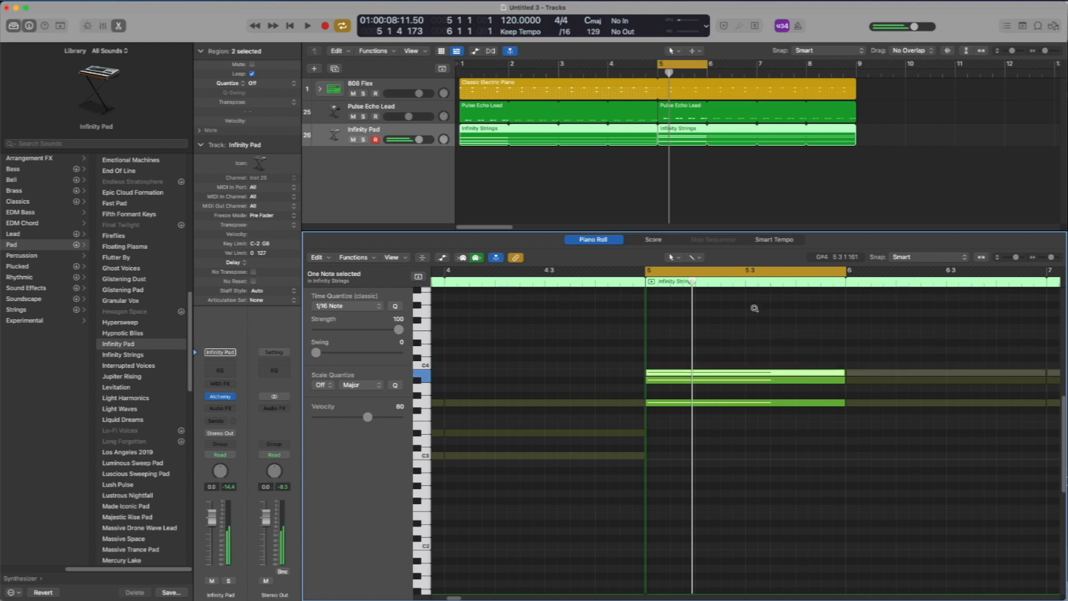
key("alt+Down")
key("alt+Down")
key("alt+Down")
key("alt+Down")
key("alt+Down")
key("alt+Down")
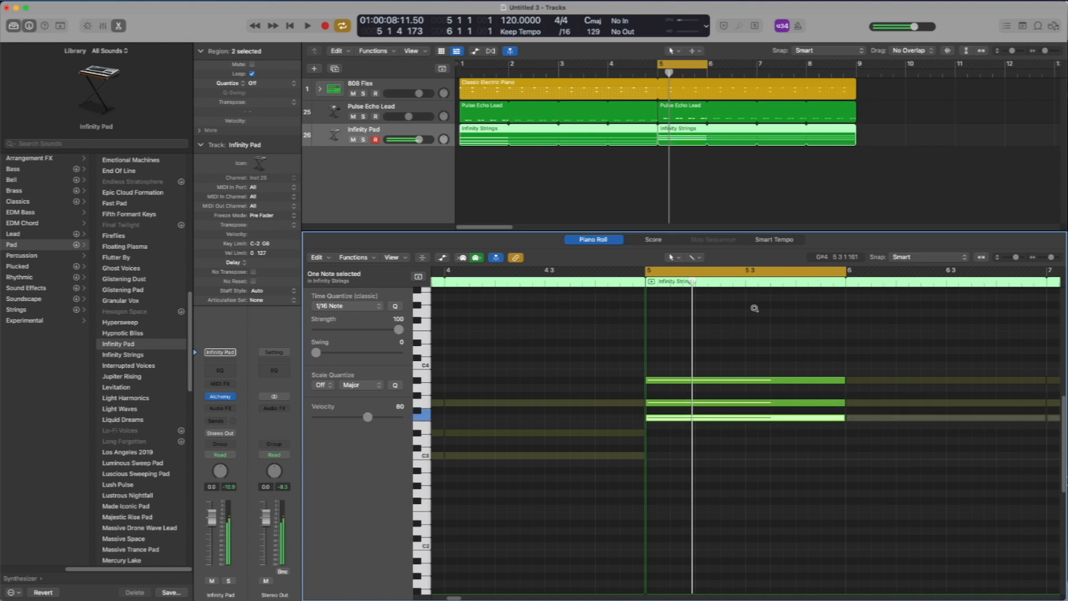
key("alt+Down")
key("alt+Down")
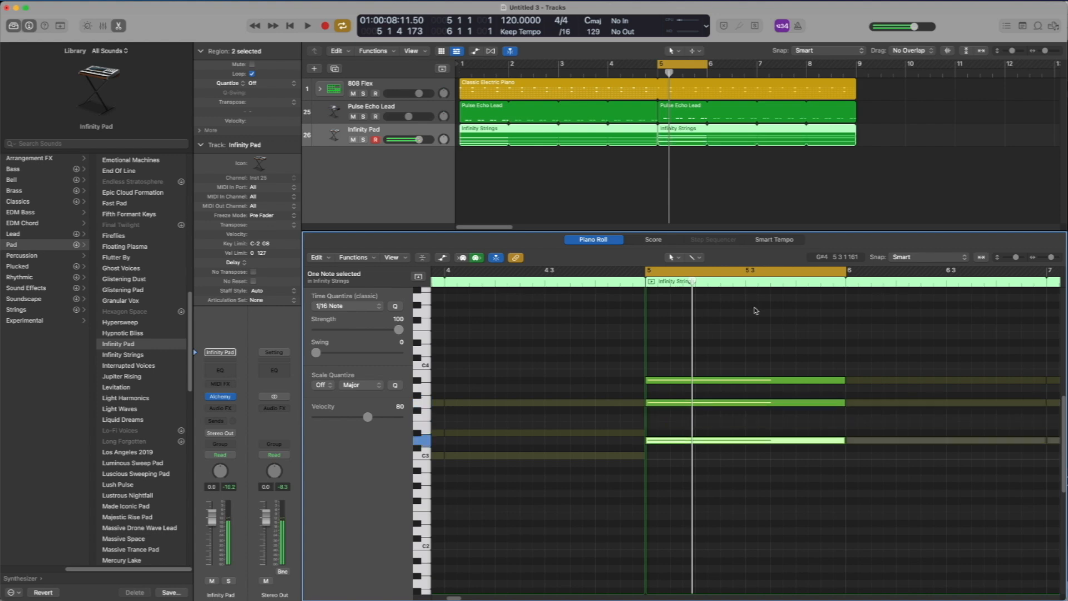
left_click(728, 484)
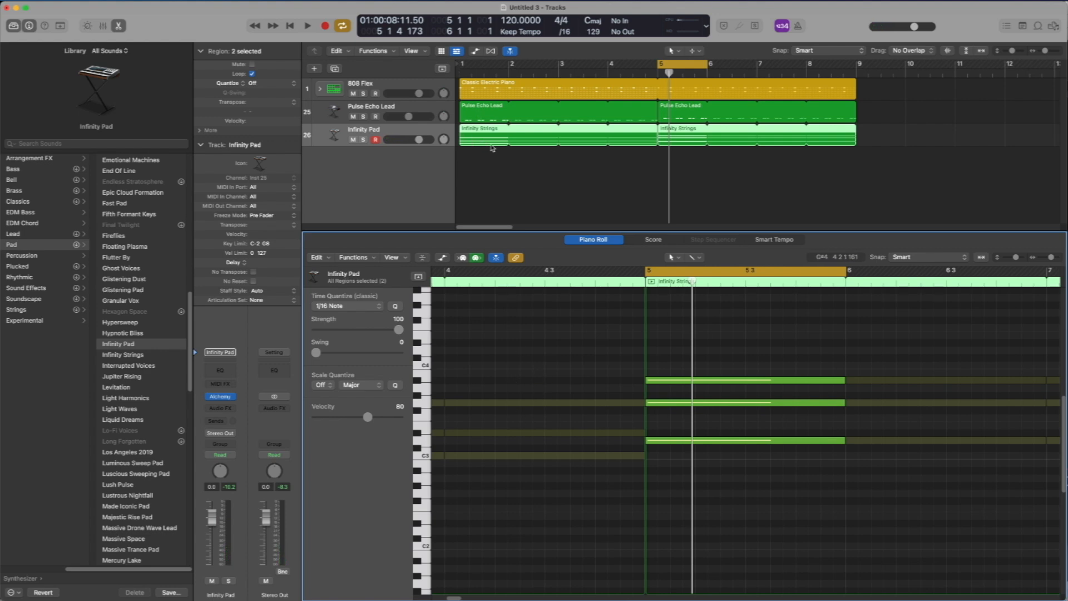
Move the A#3 note of the bar 5 Infinity Strings chord down one octave to A#2
left_click(779, 380)
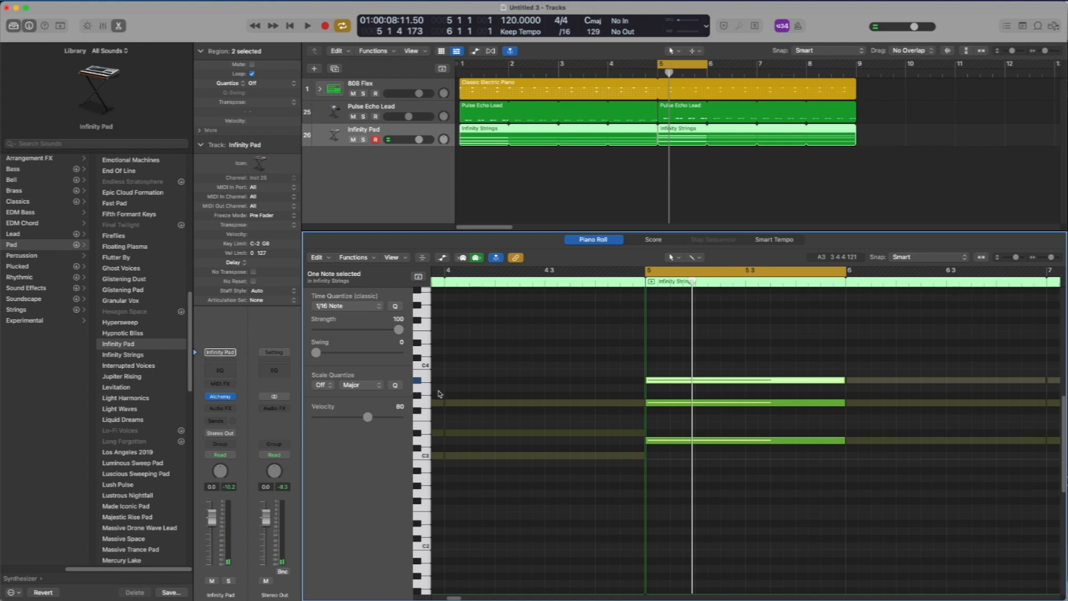
left_click(419, 392)
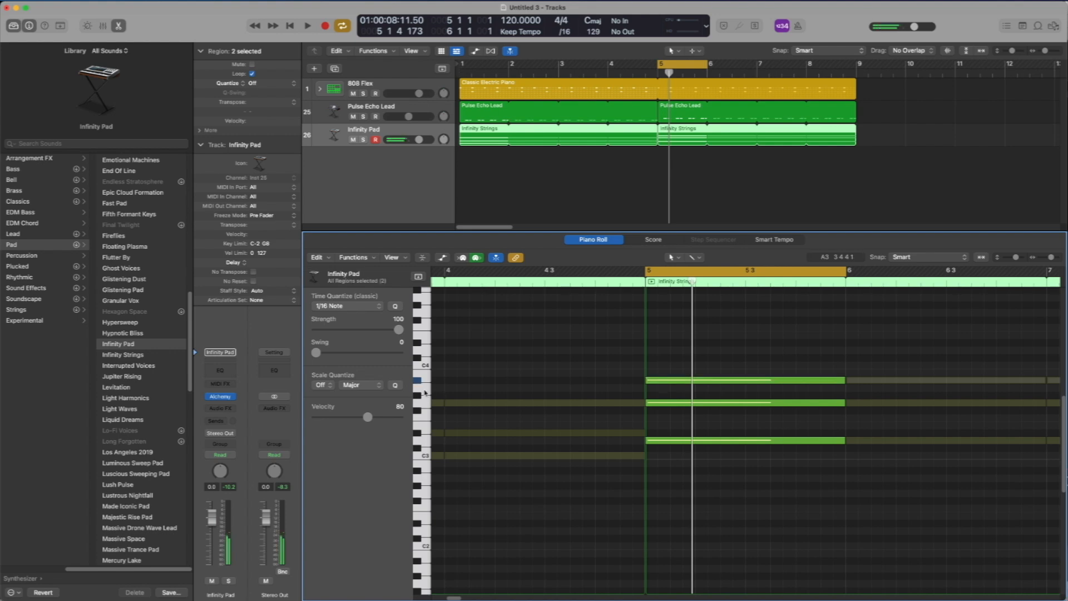
left_click(417, 380)
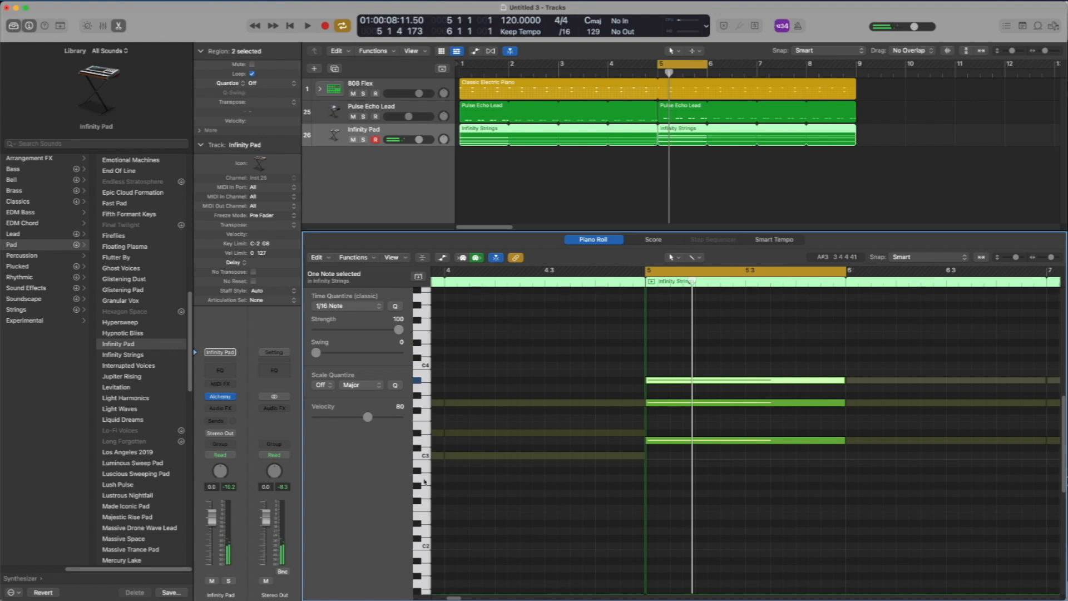
left_click_drag(707, 380, 709, 474)
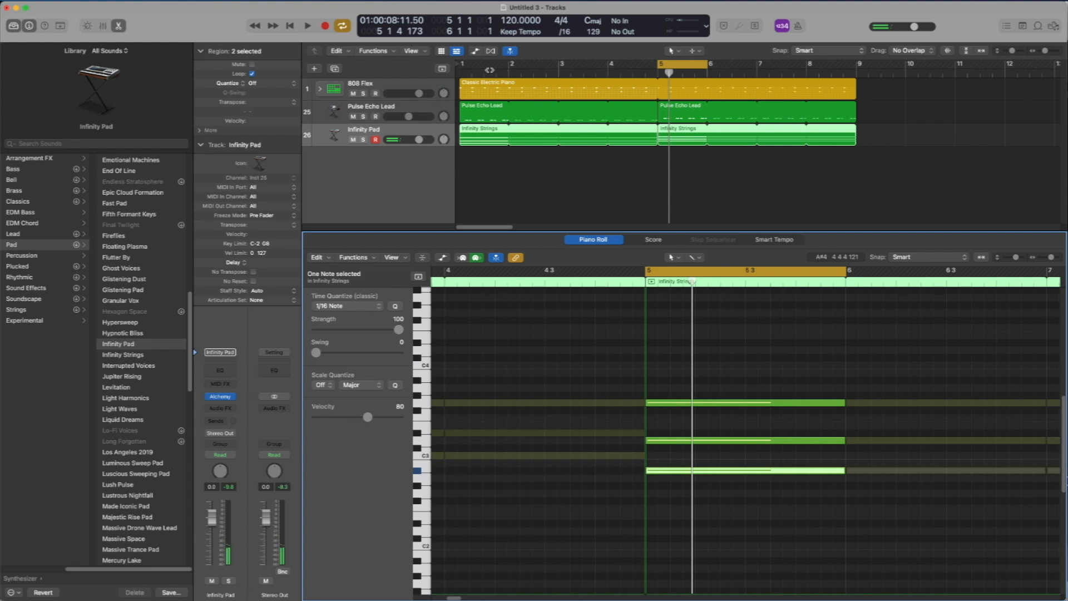
Extend the cycle range to cover bars 1 through 8 and play back the revoiced chords with the other tracks
left_click_drag(467, 67, 860, 64)
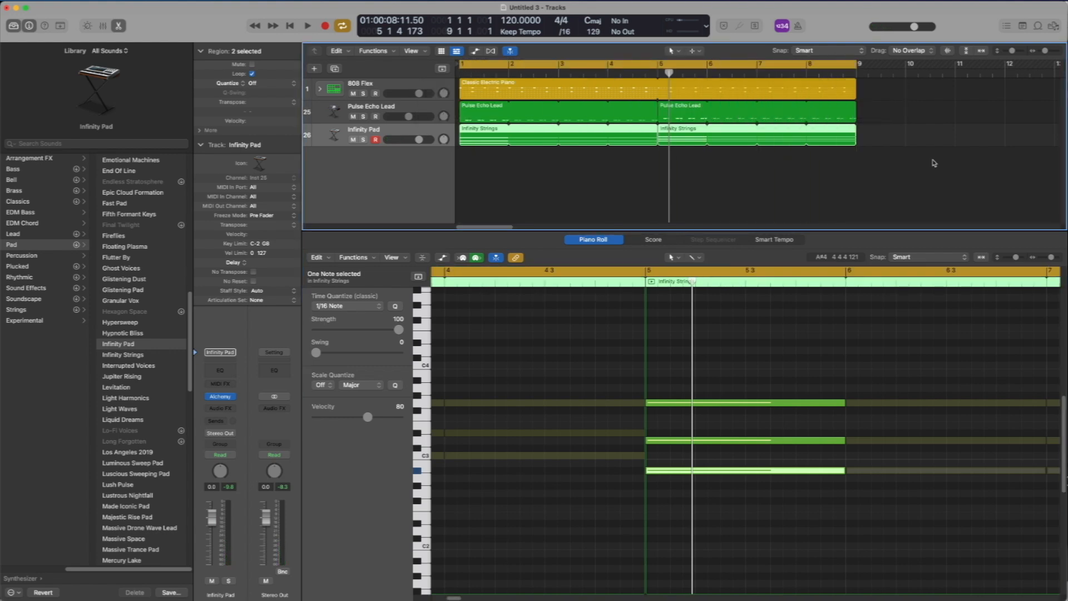
key("space")
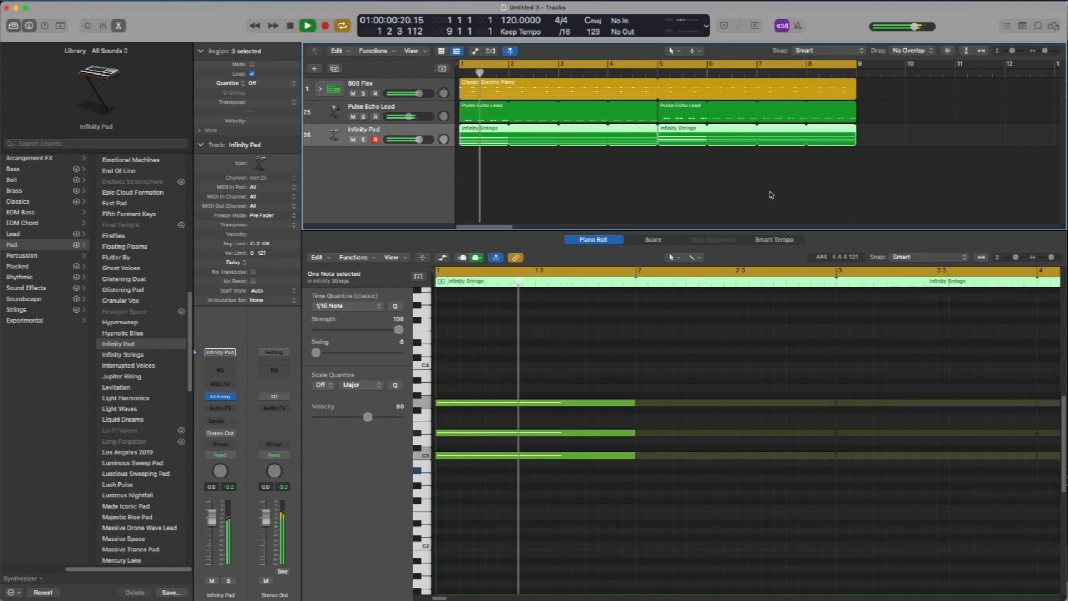
key("space")
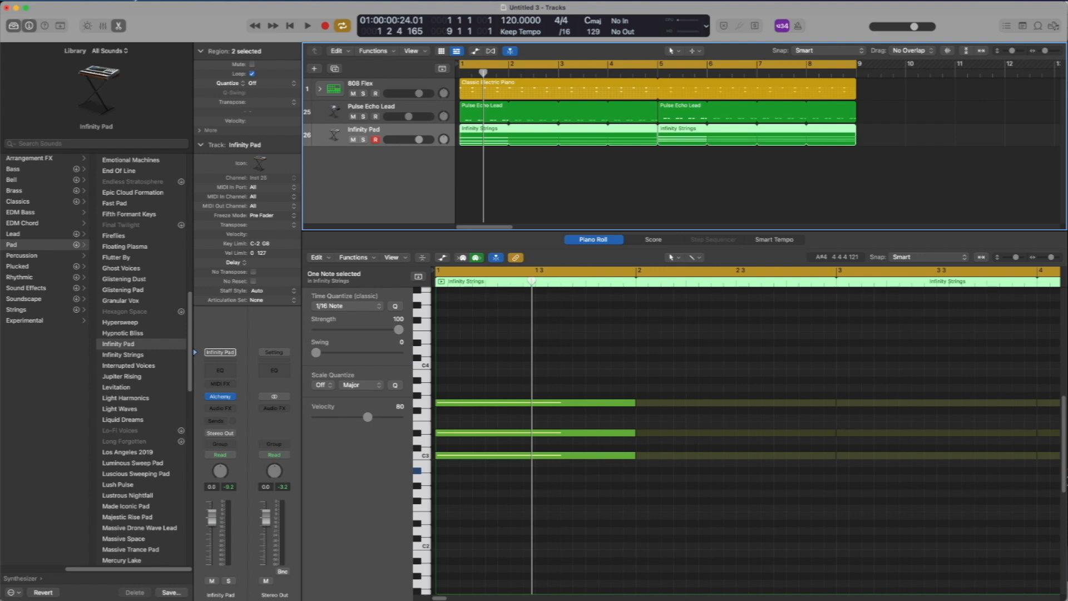
Add a new software instrument track and load the Micro Pulse patch from the Synthesizer Classics sounds
left_click(107, 1)
left_click(131, 30)
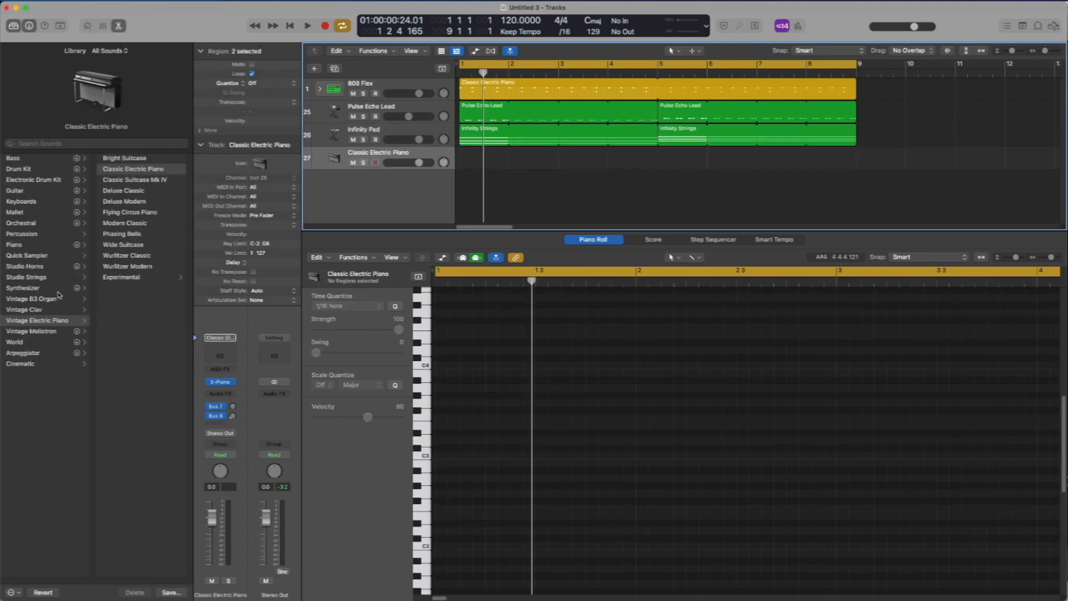
left_click(20, 288)
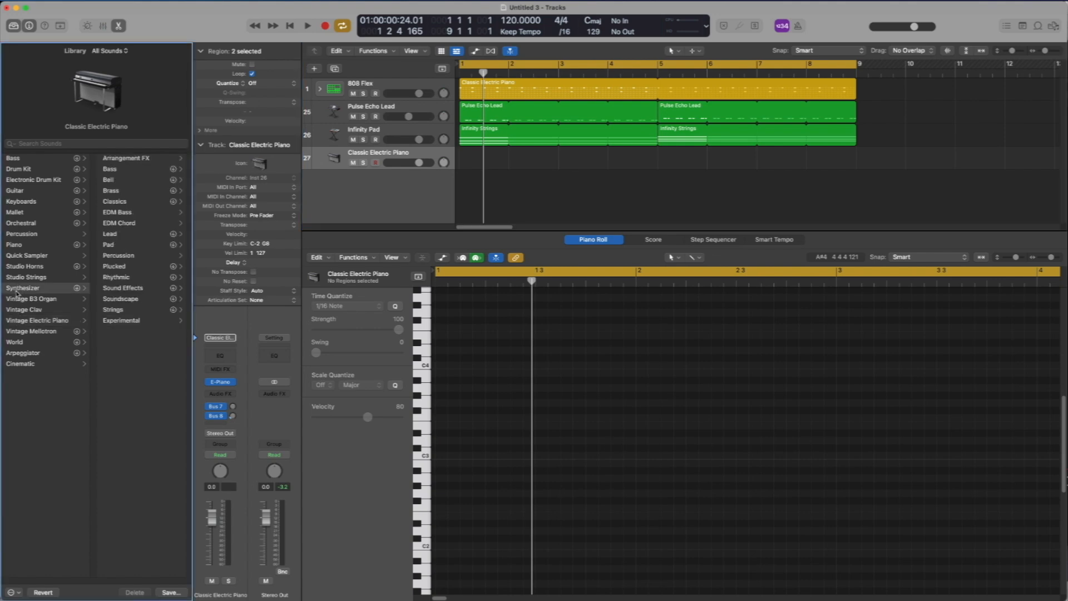
left_click(116, 203)
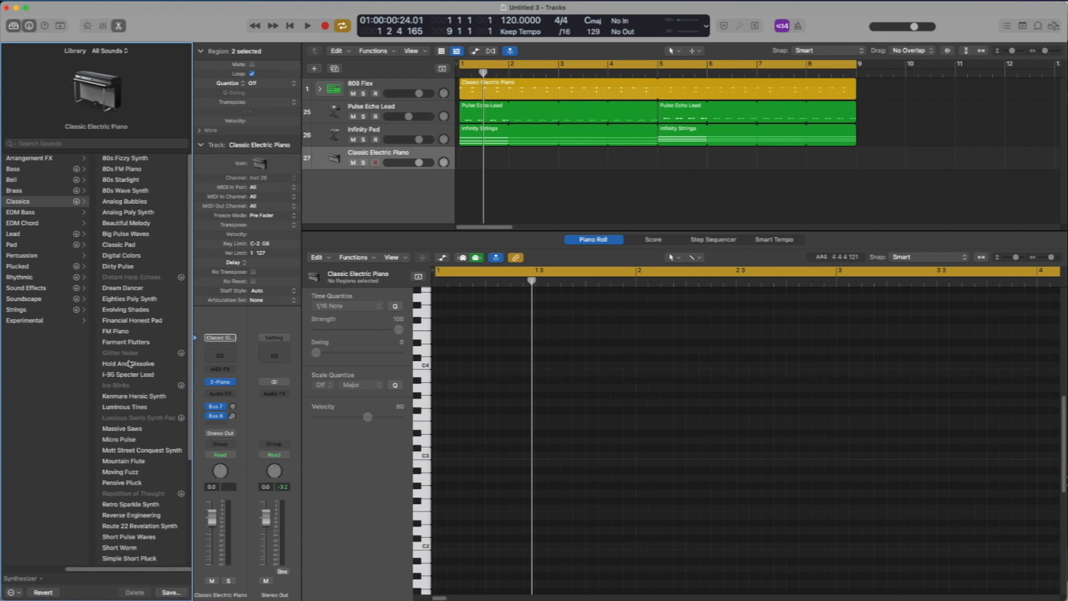
left_click(122, 440)
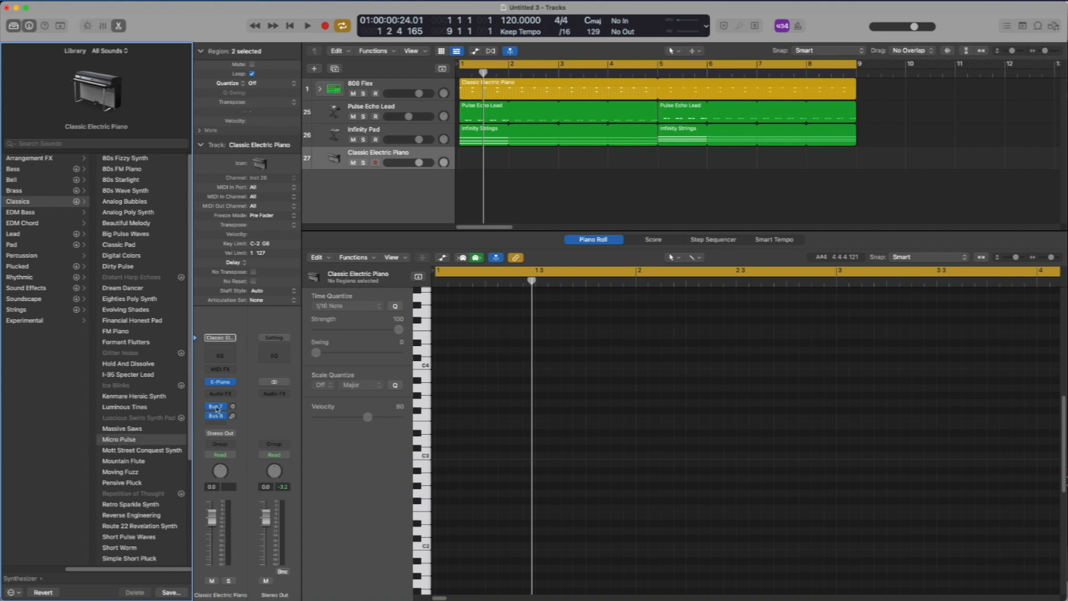
Create a one-bar MIDI region at bar 1 on the Micro Pulse track and shorten the cycle range to that bar
right_click(471, 161)
left_click(474, 163)
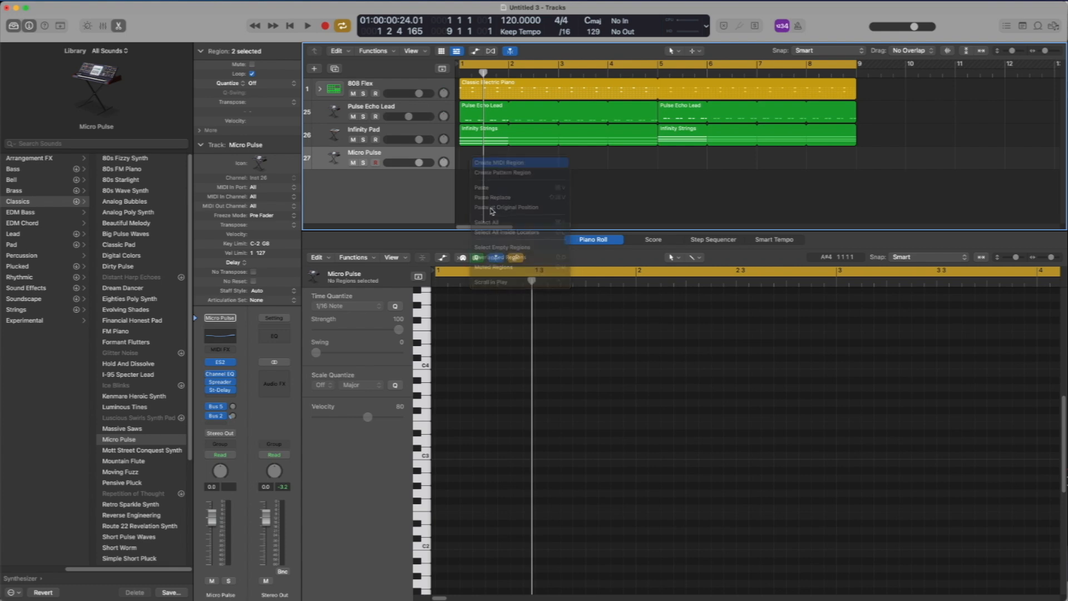
left_click(497, 70)
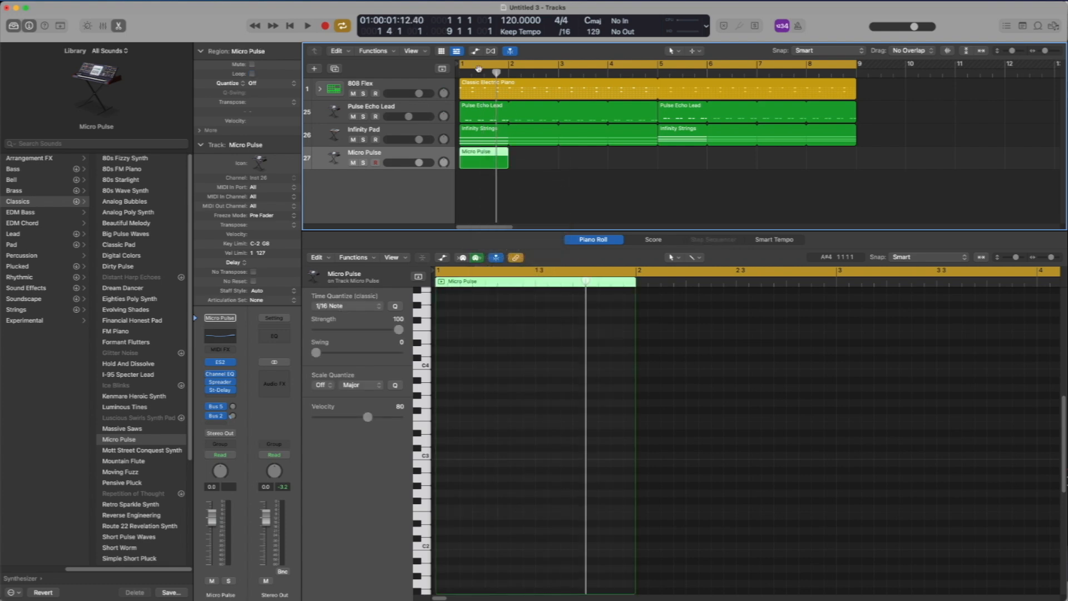
mouse_move(468, 66)
left_mouse_down()
mouse_move(506, 67)
mouse_move(462, 70)
left_mouse_up()
left_click(494, 66)
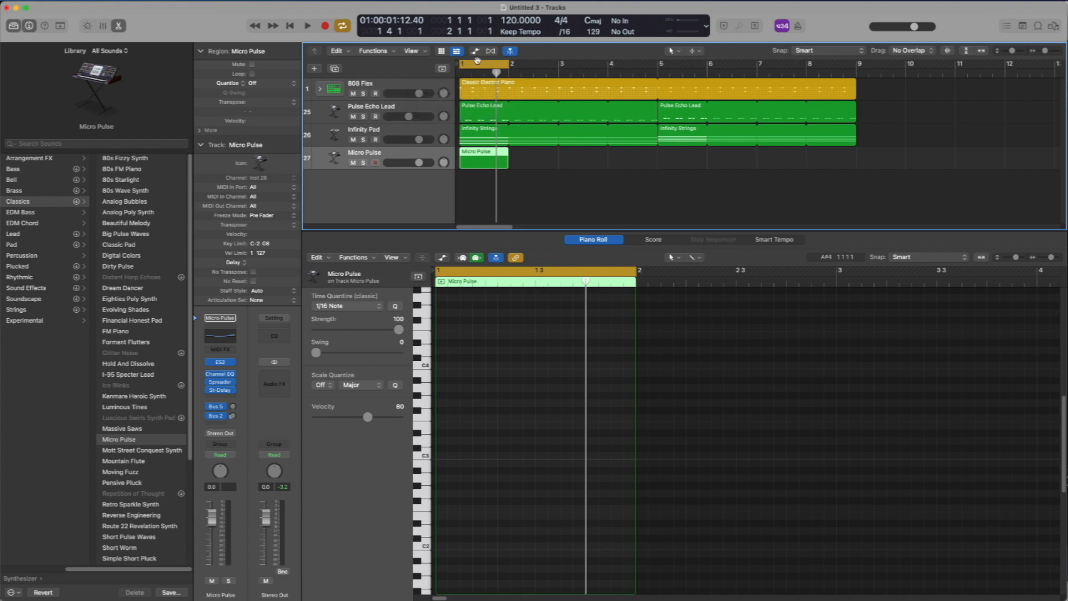
Audition C3 and pitches above and below it with the Micro Pulse sound in the new region's Piano Roll
key("e")
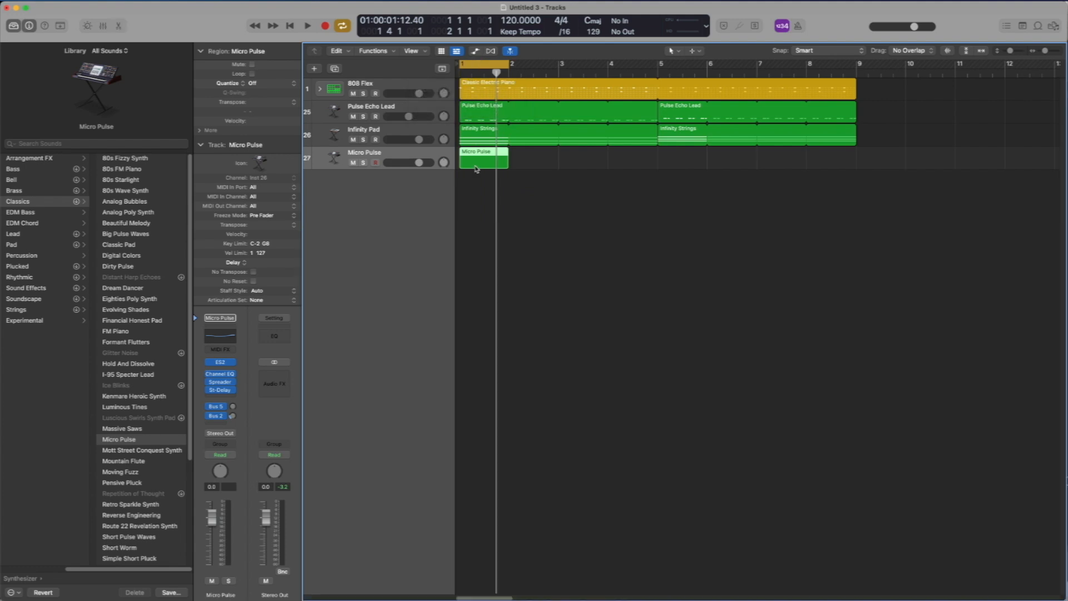
key("e")
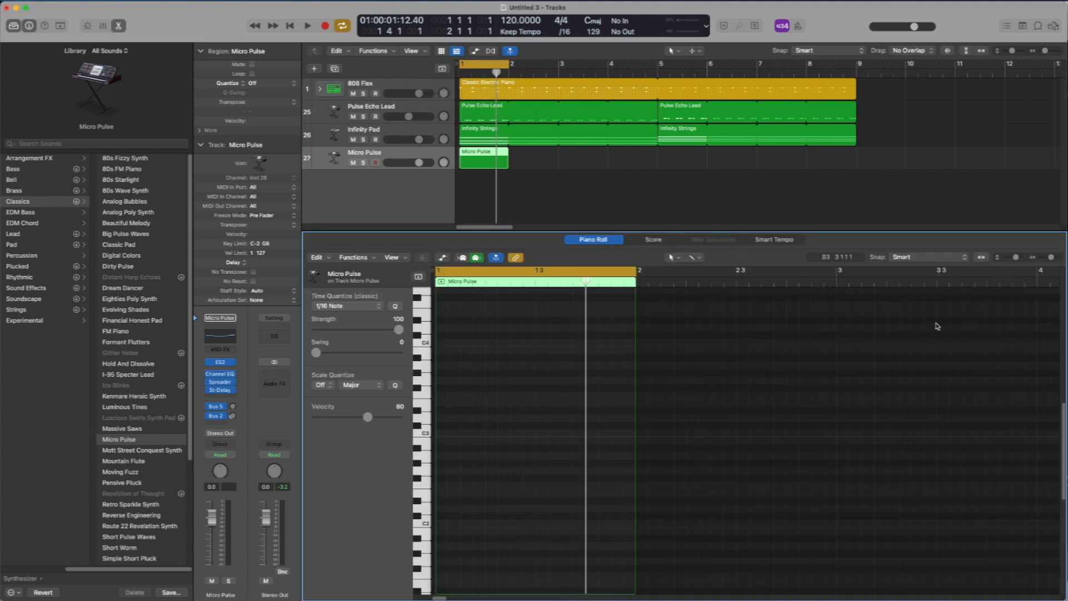
left_click_drag(1051, 257, 1054, 257)
left_click_drag(438, 599, 436, 598)
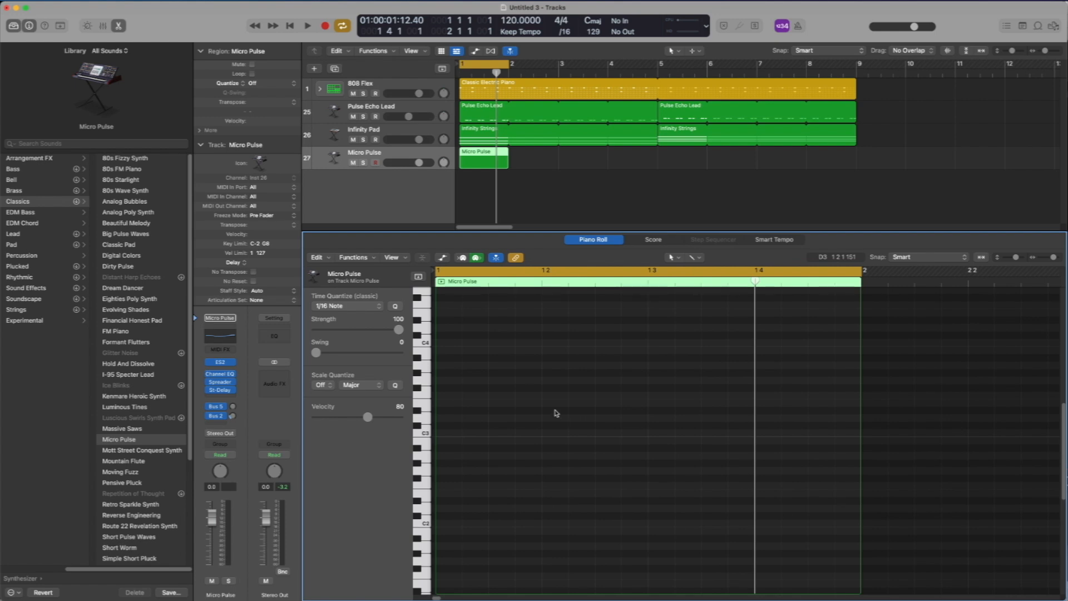
left_click(424, 436)
left_click(423, 457)
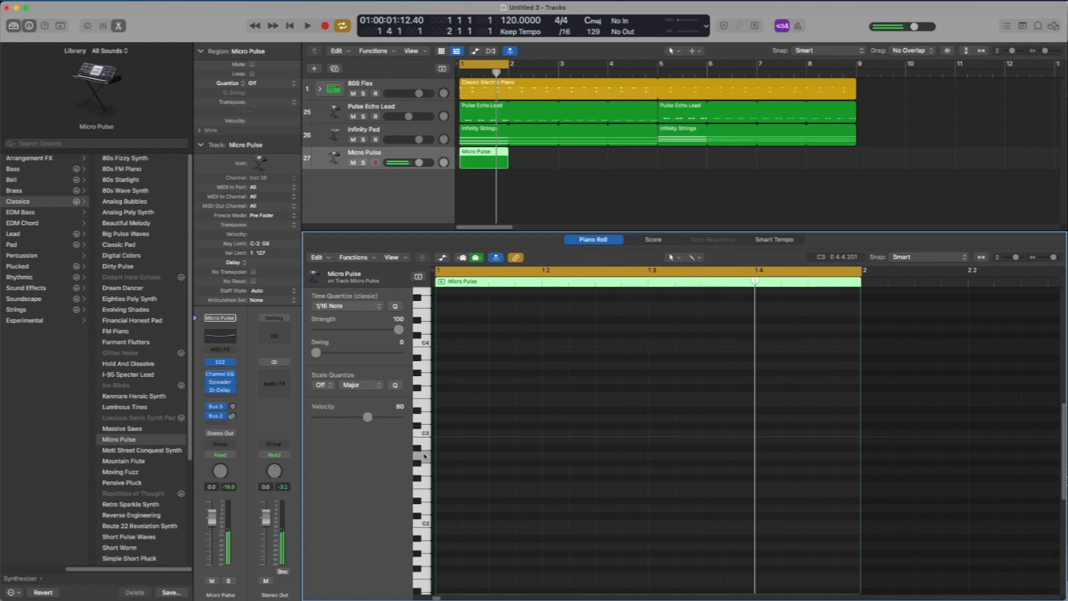
left_click(423, 483)
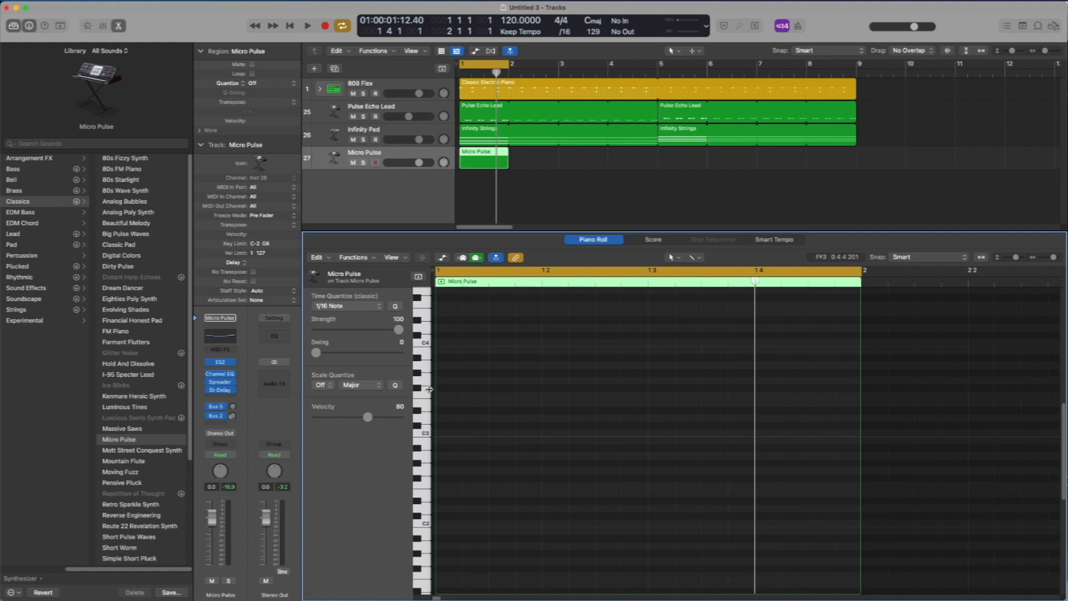
left_click(426, 435)
left_click(425, 416)
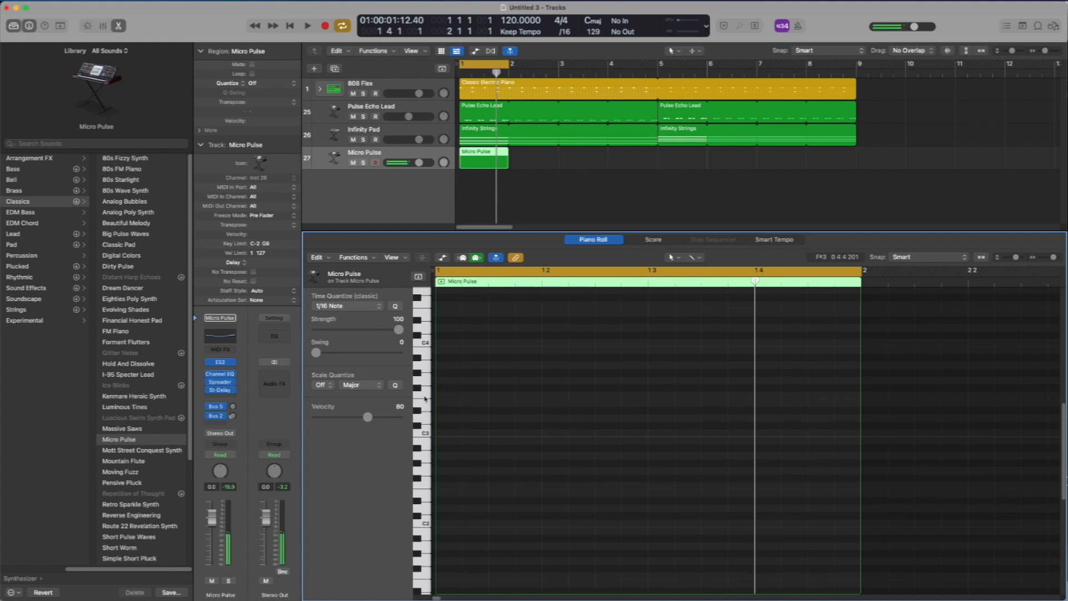
left_click(425, 393)
left_click(426, 434)
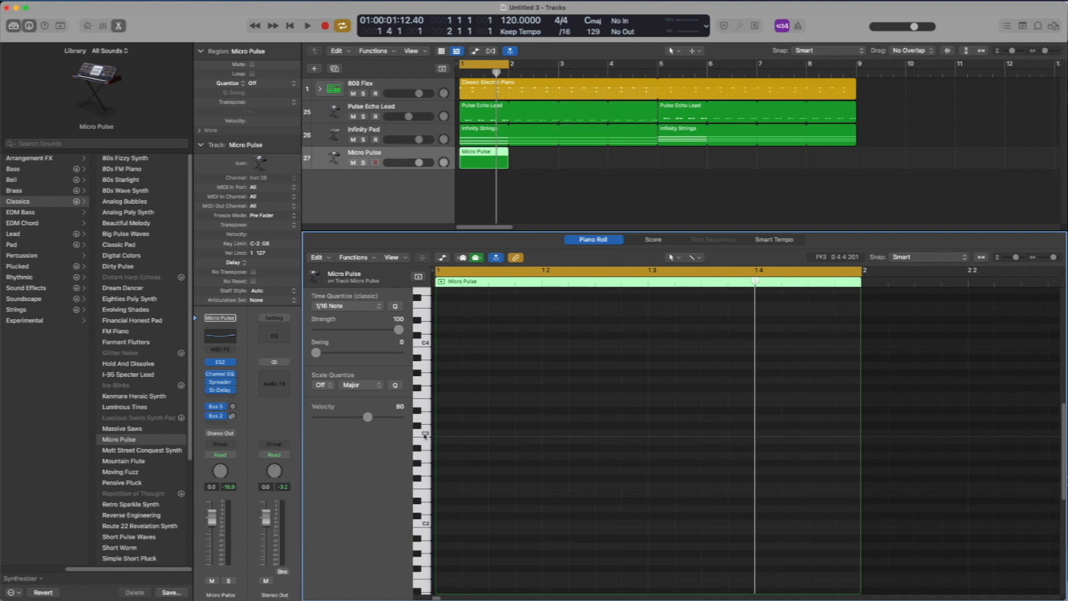
Add a C3 note at the start of the Micro Pulse region and shorten it to a sixteenth note
left_click(439, 433)
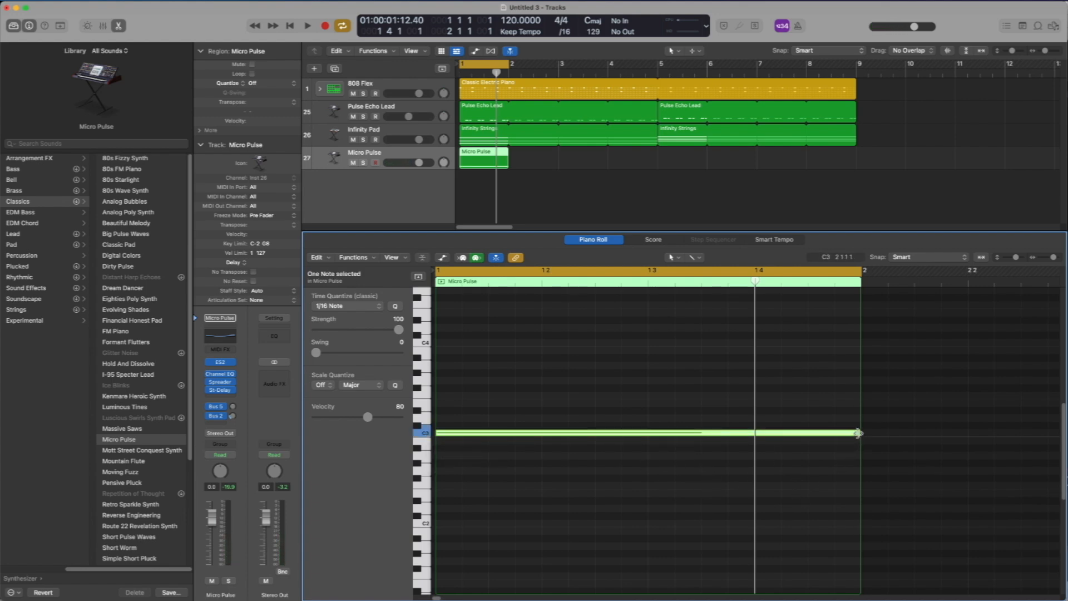
left_click_drag(859, 432, 443, 435)
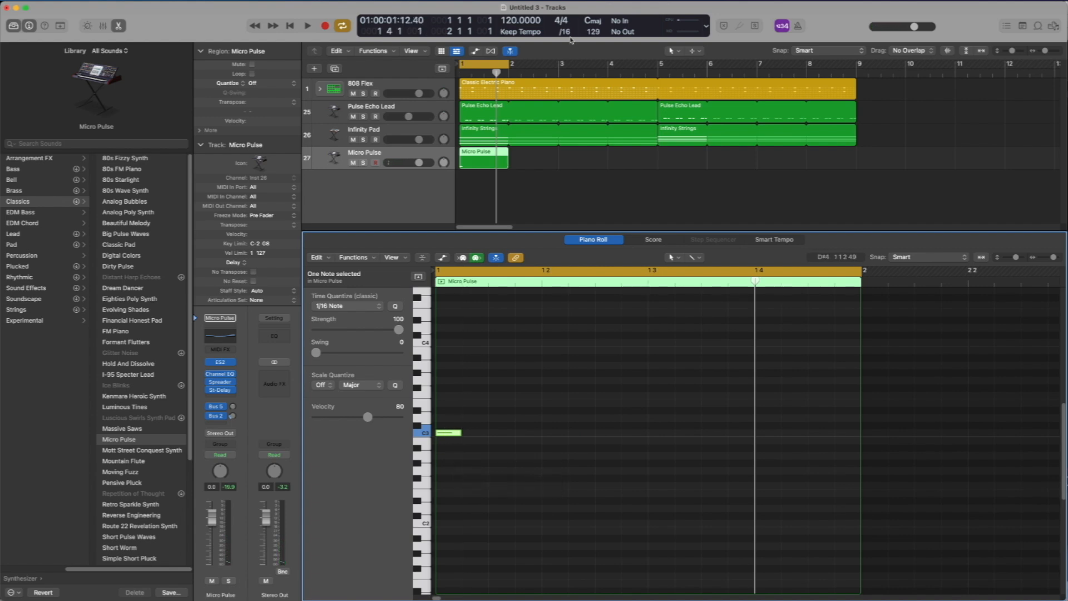
left_click(419, 415)
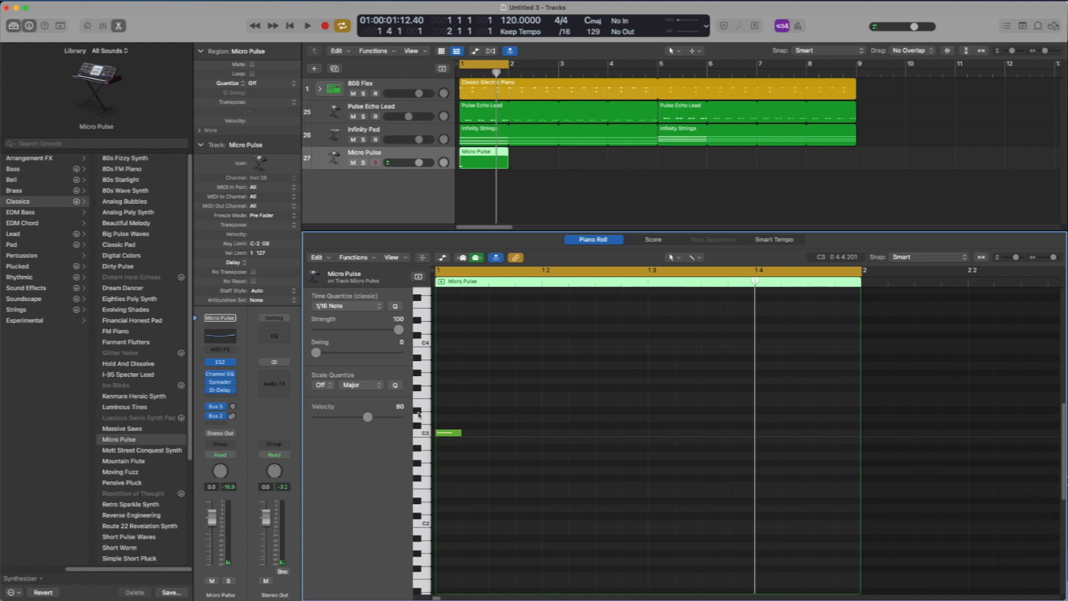
Add sixteenth notes D#3, C3 and G3 on the second, third and fourth sixteenths of the Micro Pulse region's first beat
left_click(468, 411)
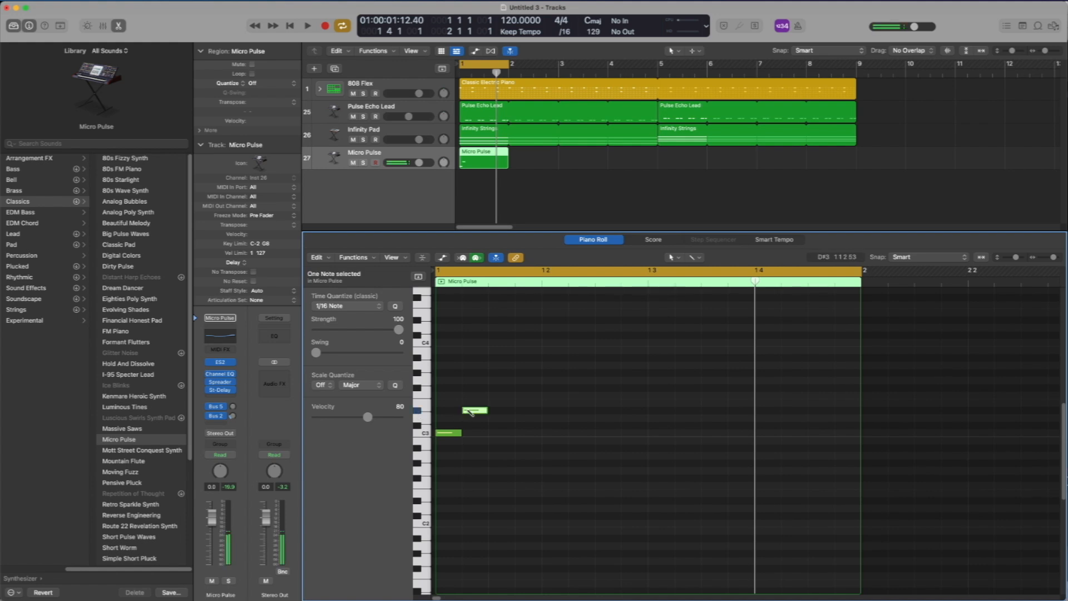
left_click(495, 433)
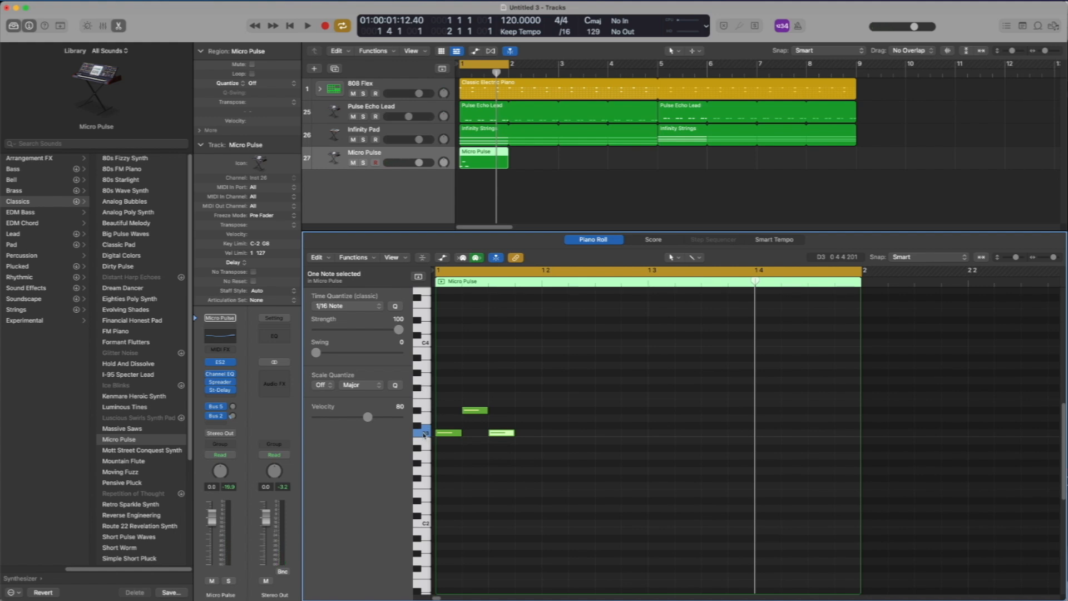
left_click(424, 383)
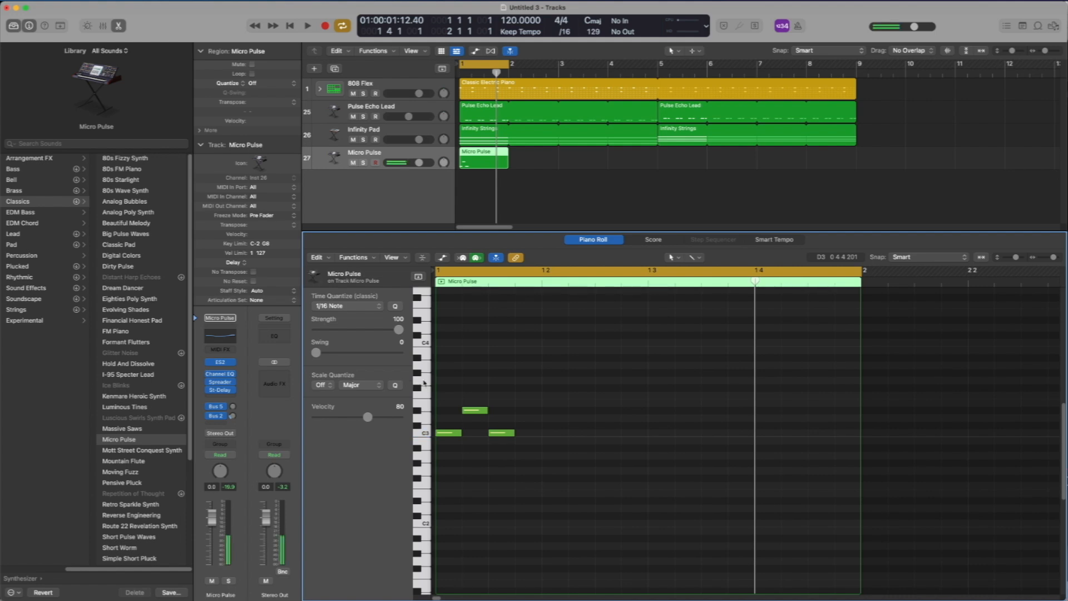
left_click(522, 381)
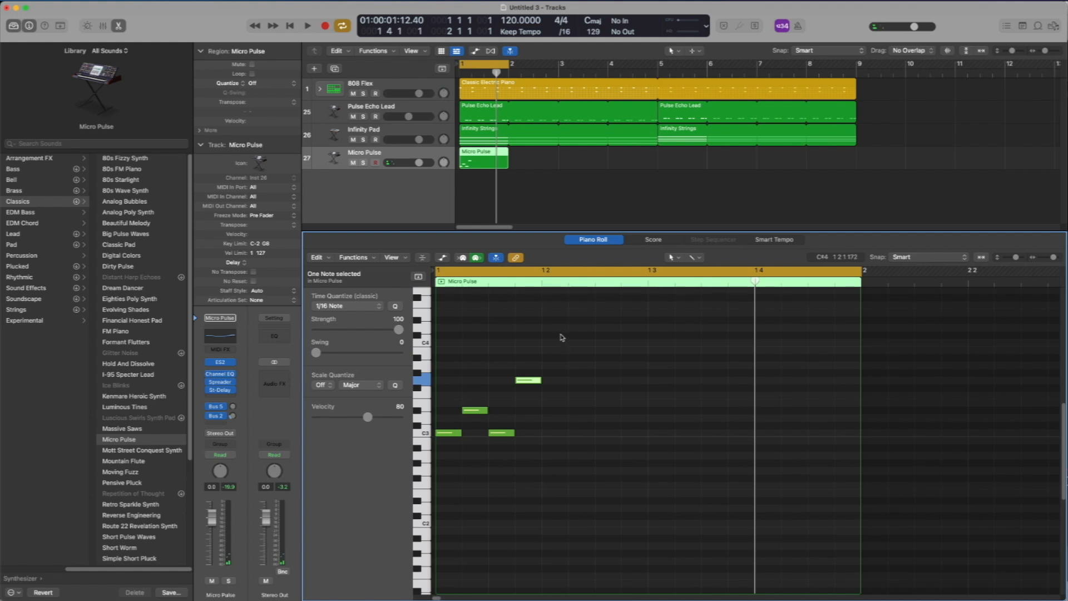
left_click_drag(561, 334, 445, 466)
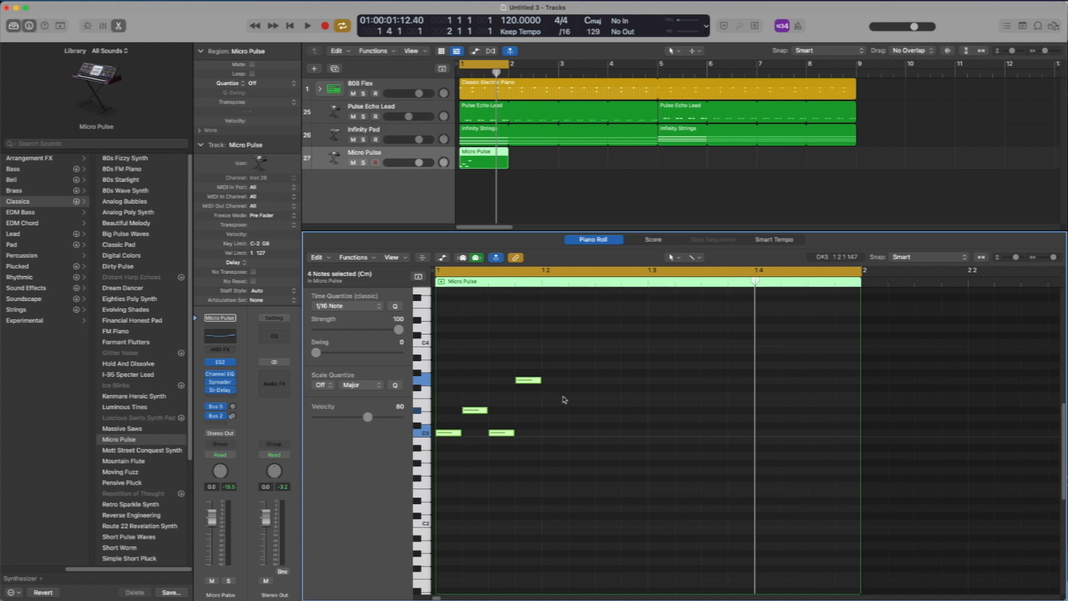
left_click(586, 364)
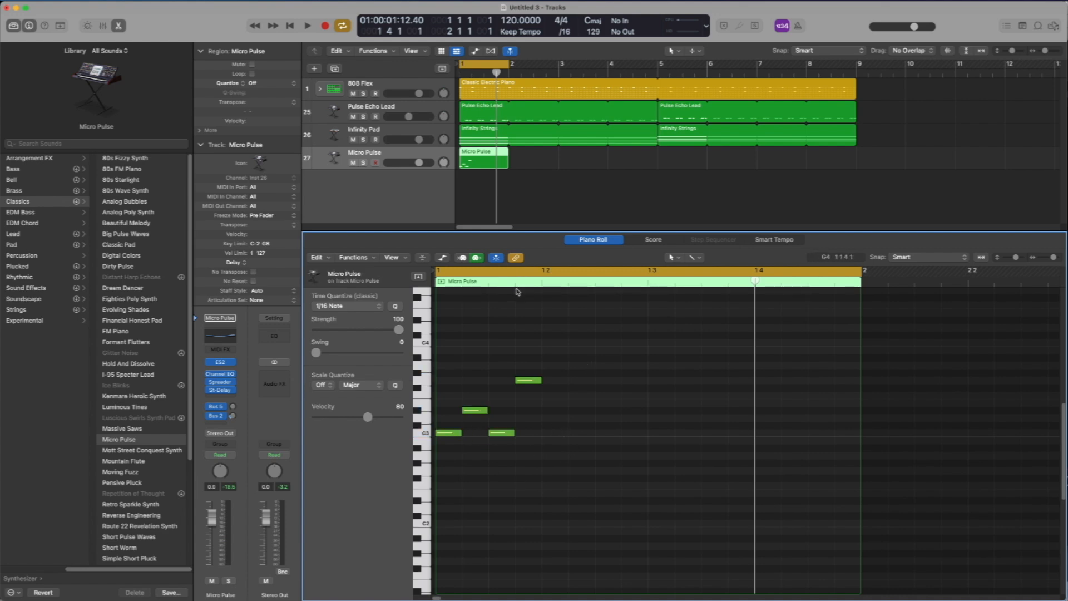
left_click(548, 433, "super")
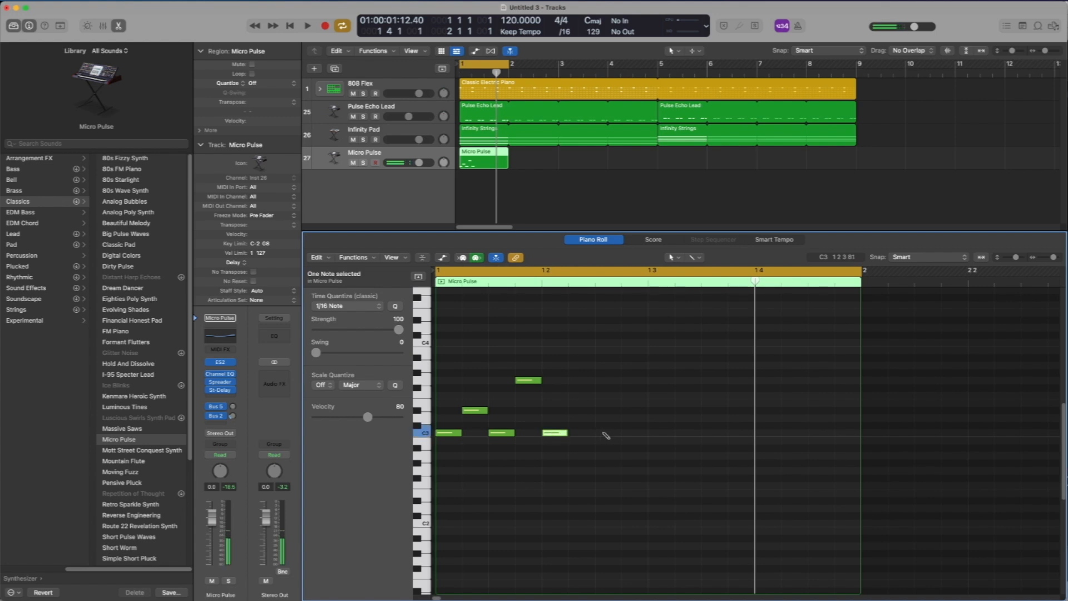
left_click(600, 433, "super")
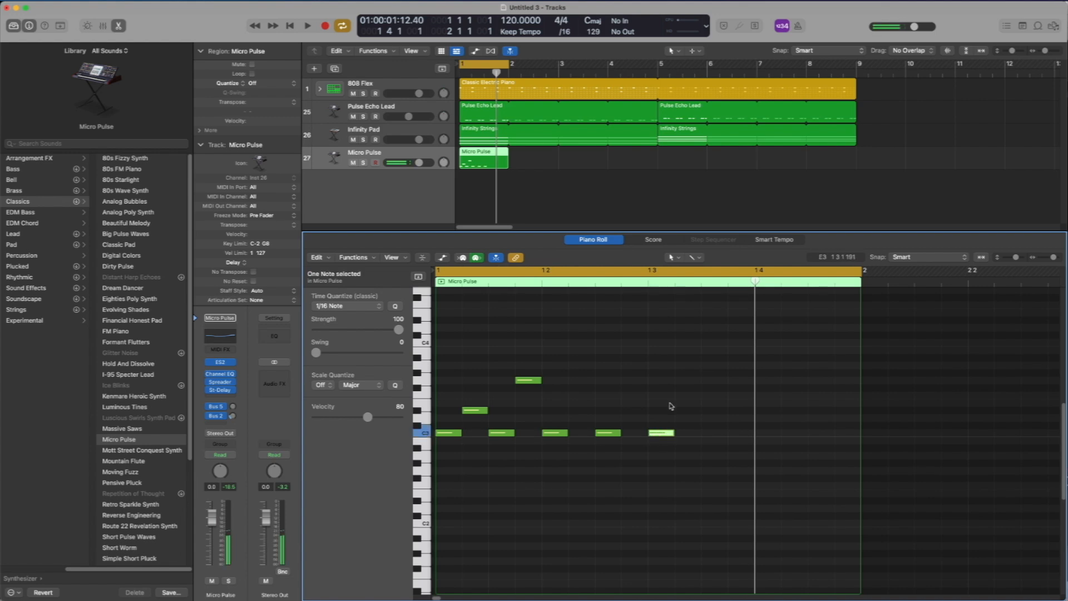
left_click_drag(699, 441, 554, 428)
key("Delete")
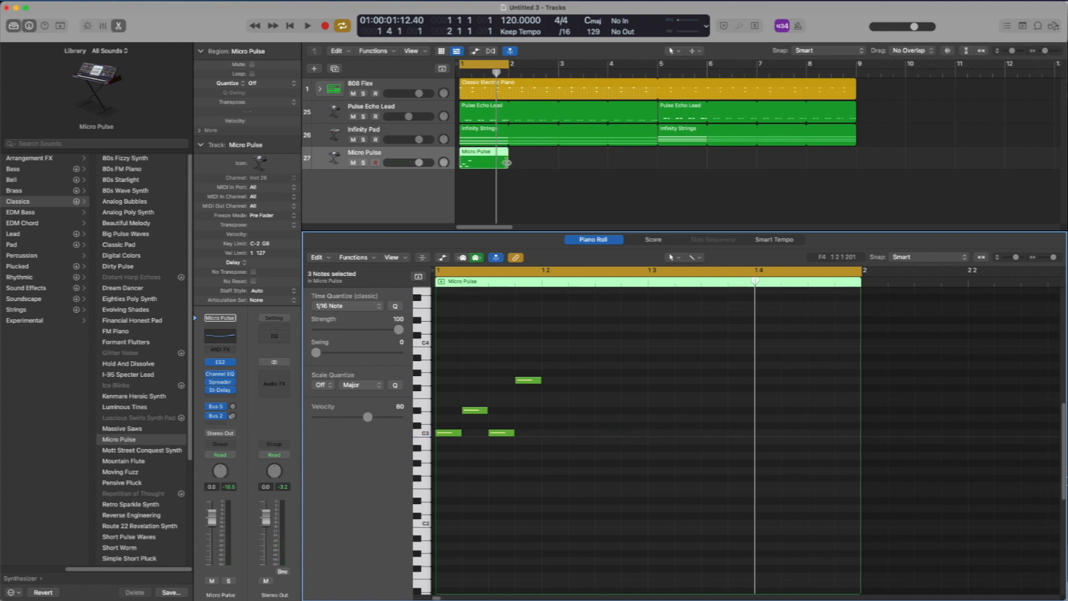
Repeat the one-beat note pattern across bar 1 by shortening and looping the Micro Pulse region, converting its loops to regions and joining them
mouse_move(507, 162)
left_mouse_down()
mouse_move(472, 165)
mouse_move(509, 157)
left_mouse_up()
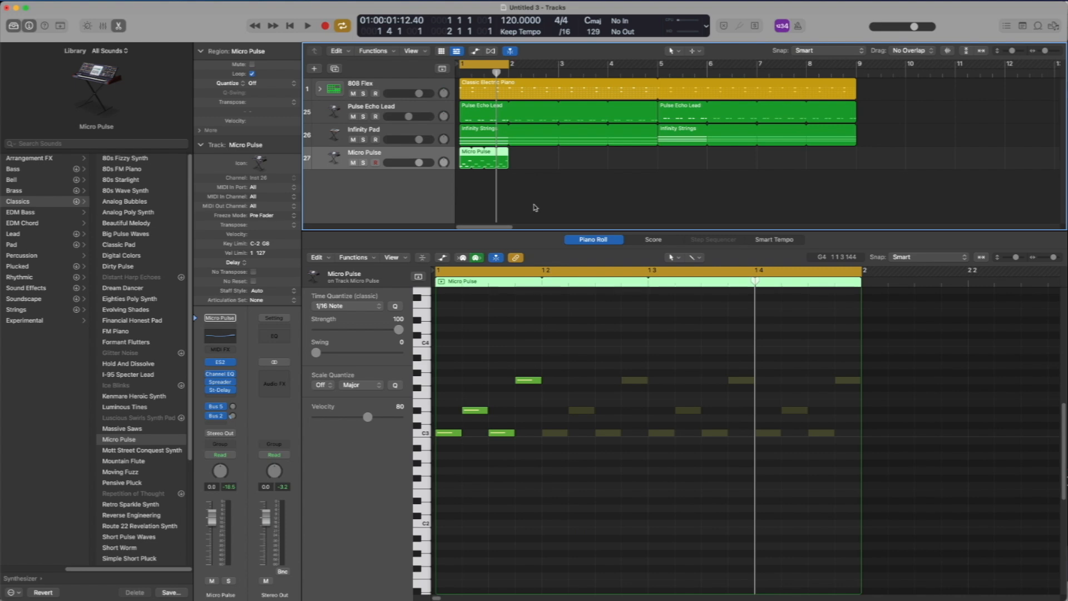
left_click_drag(556, 197, 461, 158)
right_click(467, 161)
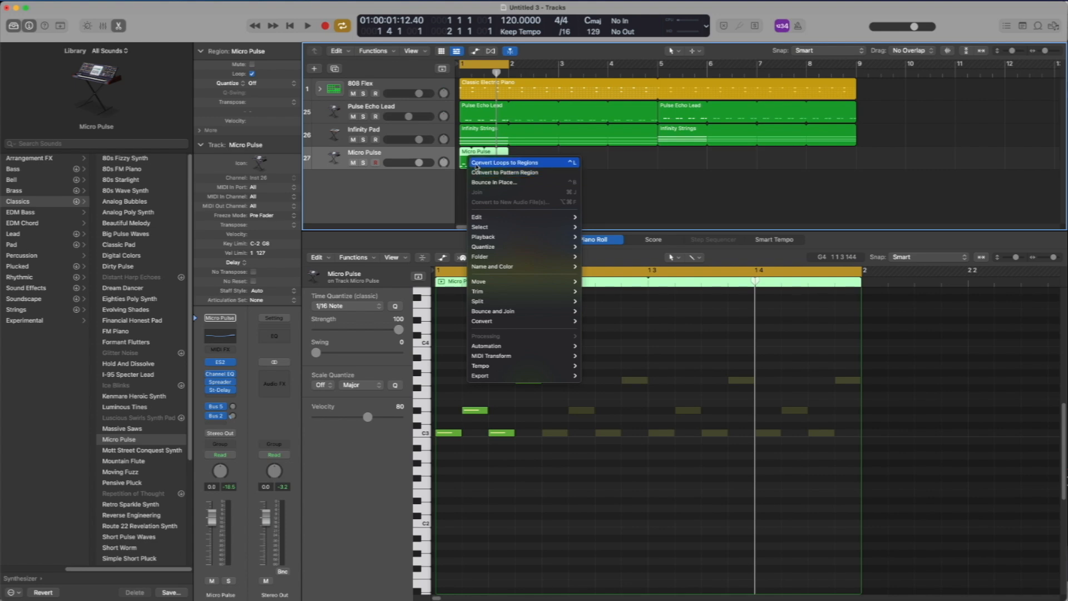
left_click(478, 163)
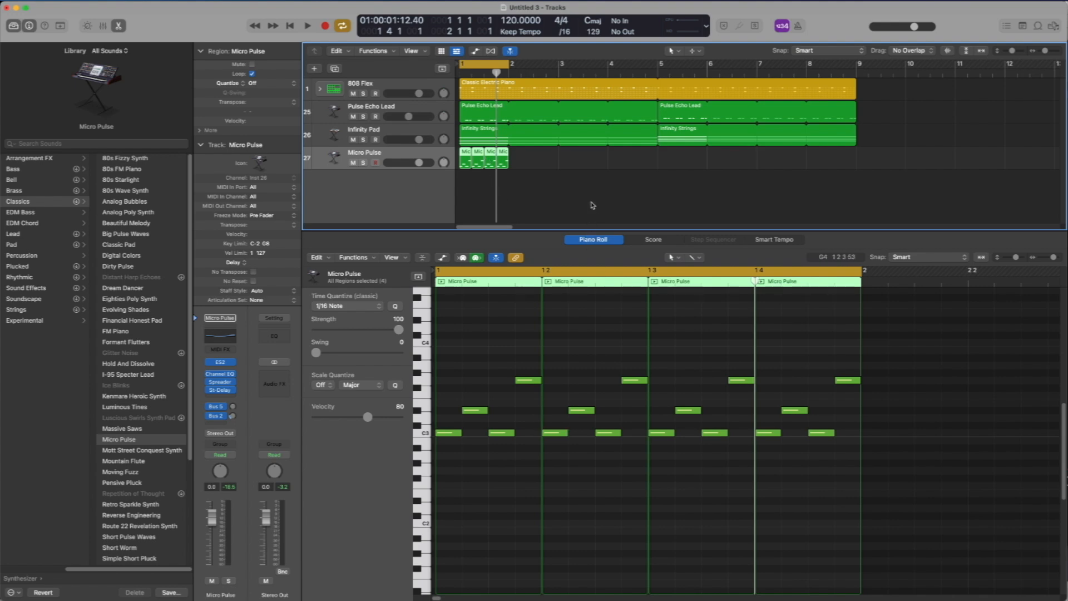
right_click(465, 160)
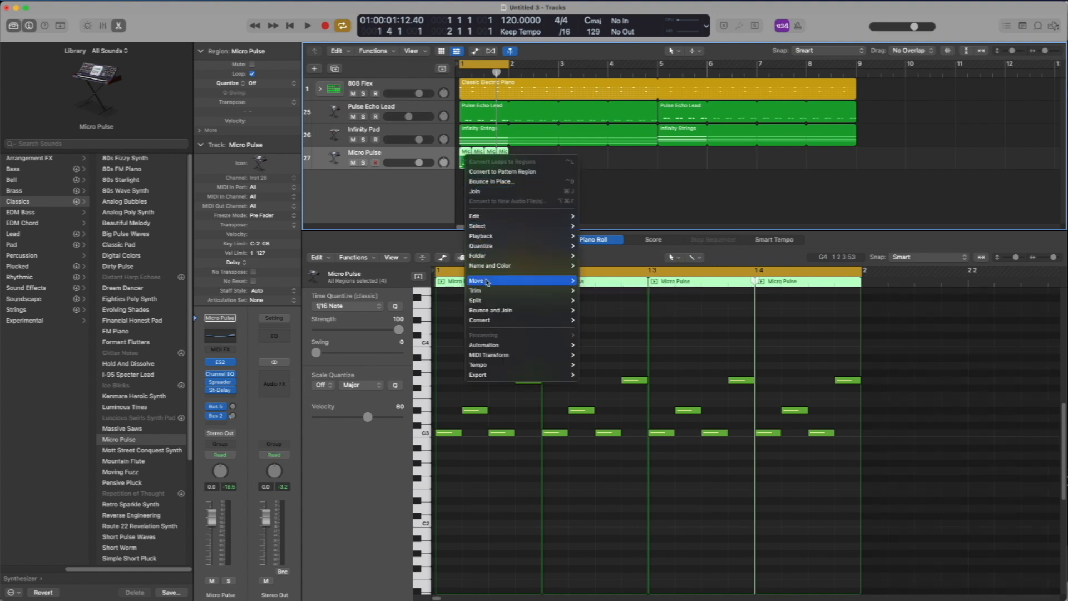
mouse_move(487, 312)
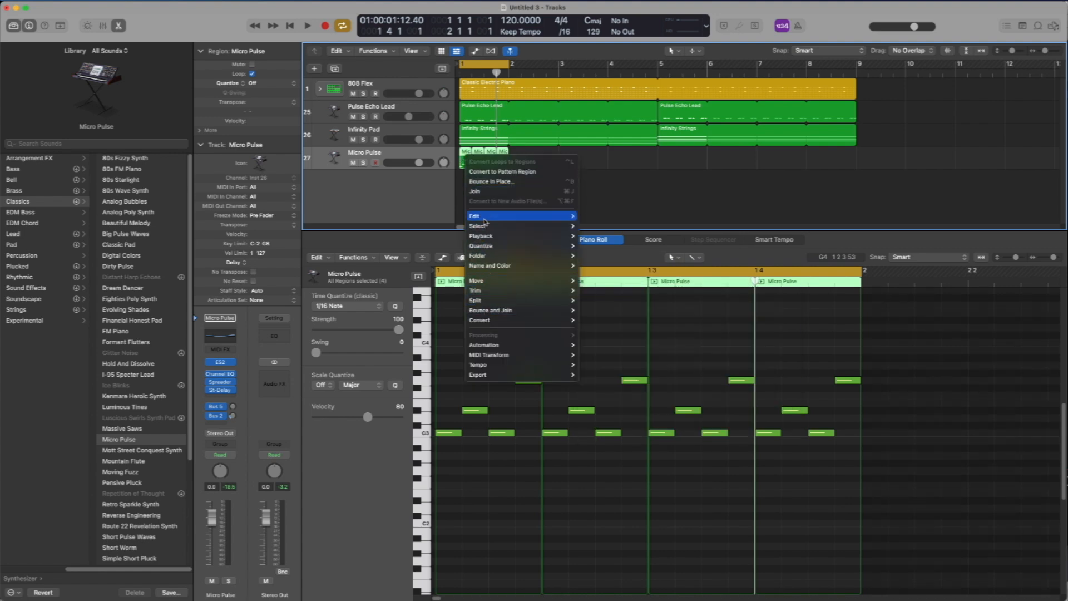
left_click(487, 193)
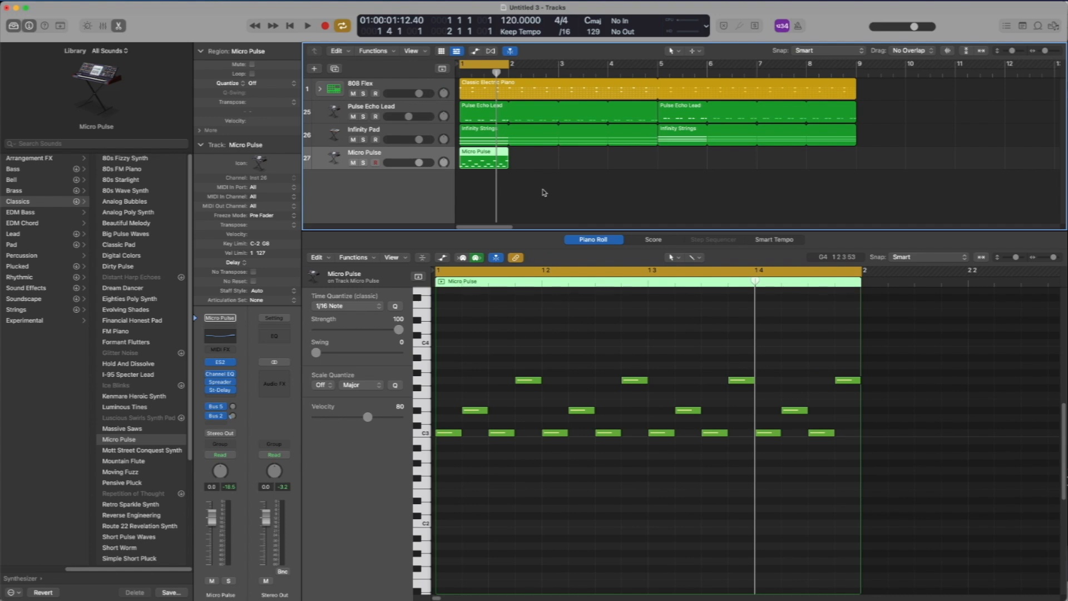
Play the cycled first bar to hear the Micro Pulse pattern together with the other tracks
left_click_drag(509, 343, 859, 443)
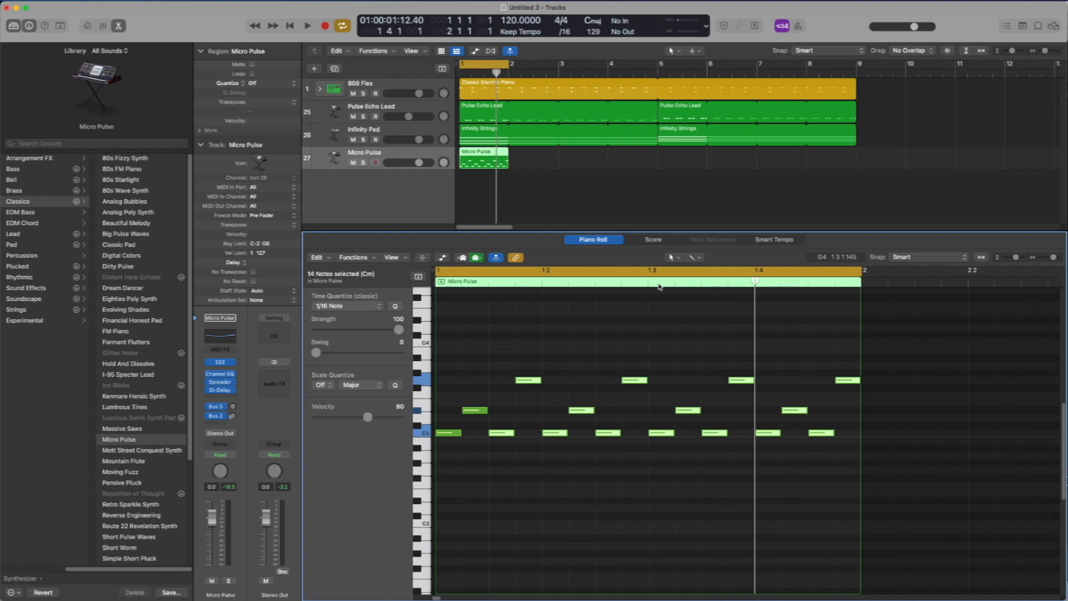
key("space")
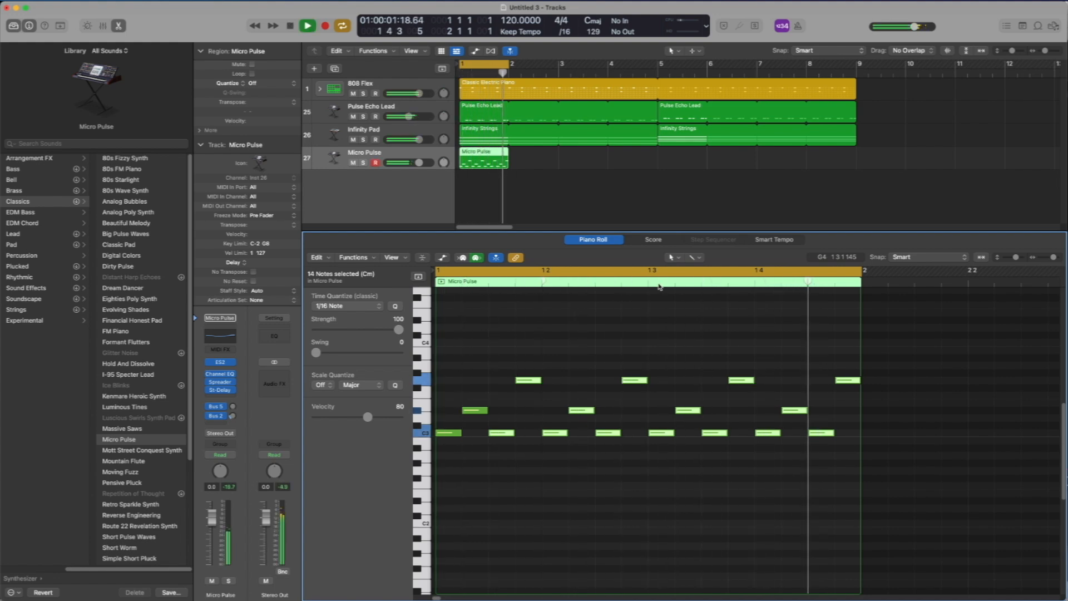
key("space")
Loop the Micro Pulse region up to bar 5 and copy the looped region to start at bar 5
left_click(540, 156)
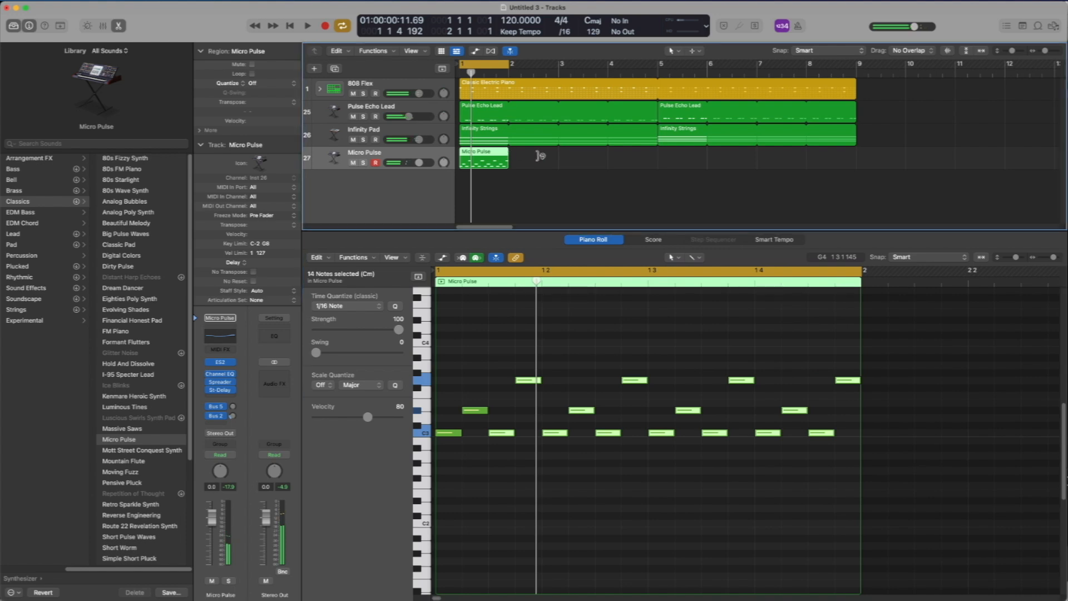
left_click_drag(540, 156, 658, 161)
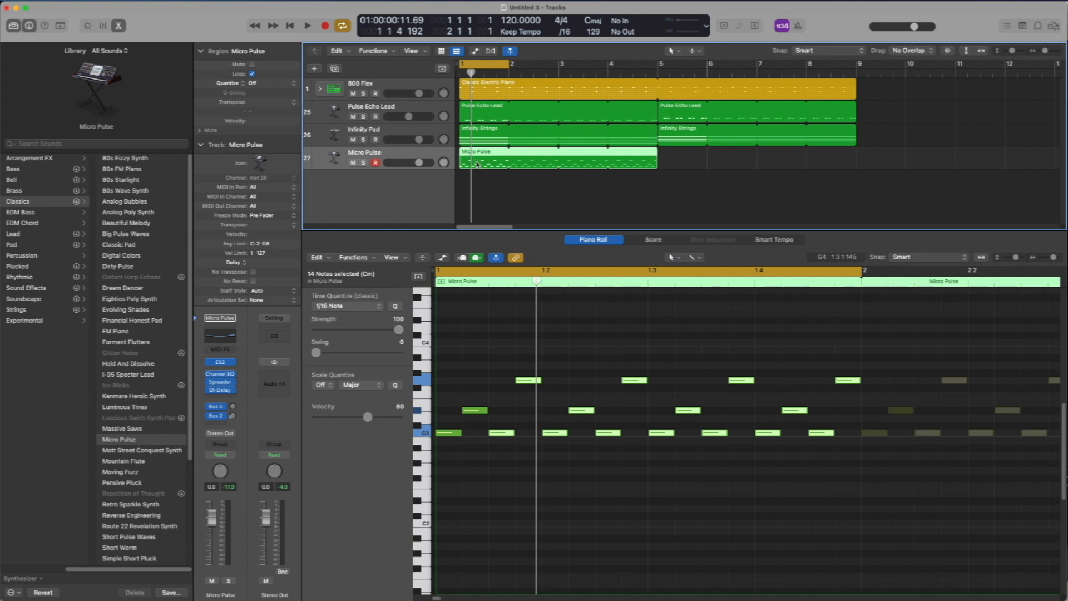
left_click_drag(477, 163, 675, 155)
Move the one-bar cycle range to bar 5 and open the copied Micro Pulse region for note editing
left_click_drag(473, 63, 667, 68)
left_click(679, 200)
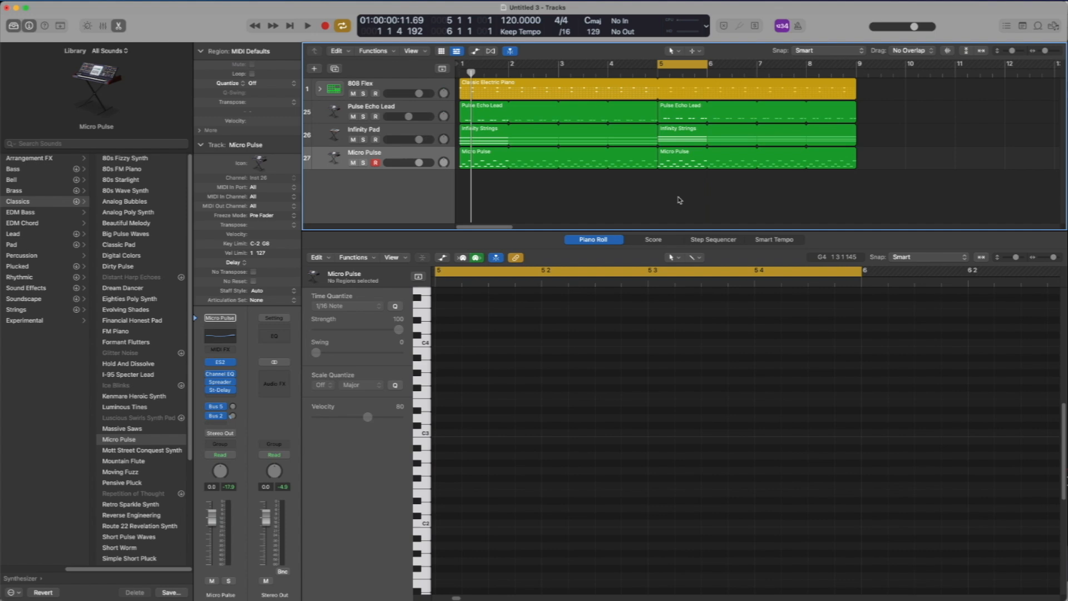
left_click(676, 161)
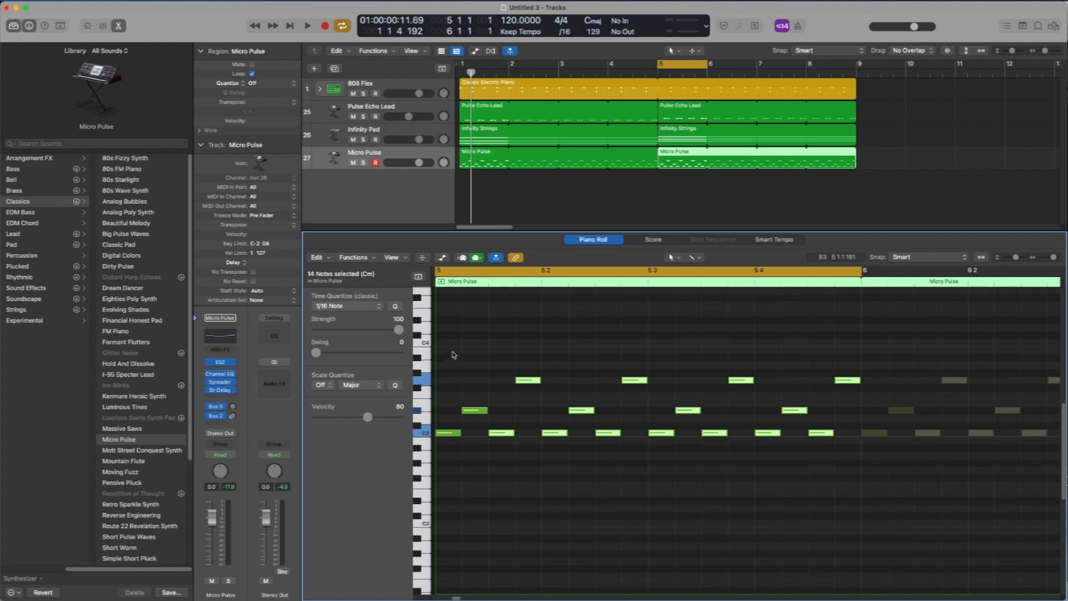
left_click_drag(449, 352, 802, 517)
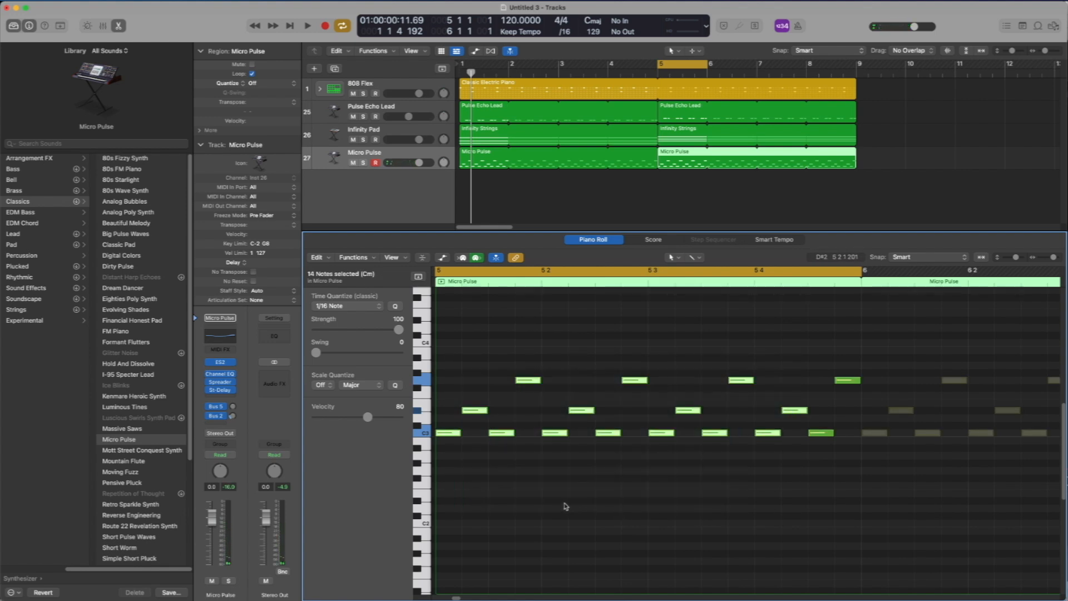
left_click(554, 476)
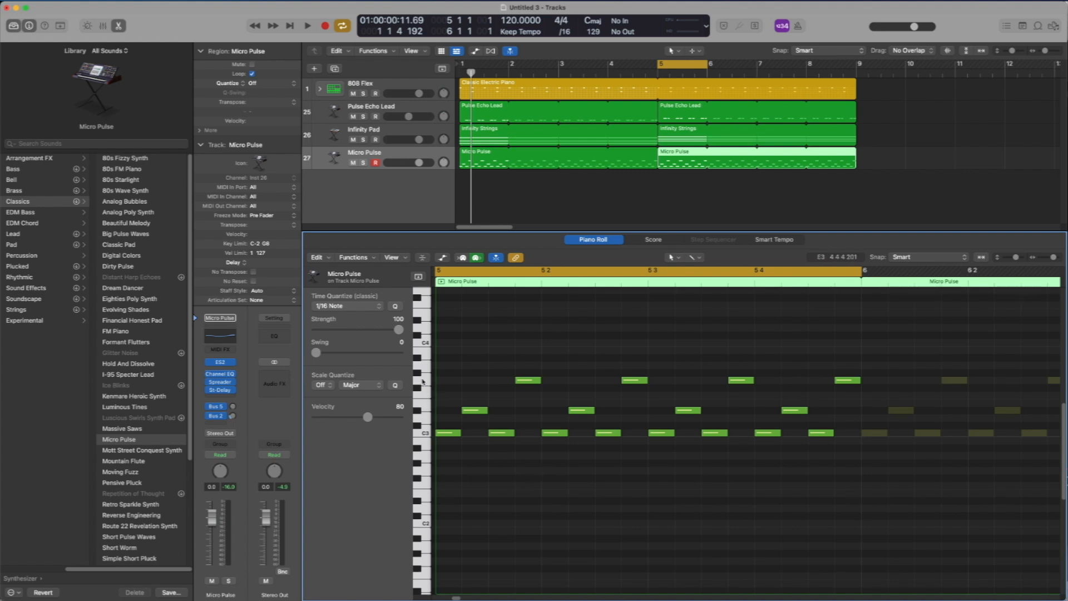
Examine and audition the chord notes of the Infinity Strings region at bar 5, comparing them with the Micro Pulse pattern there
left_click(681, 140)
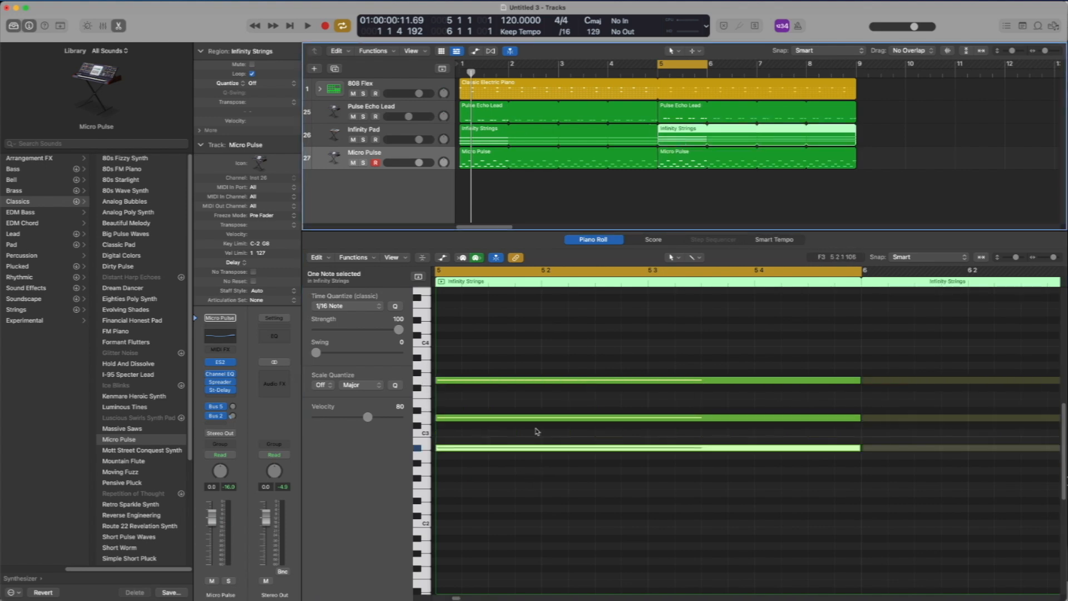
left_click(465, 470)
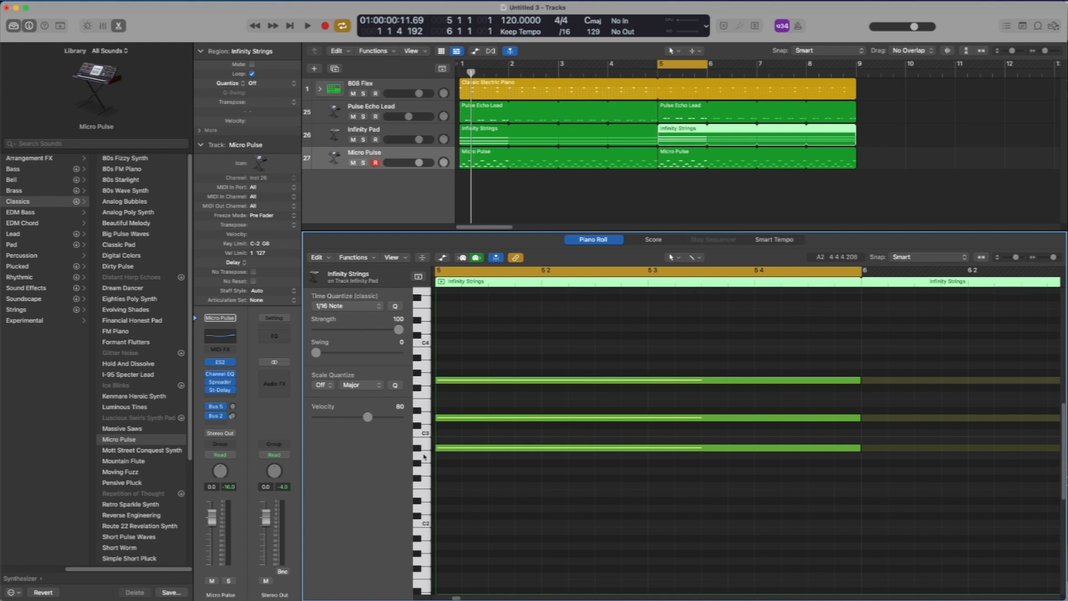
left_click(418, 449)
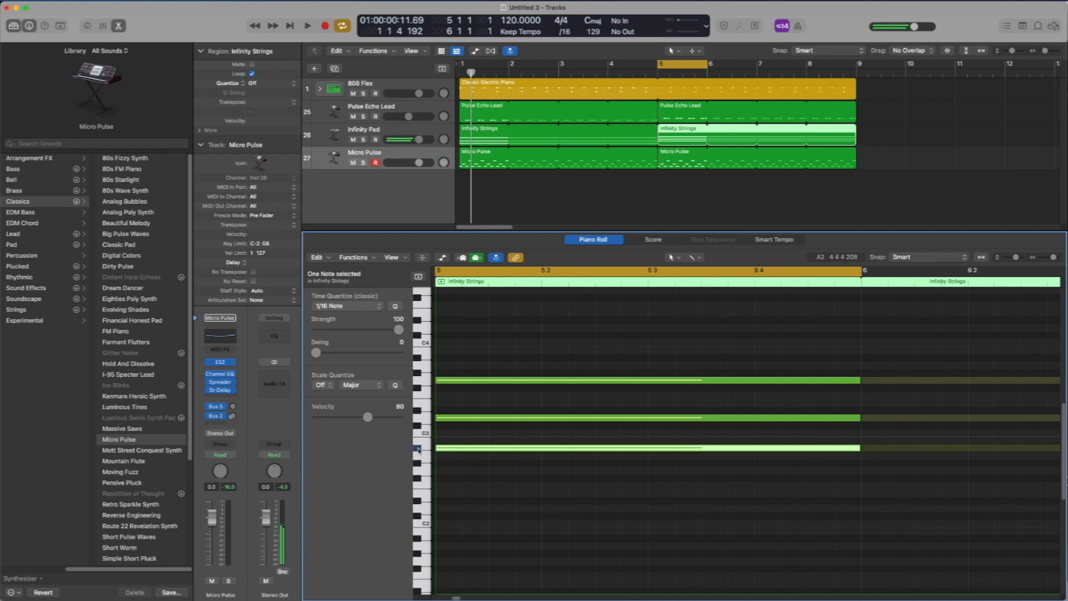
left_click(441, 419)
left_click(442, 381)
left_click_drag(480, 330, 529, 449)
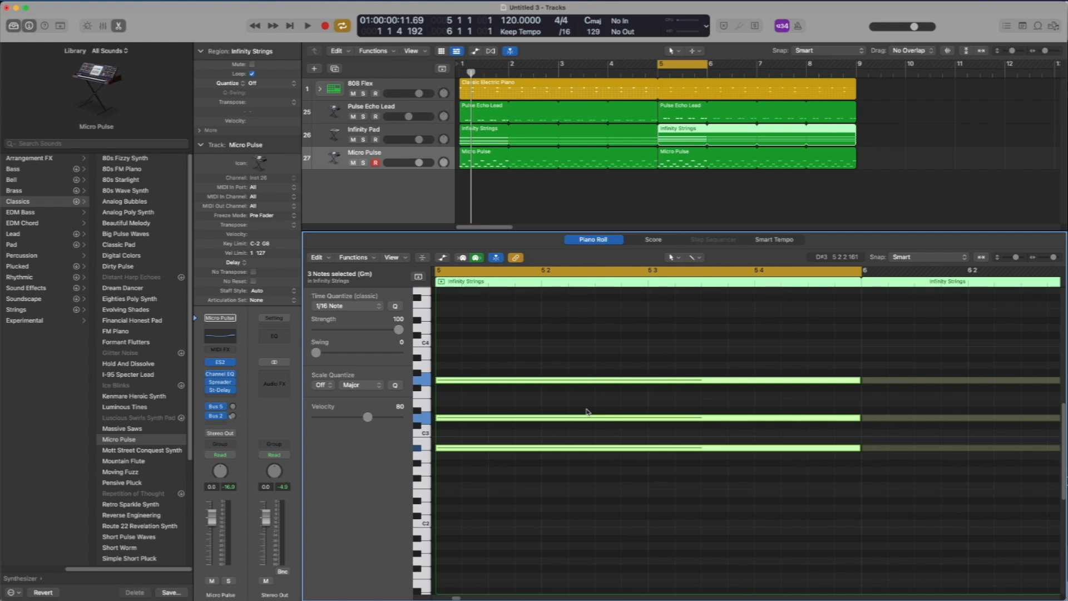
left_click(590, 456)
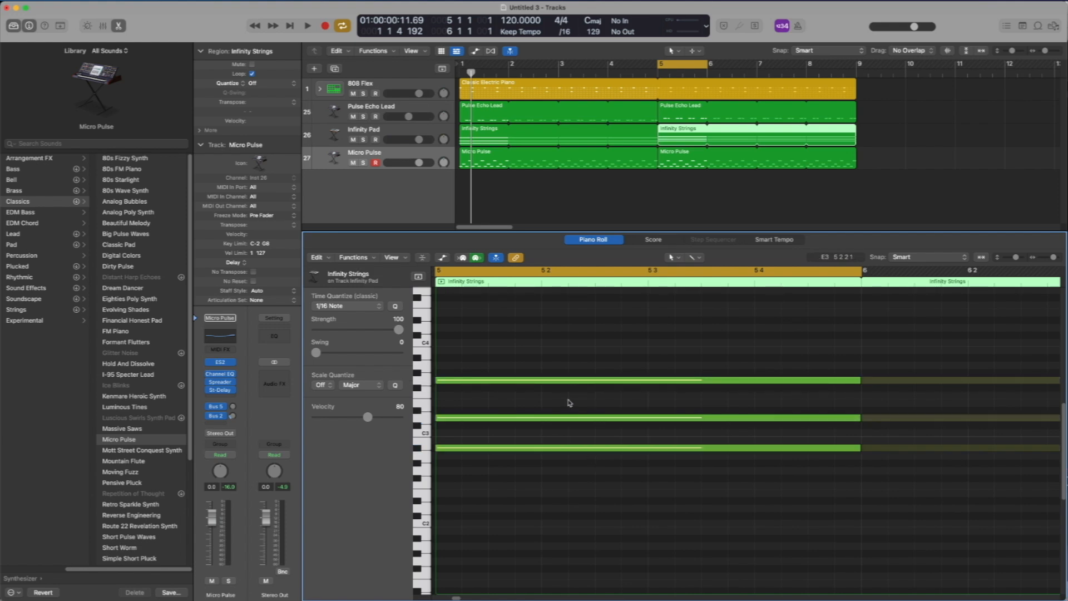
left_click_drag(567, 401, 580, 452)
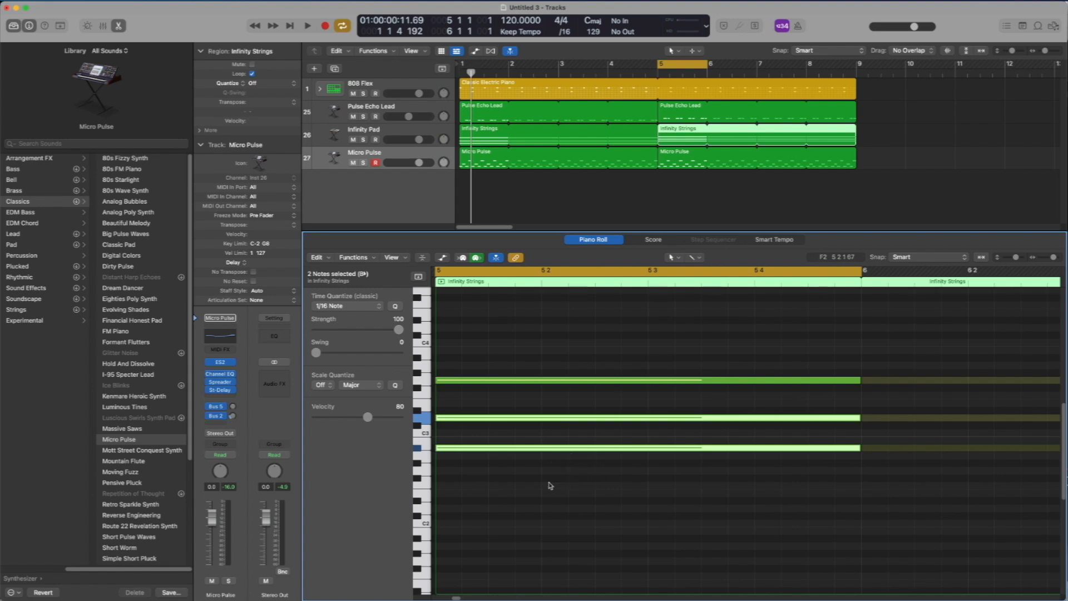
left_click(673, 164)
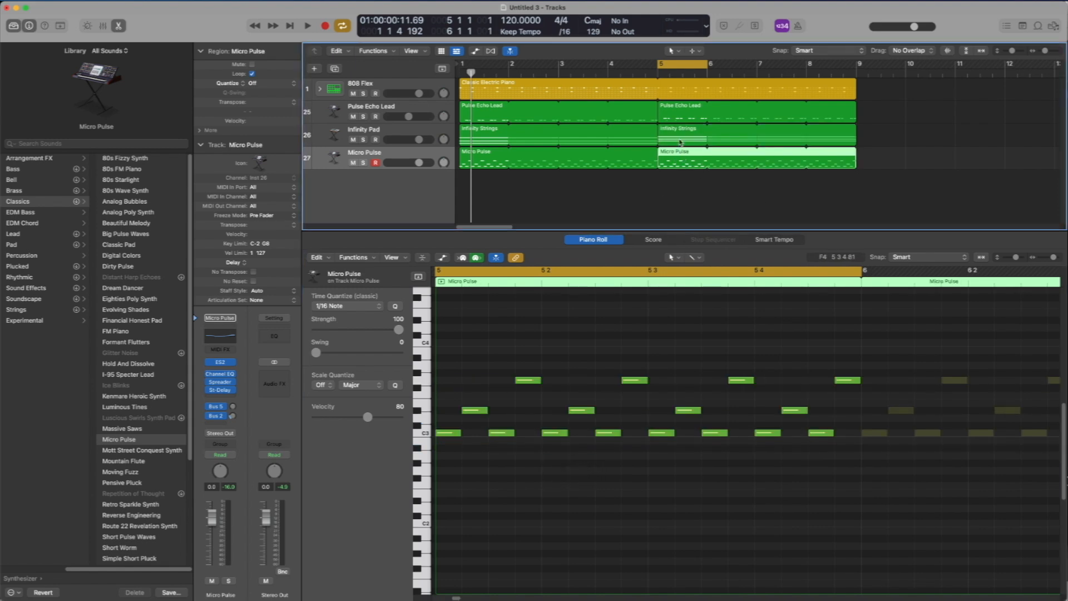
left_click(681, 142)
left_click(503, 487)
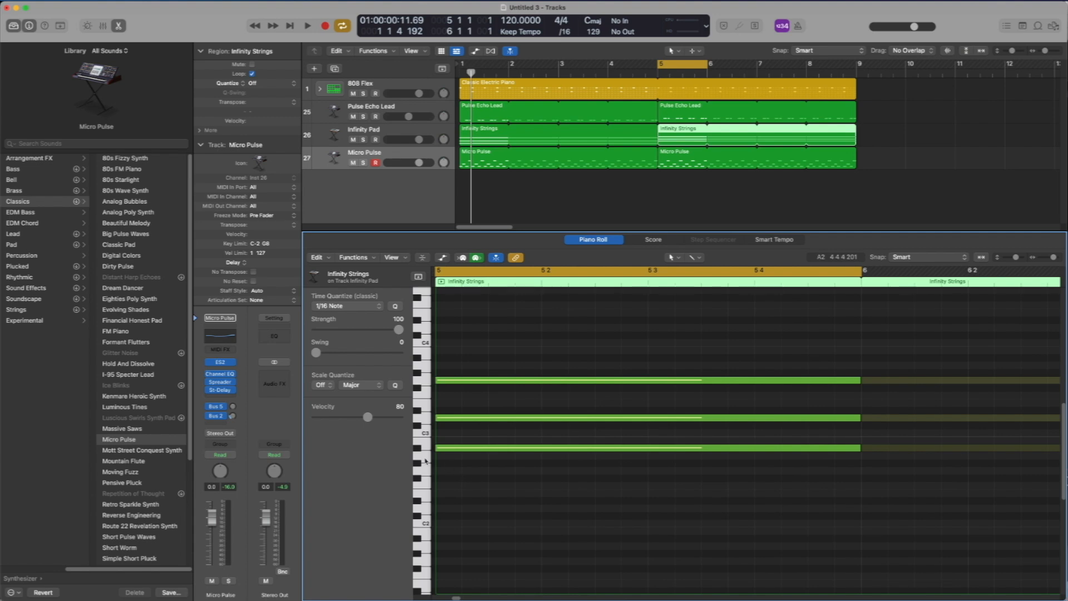
left_click(424, 421)
left_click(422, 381)
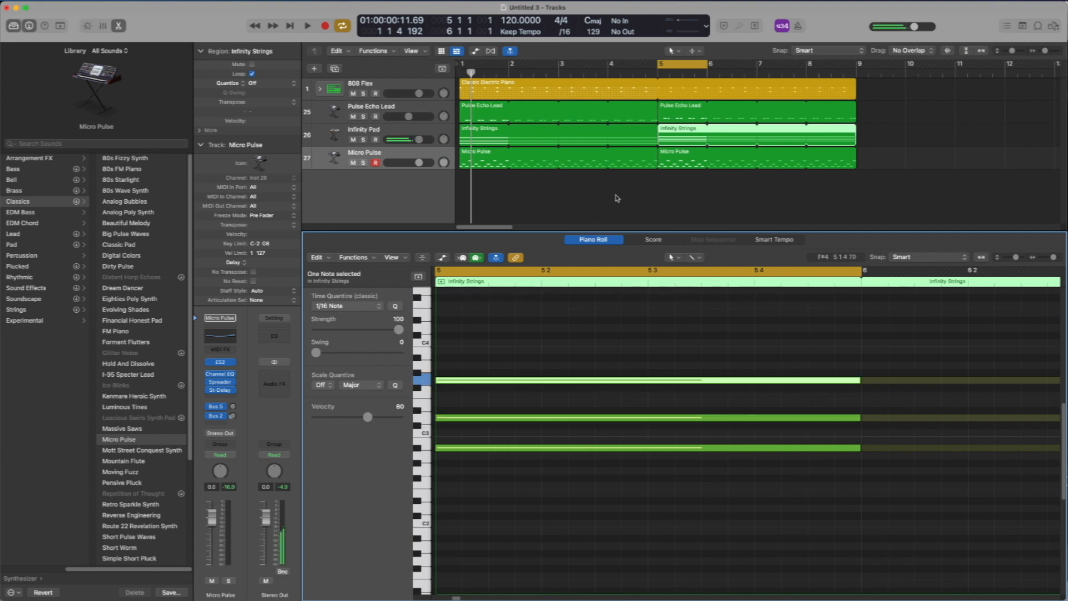
Open the Micro Pulse region at bar 5 and lower its eight C3 notes to G2
left_click(673, 164)
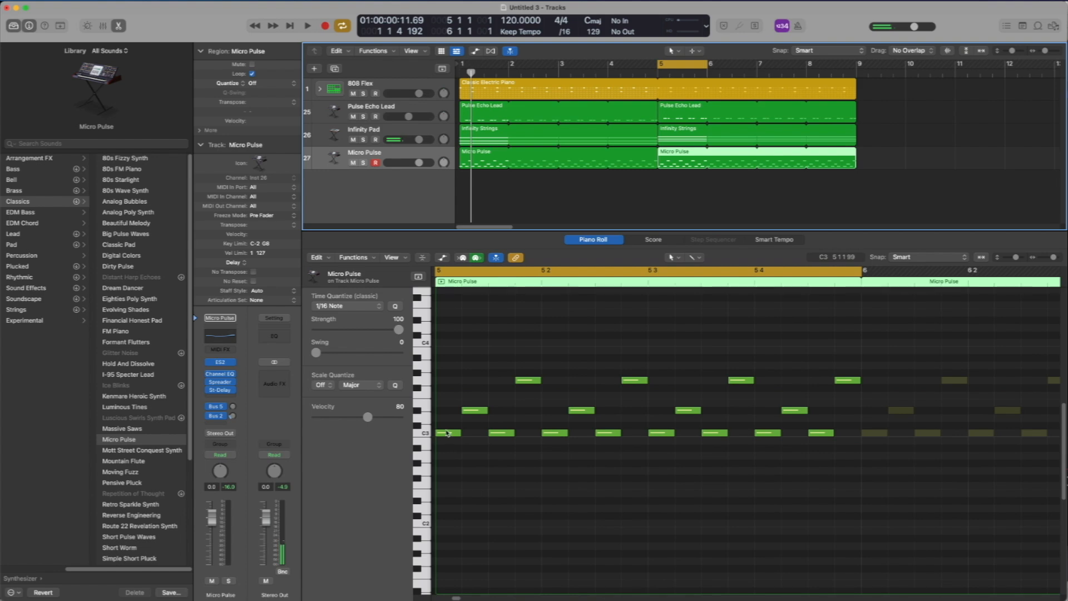
left_click(457, 397)
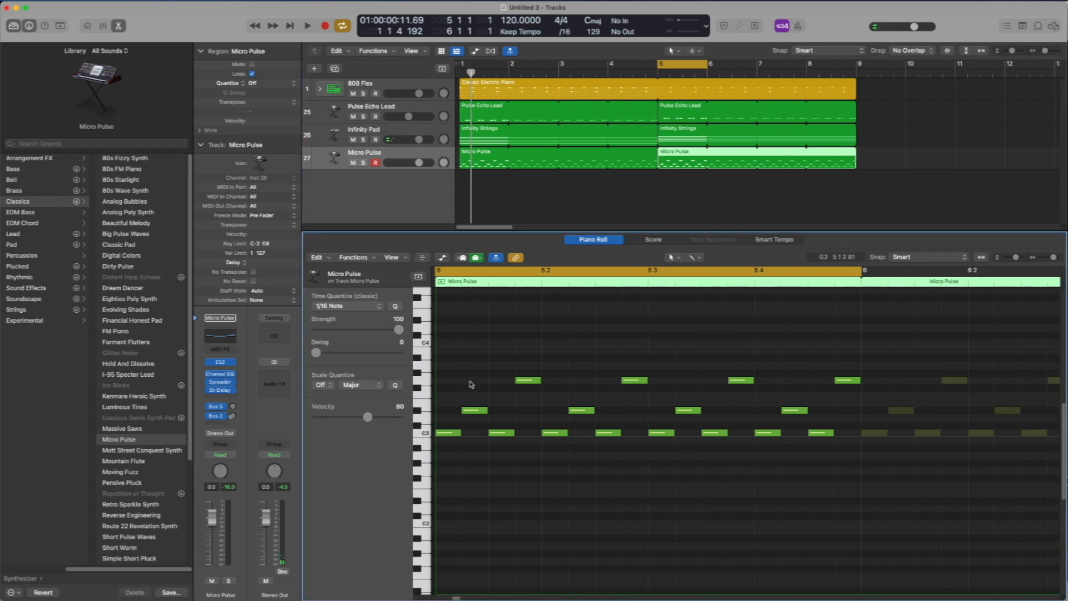
left_click(428, 382)
left_click(437, 402)
left_click_drag(442, 424, 838, 454)
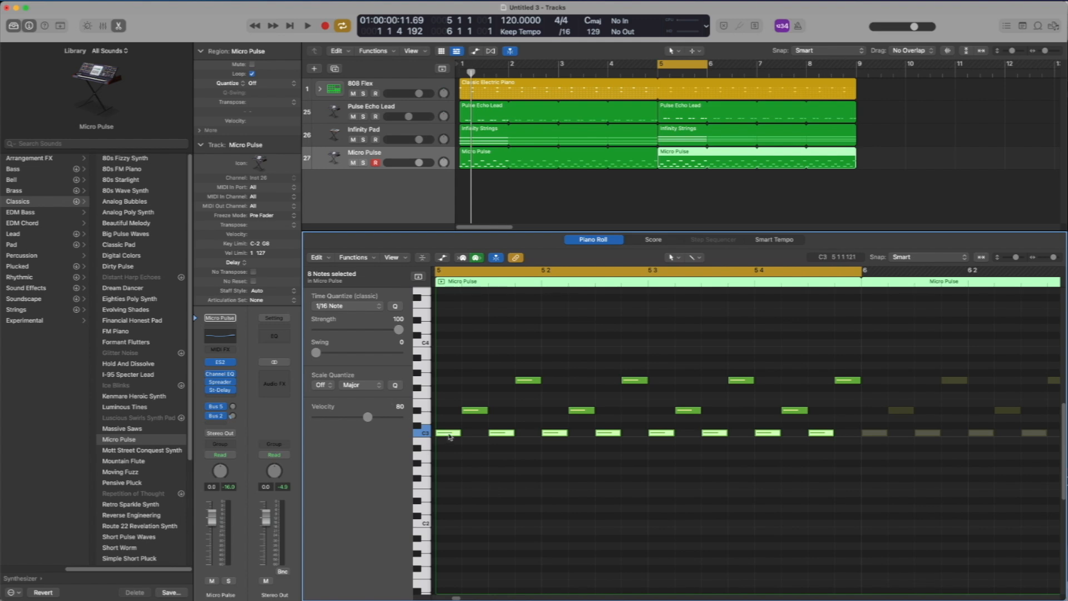
left_click_drag(450, 436, 449, 477)
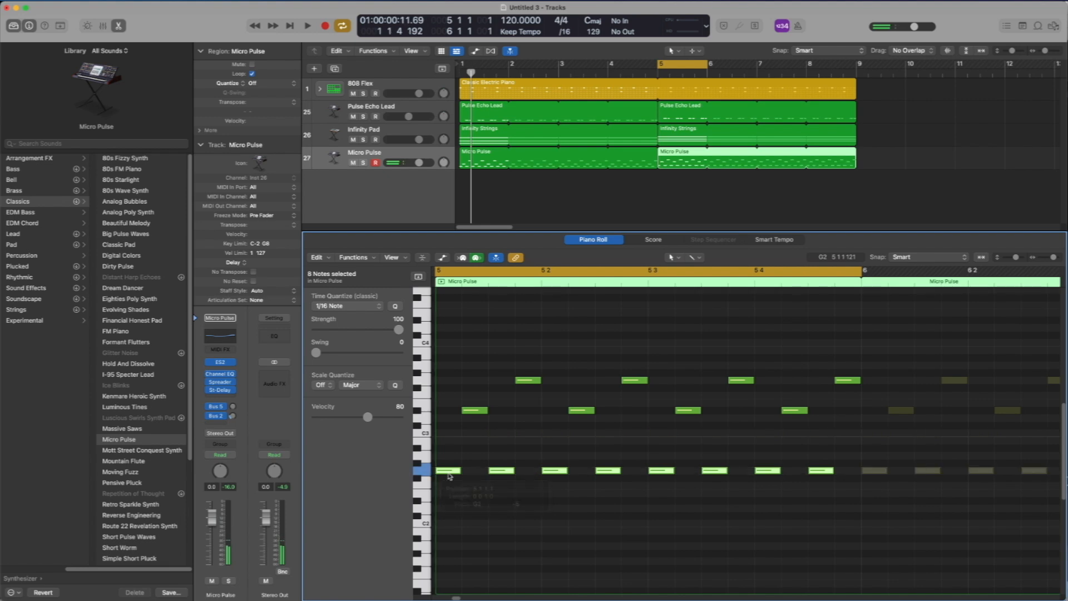
Lower the region's four D#3 notes to A#2 and its four G3 notes to D3
left_click_drag(448, 401, 806, 434)
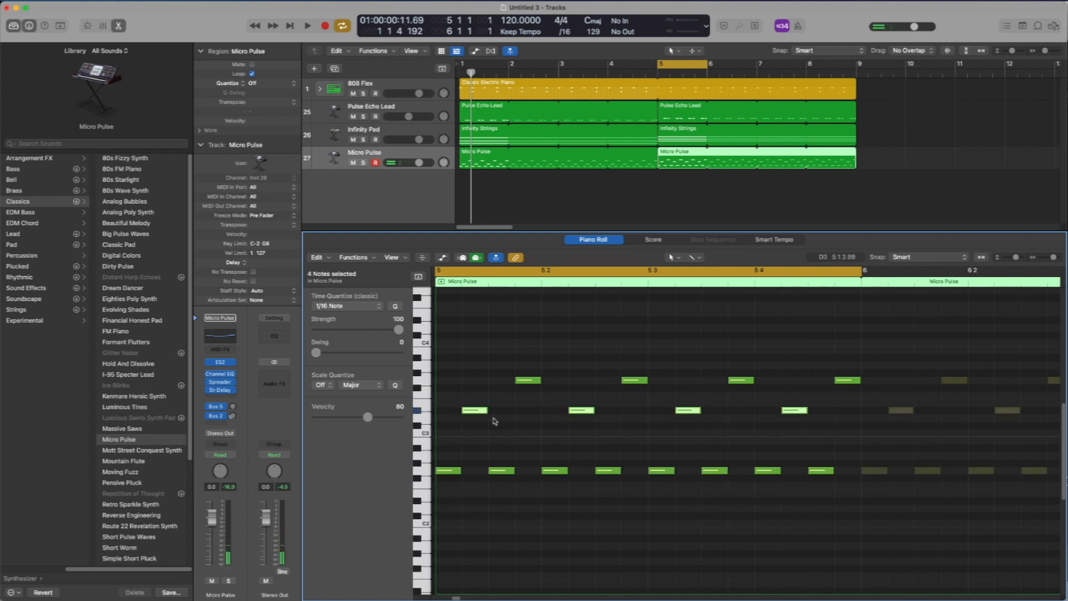
left_click_drag(473, 414, 477, 454)
left_click_drag(479, 372, 865, 392)
left_click_drag(526, 383, 527, 420)
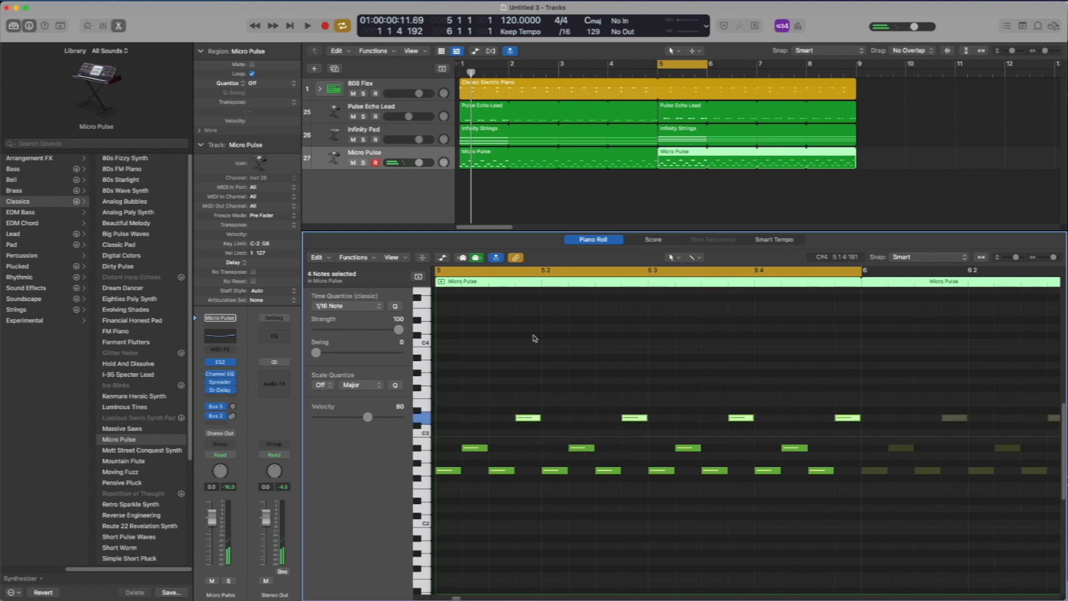
Play the cycled bar 5, and examine the notes of both Micro Pulse regions around the bar 5 transition
key("space")
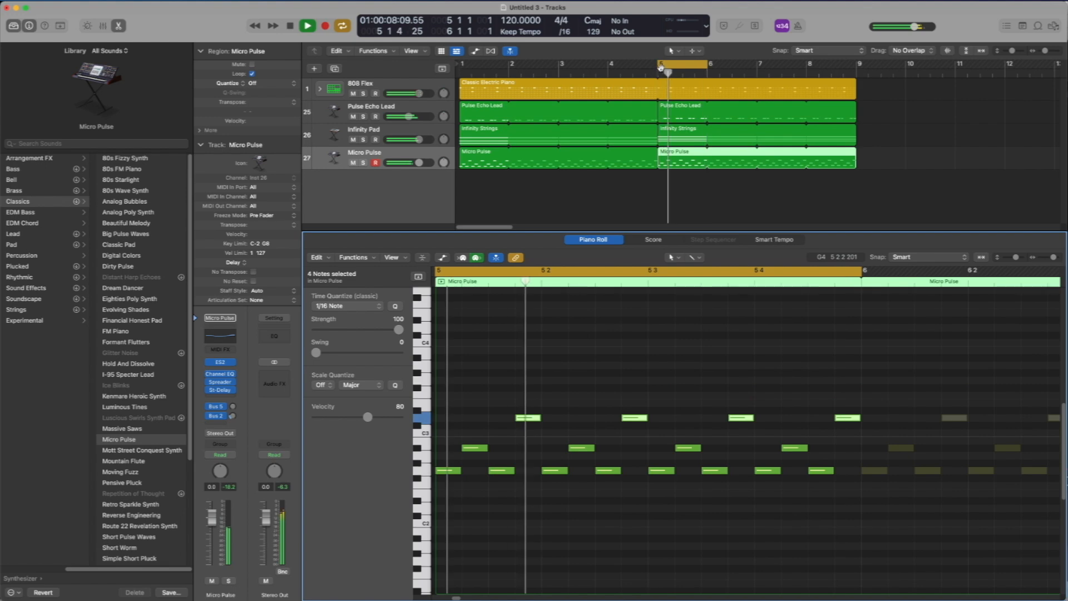
key("space")
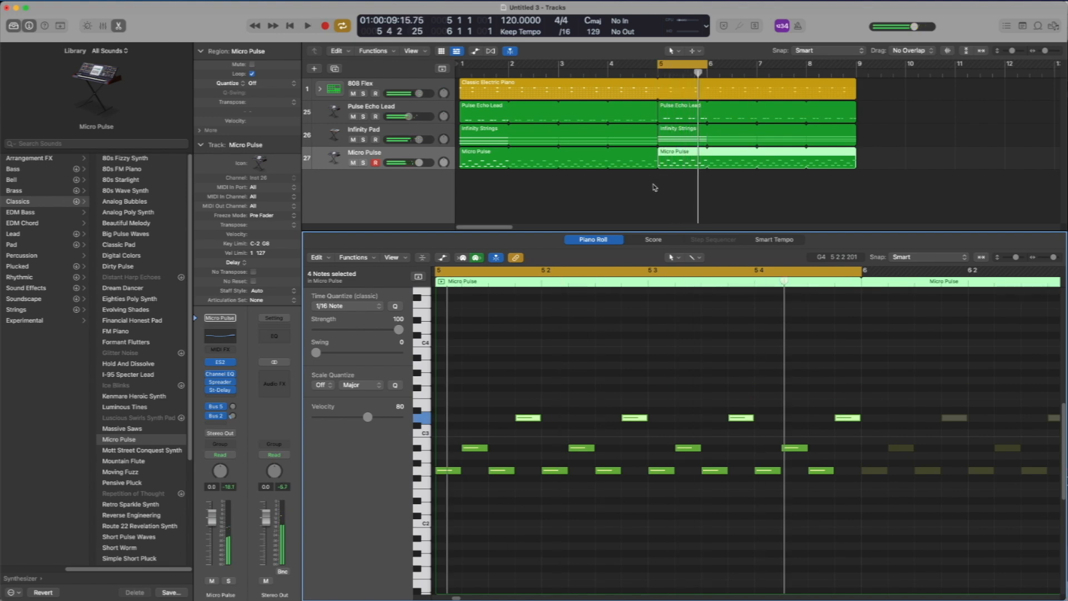
left_click_drag(679, 184, 643, 165)
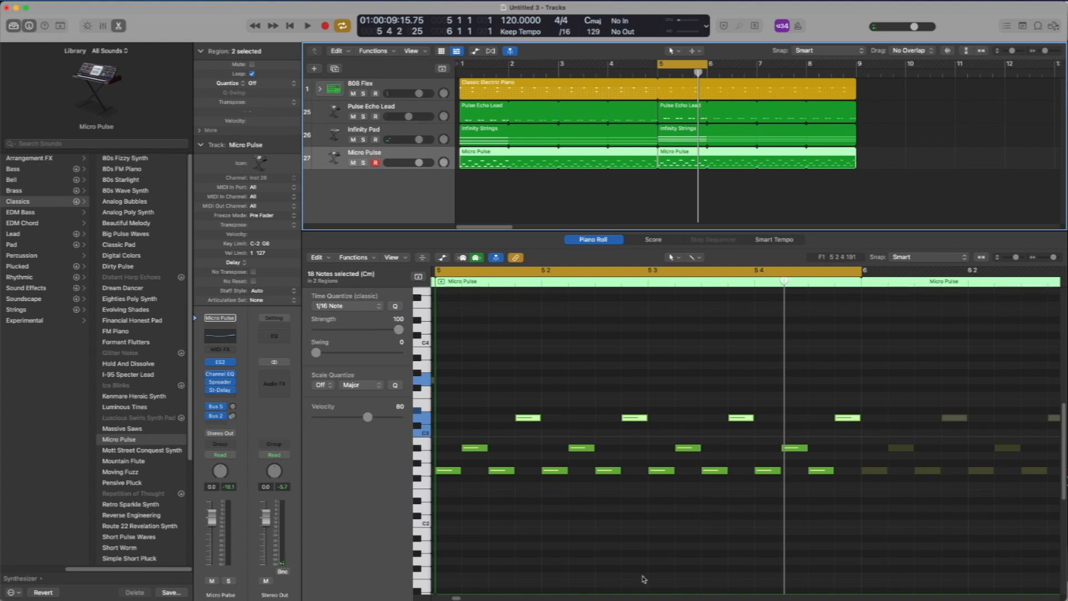
left_click_drag(1055, 259, 1052, 258)
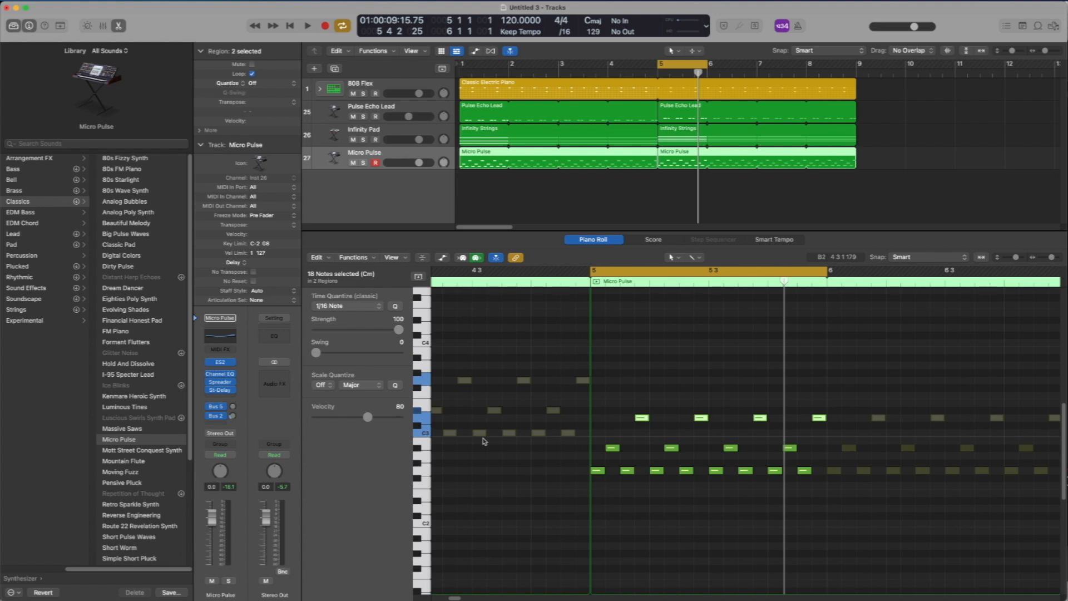
Raise the eight G2 notes of the bar 5 Micro Pulse region an octave to G3 and audition the cycled bar
left_click_drag(563, 464, 821, 493)
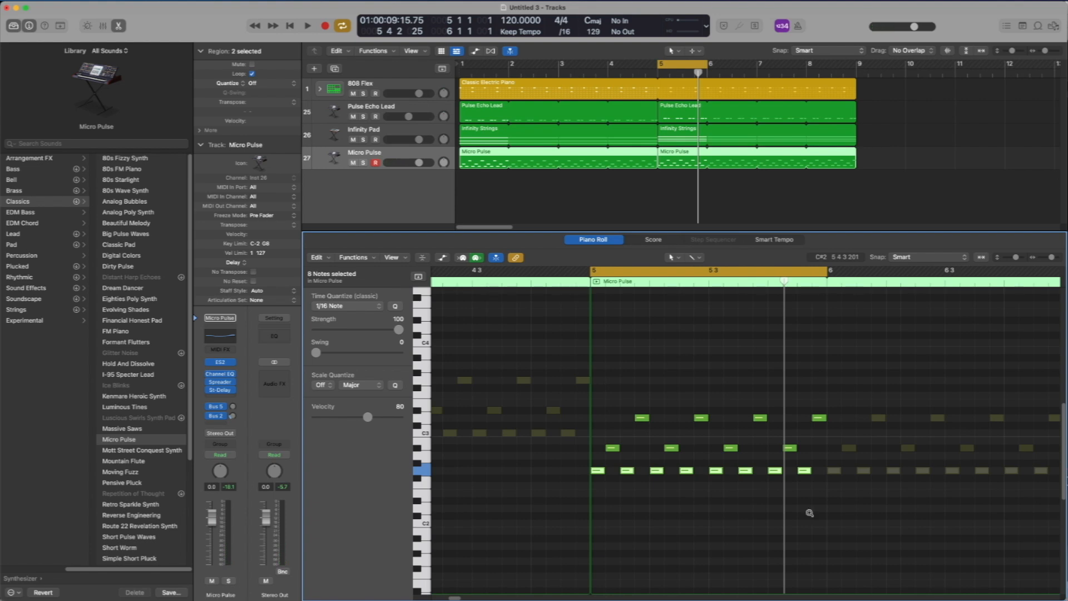
key("alt+Up")
key("alt+Up")
key("alt+Up")
key("alt+Up")
key("alt+Up")
key("alt+Up")
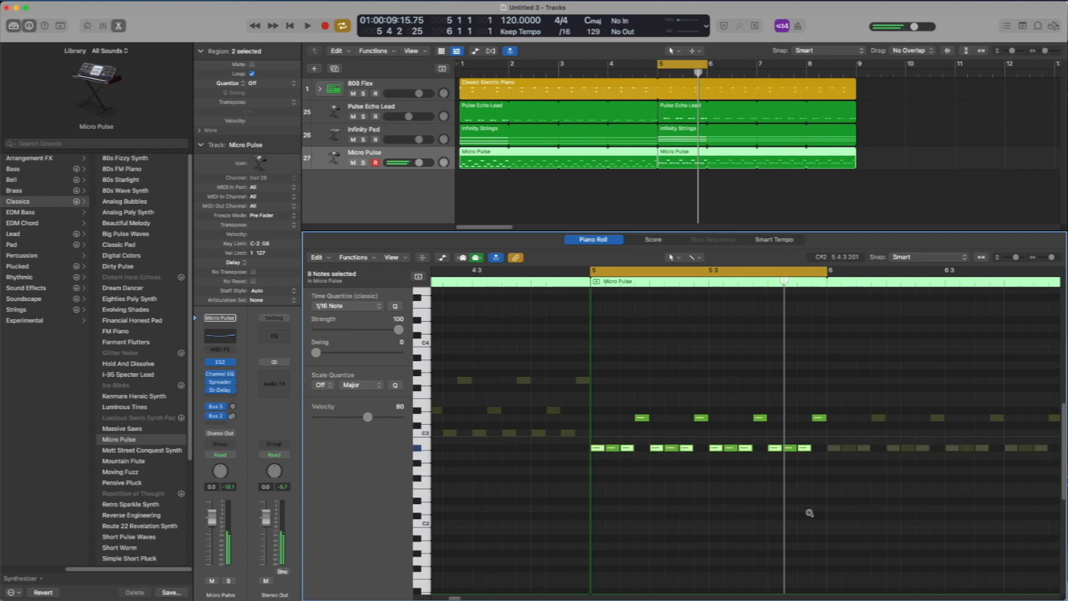
key("alt+Up")
key("alt+Up")
key("alt+Up")
key("alt+Up")
key("alt+Up")
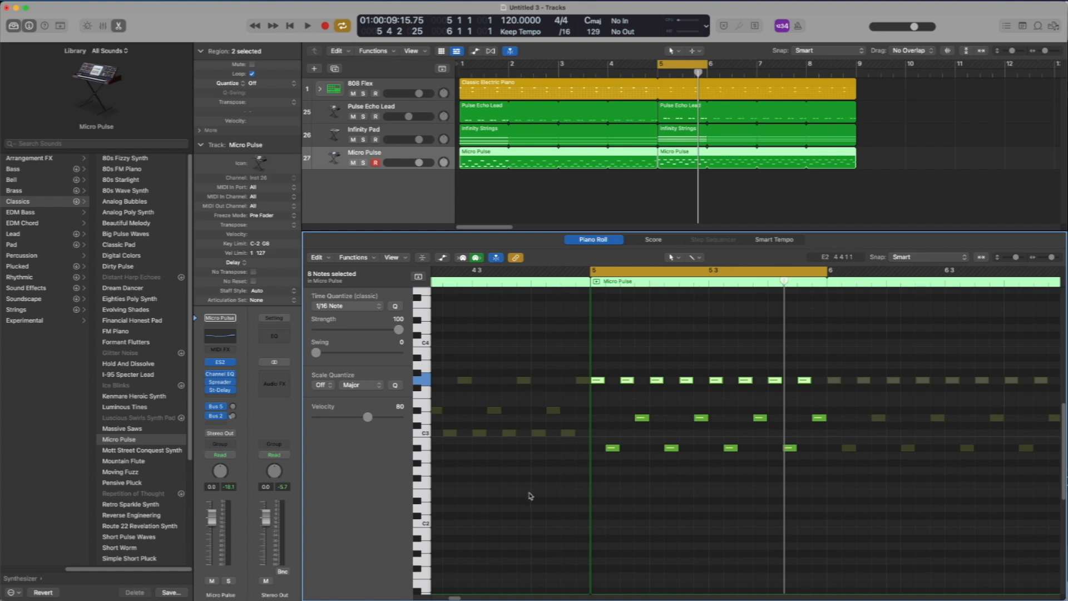
key("space")
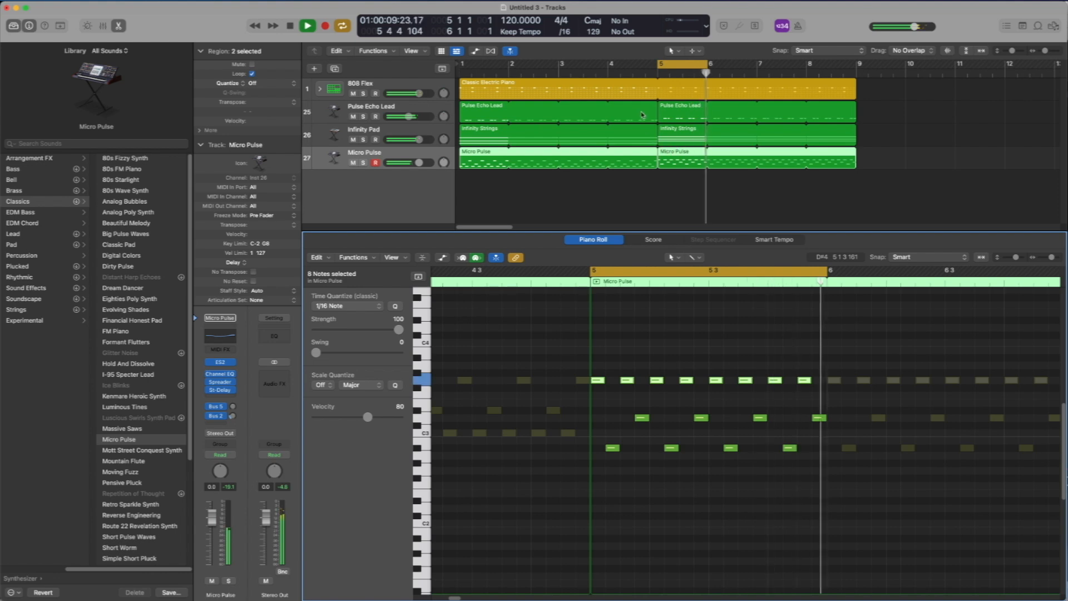
key("space")
Extend the cycle range to span bars 1 to 9 and play the start of the loop
left_click_drag(660, 64, 461, 64)
left_click_drag(707, 62, 860, 63)
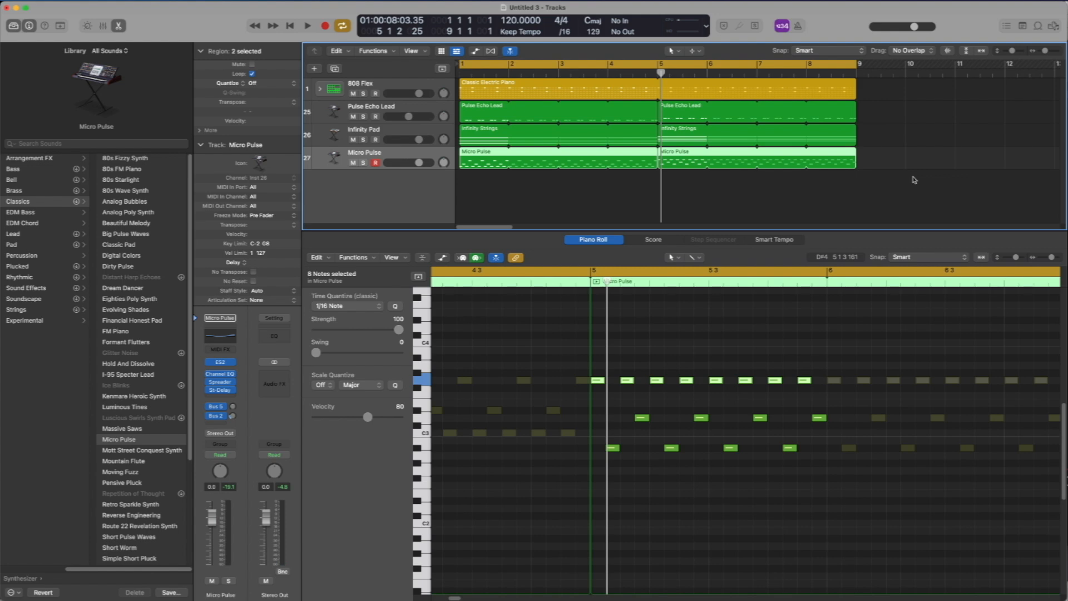
key("space")
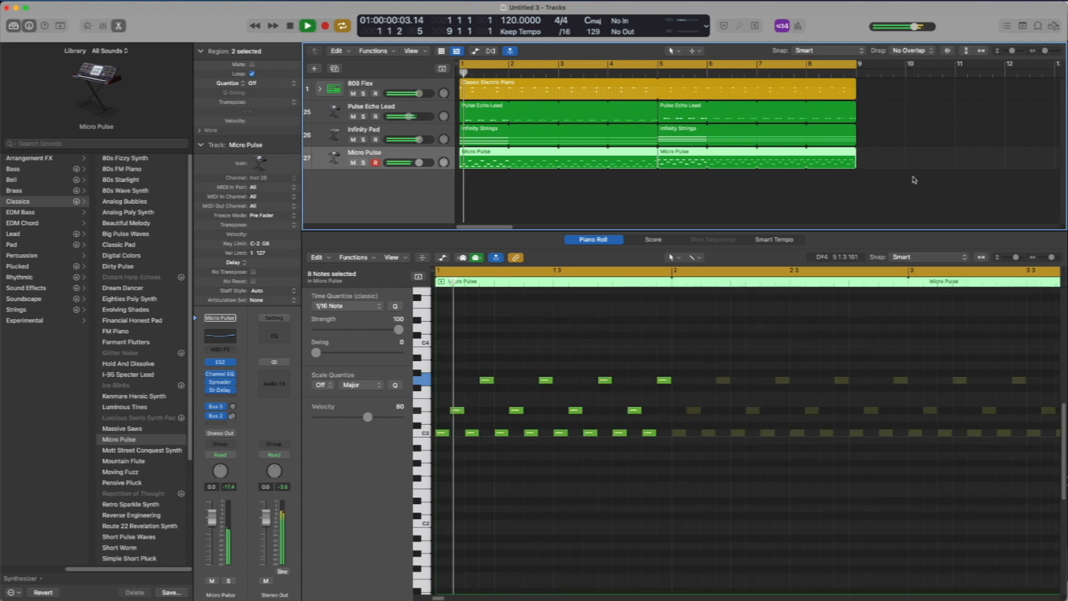
key("space")
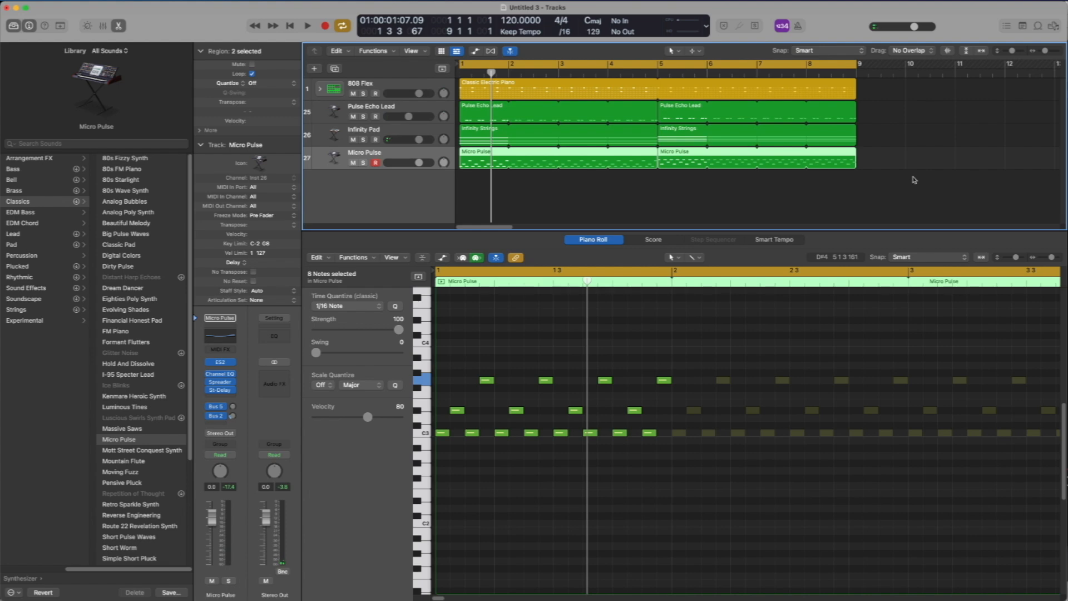
Lower the eight G3 notes in the bar 5 Micro Pulse region an octave to G2
left_click(692, 190)
left_click(670, 159)
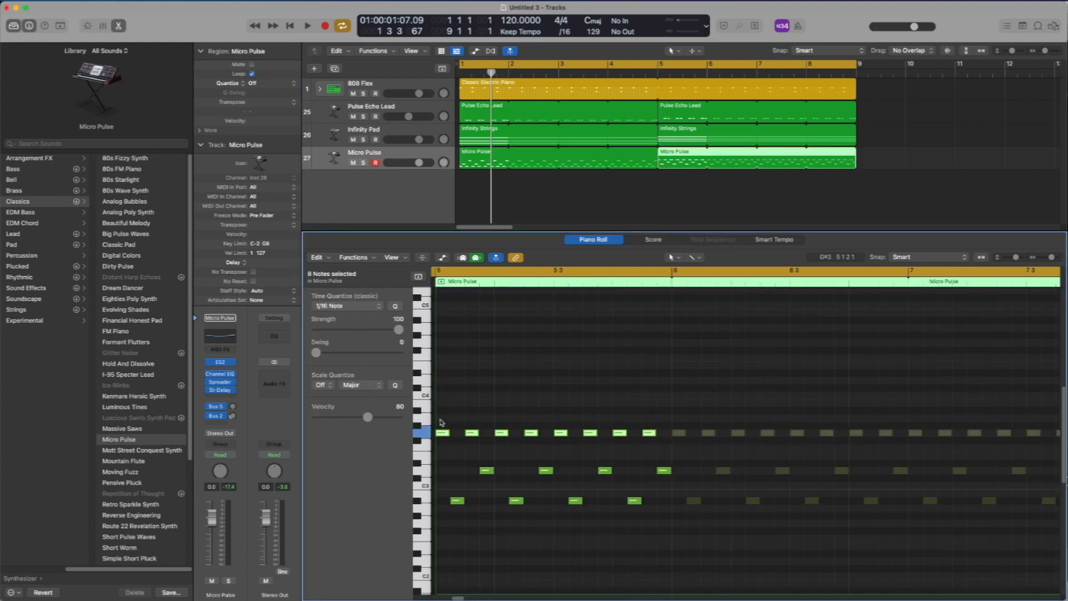
left_click_drag(442, 421, 661, 445)
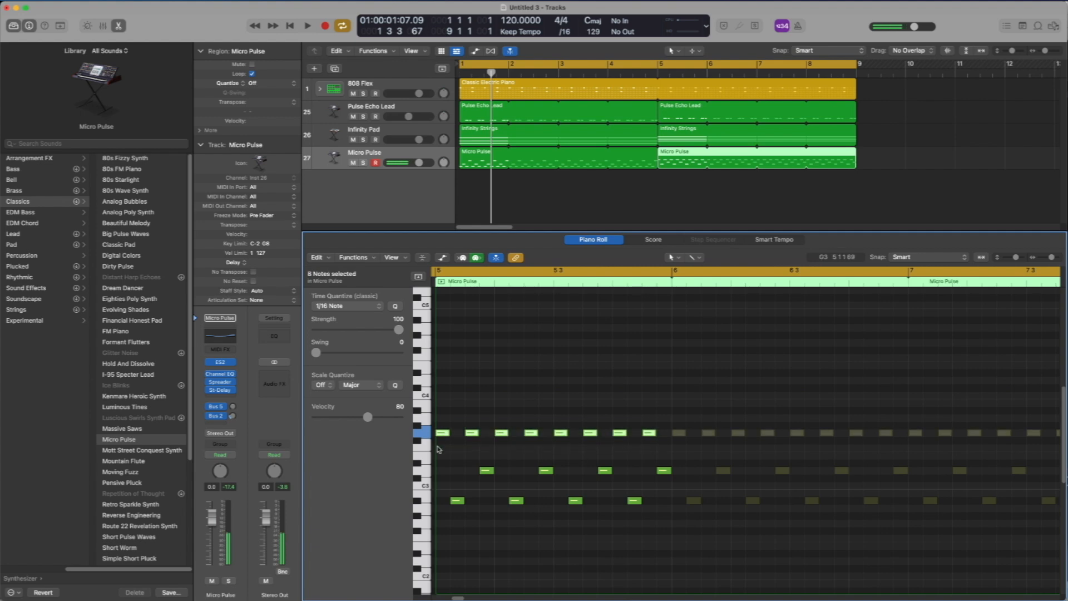
left_click_drag(440, 433, 441, 528)
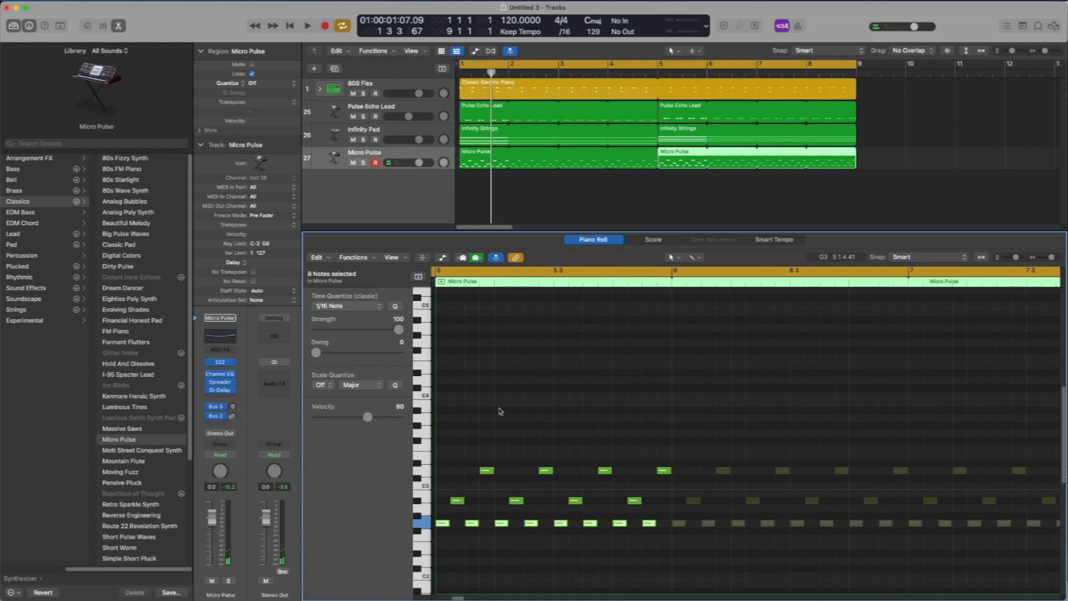
Play the full eight-bar loop to hear the Micro Pulse pattern change at bar 5
key("space")
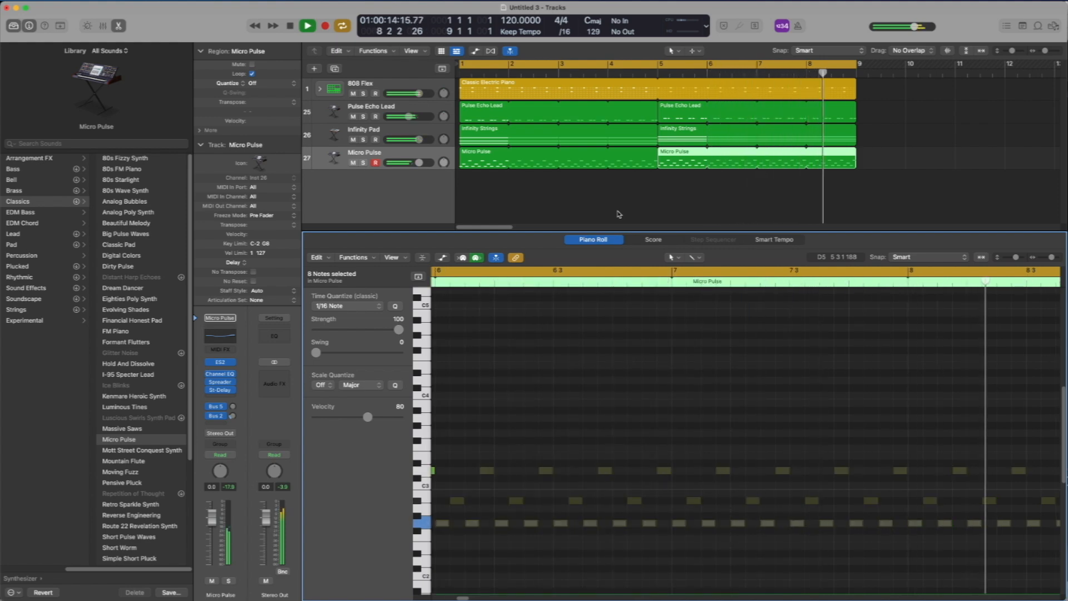
key("space")
left_click(690, 182)
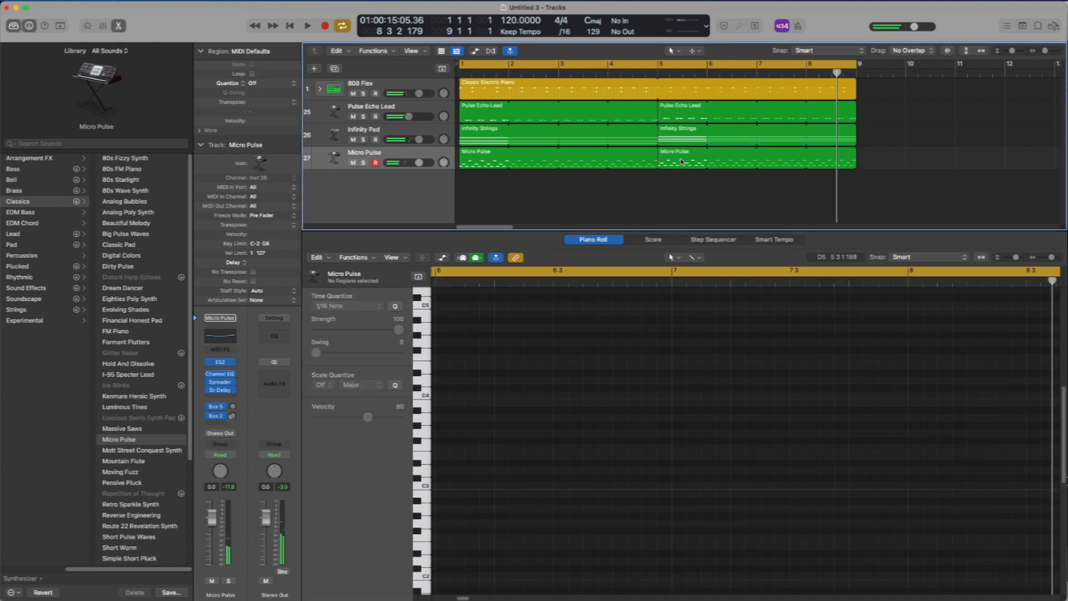
Transpose all notes of the bar 5 Micro Pulse region up one octave and play the loop through the change
left_click_drag(441, 450, 454, 525)
left_click(572, 561)
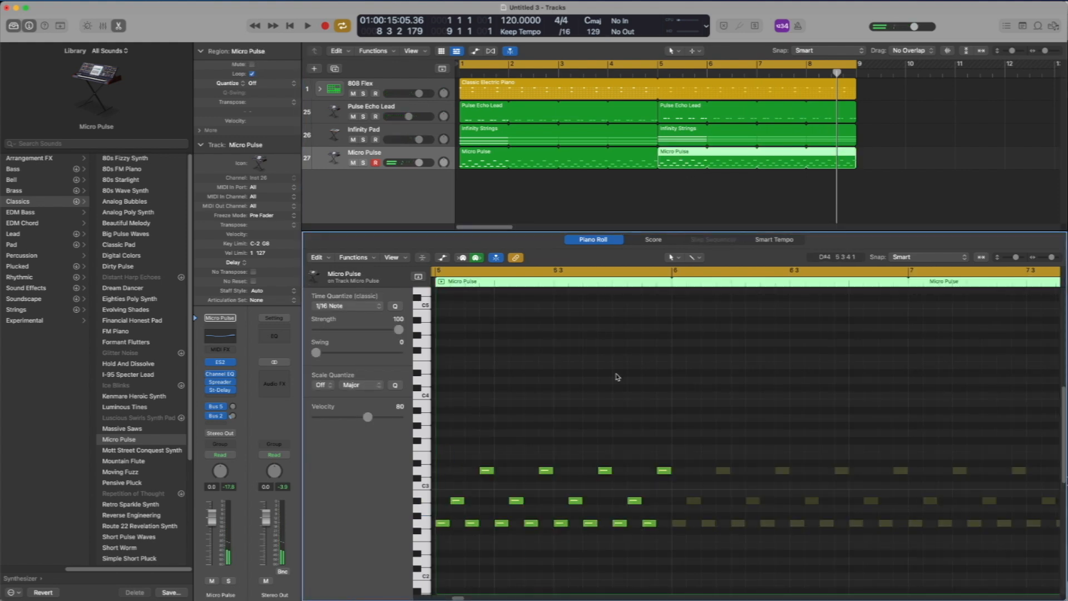
key("super+a")
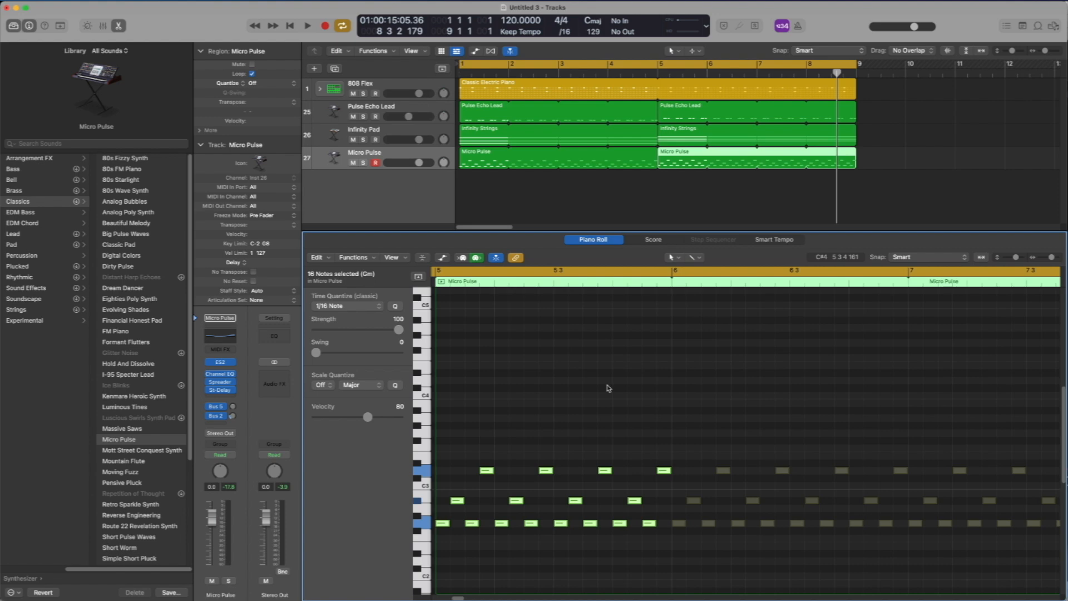
key("alt+Up")
key("alt+Up")
key("alt+Up")
key("alt+Up")
key("alt+Up")
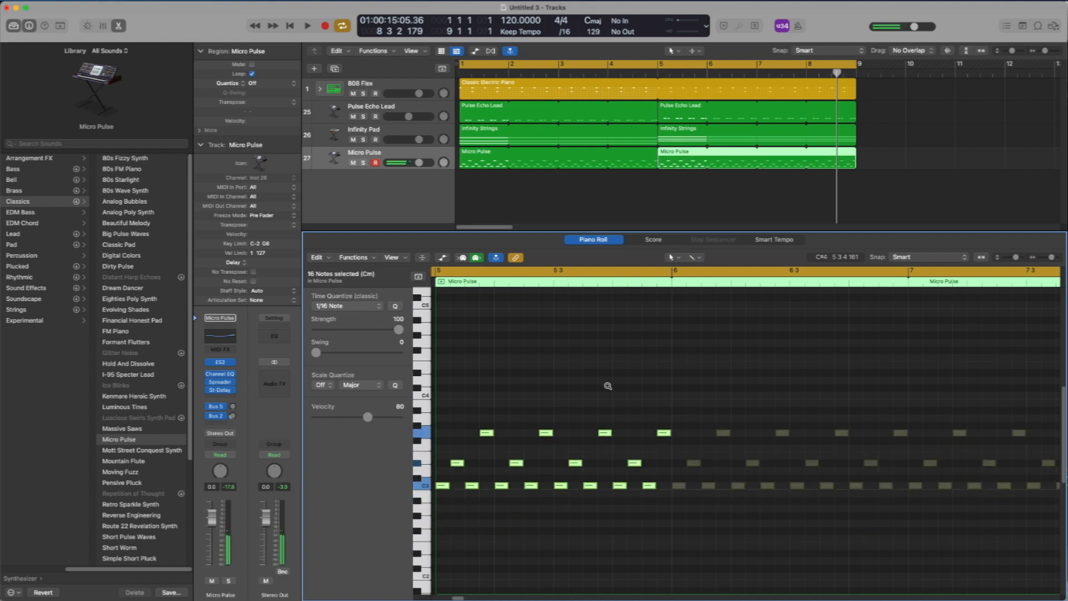
key("alt+Up")
key("alt+Up")
key("alt+Up")
key("alt+Up")
key("alt+Up")
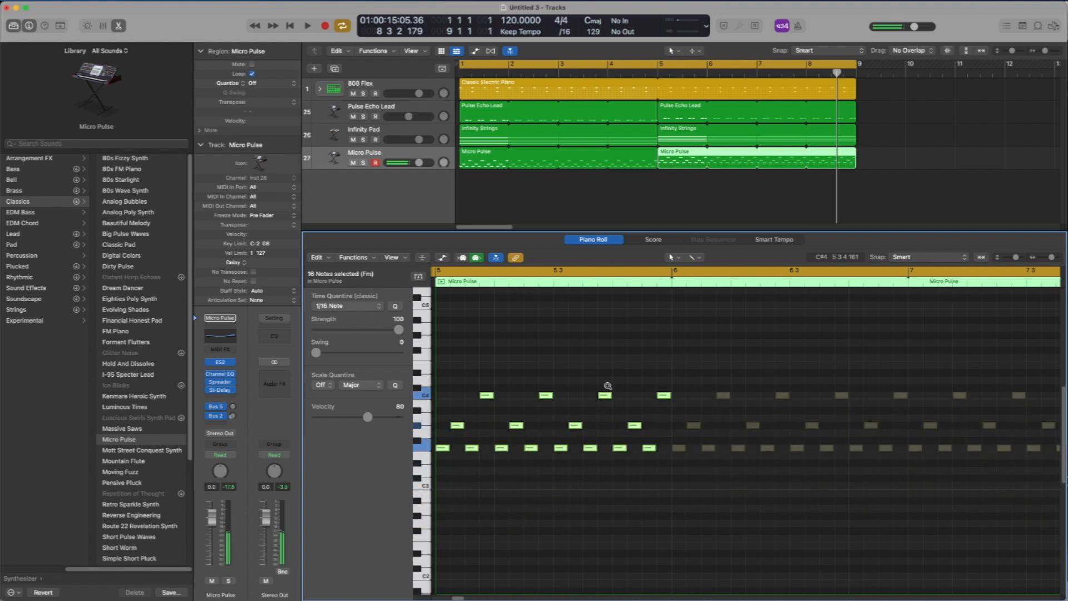
key("alt+Up")
key("alt+Up")
key("space")
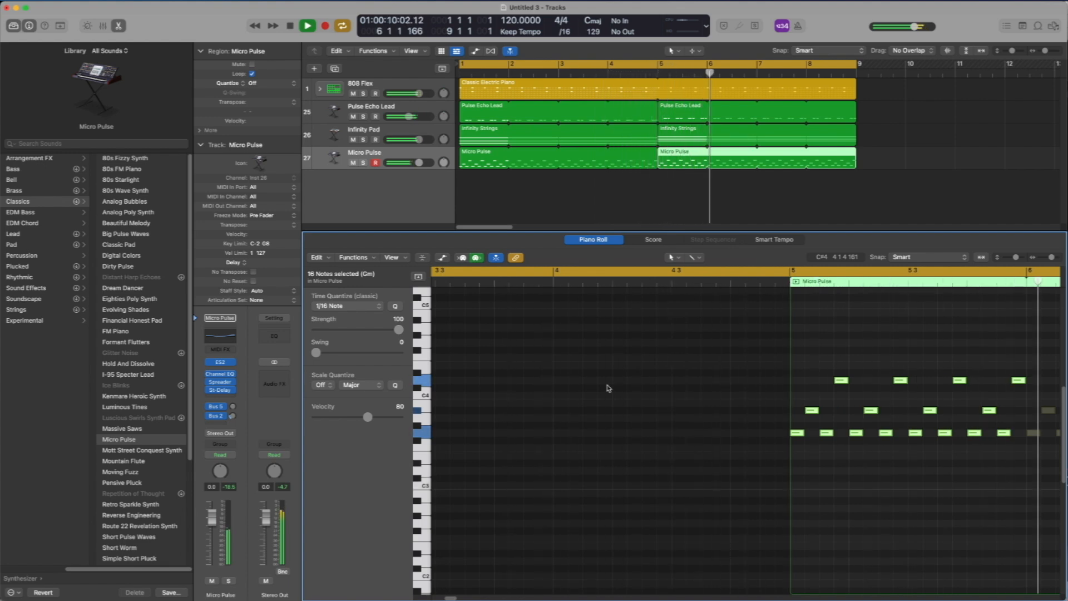
key("space")
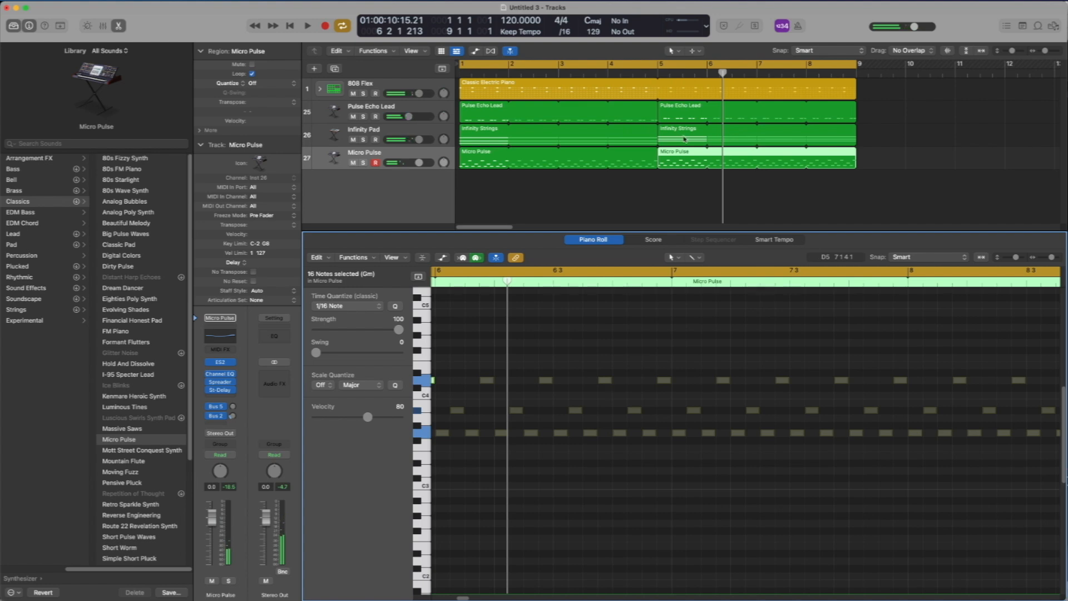
Reopen the bar 5 Micro Pulse region and transpose all its notes down one octave
key("e")
left_click(675, 174)
left_click(675, 165)
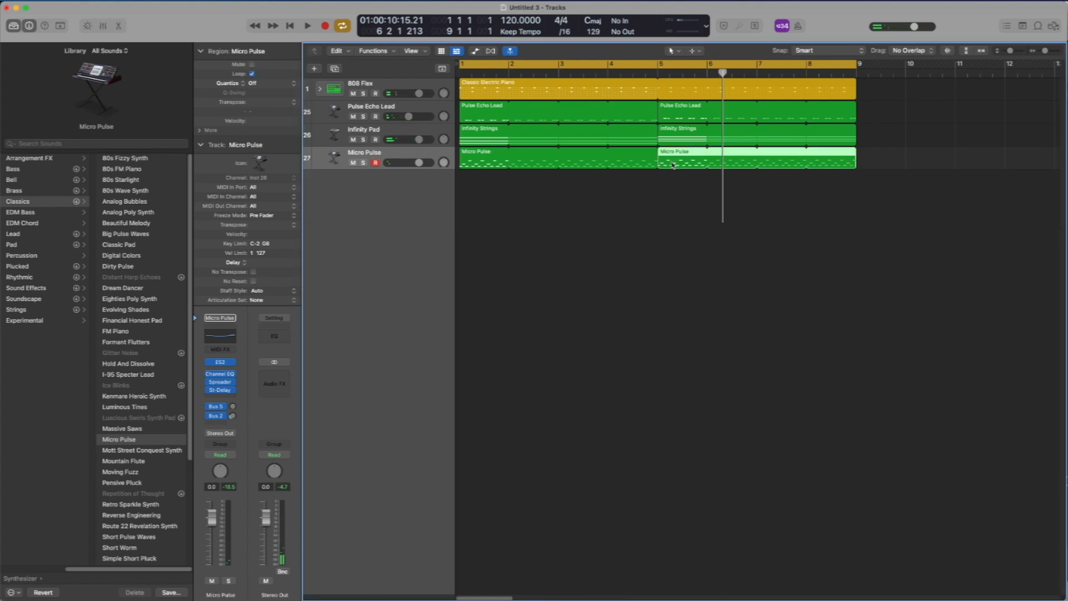
key("e")
key("super+a")
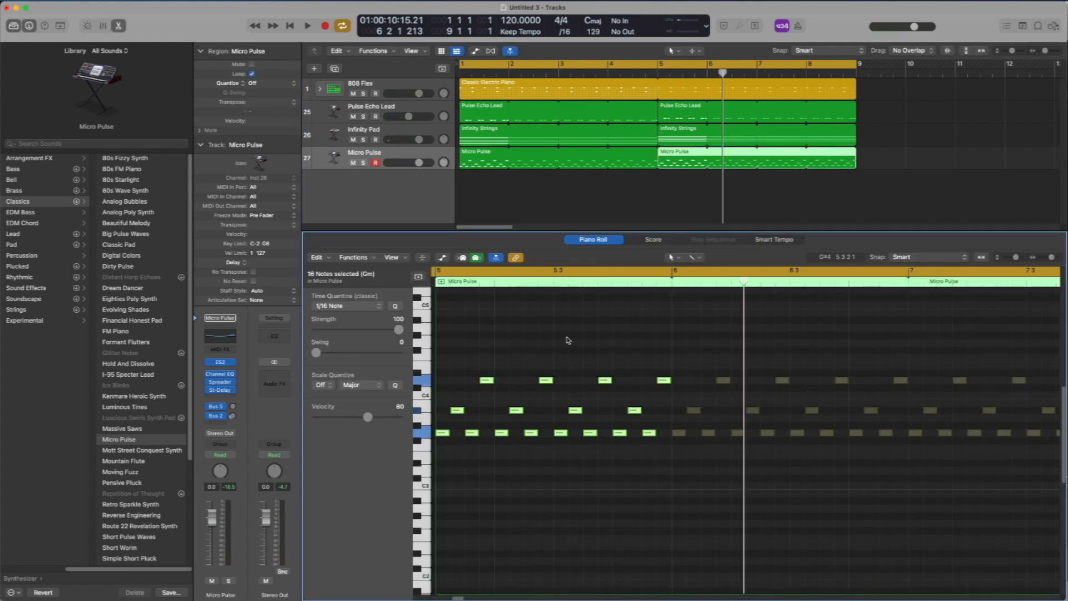
key("alt+Down")
key("alt+Down")
key("alt+Down")
key("alt+Down")
key("alt+Down")
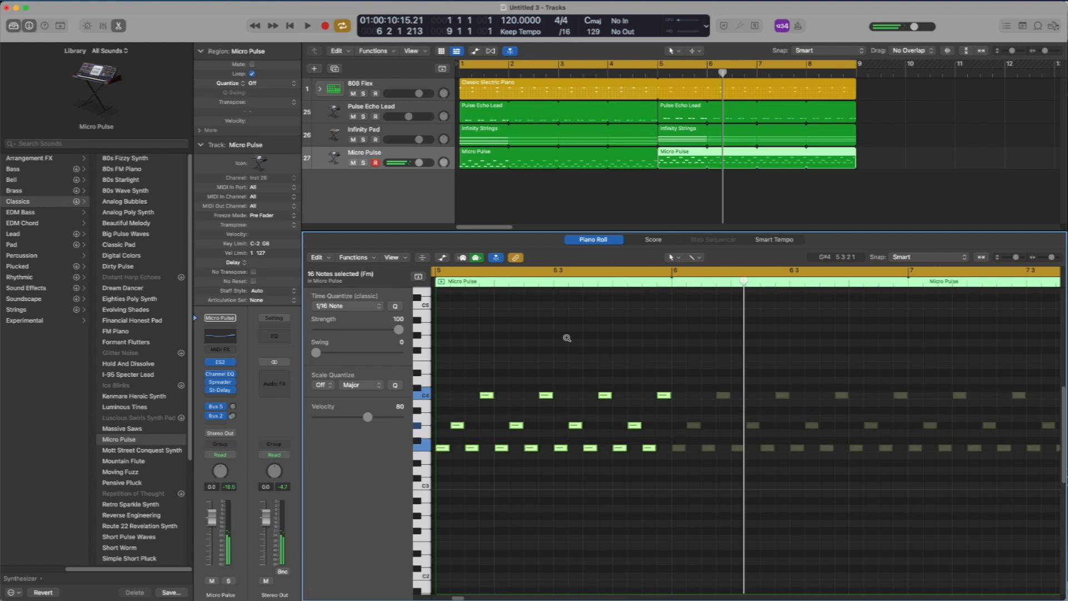
key("alt+Down")
key("alt+Down")
key("alt+Down")
key("alt+Down")
key("alt+Down")
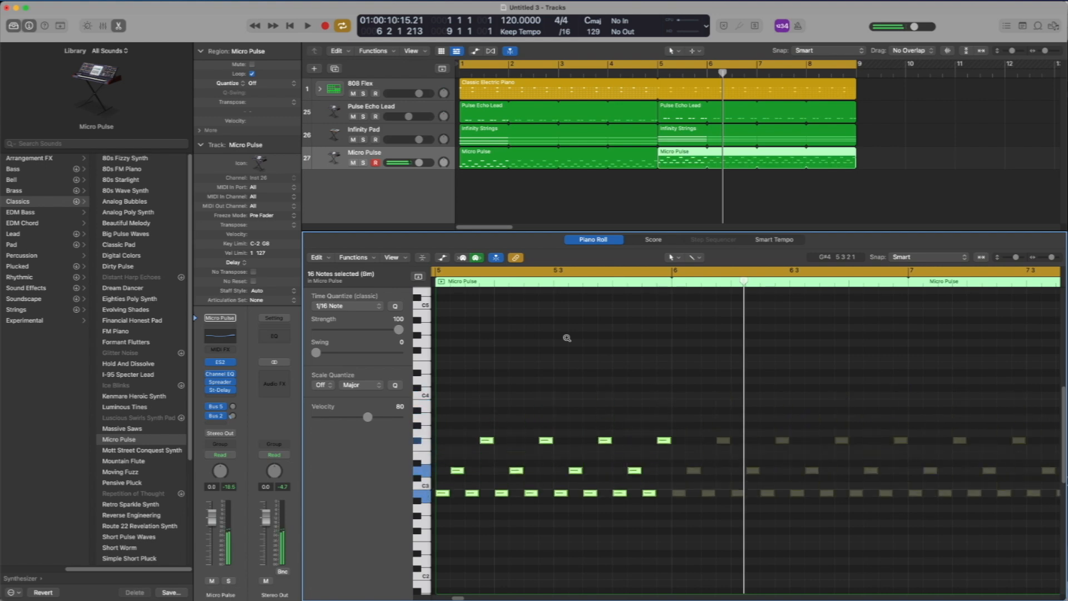
key("alt+Down")
key("alt+Down")
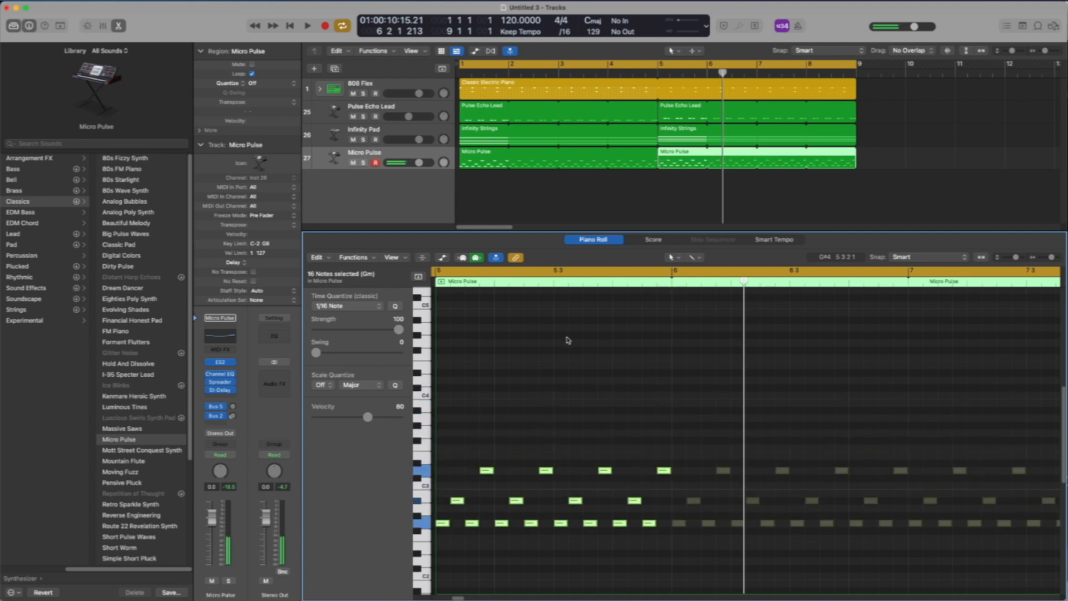
Show the Smart Controls for the Micro Pulse track and adjust its Resonance
left_click(573, 194)
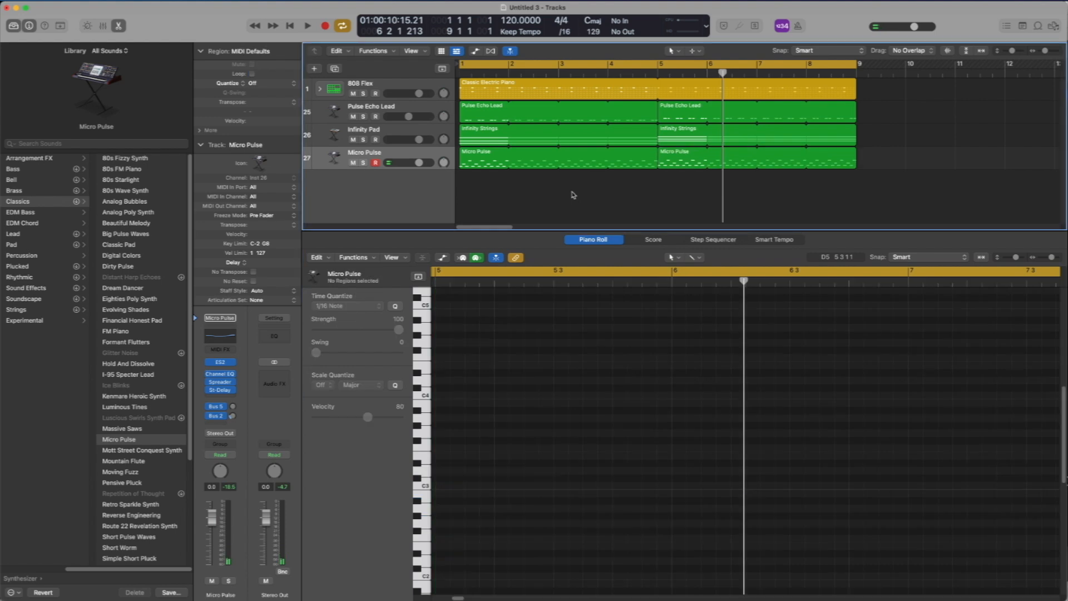
left_click(398, 157)
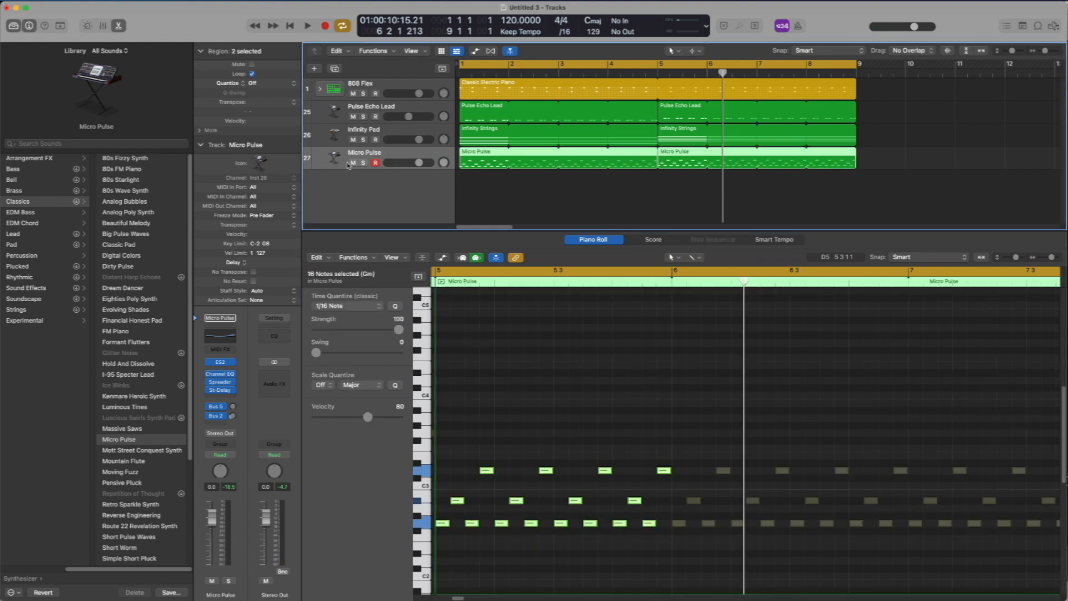
key("b")
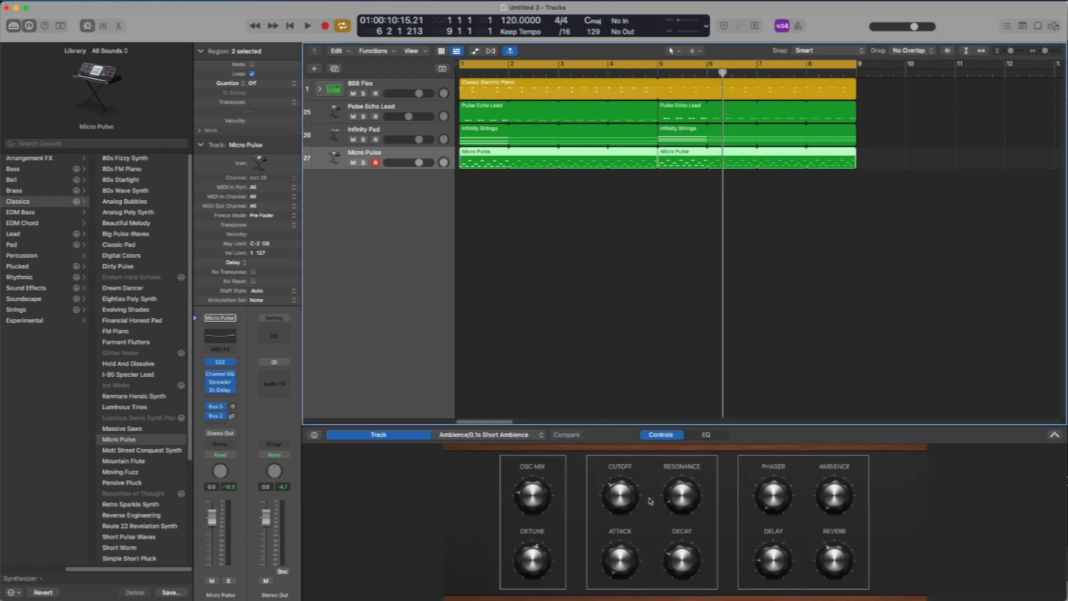
left_click_drag(677, 510, 675, 480)
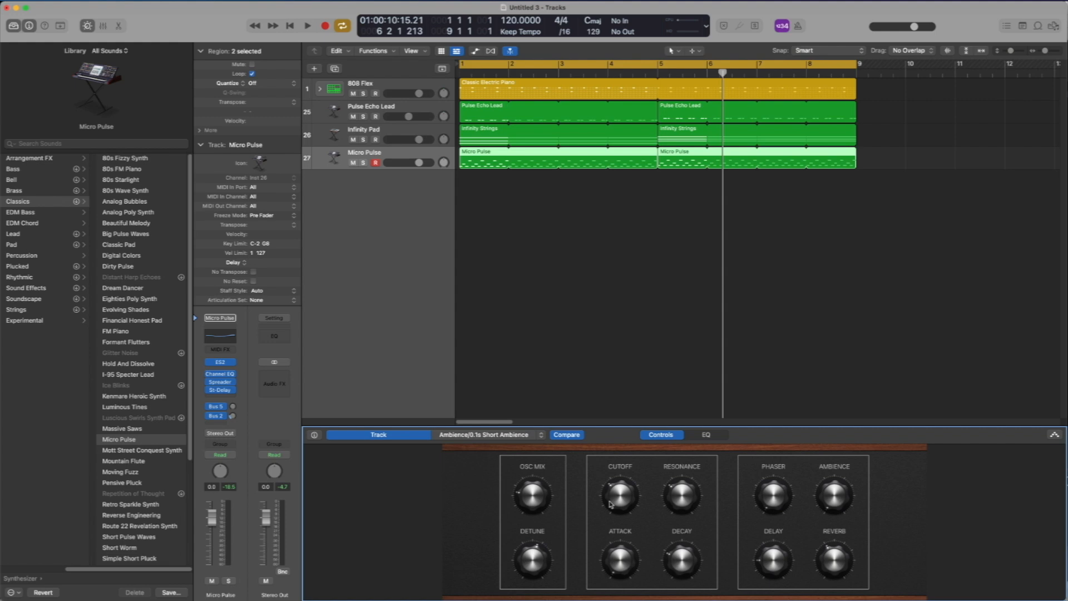
Set the Micro Pulse Decay to about 120 ms and Cutoff to about 33% while the loop plays
key("space")
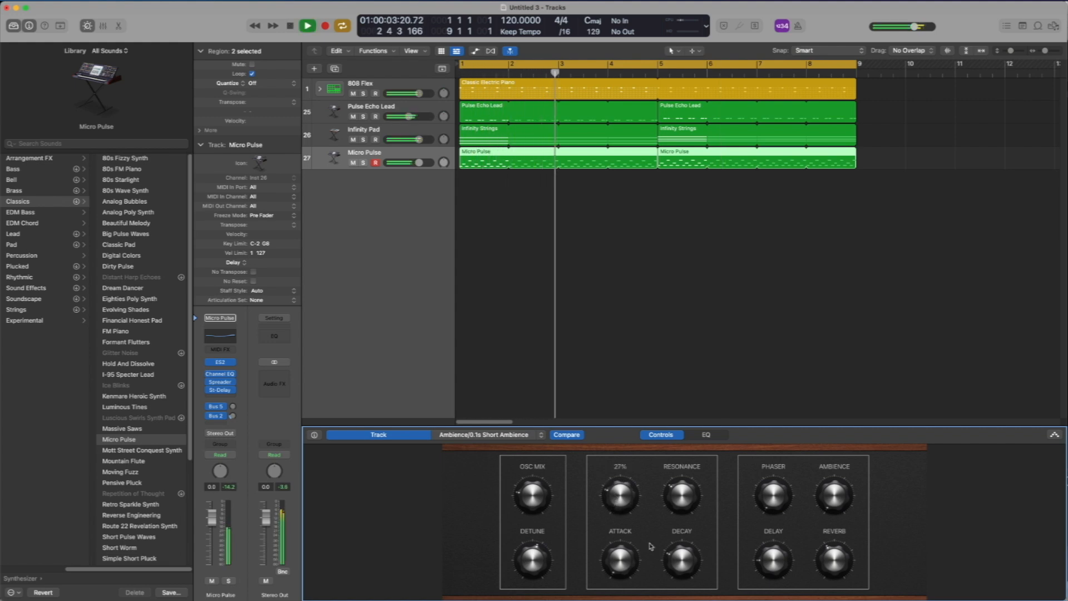
left_click_drag(674, 570, 673, 567)
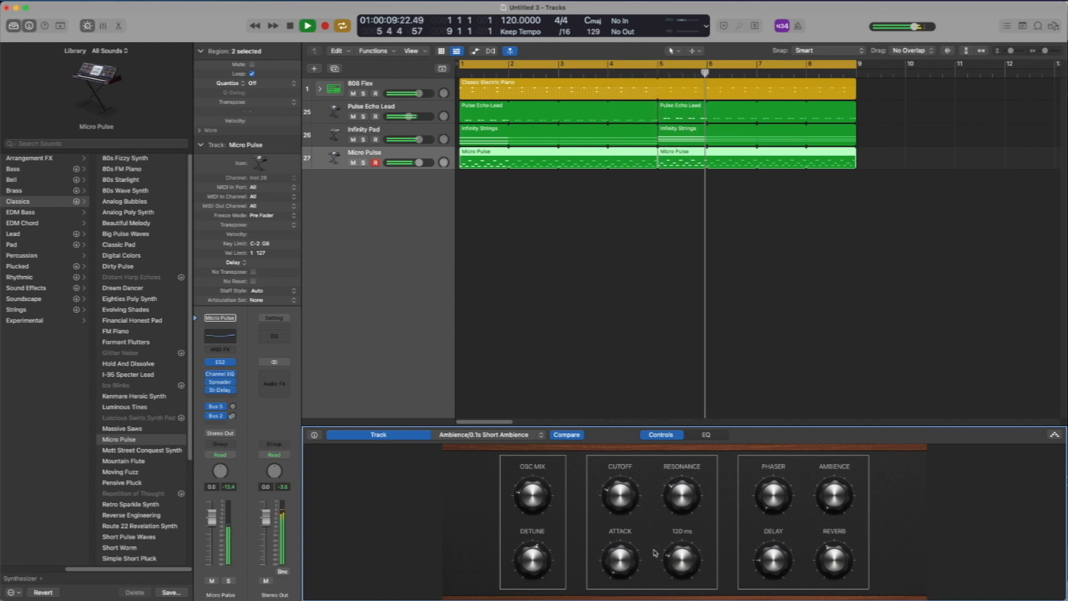
left_click_drag(614, 496, 613, 491)
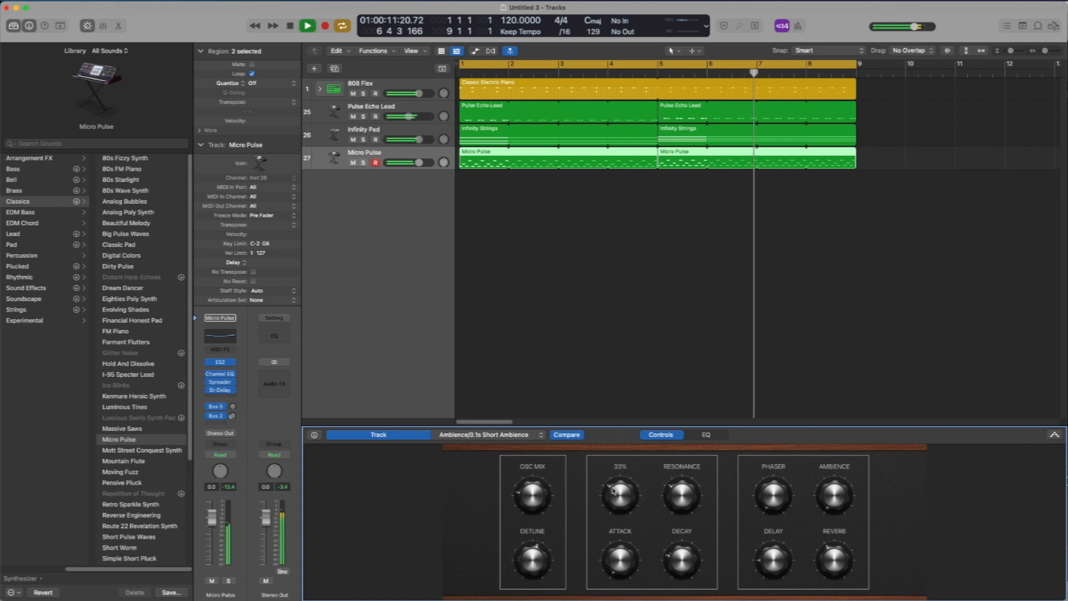
key("space")
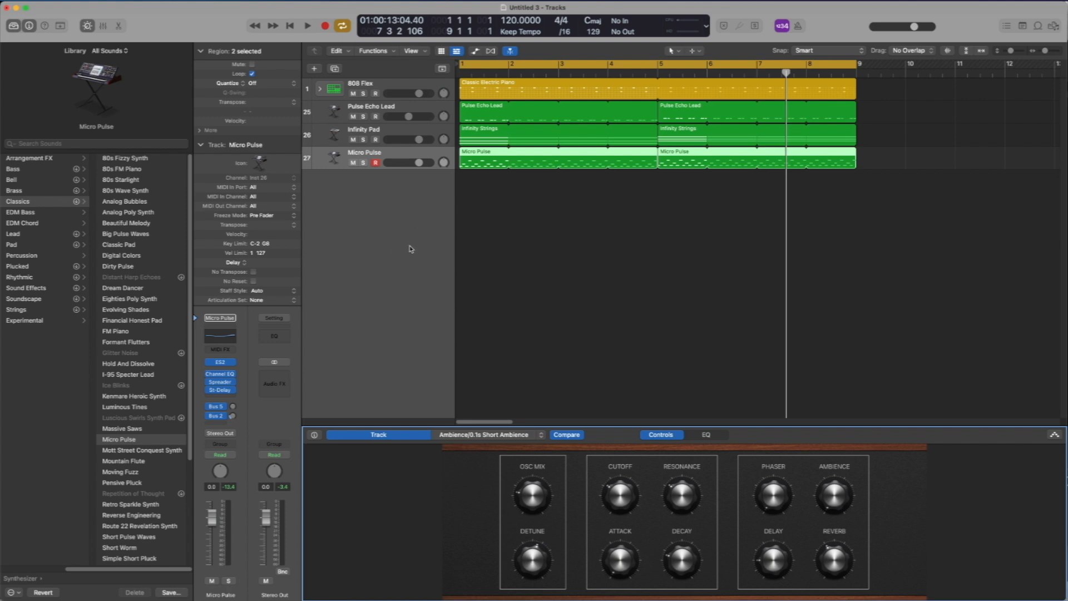
Examine the Infinity Pad and Micro Pulse tracks, hiding and reshowing the inspector and library to compare the views
left_click(392, 133)
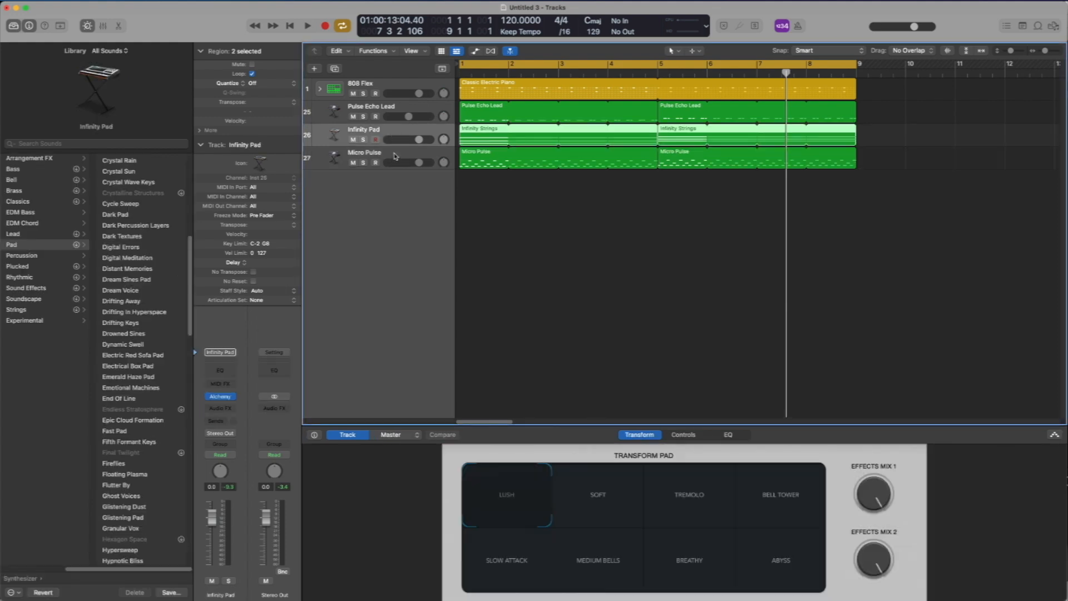
left_click(394, 157)
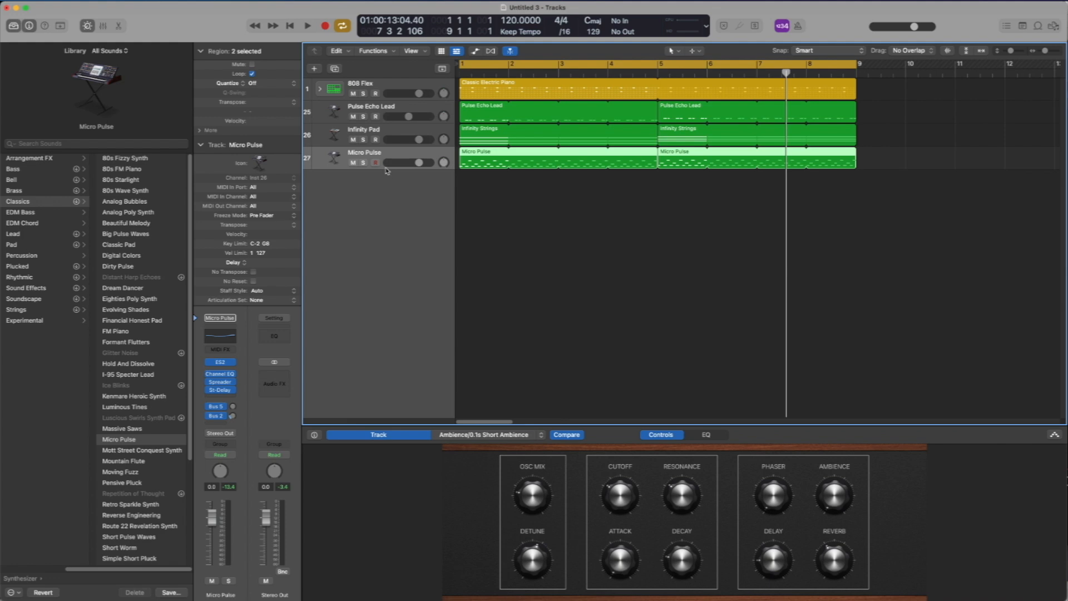
left_click(30, 26)
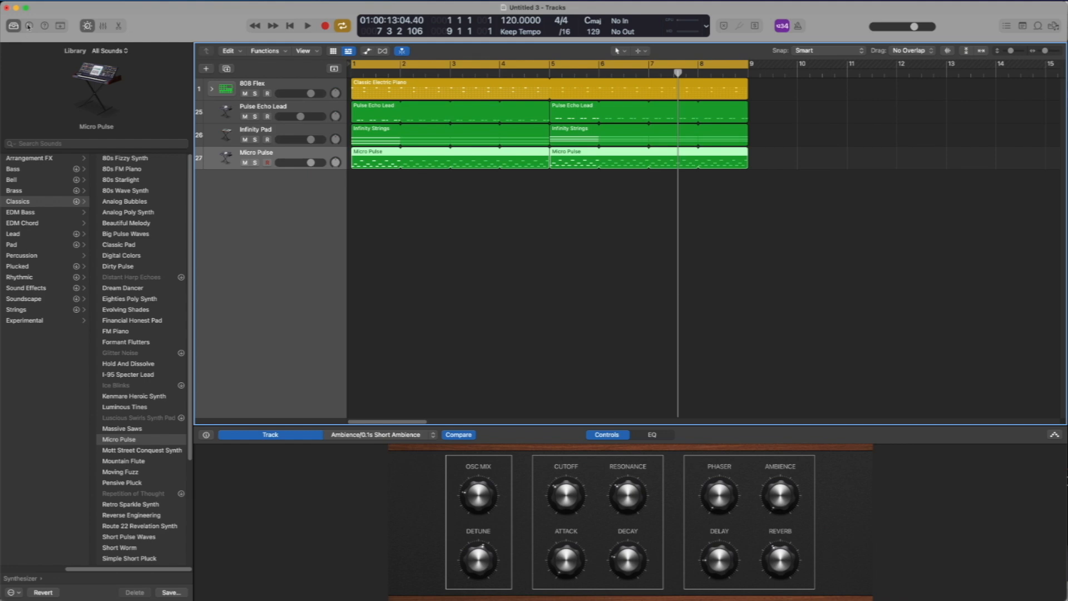
left_click(29, 26)
left_click(29, 26)
left_click(29, 26)
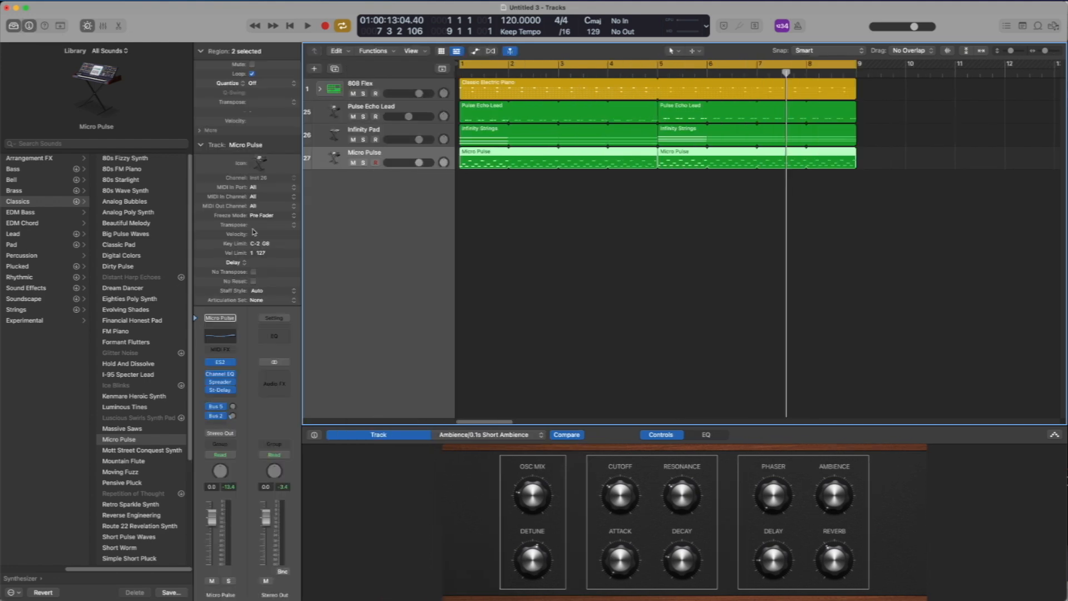
left_click(12, 26)
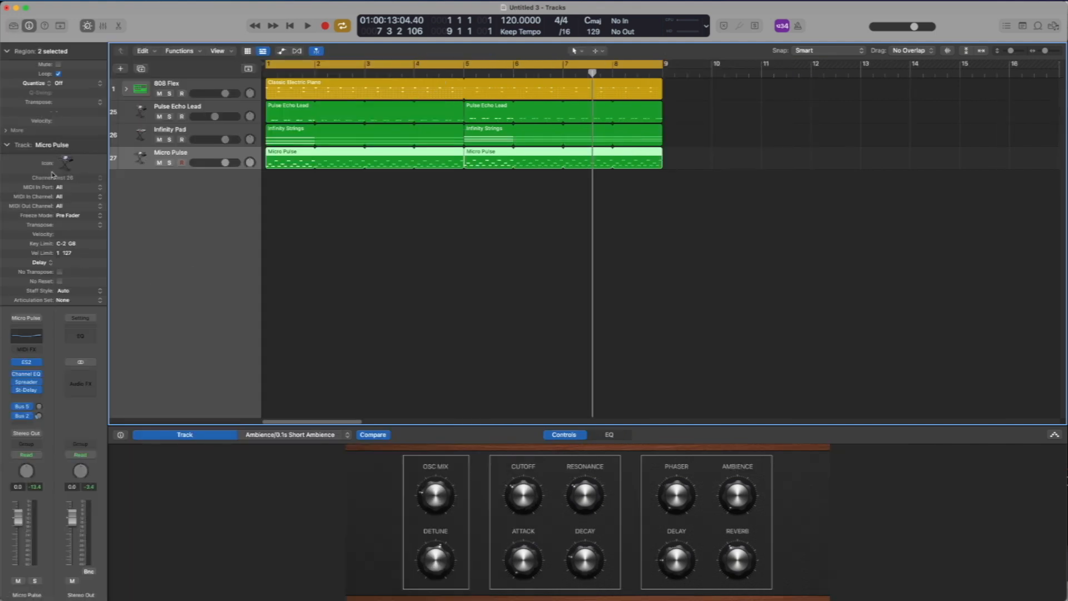
left_click(12, 27)
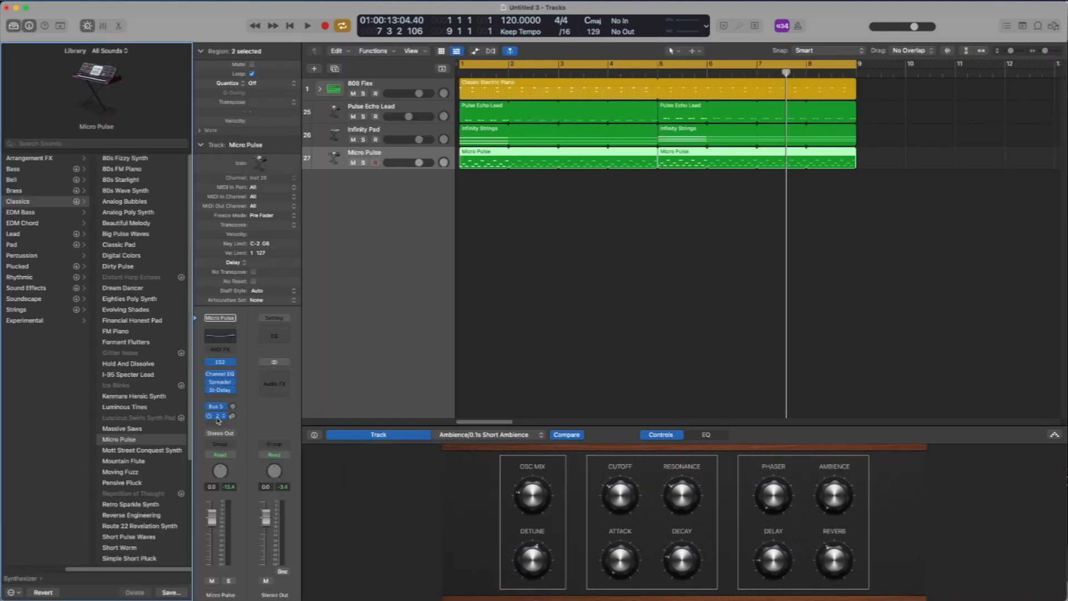
double_click(393, 153)
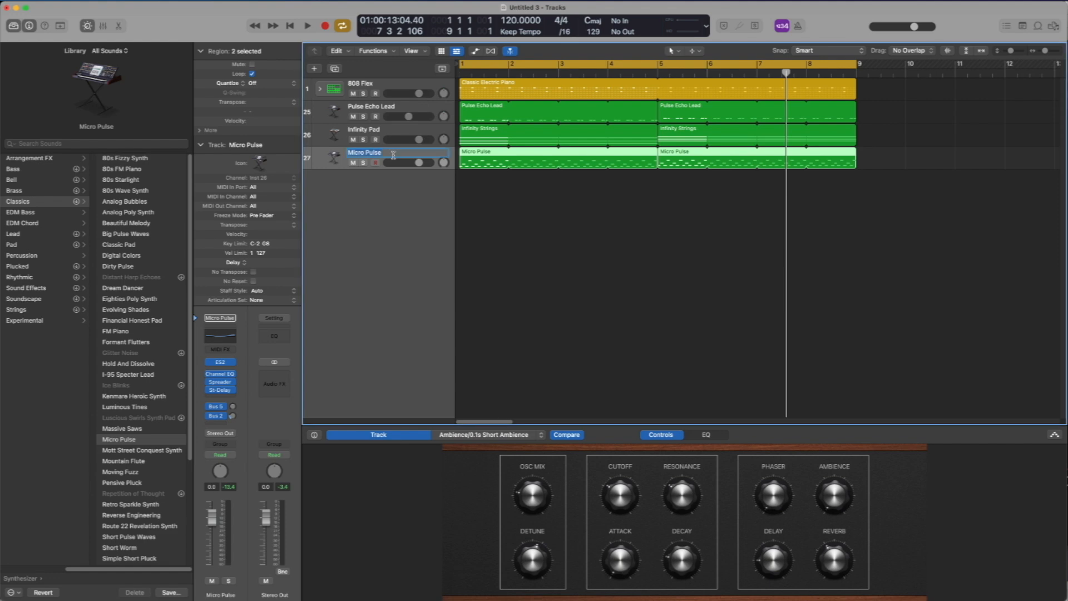
left_click(330, 158)
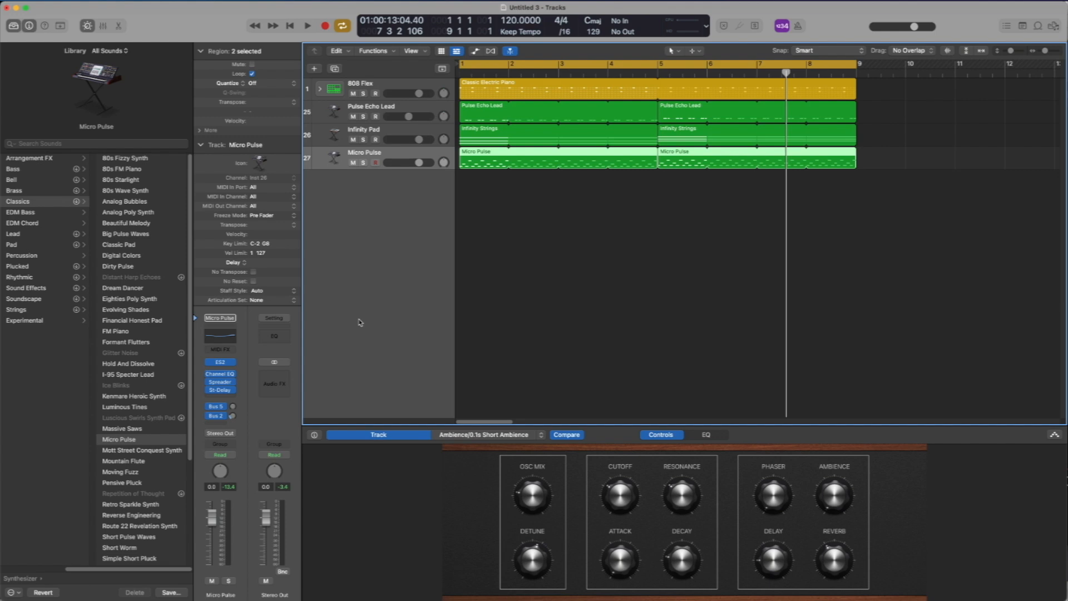
Display the mixer to review the track effects, sends and bus channels, and close it again
key("x")
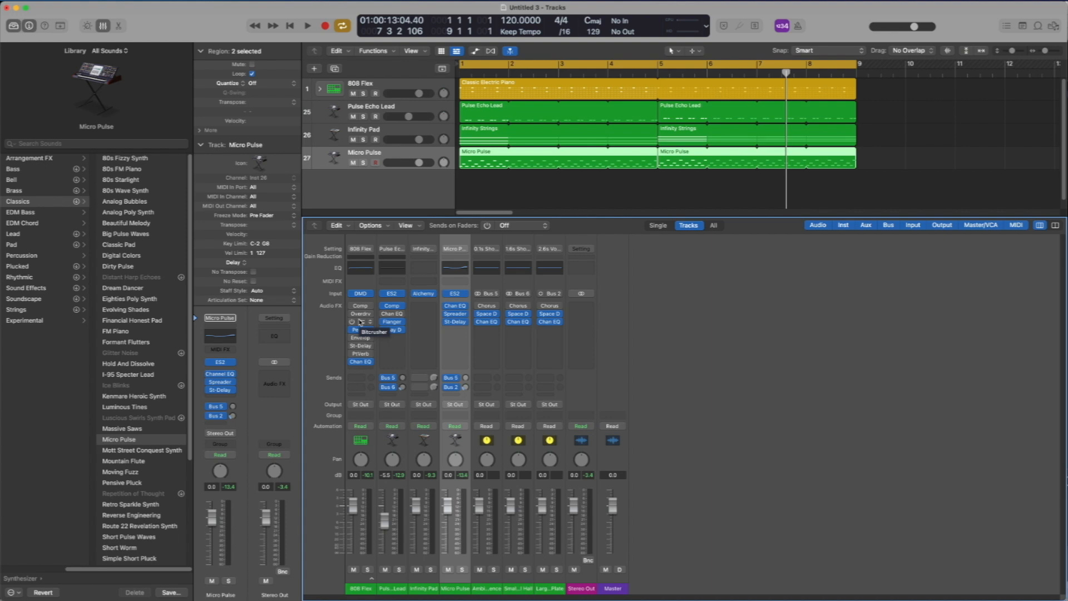
key("x")
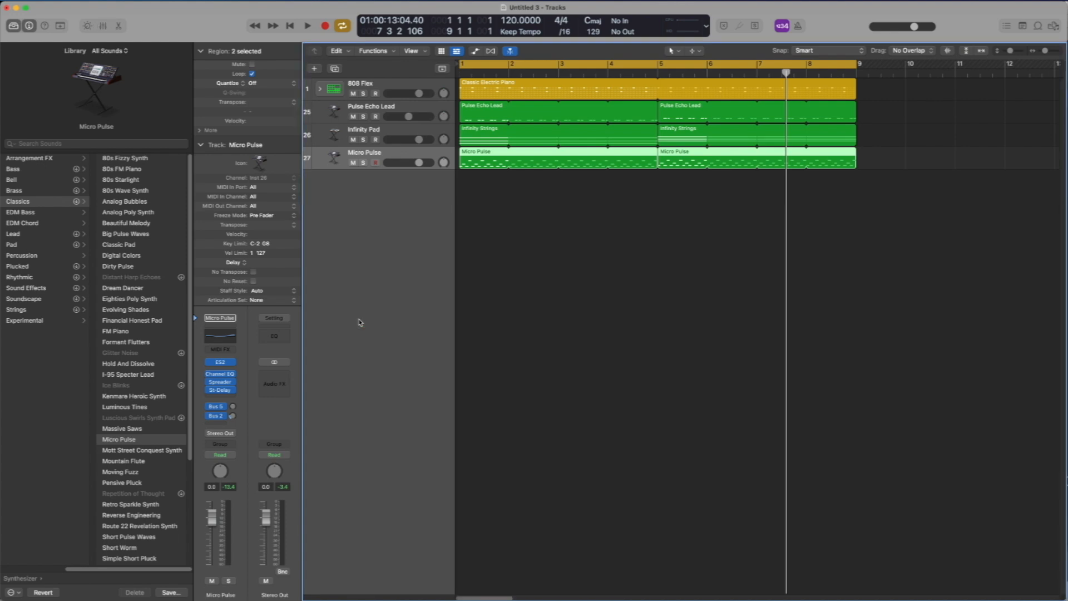
key("x")
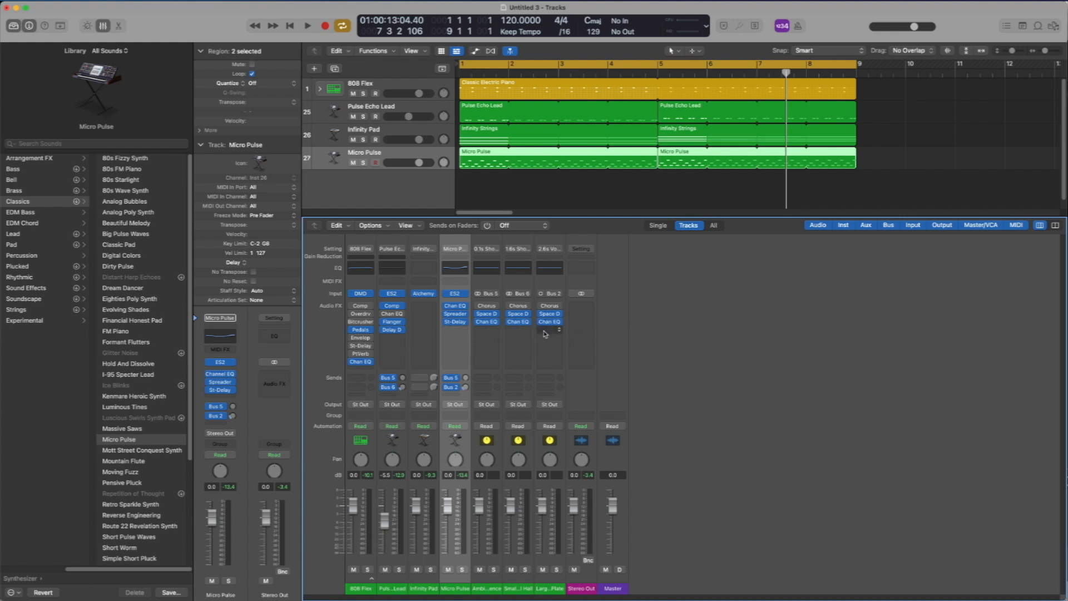
key("x")
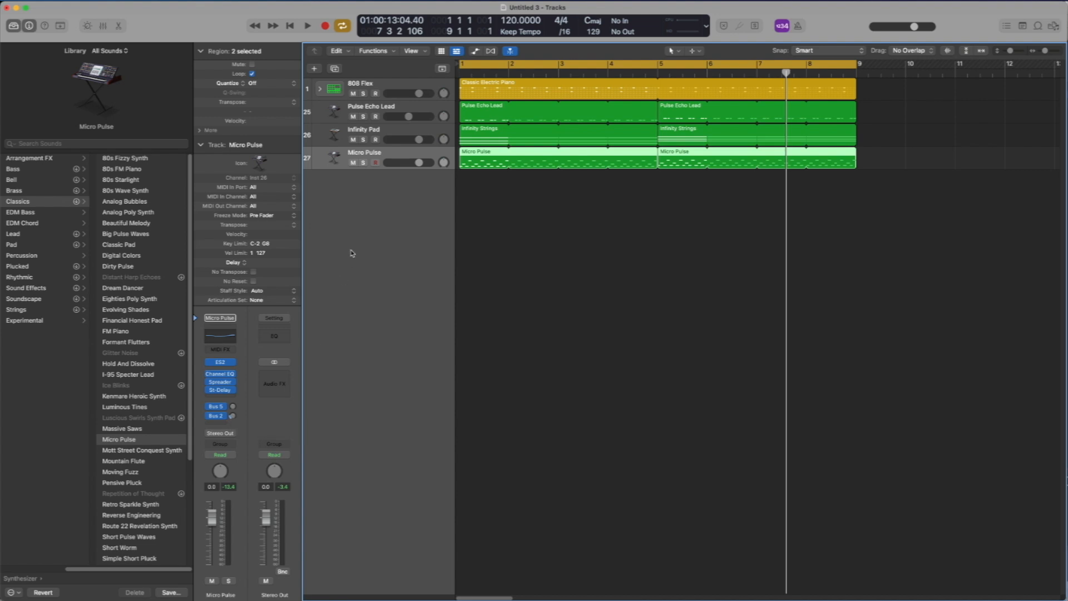
Solo the Micro Pulse track during playback and adjust the level of its Bus 2 reverb send
key("space")
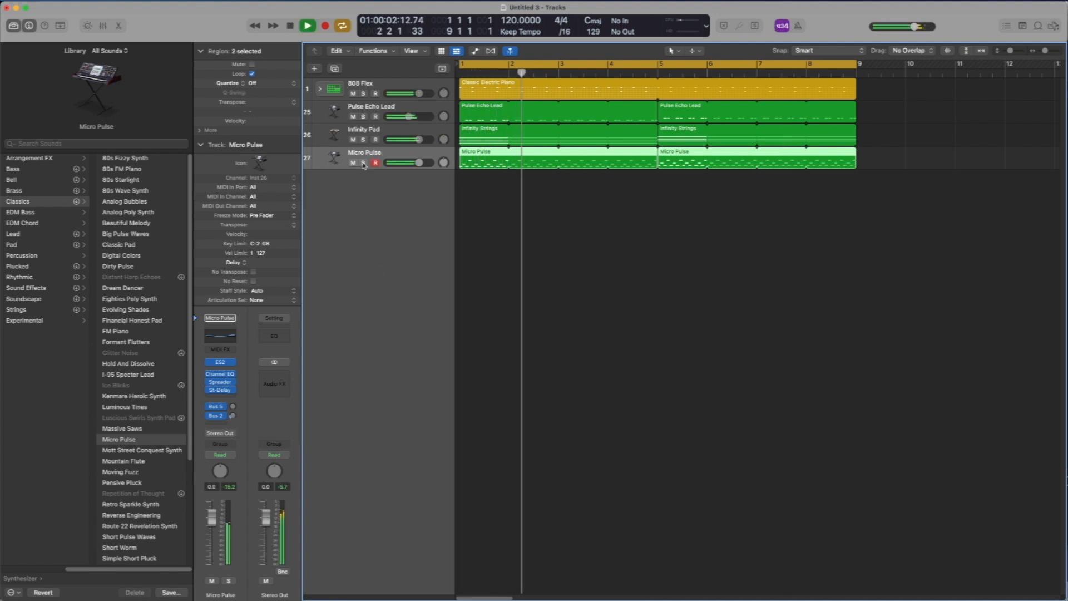
key("s")
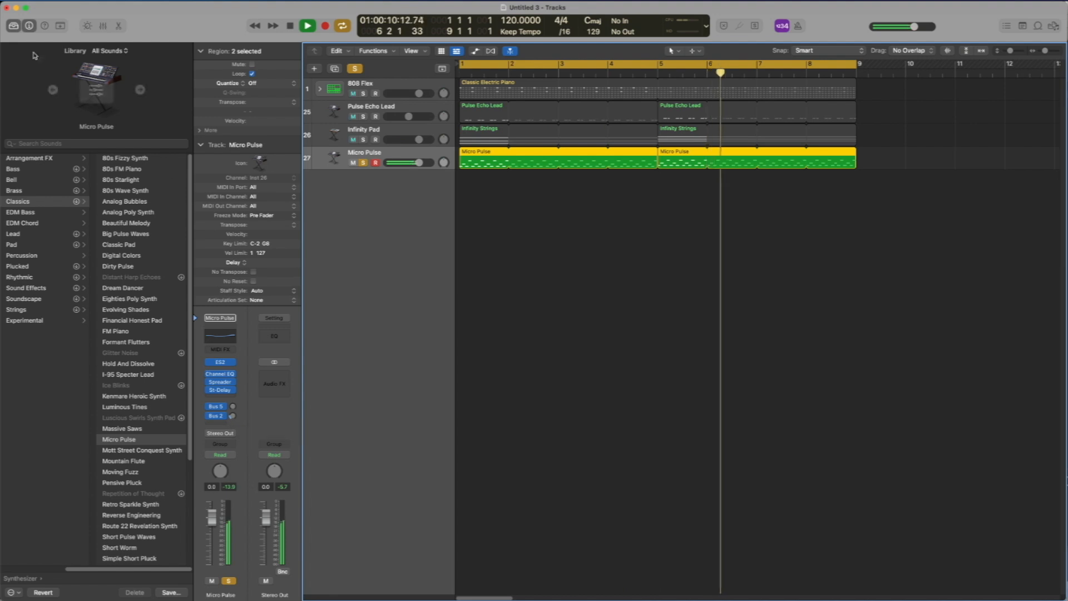
left_click(232, 416)
left_click_drag(233, 416, 247, 447)
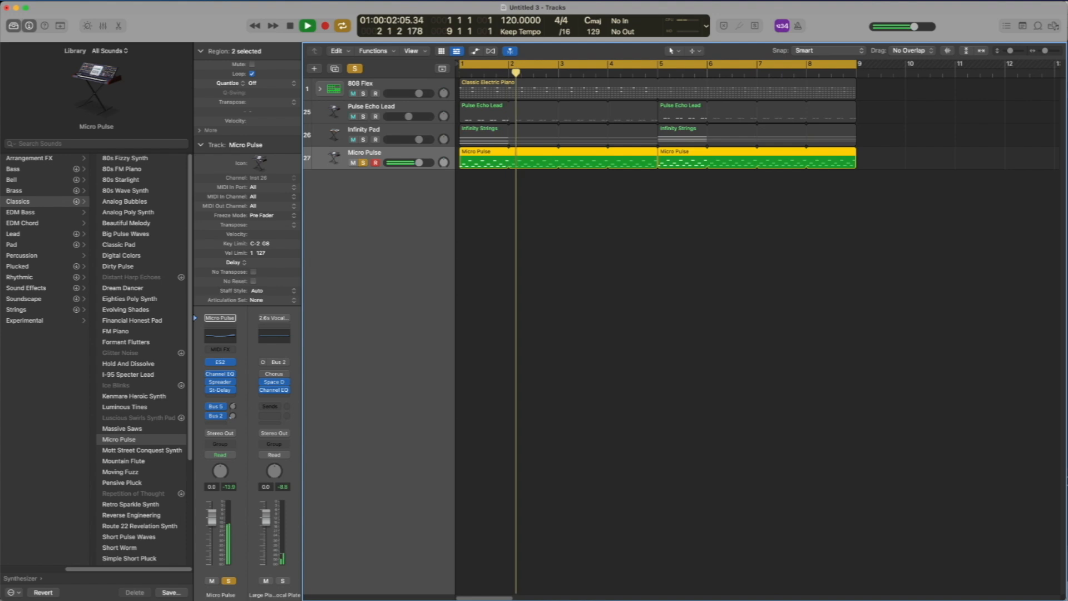
Raise and lower the Micro Pulse track's Bus 5 ambience send, and audition the soloed track
left_click_drag(234, 407, 242, 340)
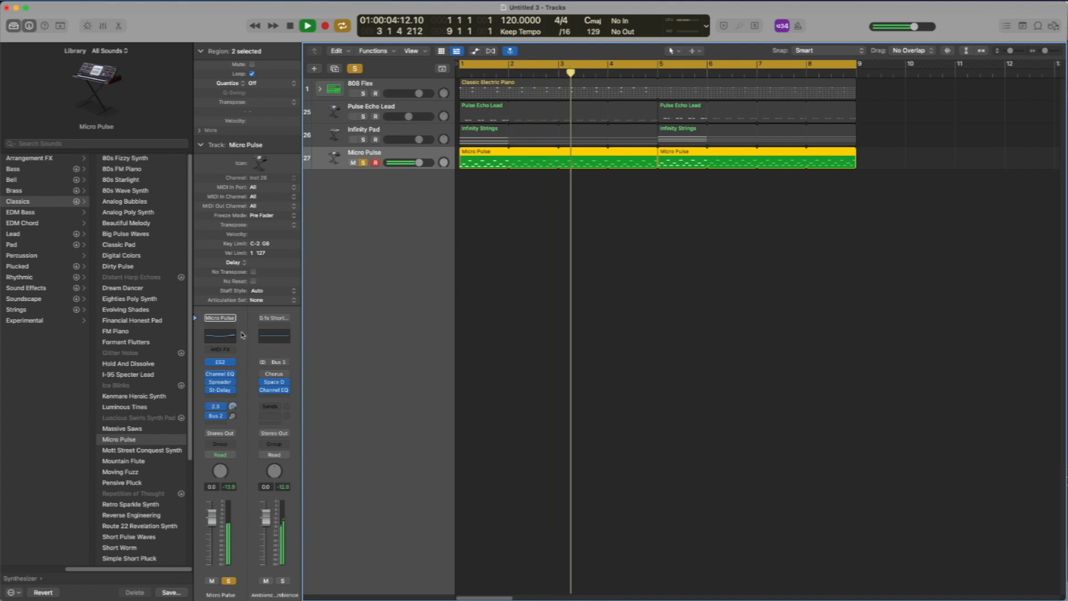
left_click_drag(242, 335, 243, 388)
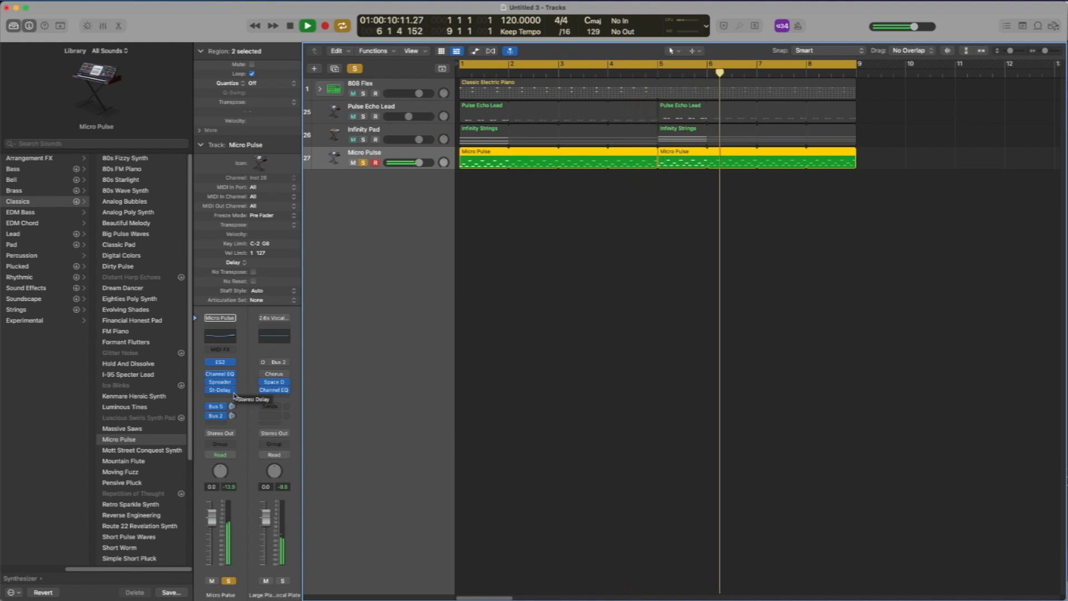
key("space")
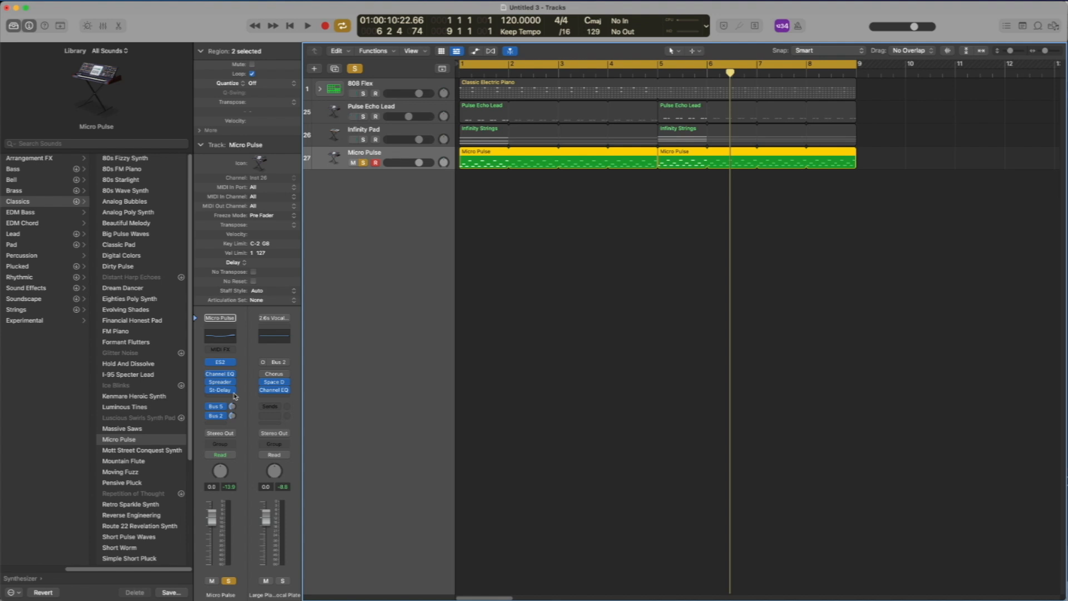
key("space")
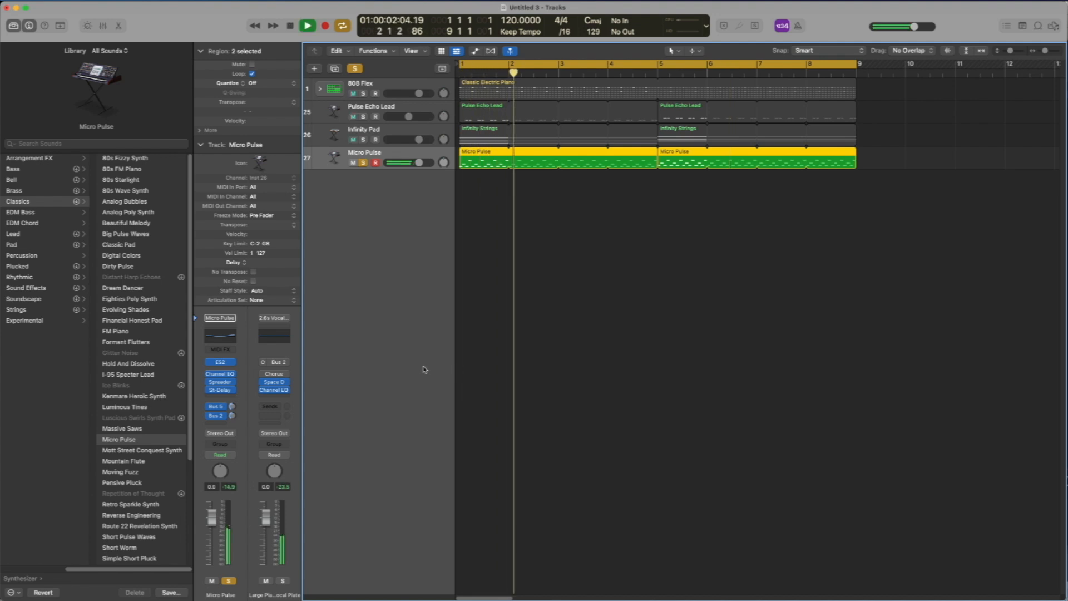
key("space")
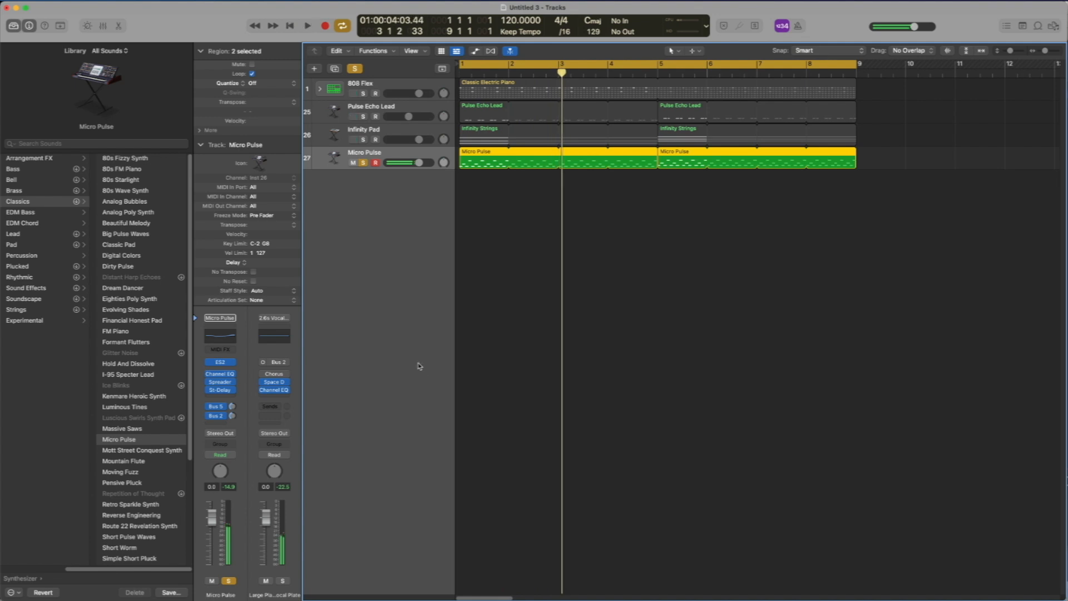
Move the solo from Micro Pulse to Infinity Pad and listen to the pad on its own
left_click(392, 134)
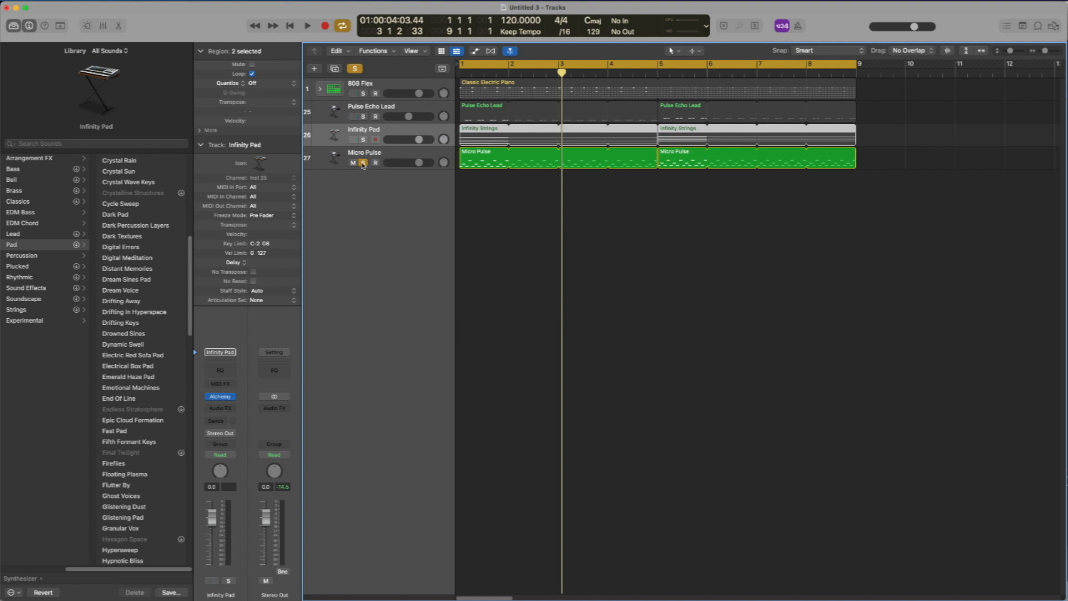
left_click(363, 162)
left_click(363, 139)
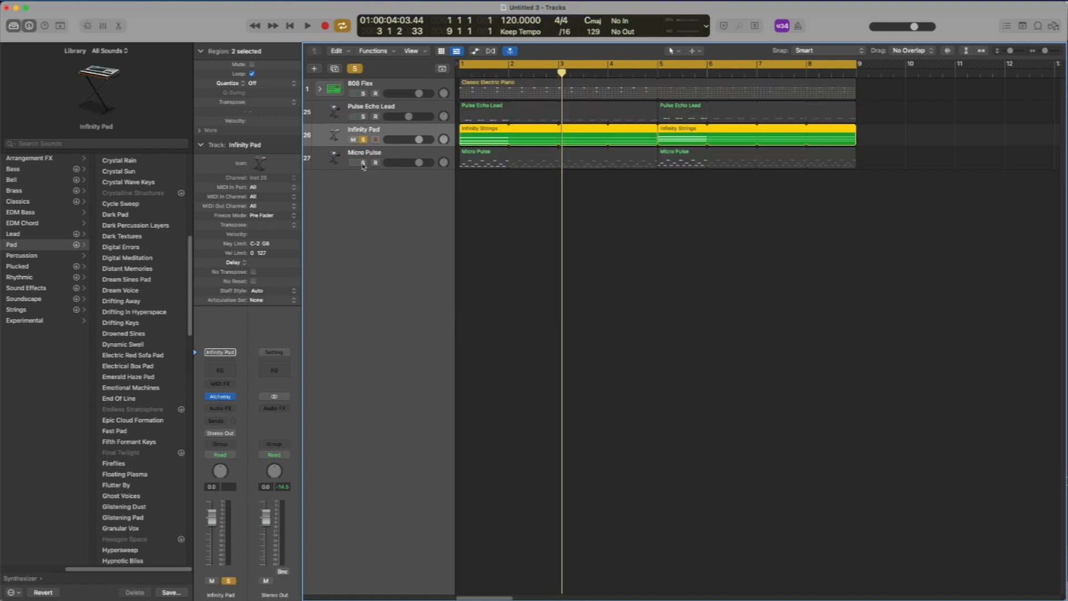
key("space")
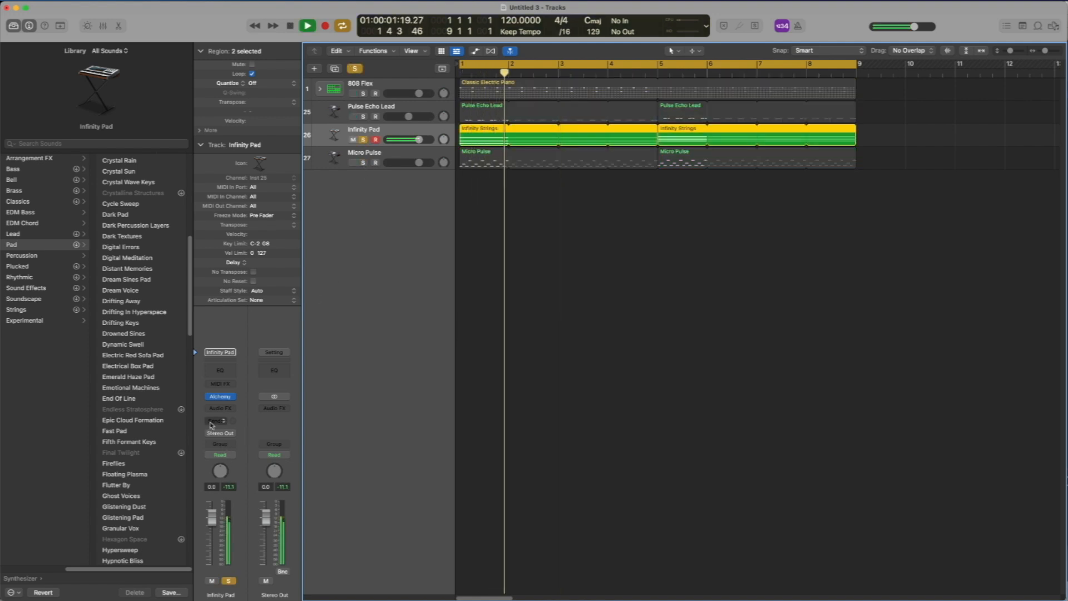
key("space")
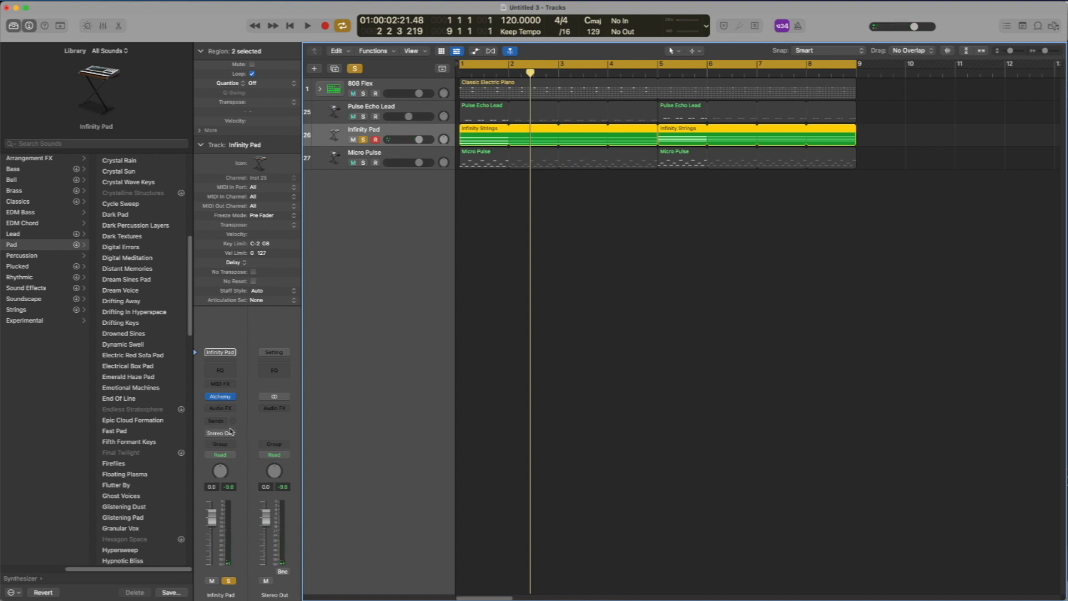
Add a Bus 2 (Large Plate/2.6s Vocal Plate) send to Infinity Pad and audition it at a level of about 1.9 dB
left_click(217, 427)
mouse_move(237, 437)
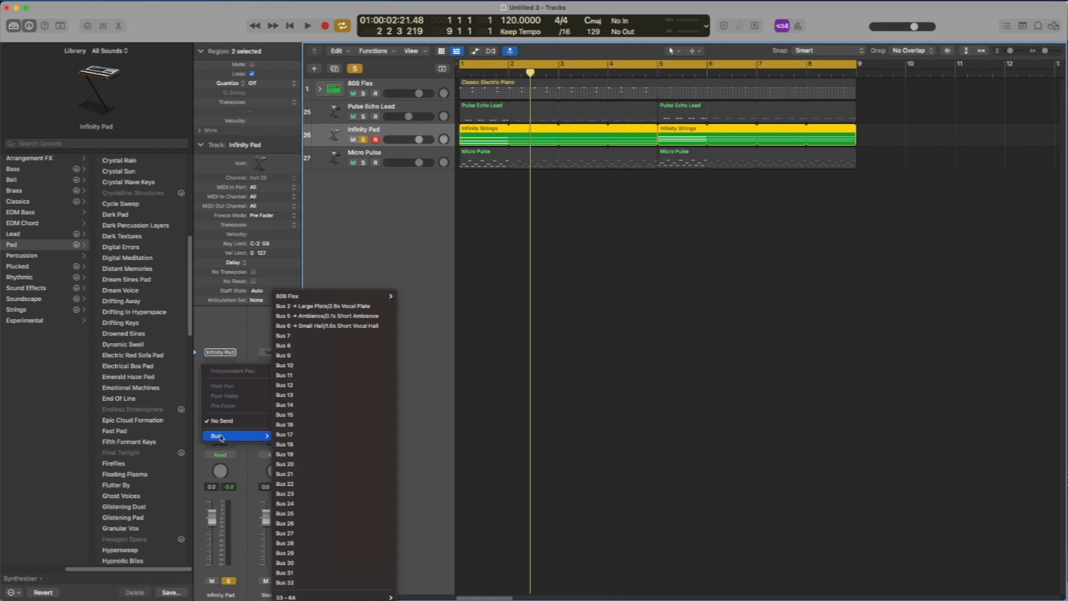
left_click(319, 307)
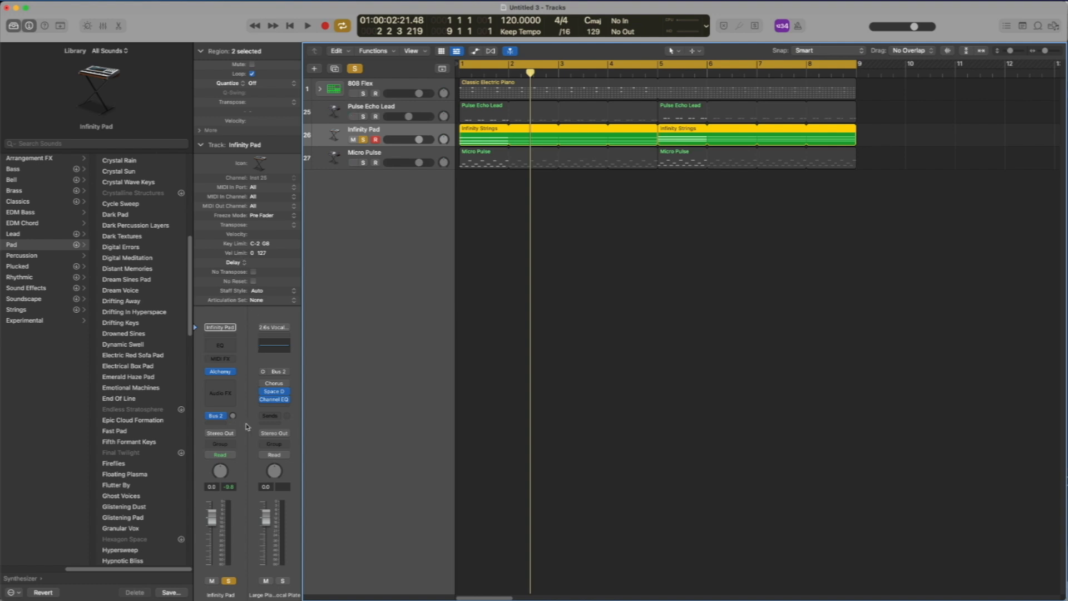
key("space")
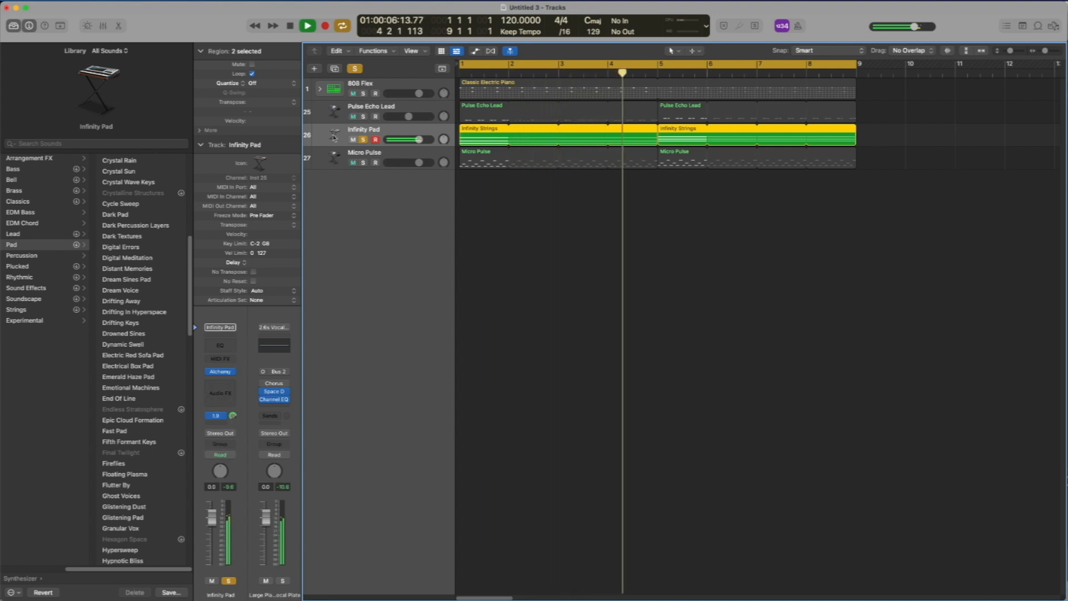
Raise the Infinity Pad track's Bus 2 reverb send to about 4.0 dB, stop playback and unsolo the track
left_click_drag(235, 417, 234, 439)
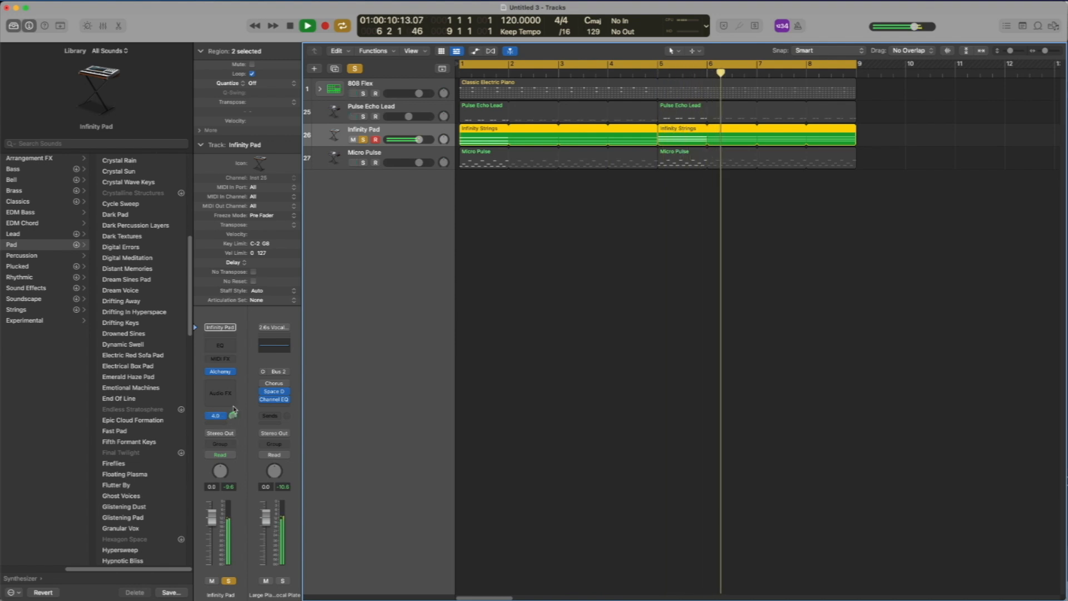
key("space")
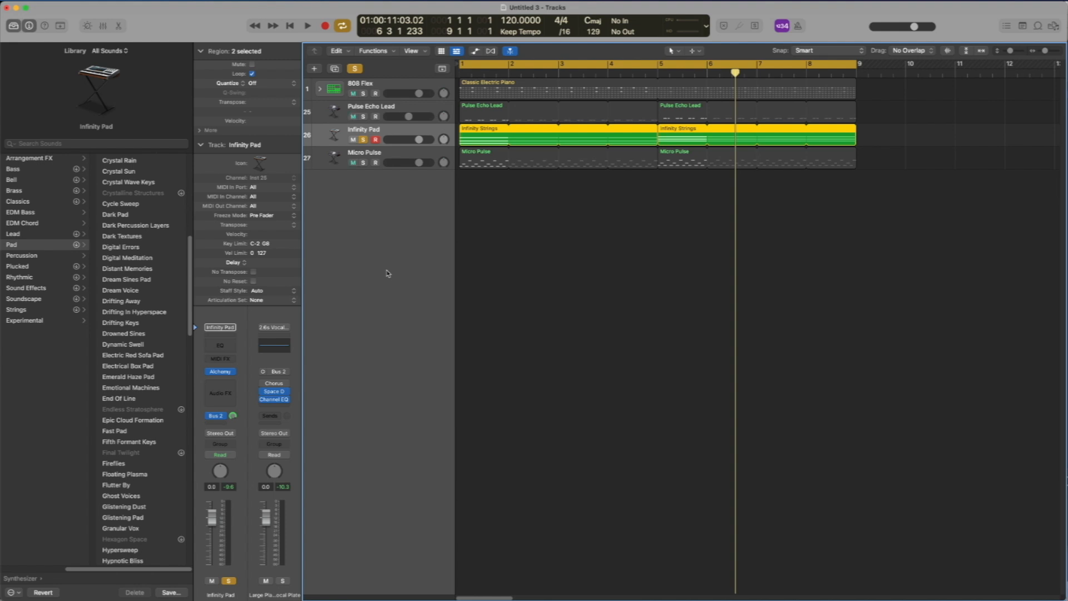
left_click(363, 139)
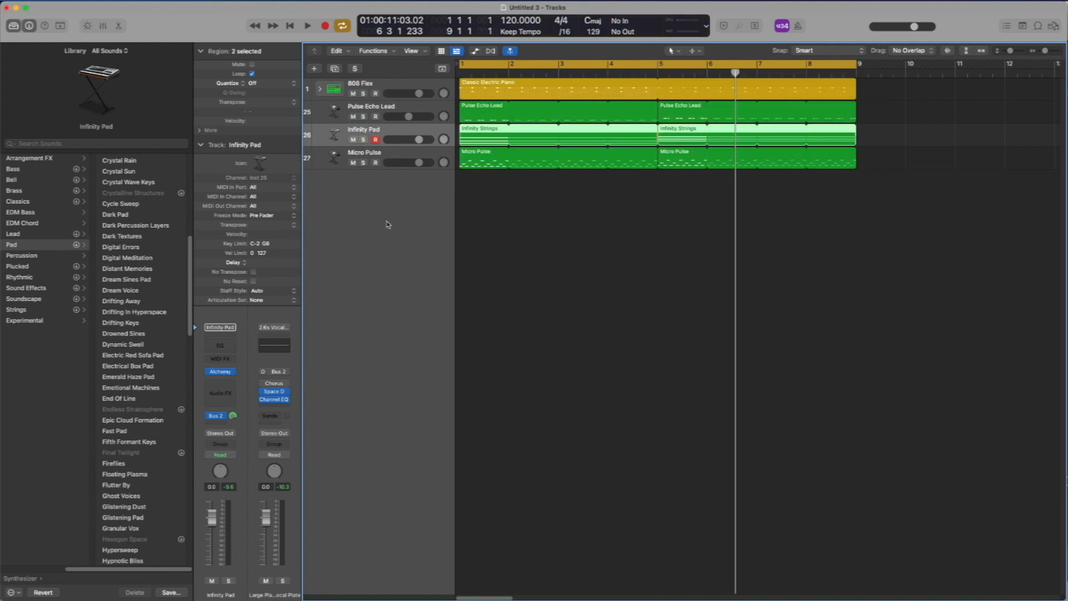
Play the full mix and lower the Infinity Pad track's volume to about -8.2 dB
key("space")
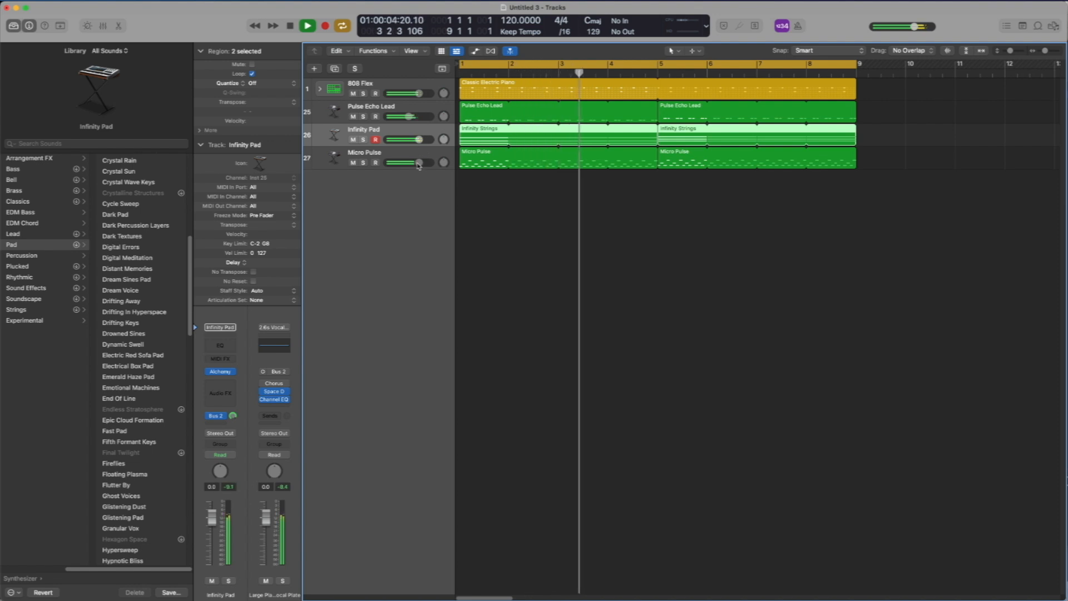
left_click_drag(420, 143, 406, 140)
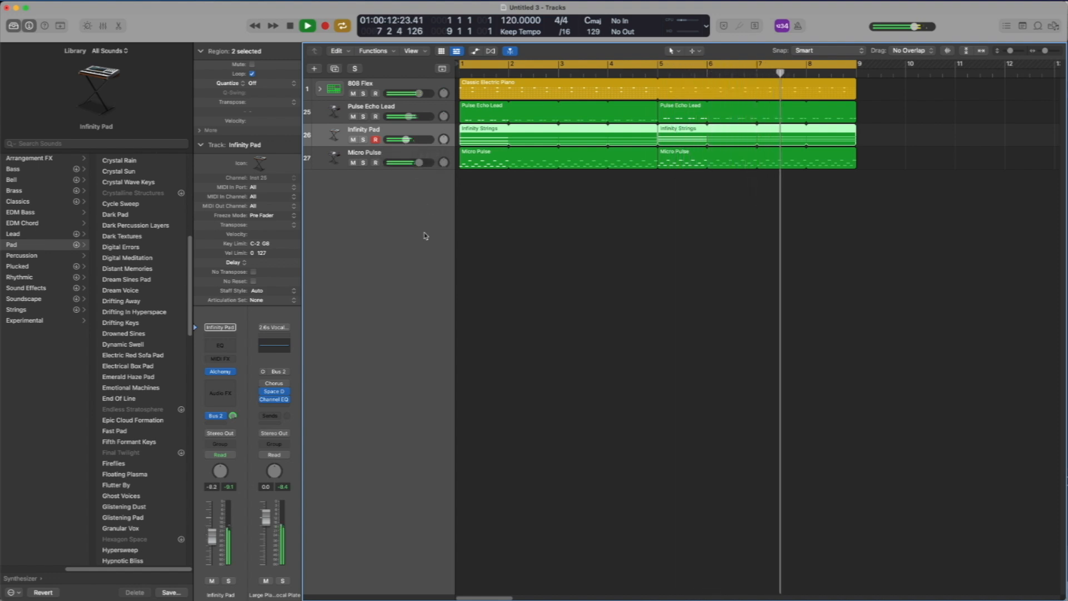
key("space")
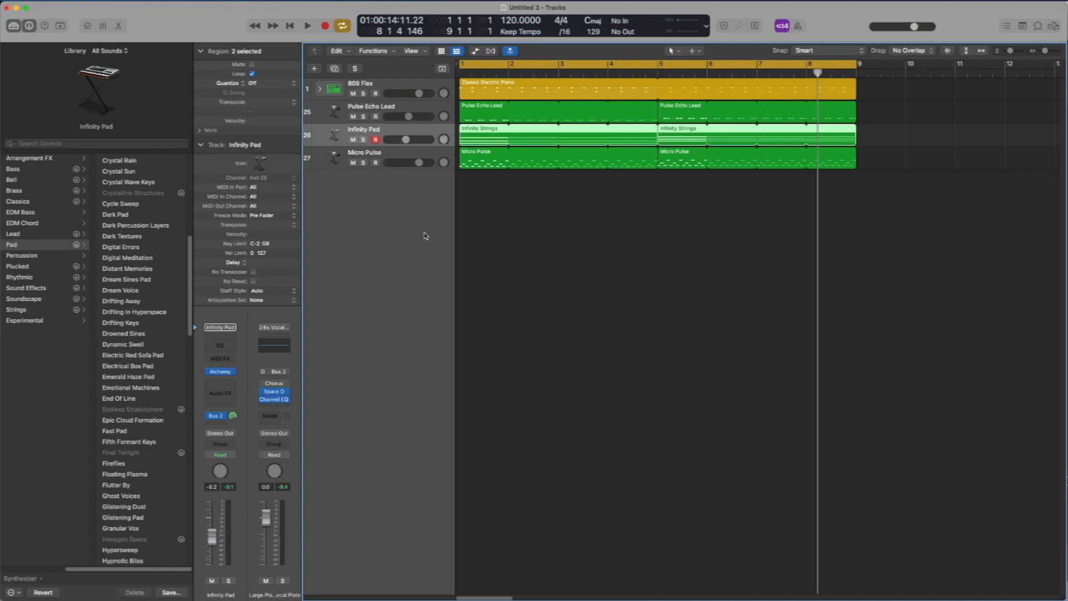
Save the project as Demo2 in the Logic folder
key("super+s")
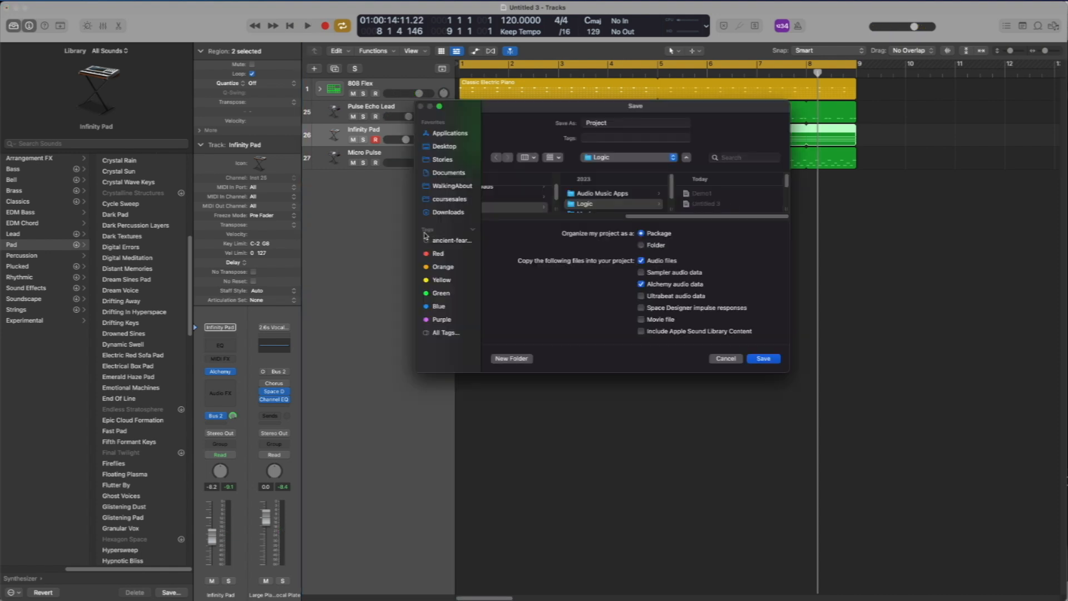
double_click(596, 122)
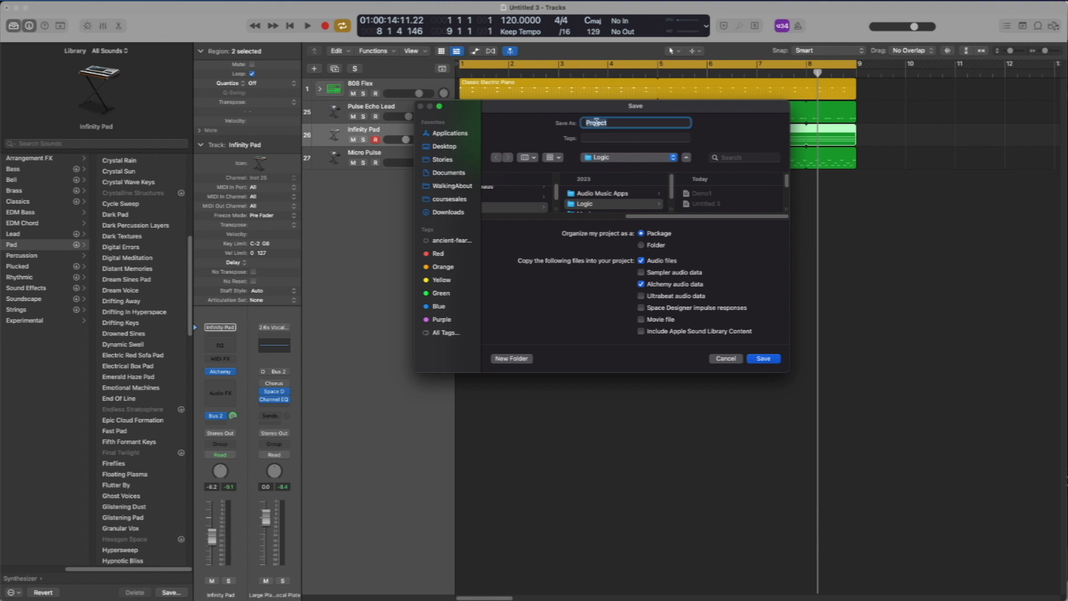
type("Demo2")
key("Return")
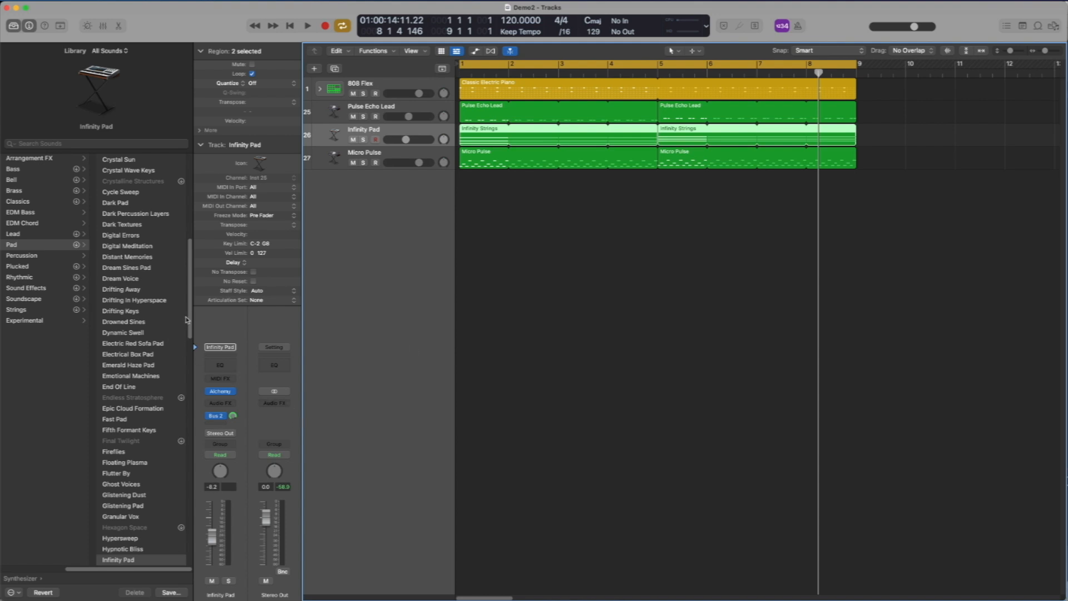
Solo the Infinity Pad track and audition it from the beginning of the project
scroll(190, 301, "down", 1)
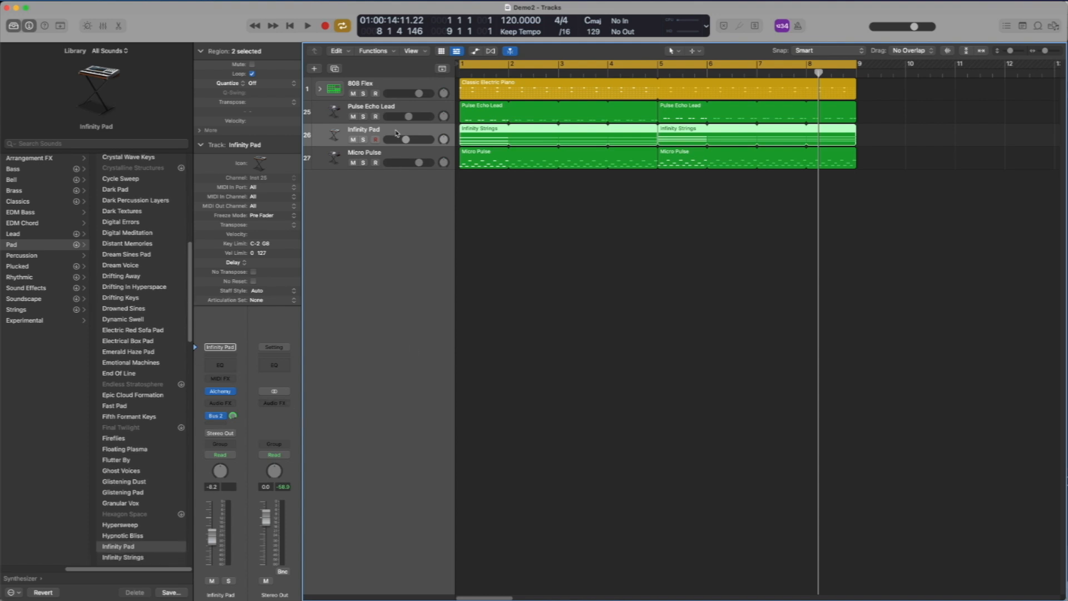
left_click(364, 140)
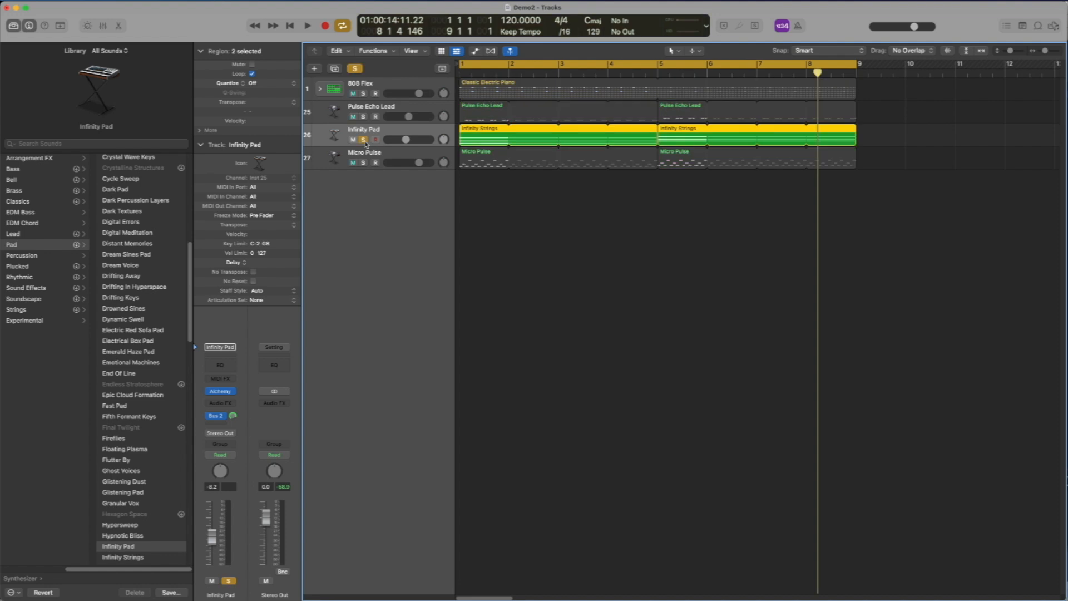
key("Return")
key("space")
key("space")
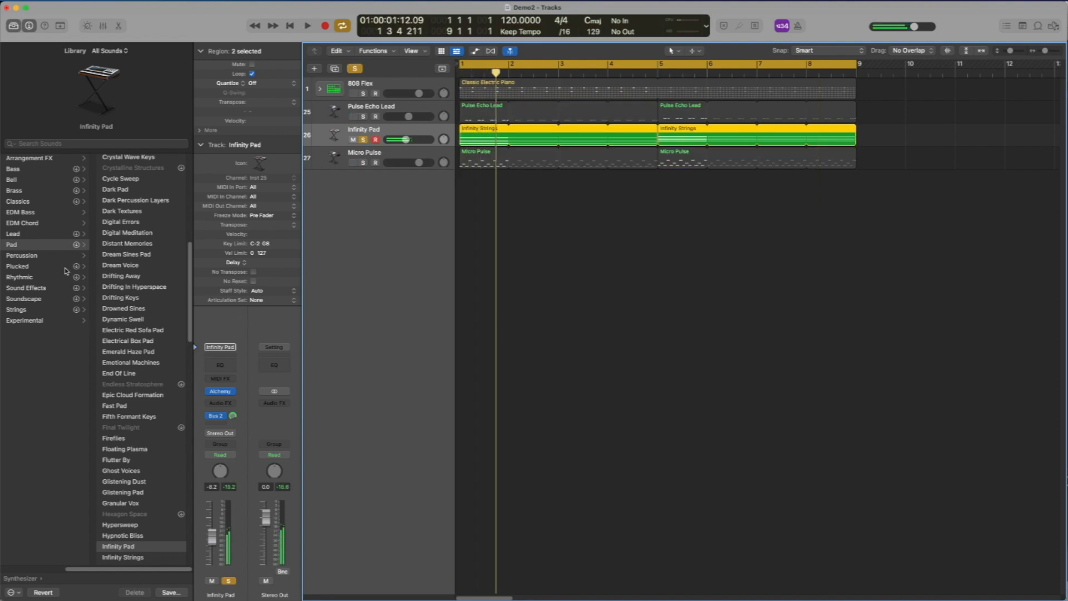
Replace the Infinity Pad sound with the Jupiter Rising pad patch and raise its track volume to about -5.2 dB
left_click_drag(189, 291, 181, 343)
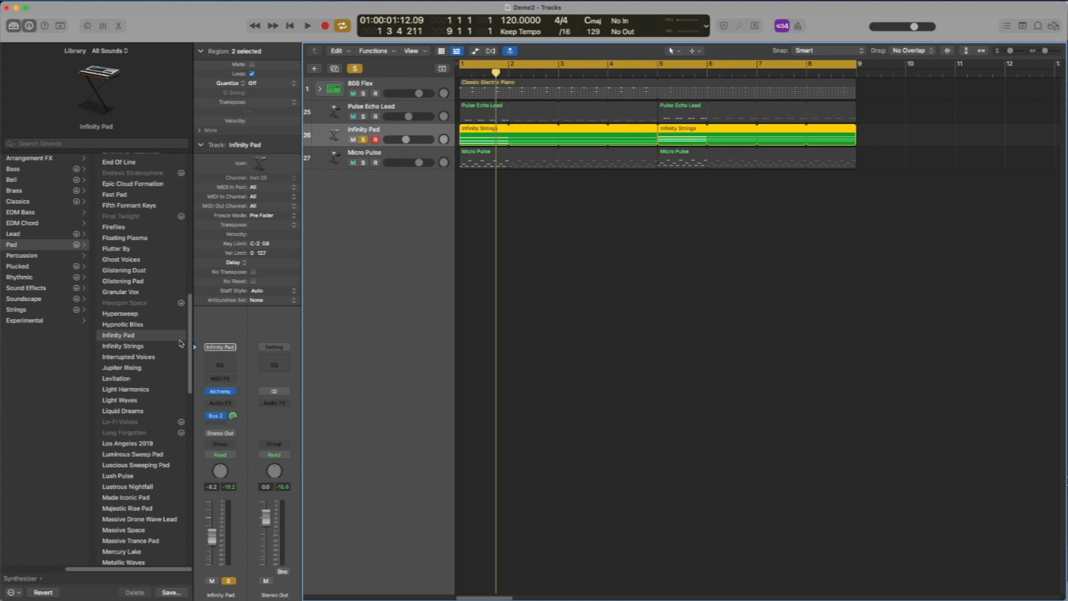
left_click(116, 367)
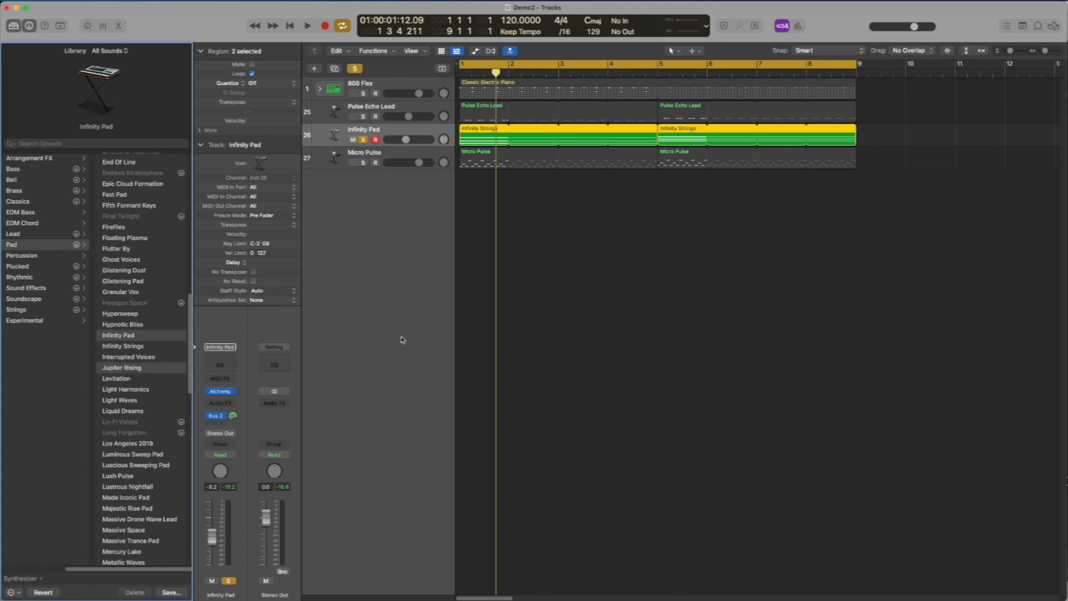
key("space")
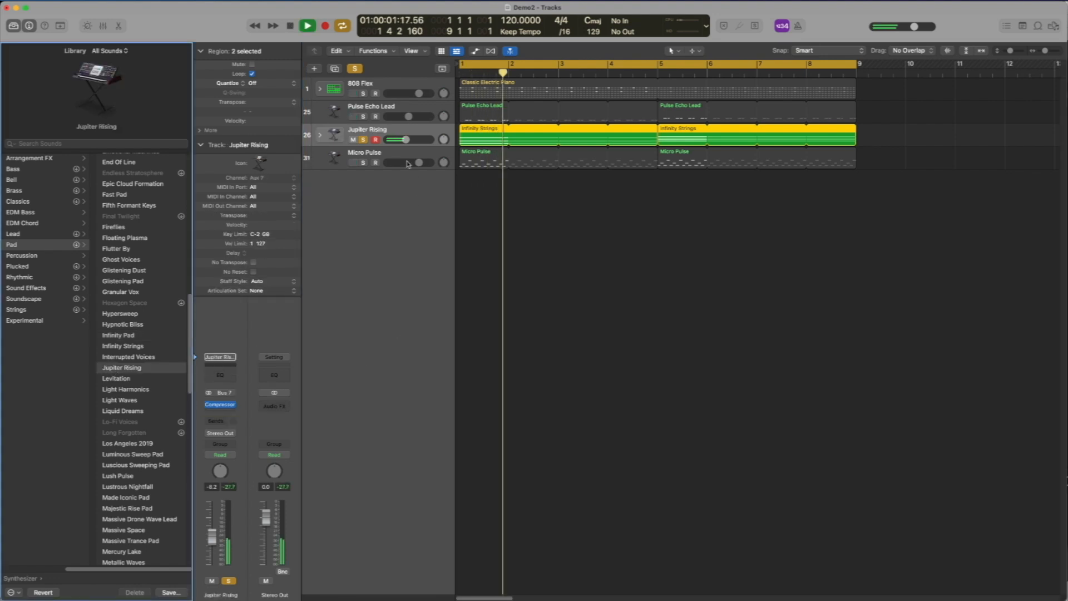
left_click_drag(406, 140, 409, 140)
key("space")
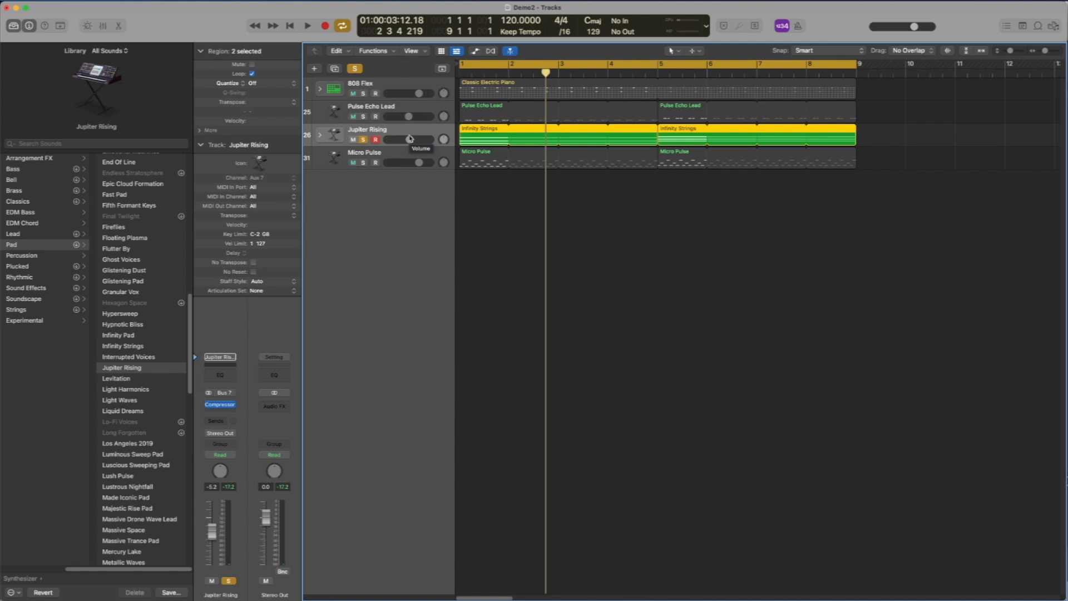
Add a Bus 2 (Large Plate/2.6s Vocal Plate) send to Jupiter Rising at about -1.6 dB during soloed playback
key("shift+space")
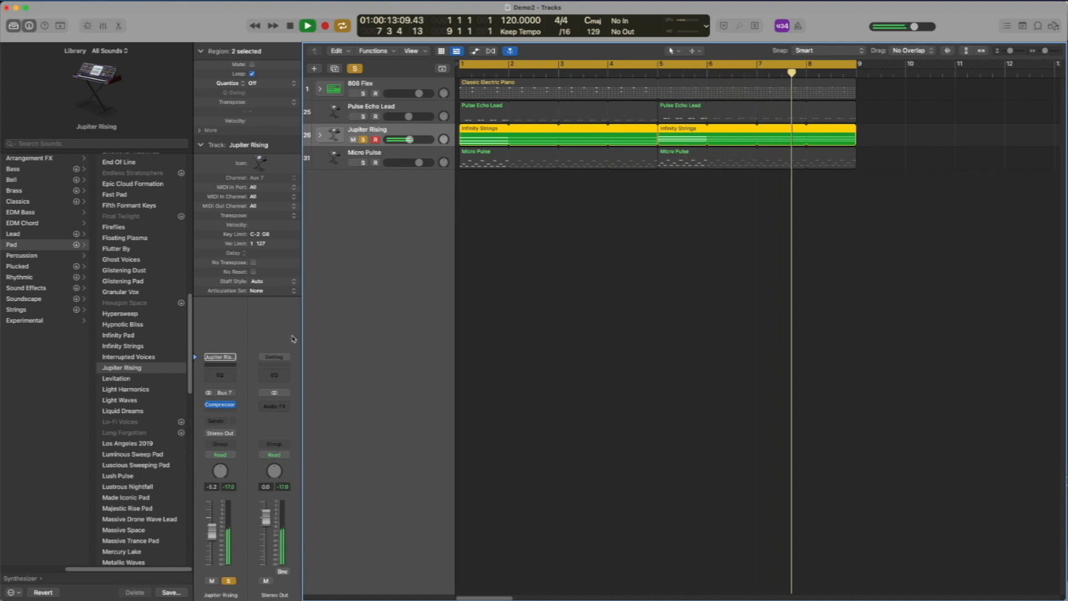
left_click(216, 422)
mouse_move(239, 436)
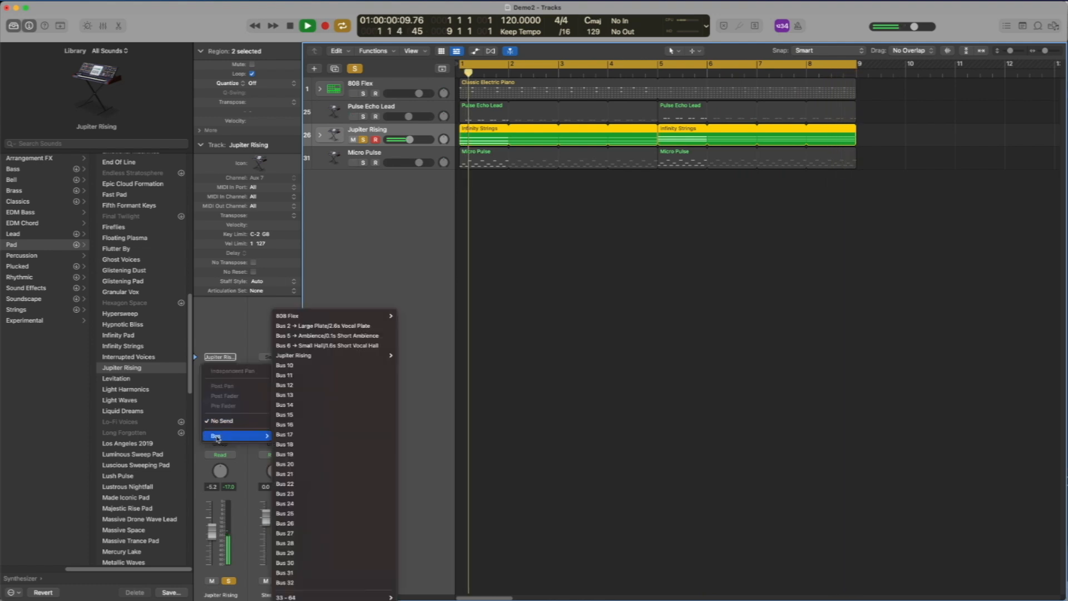
left_click(320, 328)
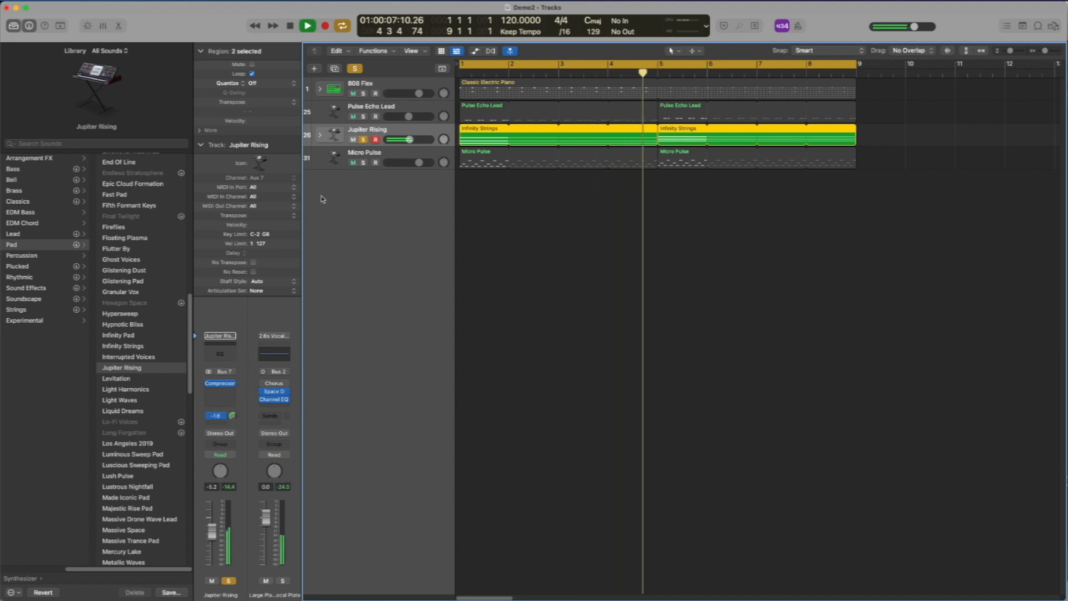
Unsolo Jupiter Rising and lower its volume to about -8.0 dB in the full mix
left_click(363, 139)
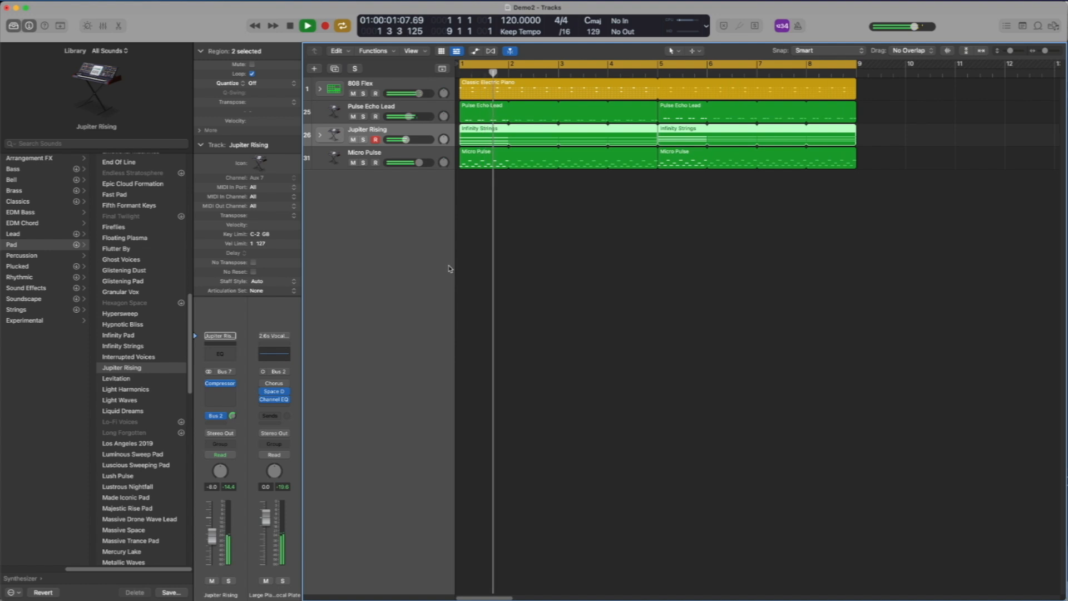
key("space")
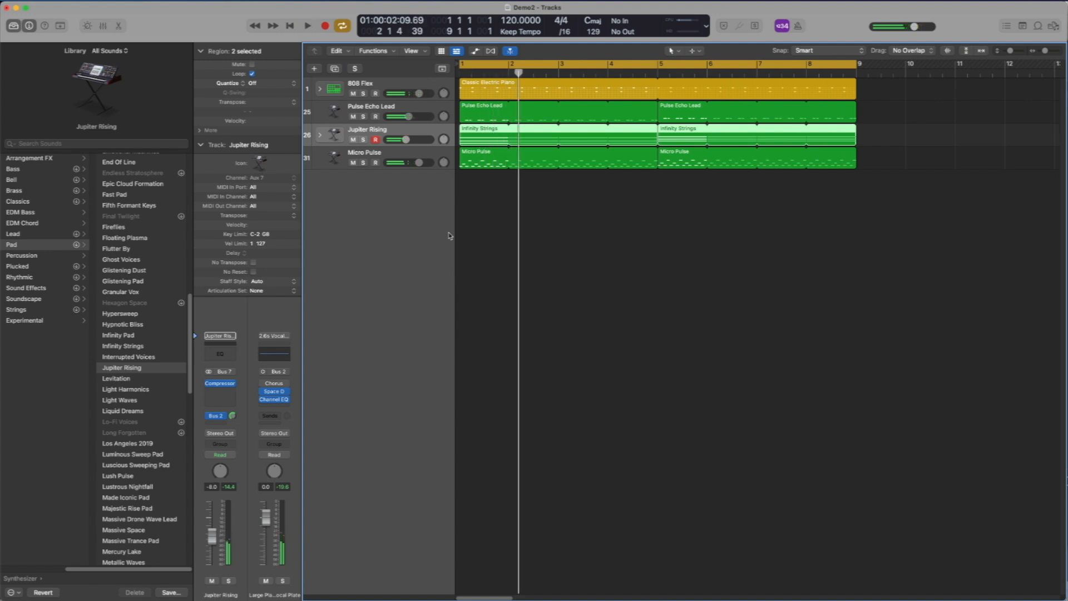
Show track automation and set the Micro Pulse track's automation parameter to the Smart Controls Cutoff
left_click(412, 159)
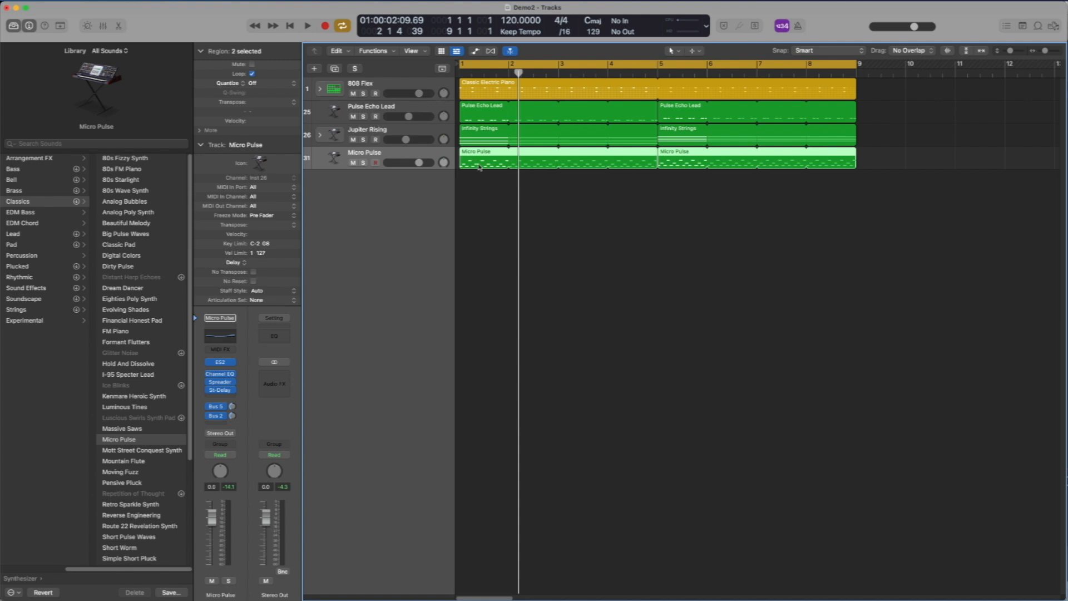
key("a")
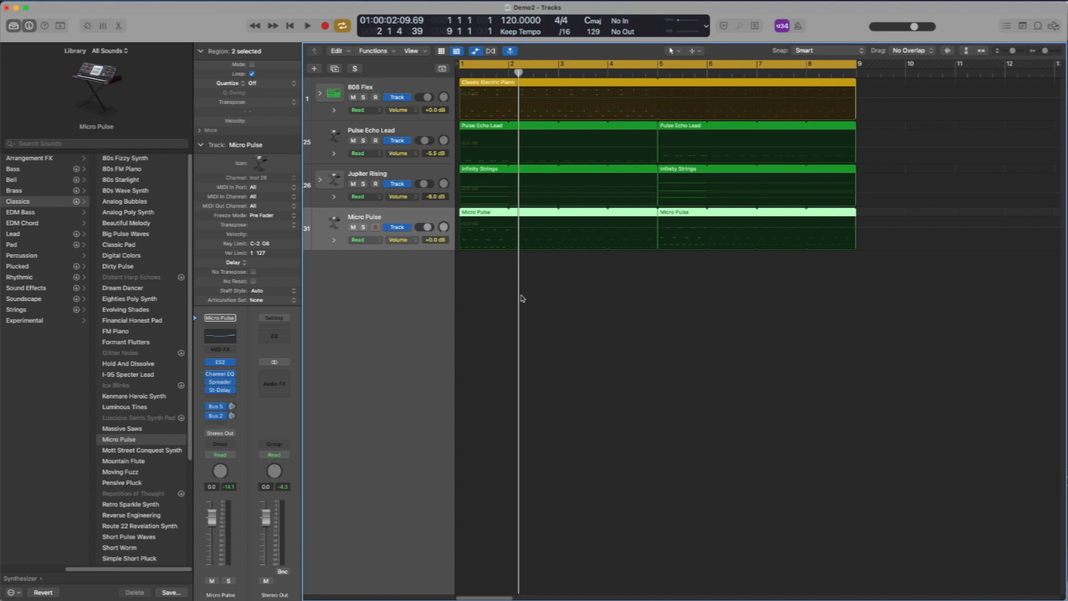
key("a")
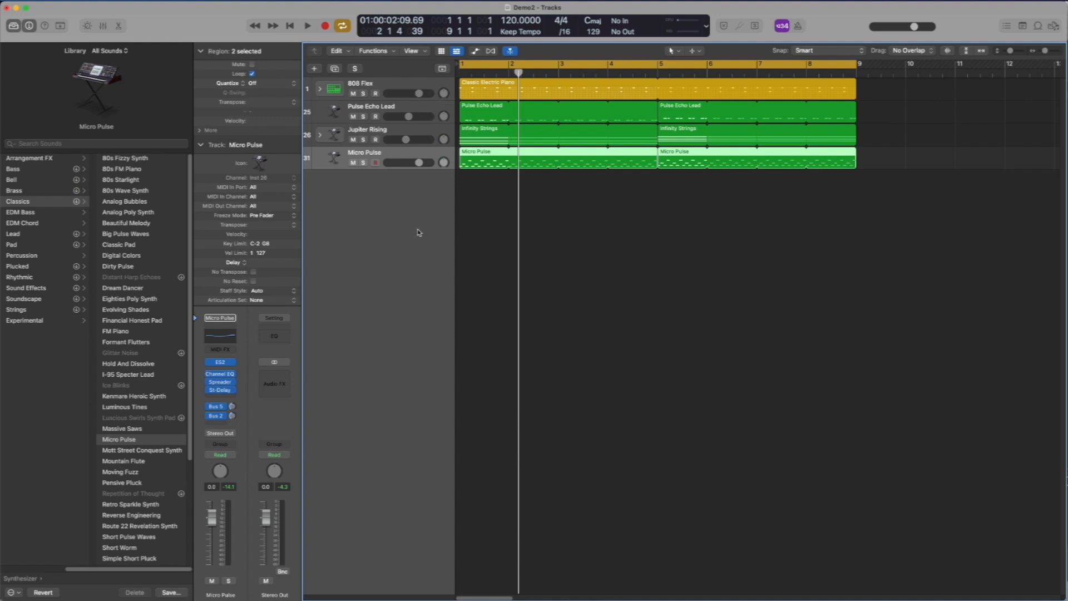
key("a")
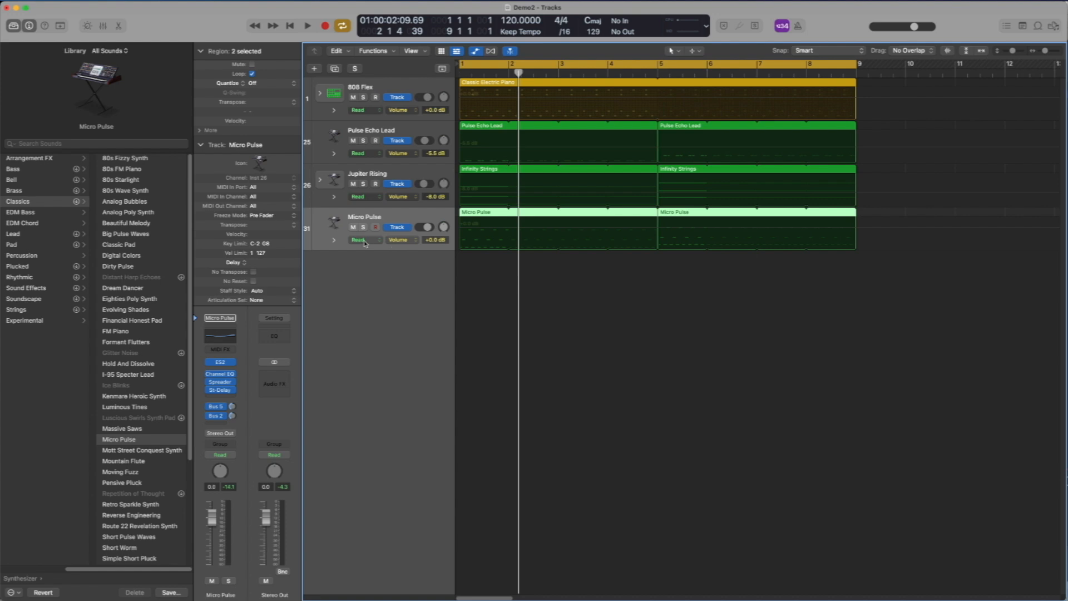
left_click(398, 240)
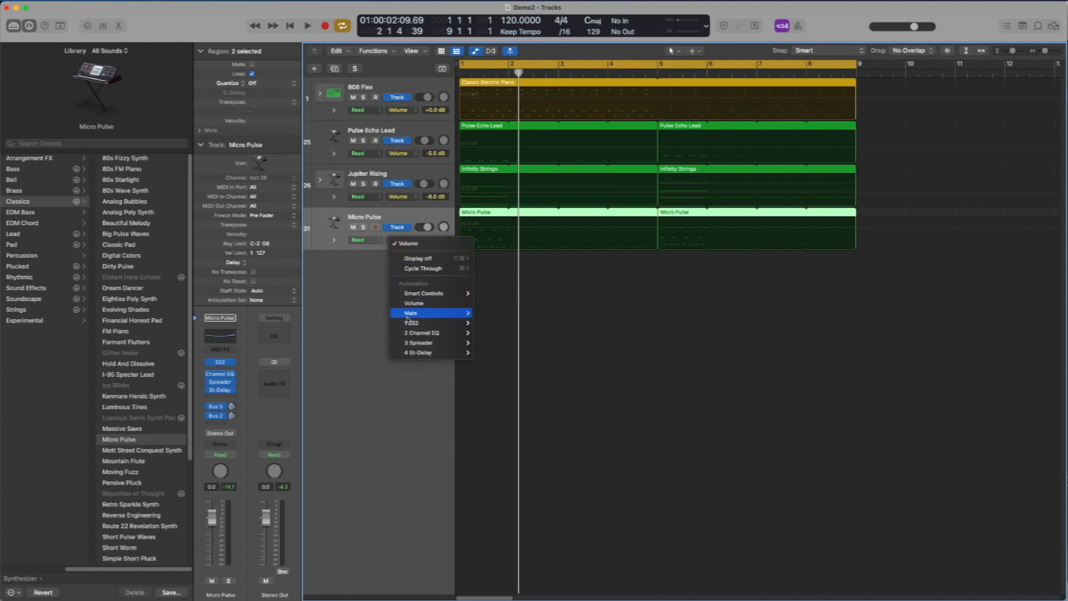
mouse_move(426, 295)
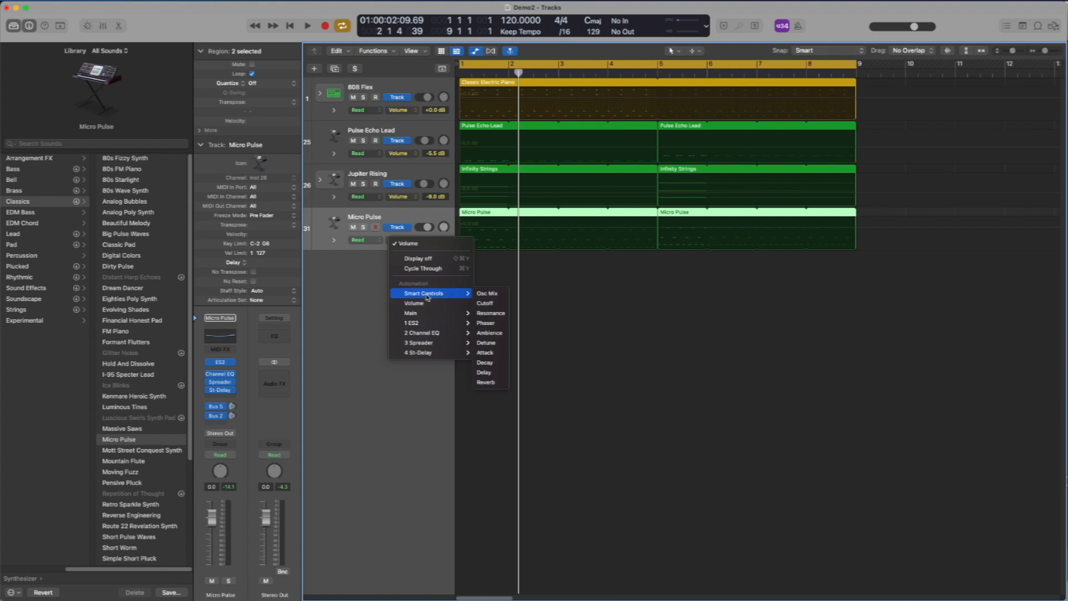
left_click(485, 304)
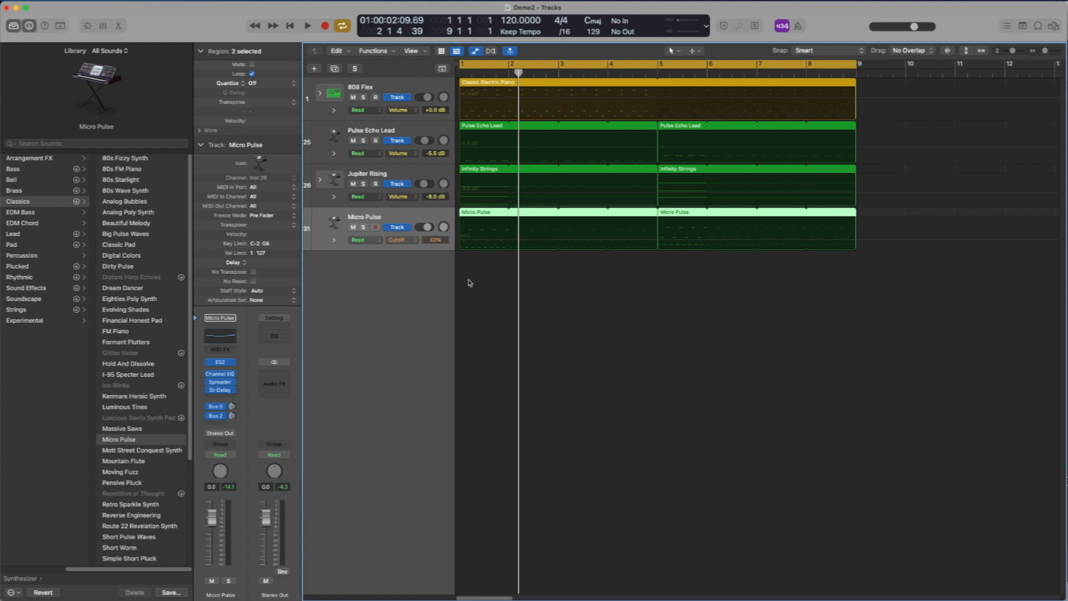
Create a Cutoff automation ramp on Micro Pulse from bar 1 up to about 80% at bar 9
left_click(472, 236)
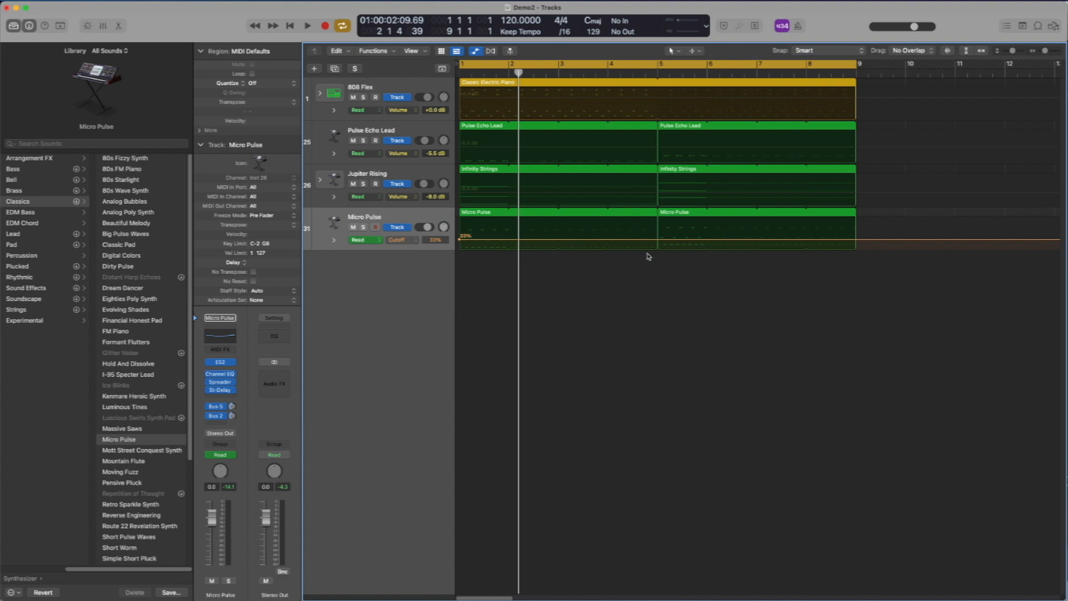
left_click(856, 240)
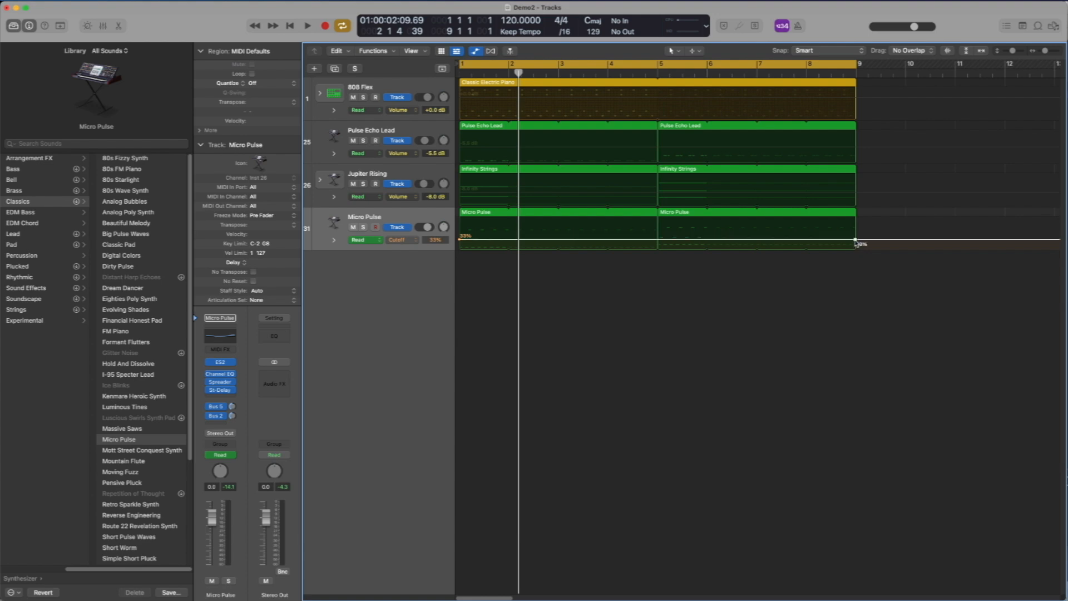
left_click_drag(856, 240, 856, 224)
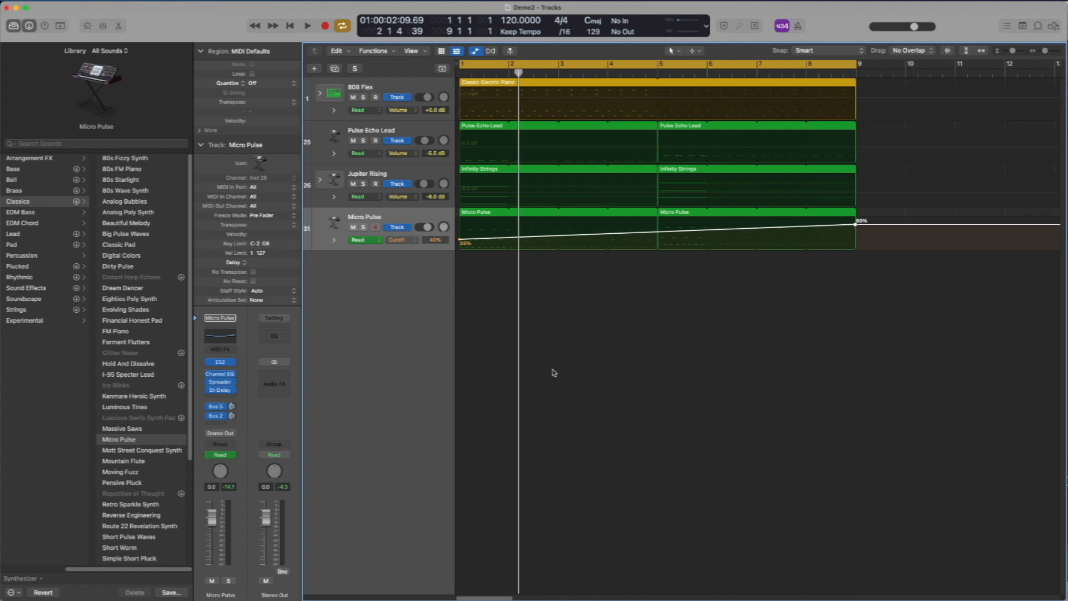
Play the loop and lower the starting point of the Micro Pulse Cutoff ramp at bar 1 to 0%
key("space")
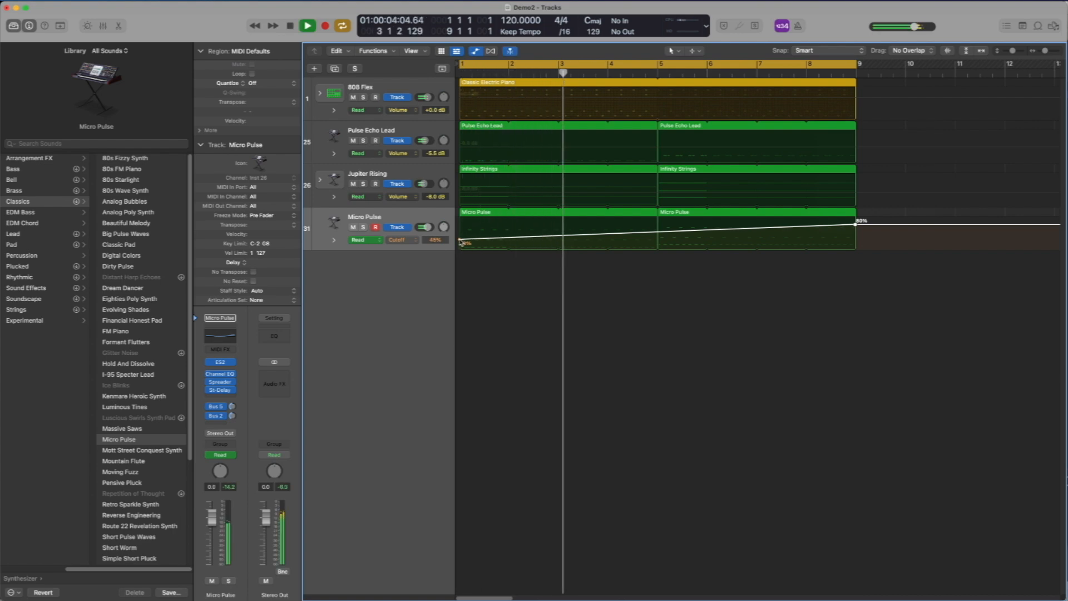
left_click_drag(461, 241, 459, 248)
left_click(518, 310)
key("space")
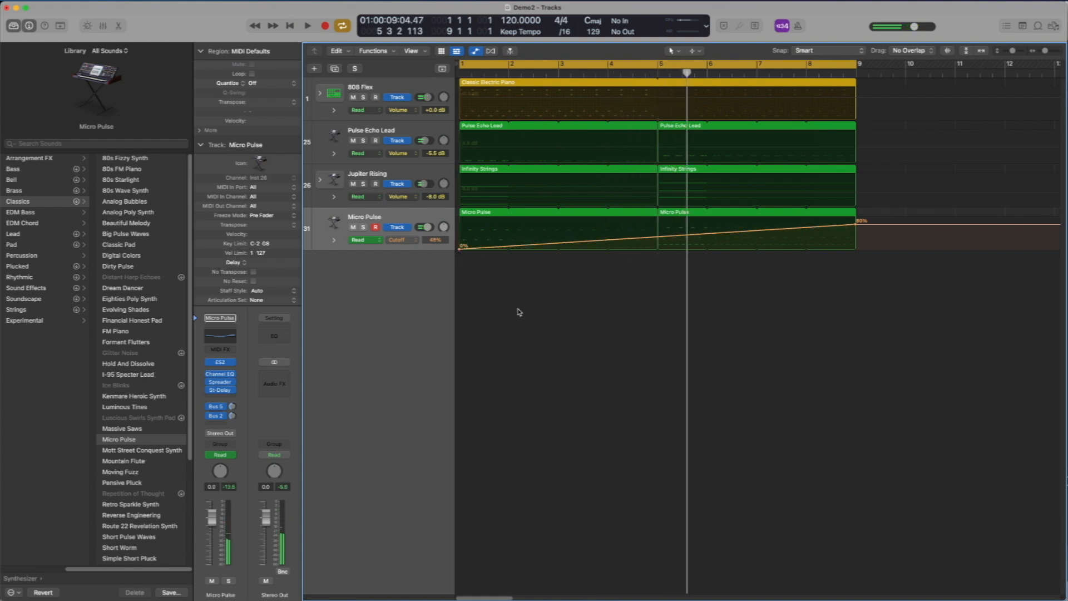
Audition the Cutoff sweep from the beginning and raise the ramp's starting point to about 8%
key("Return")
key("space")
key("space")
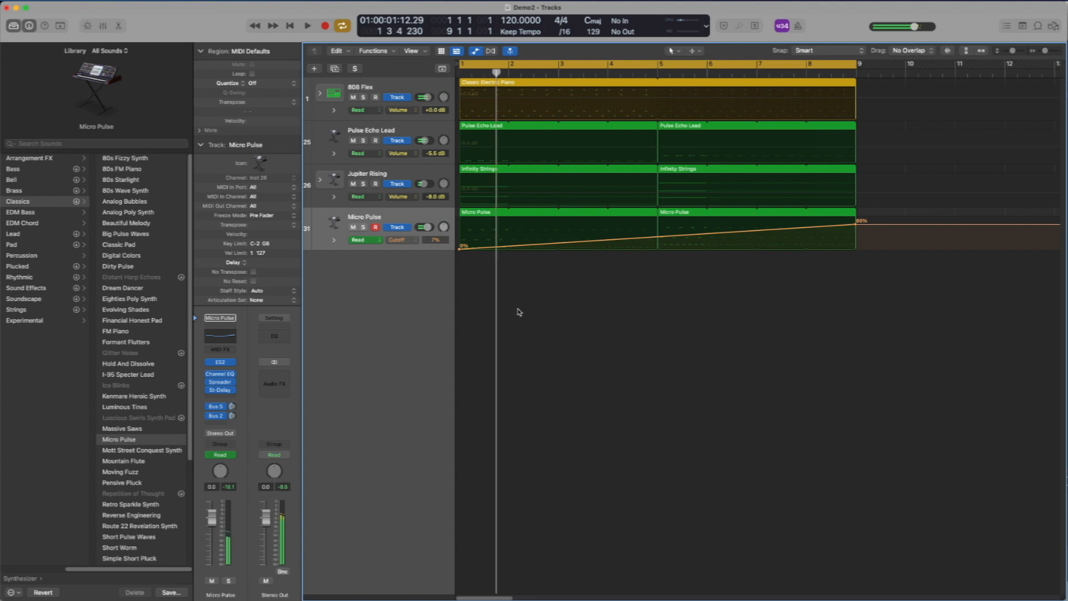
left_click_drag(460, 250, 460, 245)
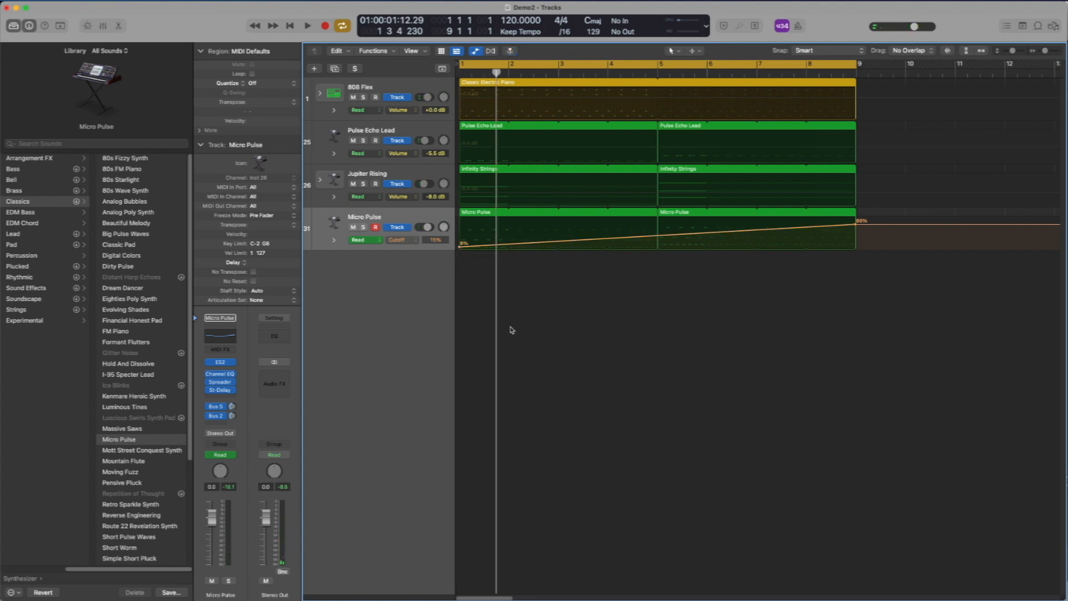
Audition the Micro Pulse Cutoff sweep and lower the ramp's end point at bar 9 to about 57%
key("space")
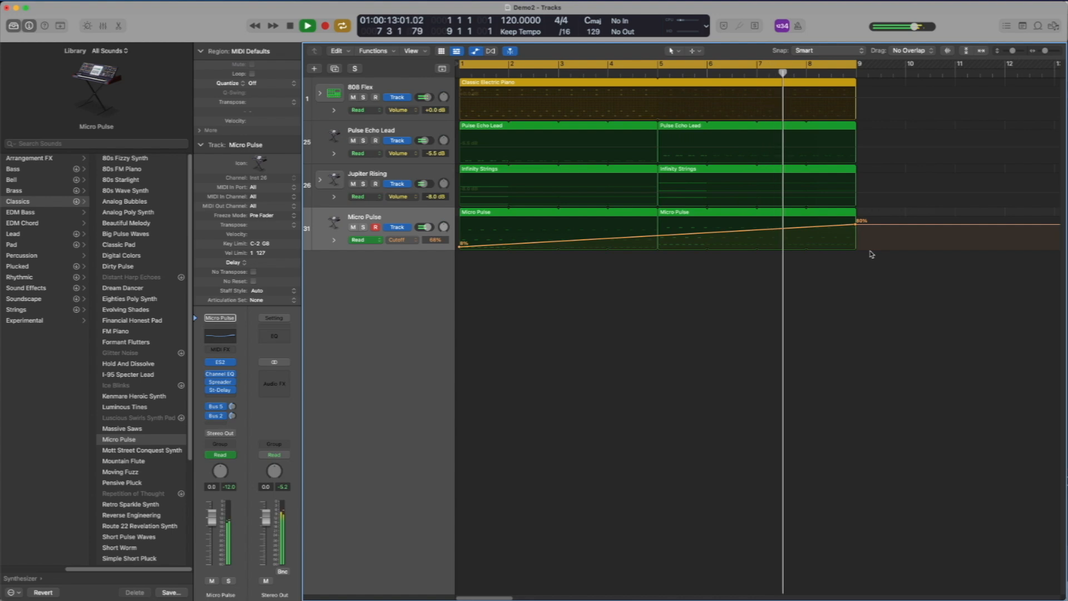
key("space")
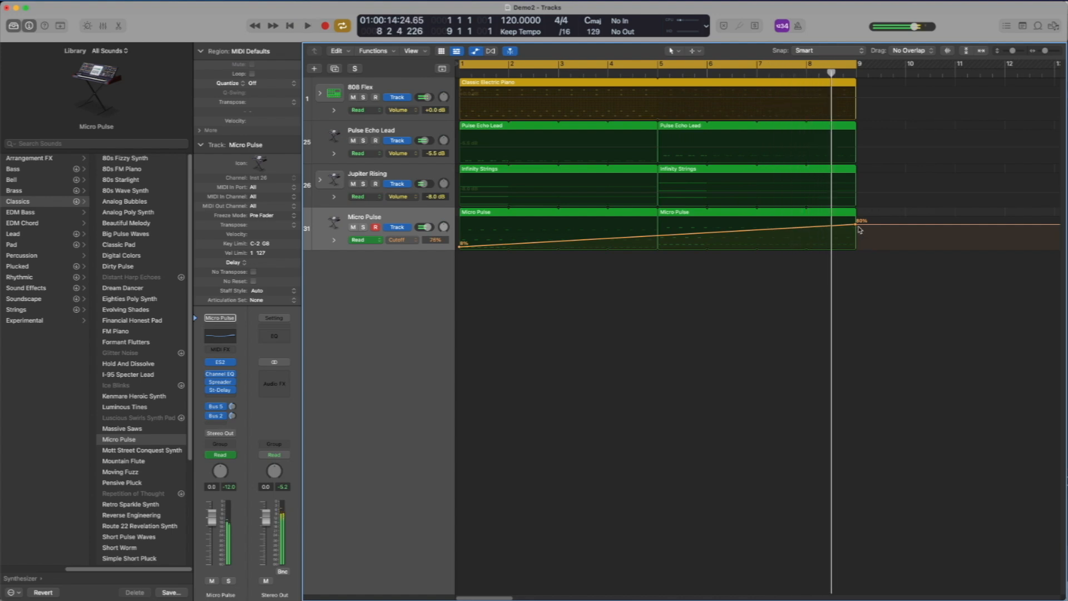
left_click_drag(856, 226, 855, 232)
key("space")
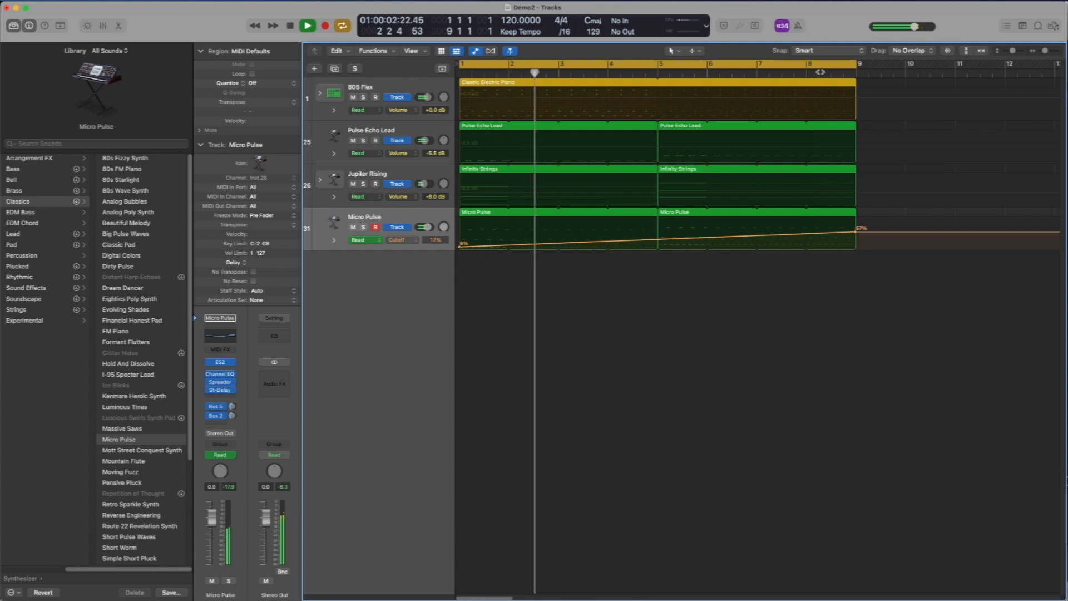
Check the end of the Cutoff sweep and lower the ramp's end point at bar 9 to about 40%
left_click(823, 72)
key("space")
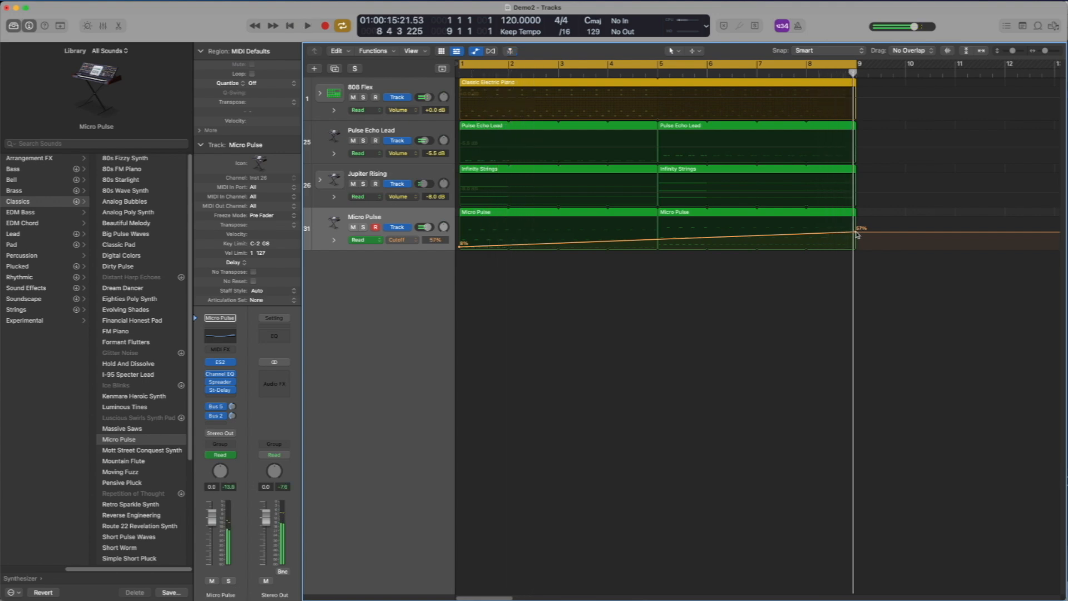
left_click_drag(857, 234, 855, 237)
key("space")
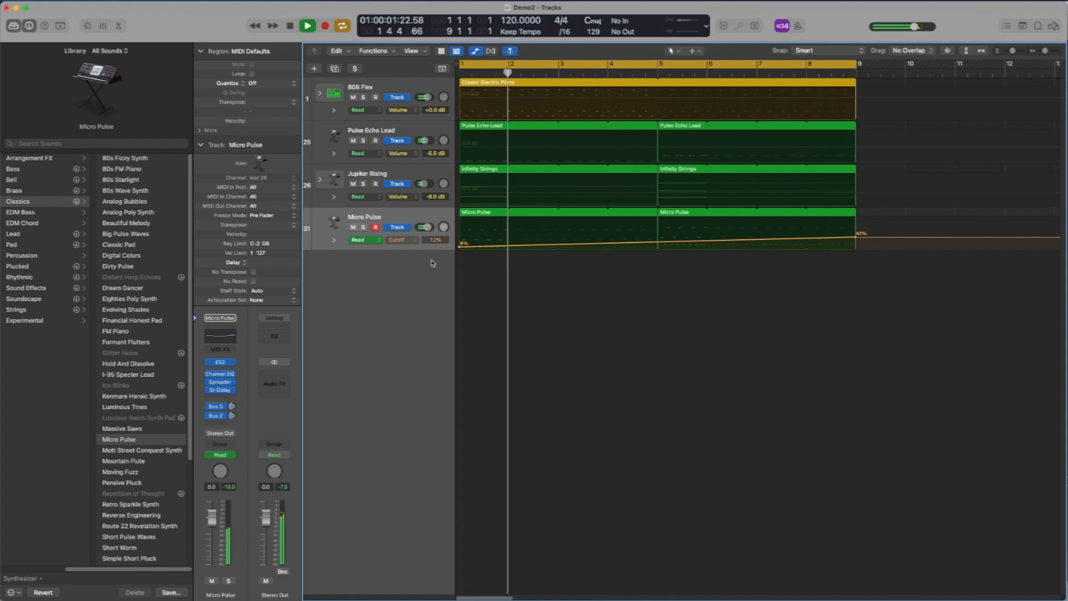
Raise the Cutoff ramp's starting point at bar 1 to about 16% and play the loop through
left_click_drag(460, 246, 459, 244)
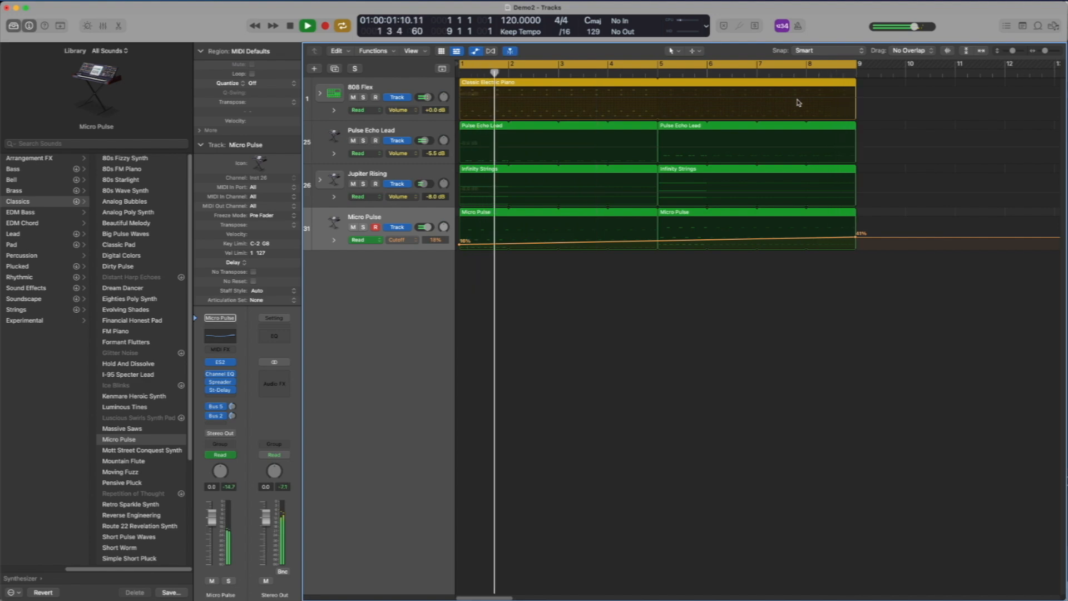
key("space")
key("space")
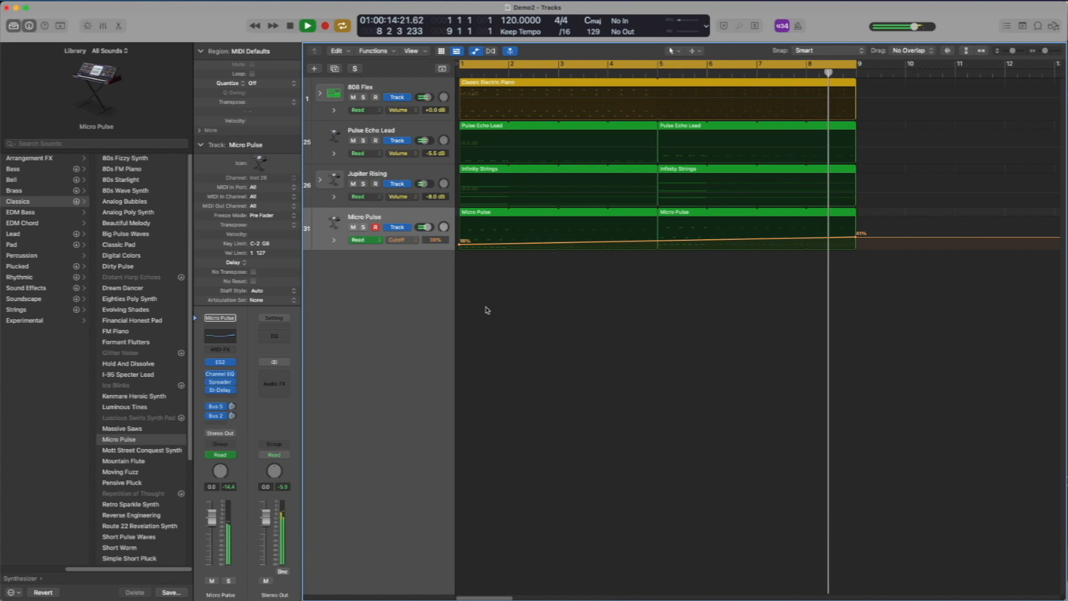
key("space")
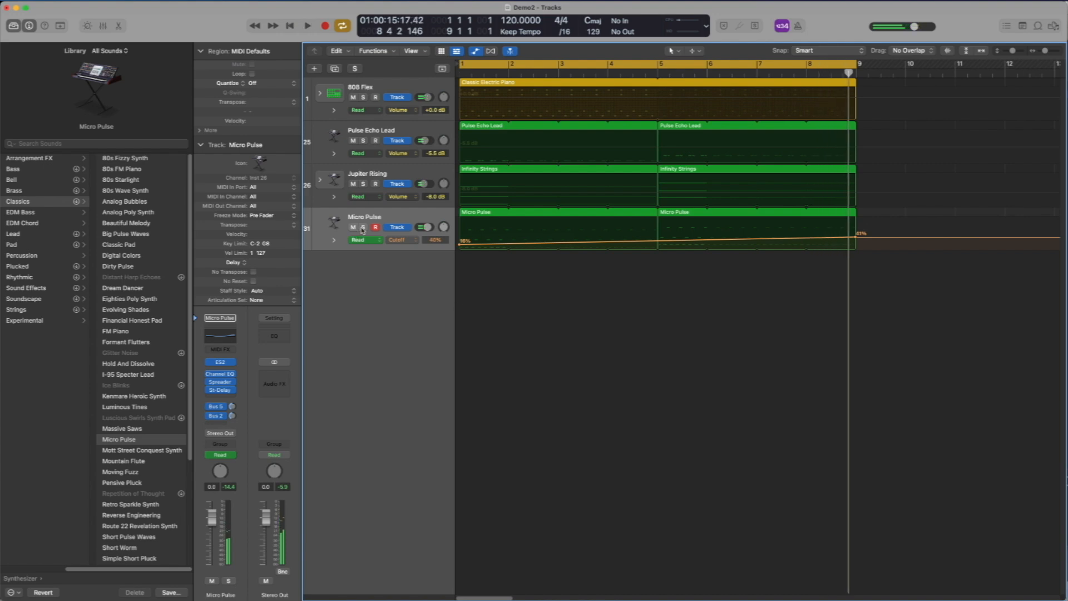
Play the Micro Pulse track in solo and raise its Resonance smart control to about 38%
left_click(363, 227)
key("space")
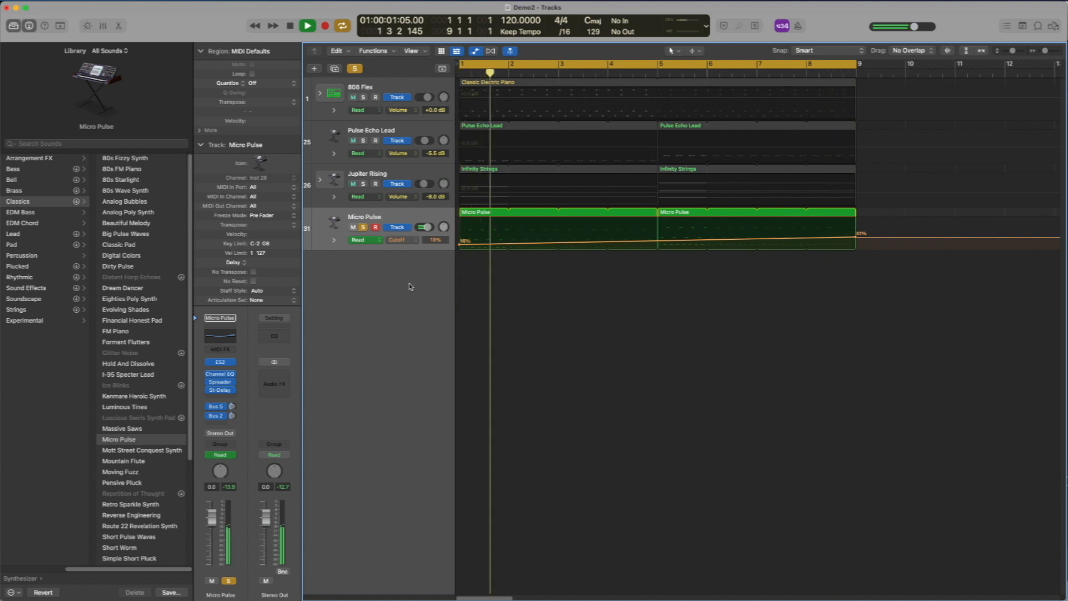
left_click(334, 223)
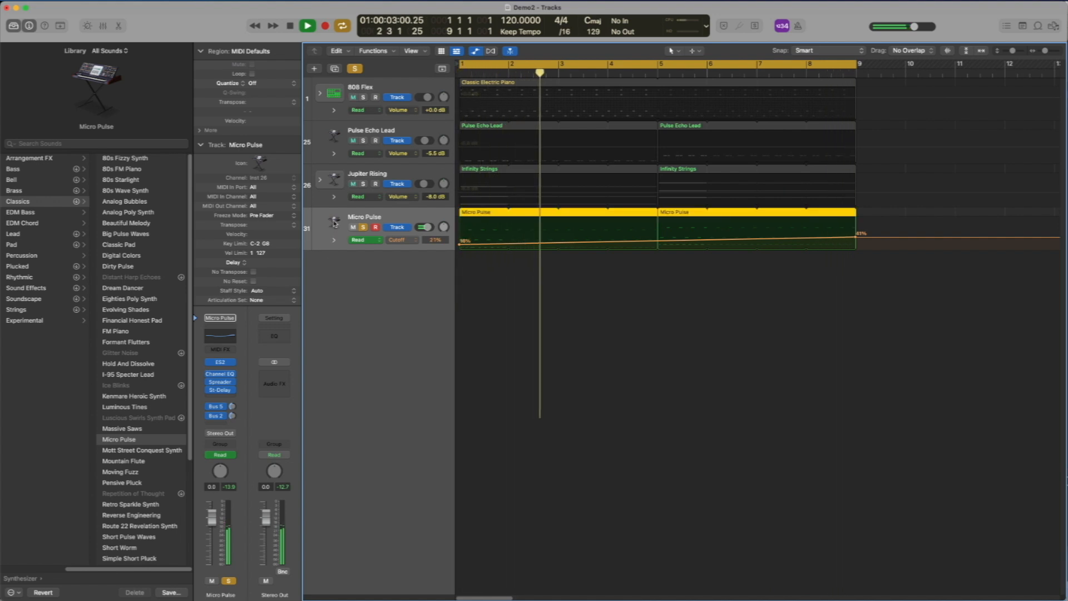
key("b")
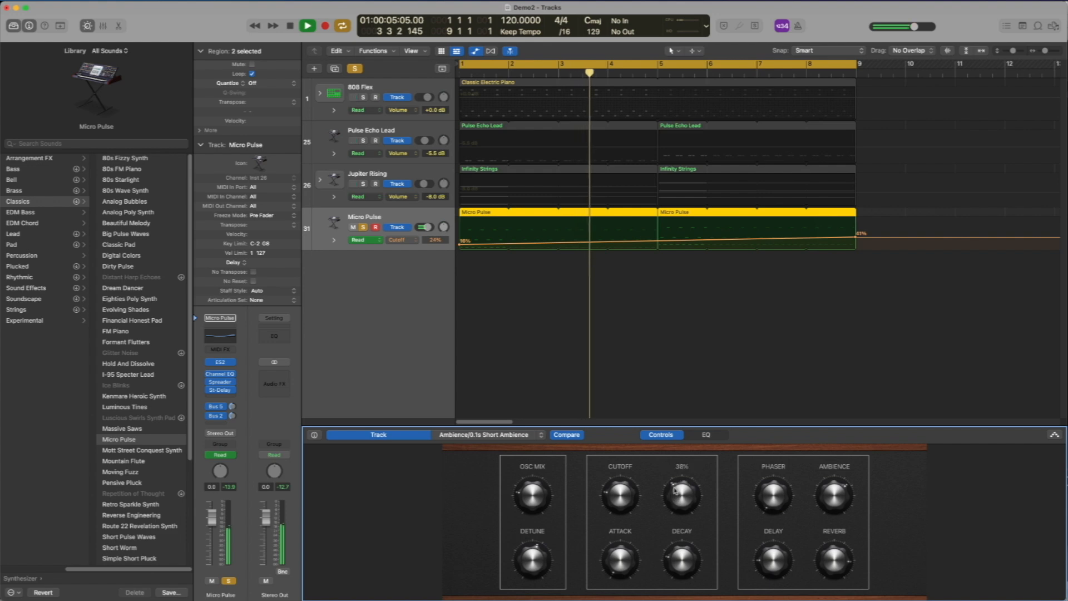
left_click_drag(673, 500, 677, 486)
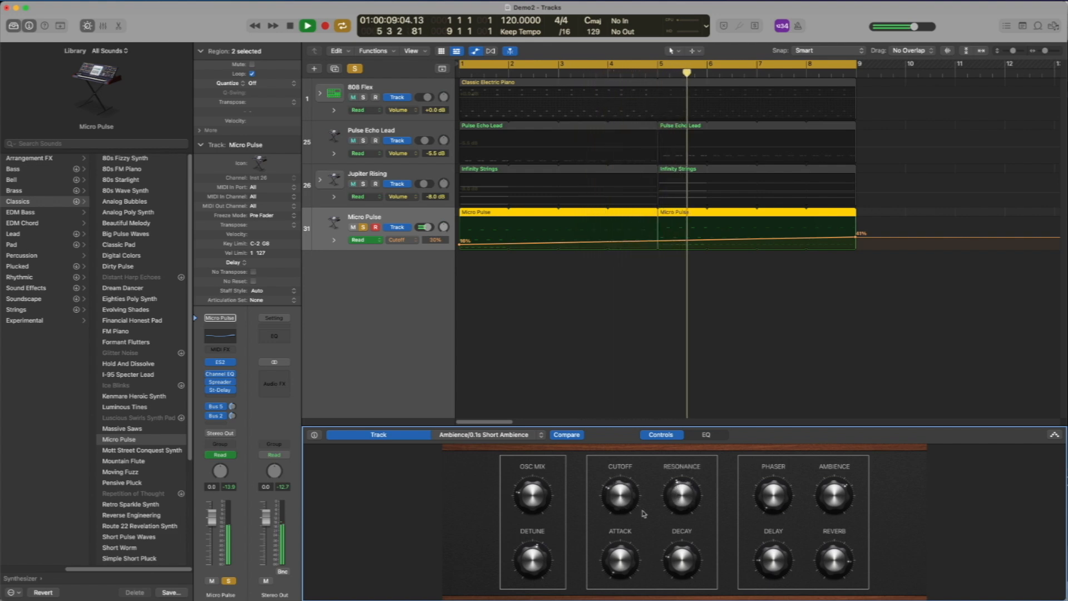
Adjust the Micro Pulse Cutoff, Attack and Decay smart controls during playback, then stop and unsolo the track
left_click_drag(619, 498, 613, 511)
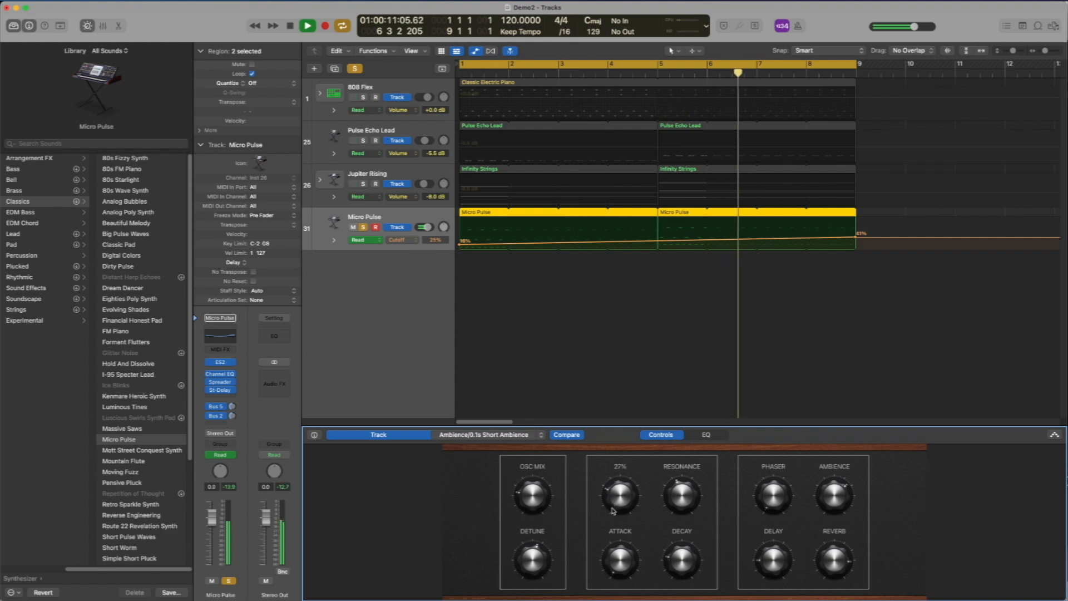
left_click_drag(604, 547, 597, 570)
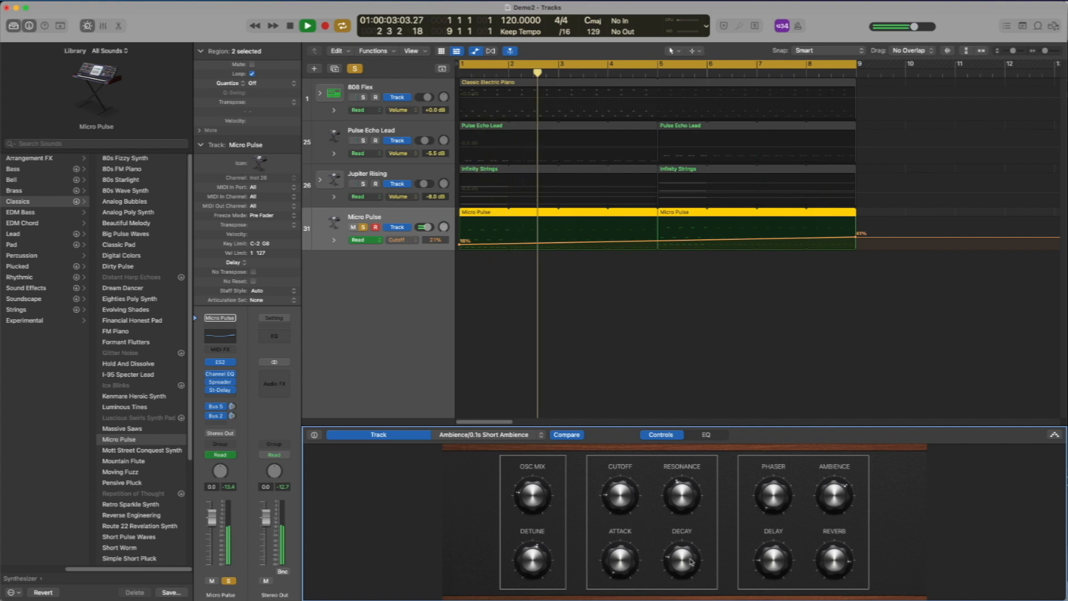
left_click_drag(673, 558, 674, 556)
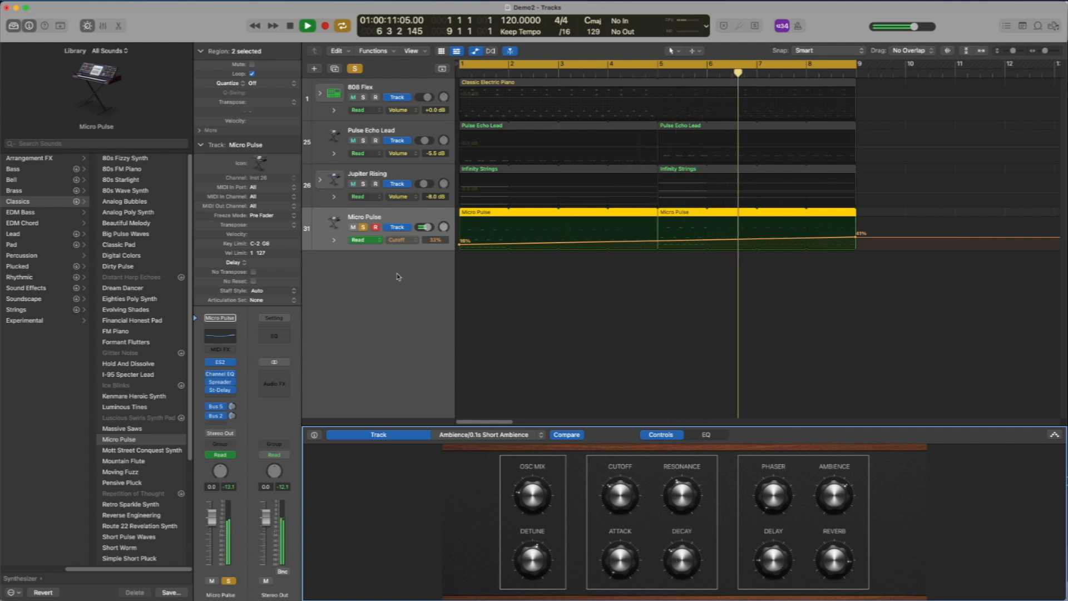
key("space")
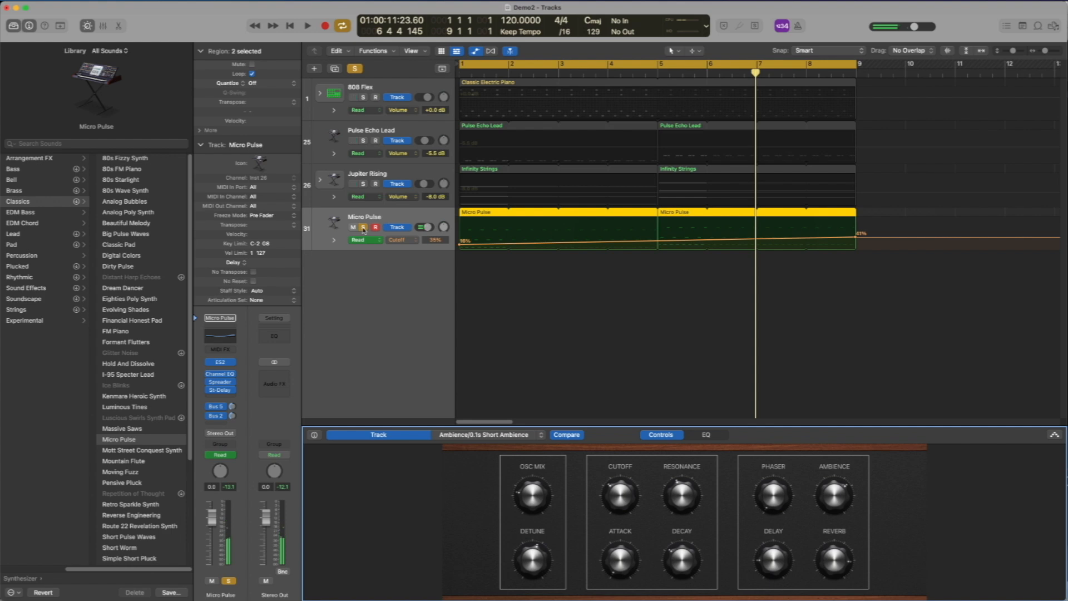
left_click(363, 228)
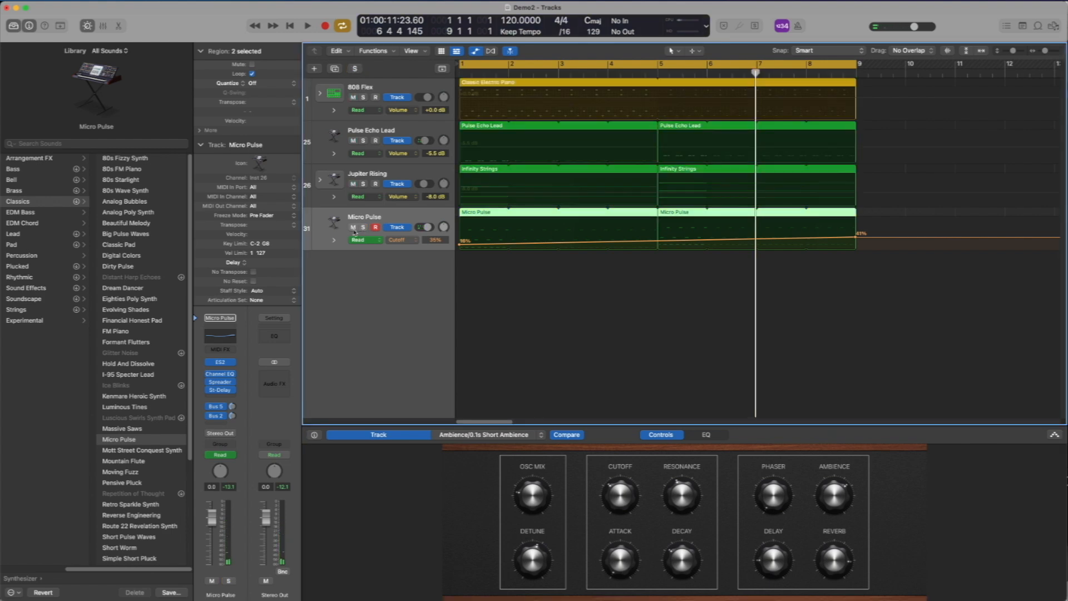
Hide the track automation and play the full loop from the beginning
left_click(353, 228)
left_click(353, 228)
key("a")
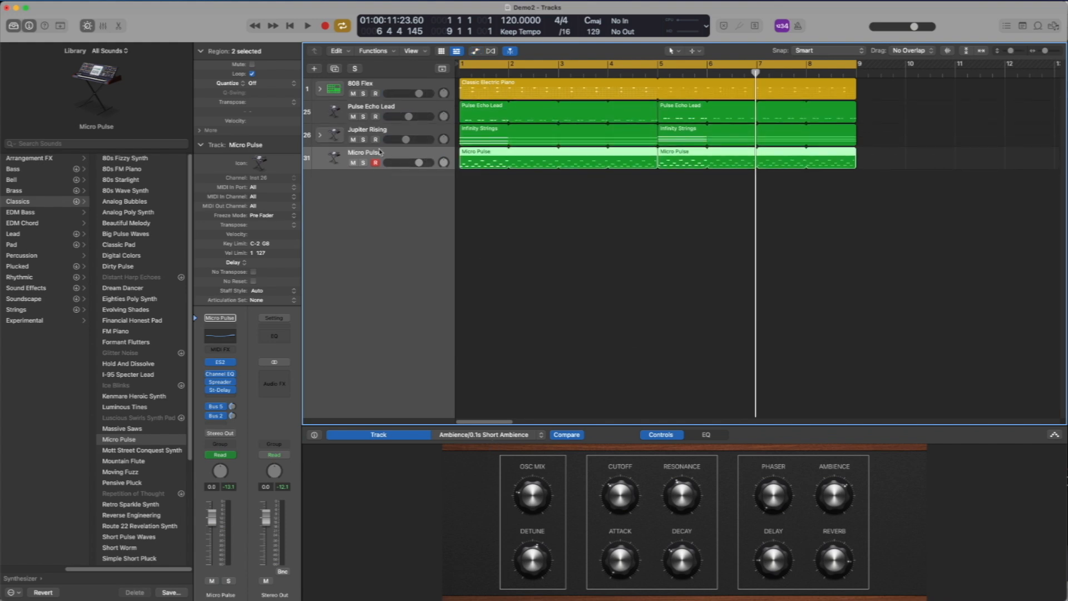
key("Return")
key("space")
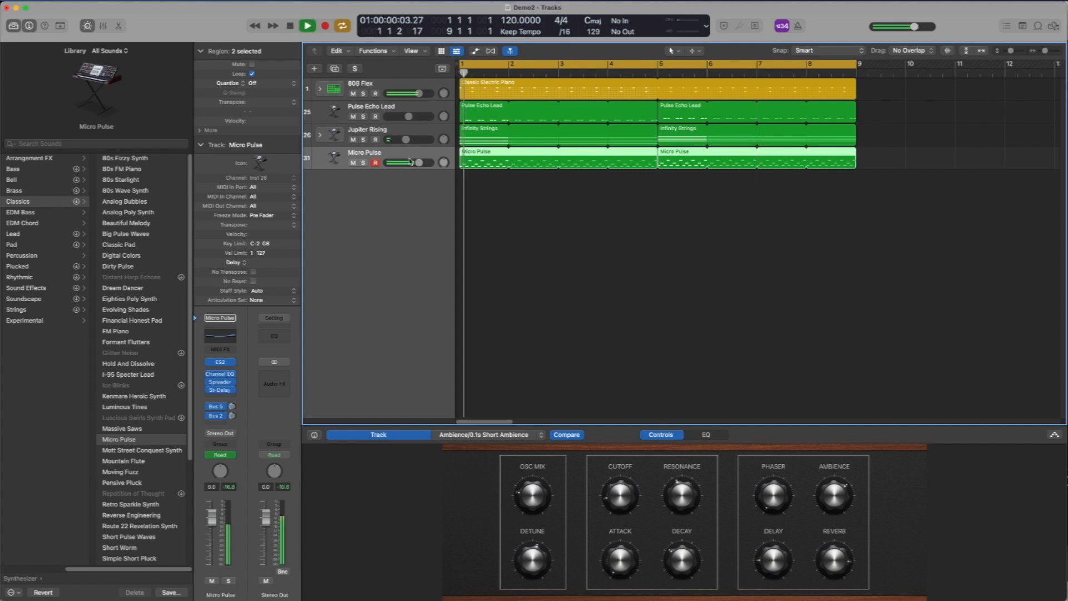
Balance the track volumes: Micro Pulse at -4.2 dB, 808 Flex at -0.6 dB and Pulse Echo Lead at about -3.8 dB
double_click(417, 162)
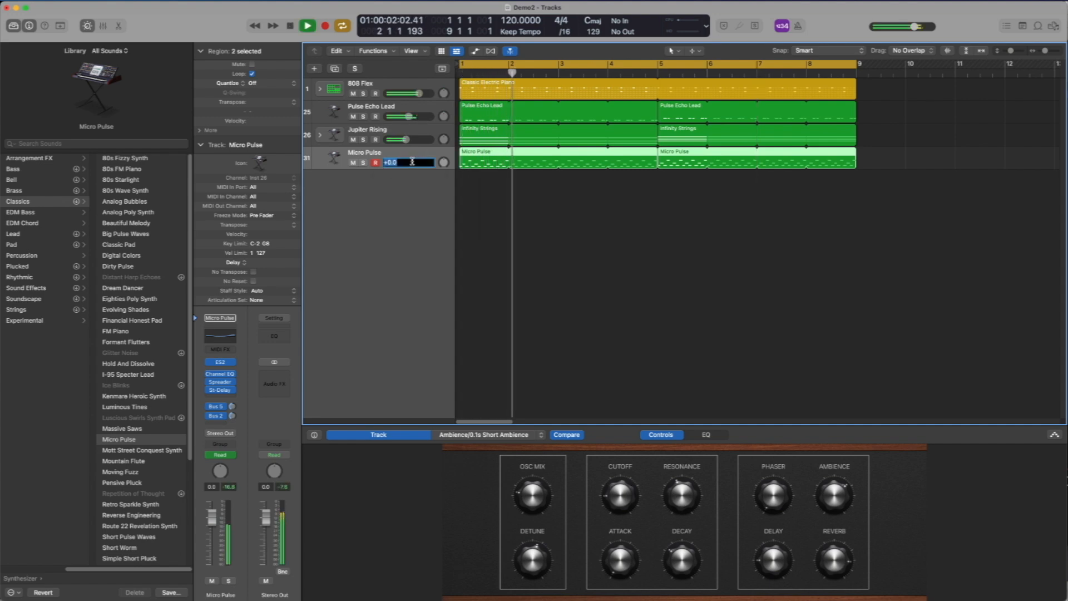
left_click_drag(419, 165, 414, 163)
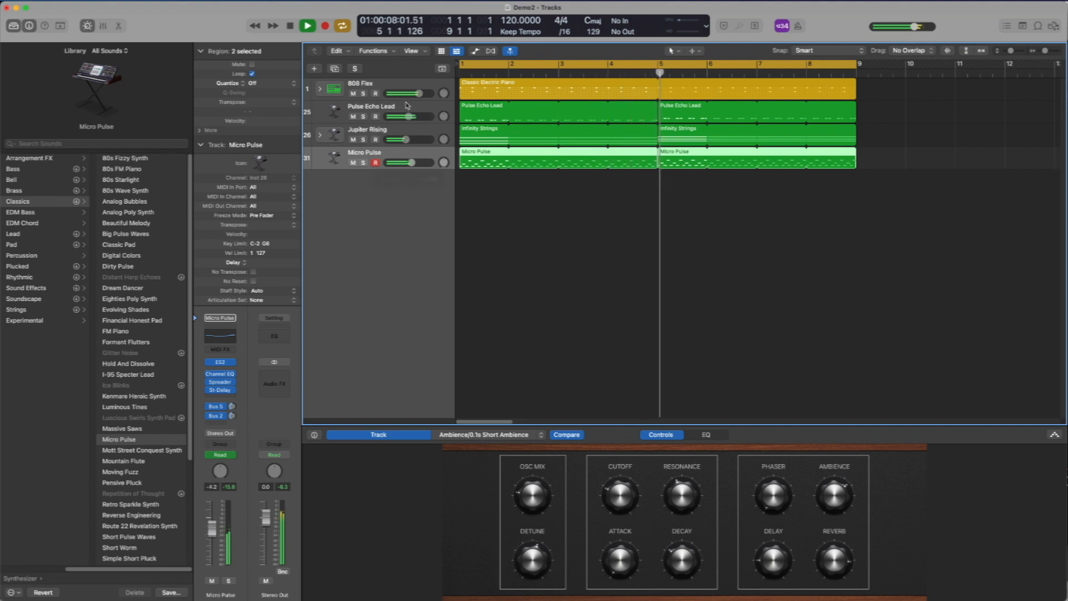
left_click_drag(419, 94, 421, 94)
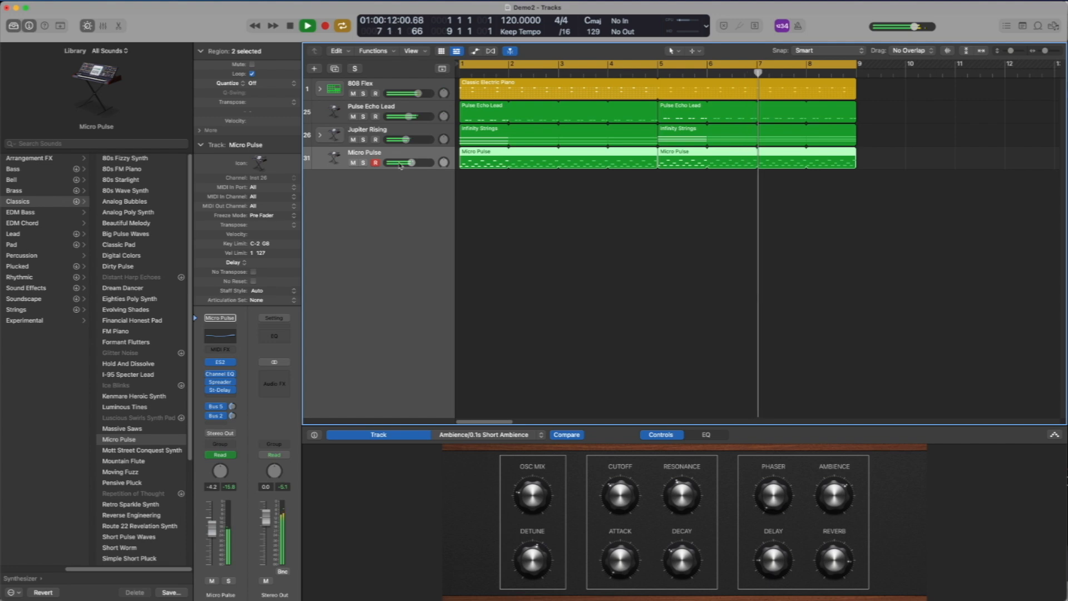
left_click_drag(409, 117, 422, 117)
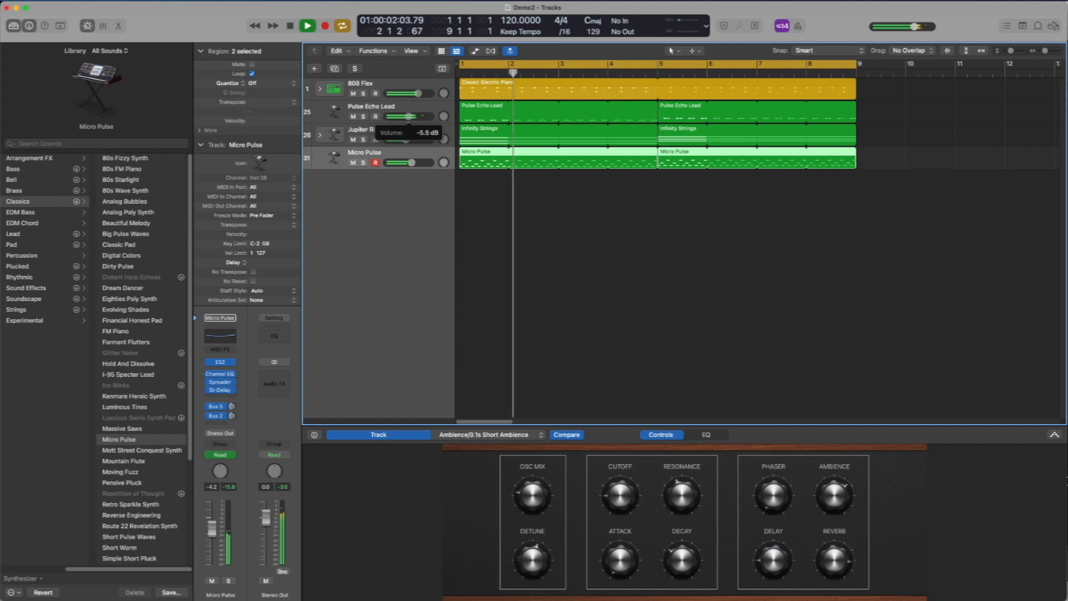
Open the smart controls for the Pulse Echo Lead track and shorten its Release to about 27.9 ms
left_click(334, 113)
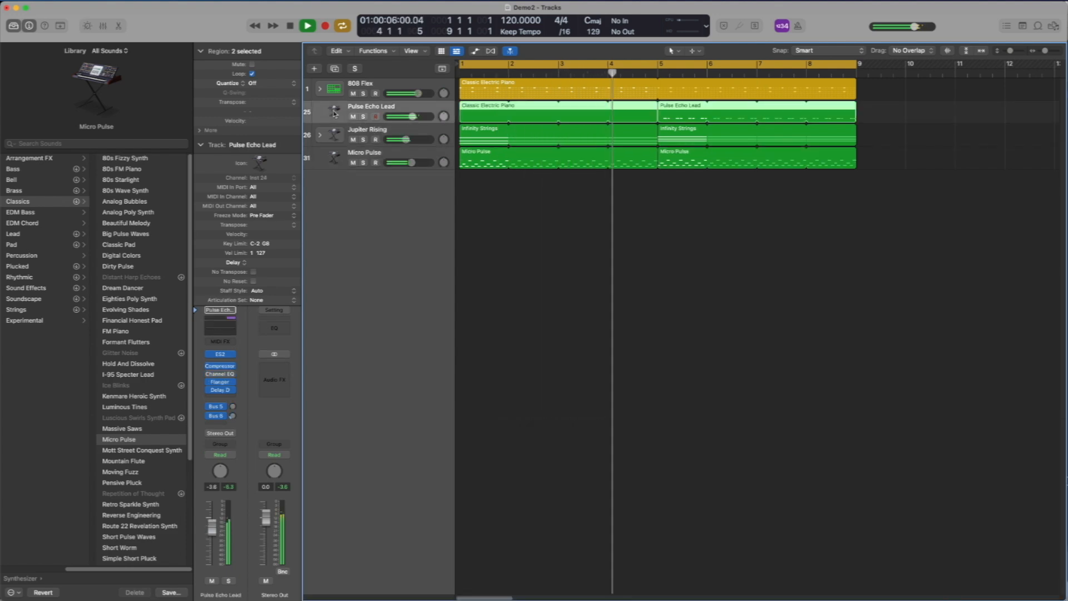
key("b")
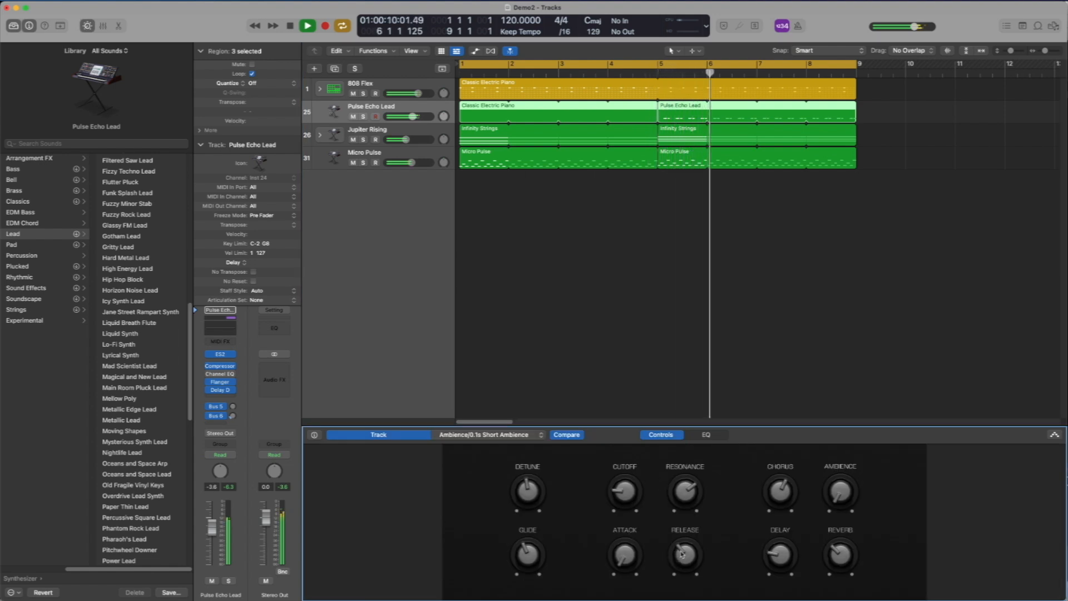
mouse_move(683, 556)
left_click_drag(683, 559, 679, 571)
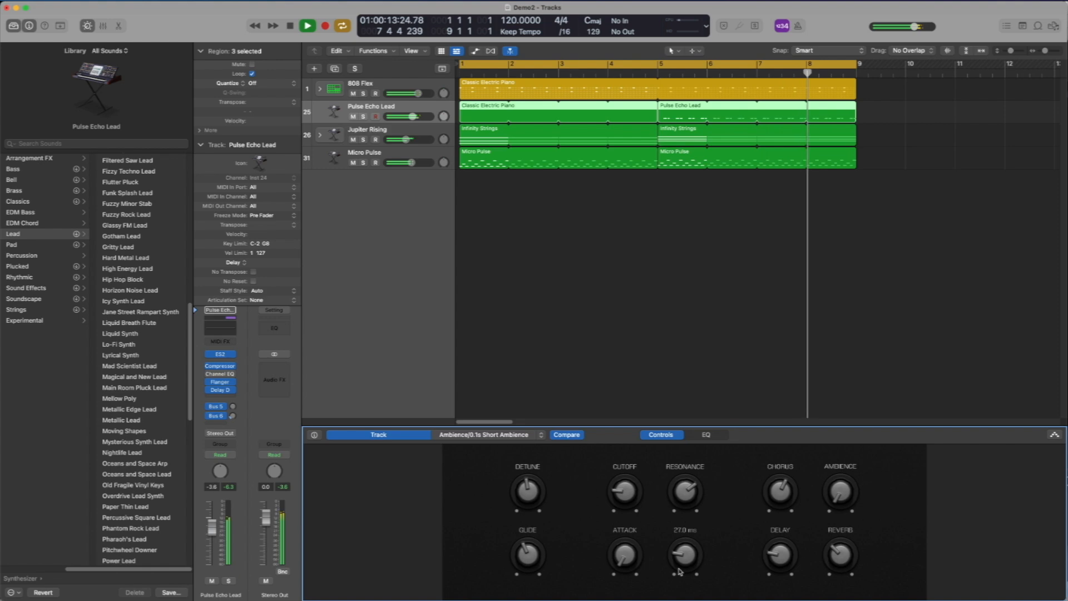
Solo Pulse Echo Lead to set its Resonance to 37% and Cutoff to about 16%, then unsolo it and stop playback
key("s")
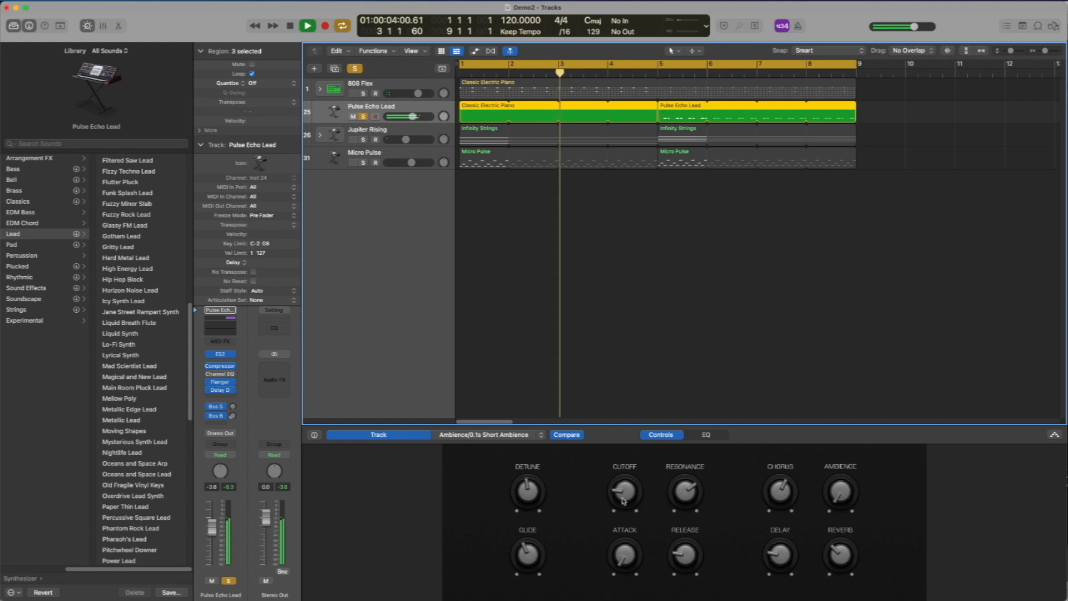
left_click_drag(687, 496, 688, 524)
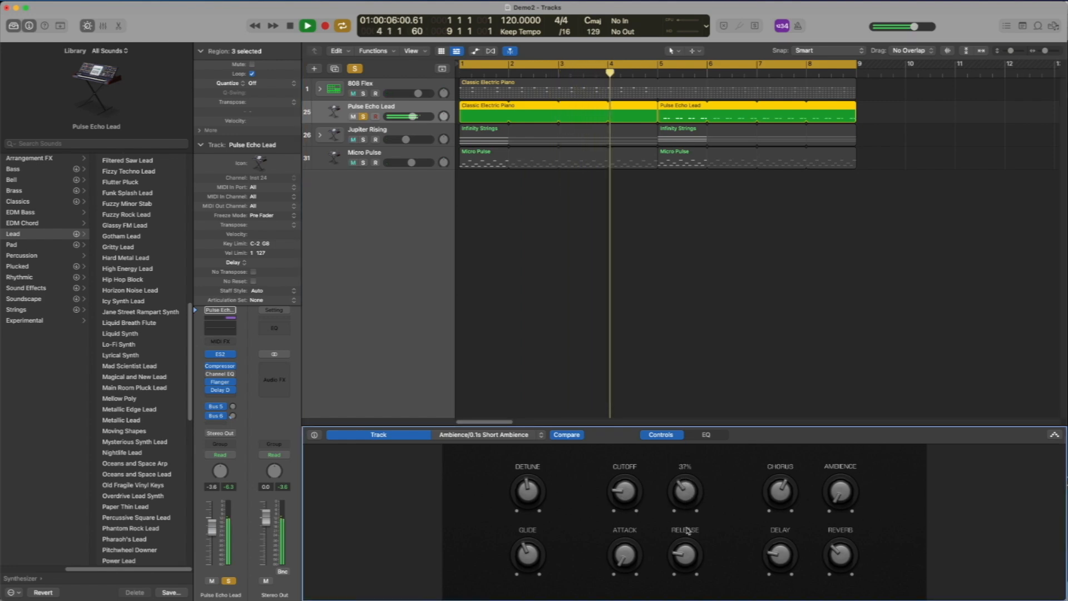
left_click_drag(621, 506, 619, 501)
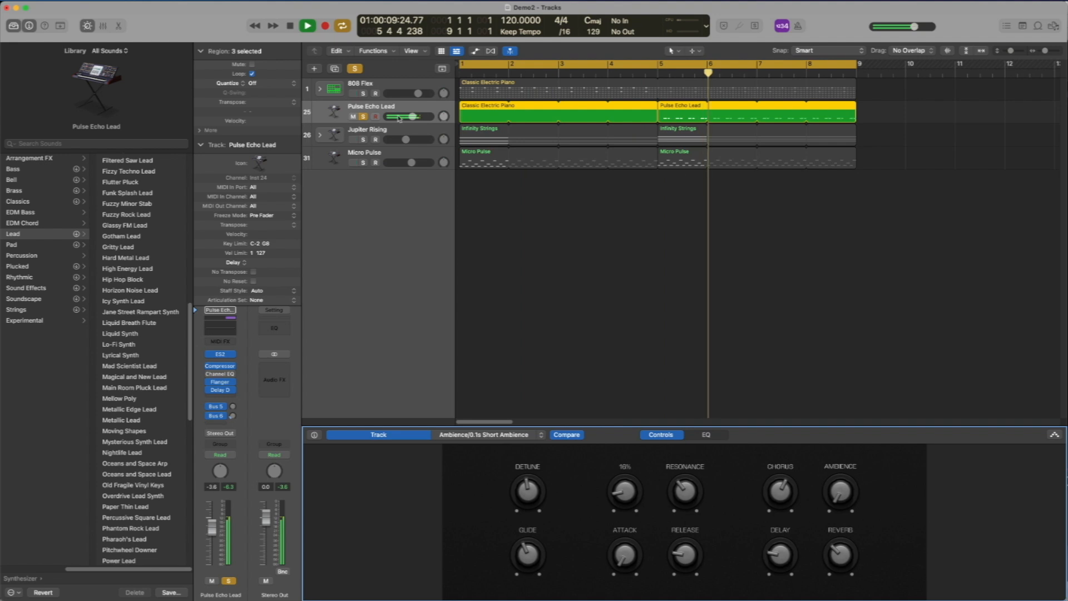
left_click(363, 117)
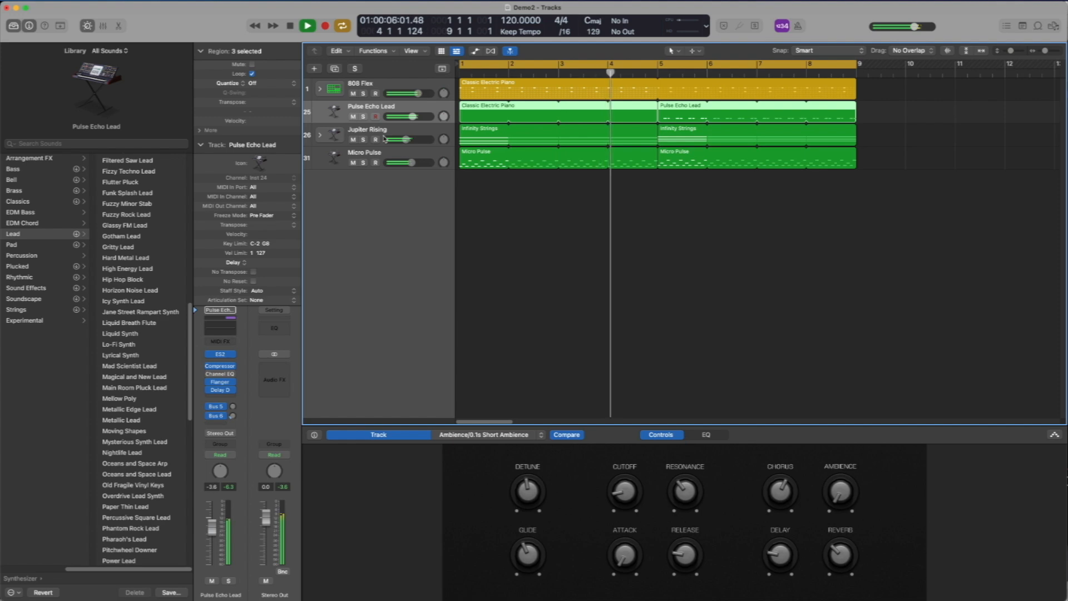
key("space")
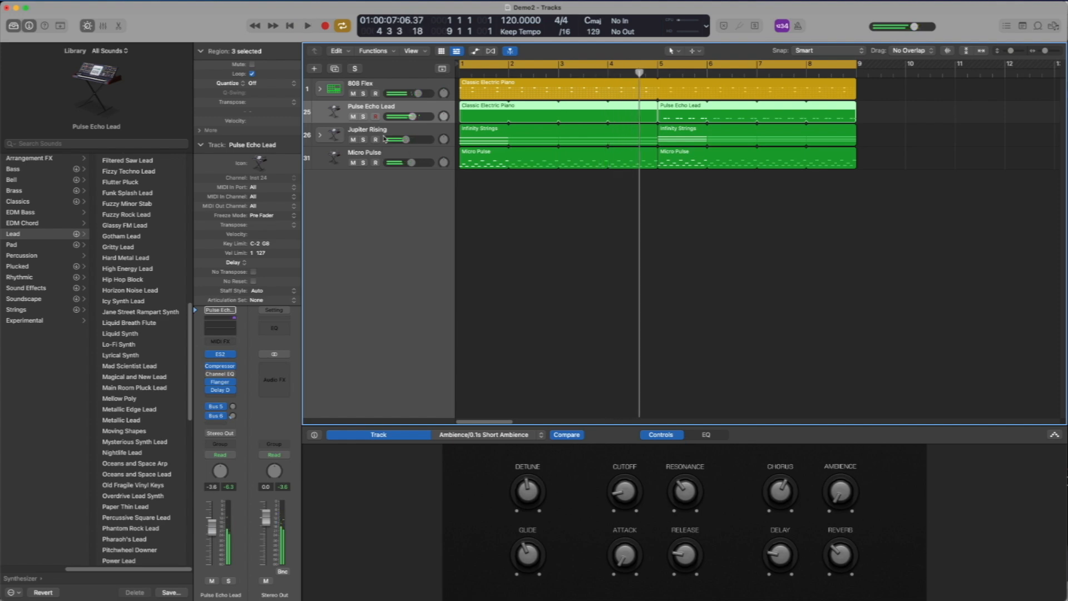
Change the 808 Flex track color to light blue and its Classic Electric Piano region color to reddish orange
right_click(402, 84)
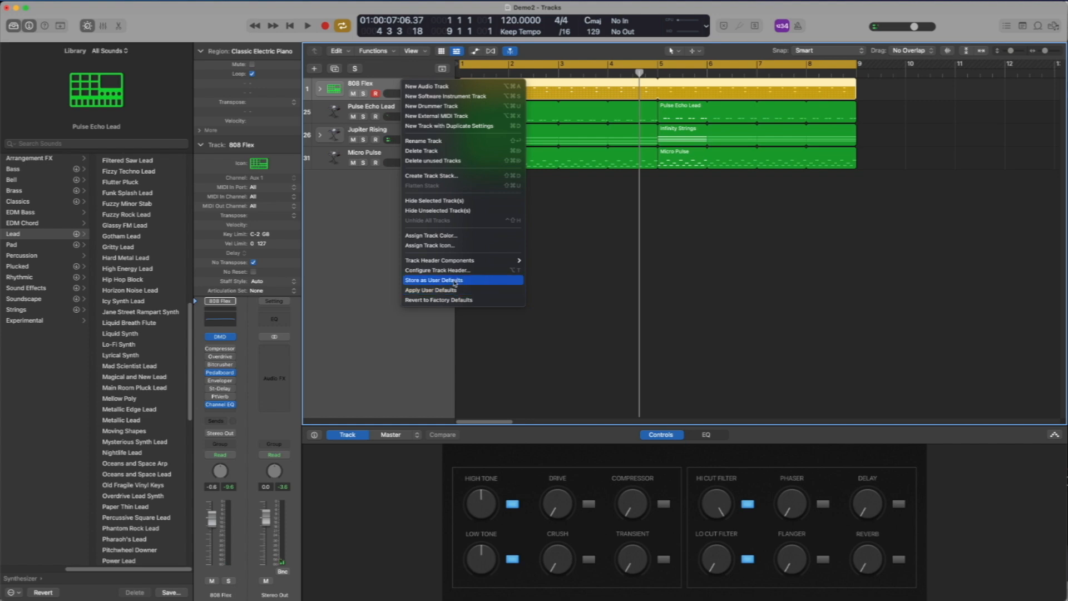
left_click(553, 210)
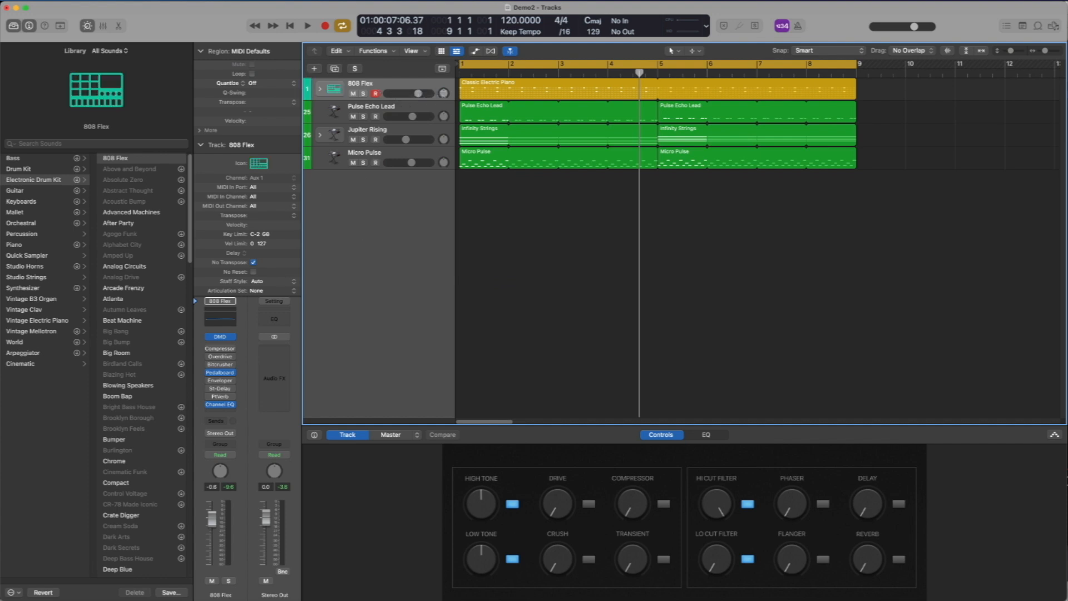
left_click(448, 85)
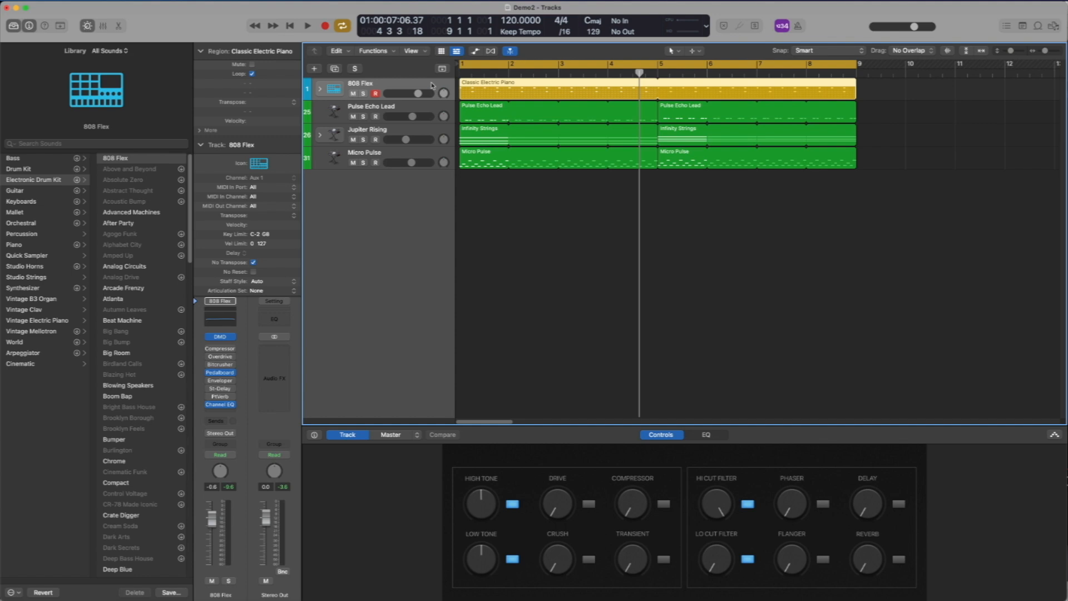
key("alt+c")
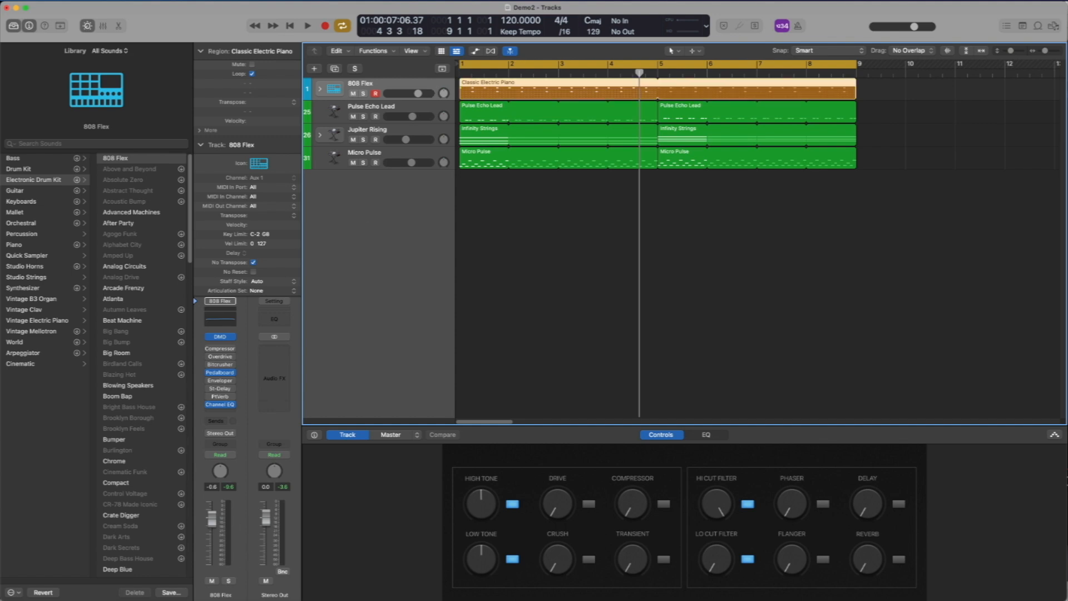
key("super+z")
key("super+shift+z")
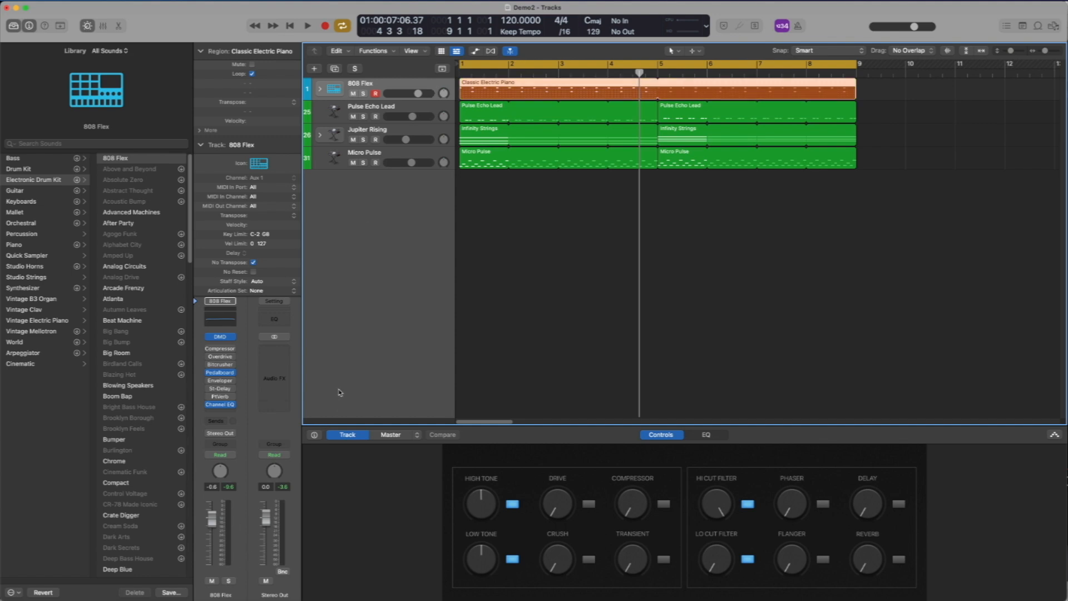
Set the project tempo to 135 BPM and play the loop at the new speed
key("space")
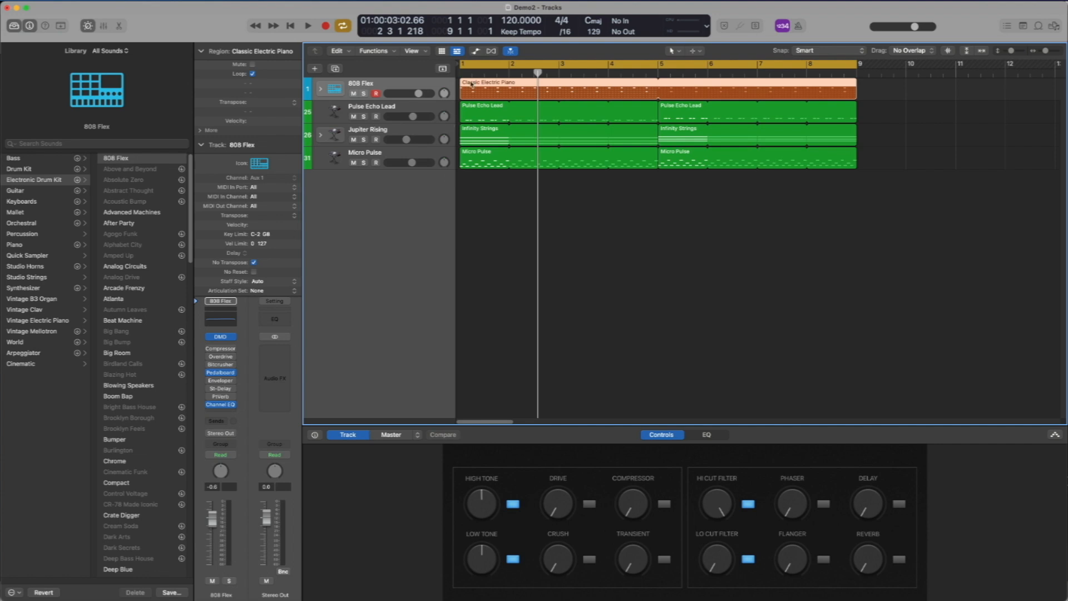
double_click(510, 21)
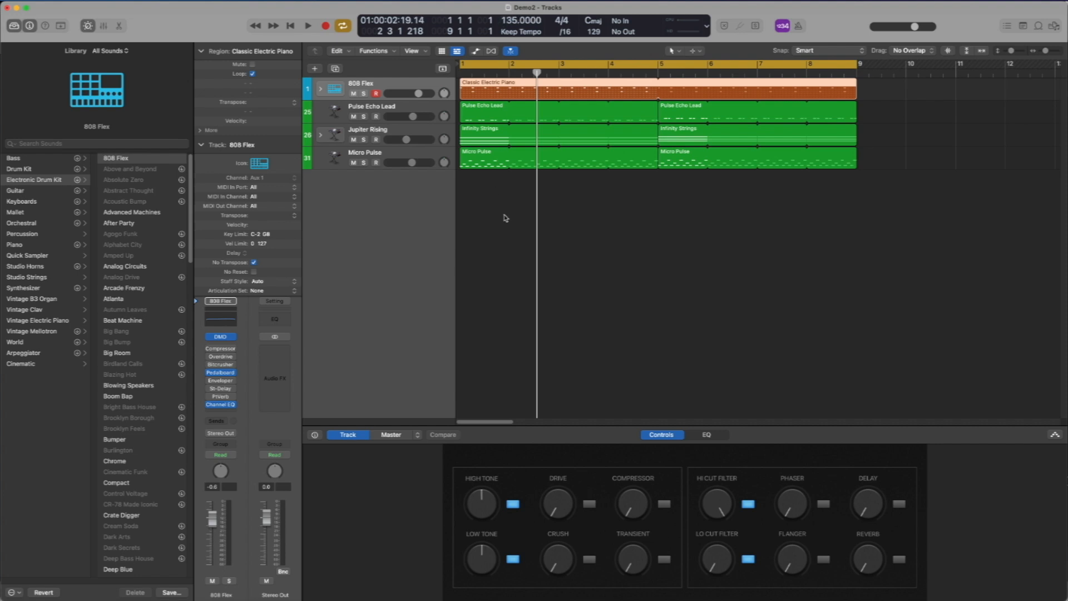
key("space")
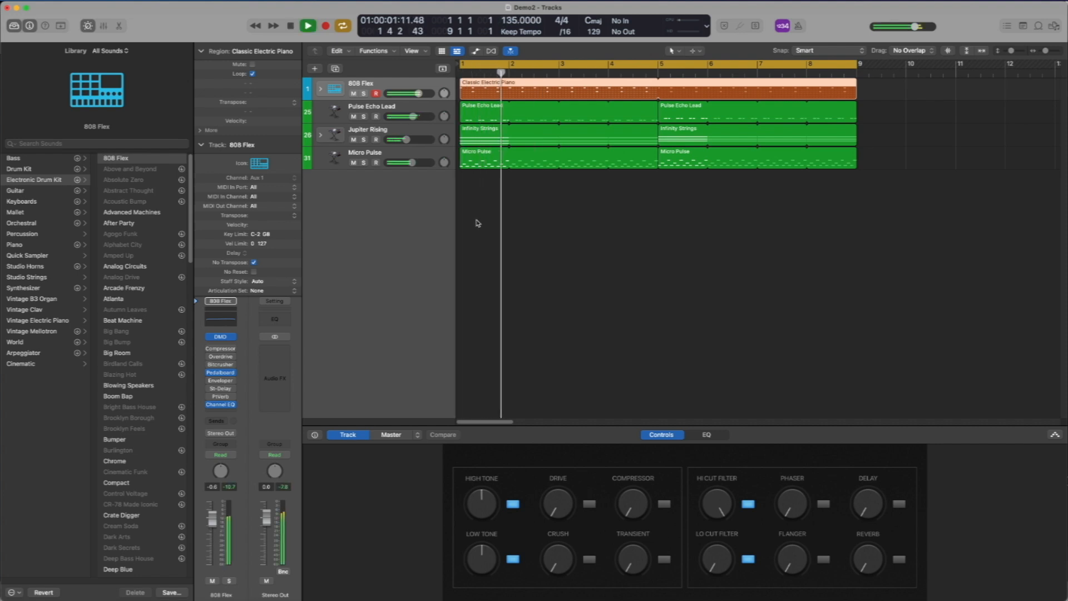